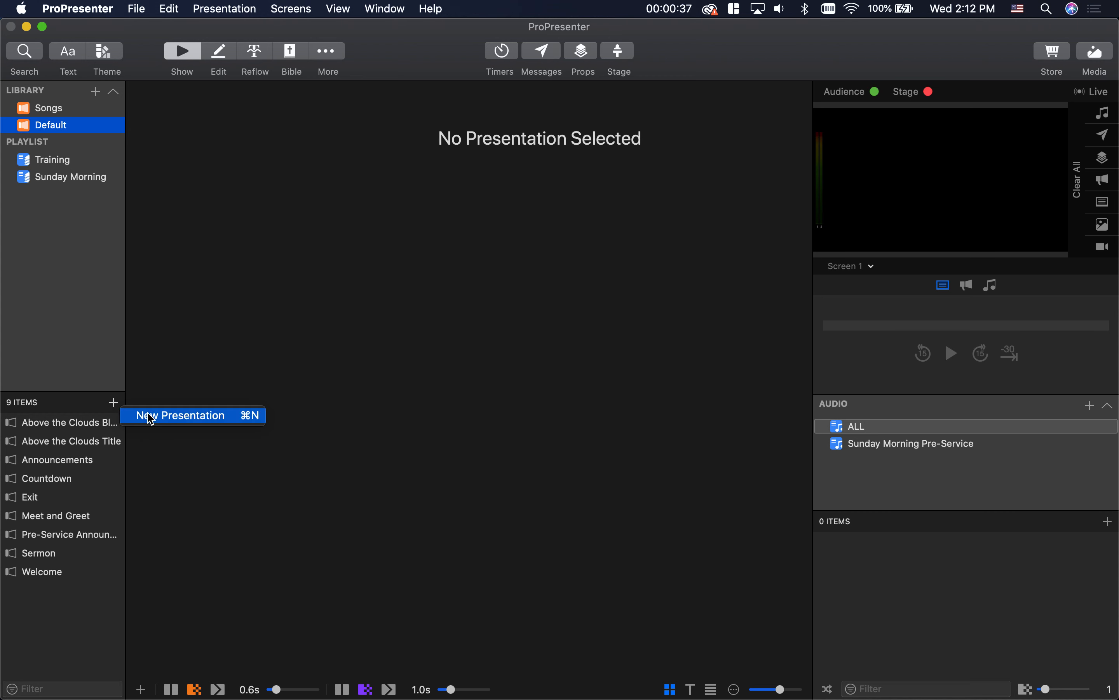
Create a 1920 x 1080 presentation named "Post-Service Announcement Loop" in the Default library.
click(139, 416)
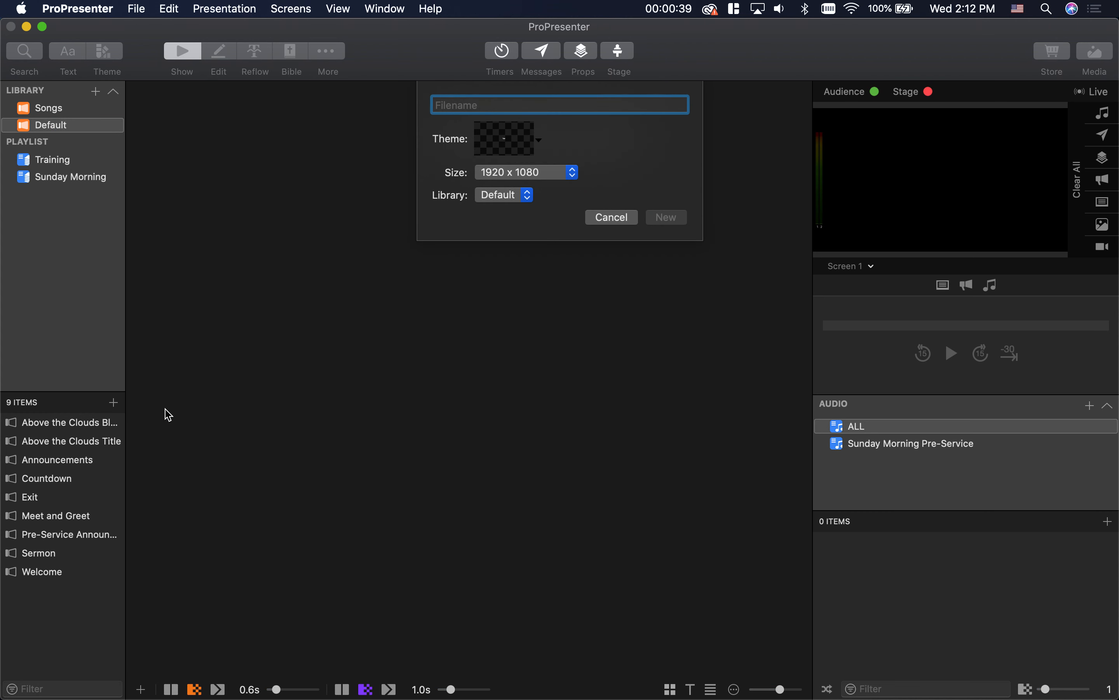
text(Editing)
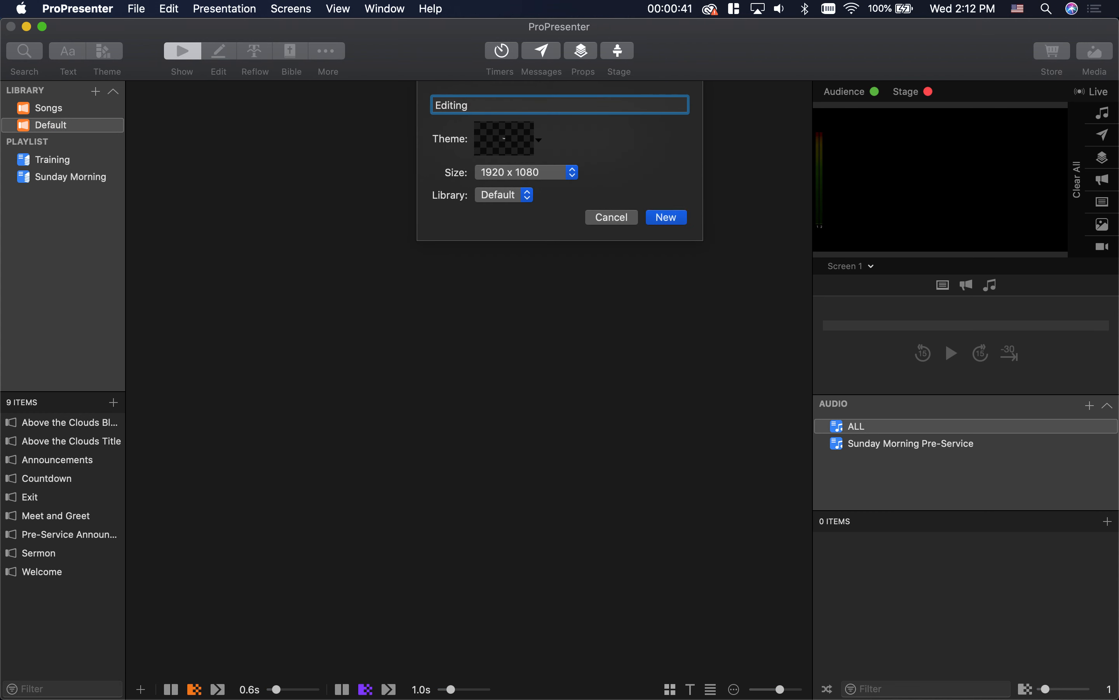
key(BackSpace)
key(BackSpace)
key(BackSpace)
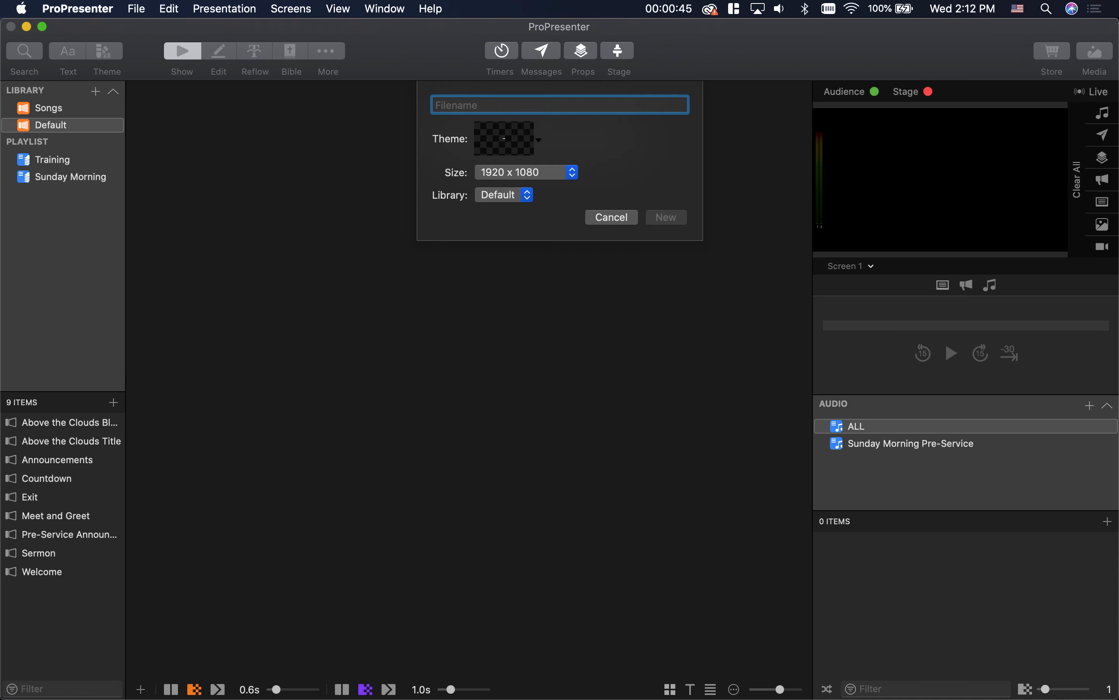
text(Post-Service Ann)
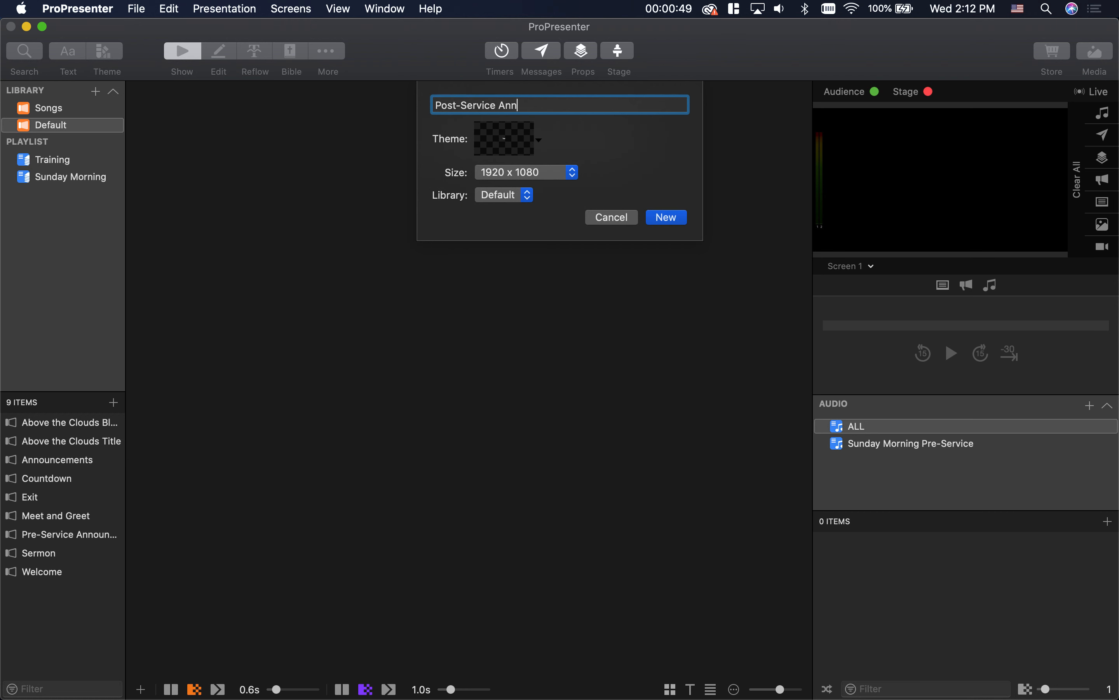
text(ouncement Loop)
key(Return)
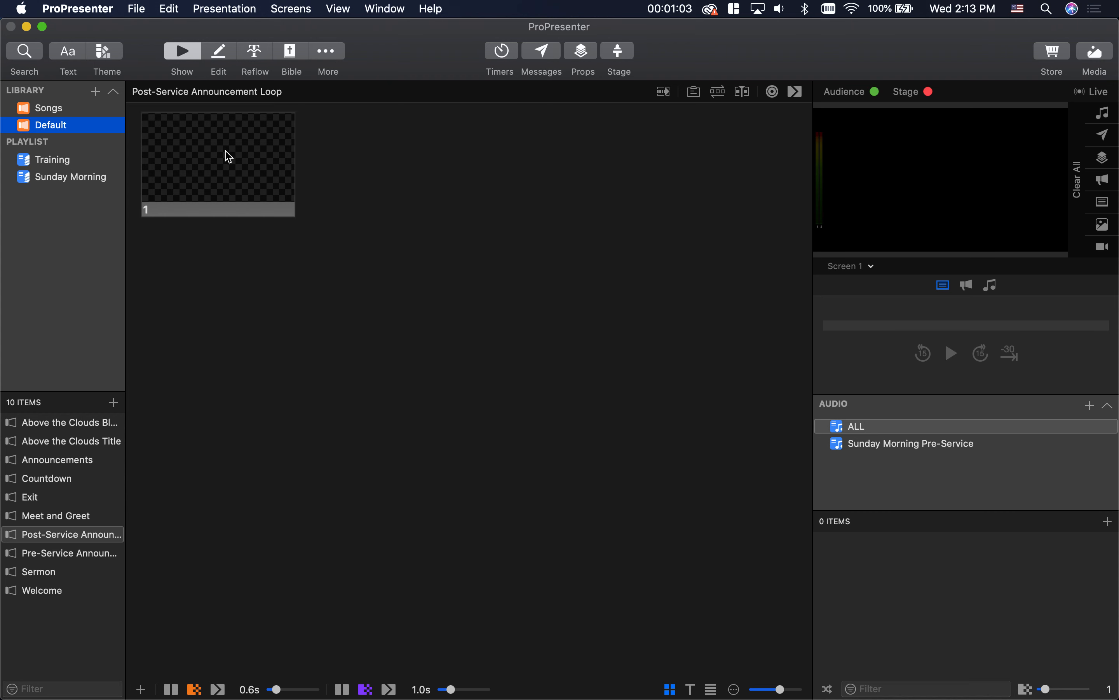
Open the blank first slide of the Post-Service Announcement Loop presentation in the slide editor.
click(223, 180)
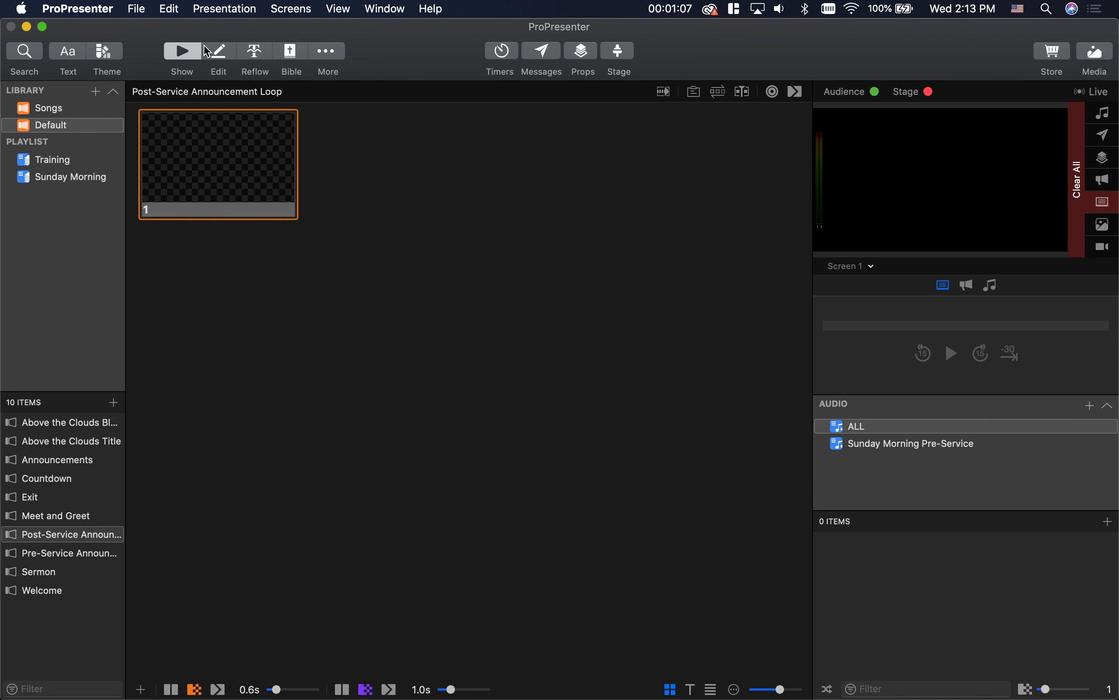
click(218, 51)
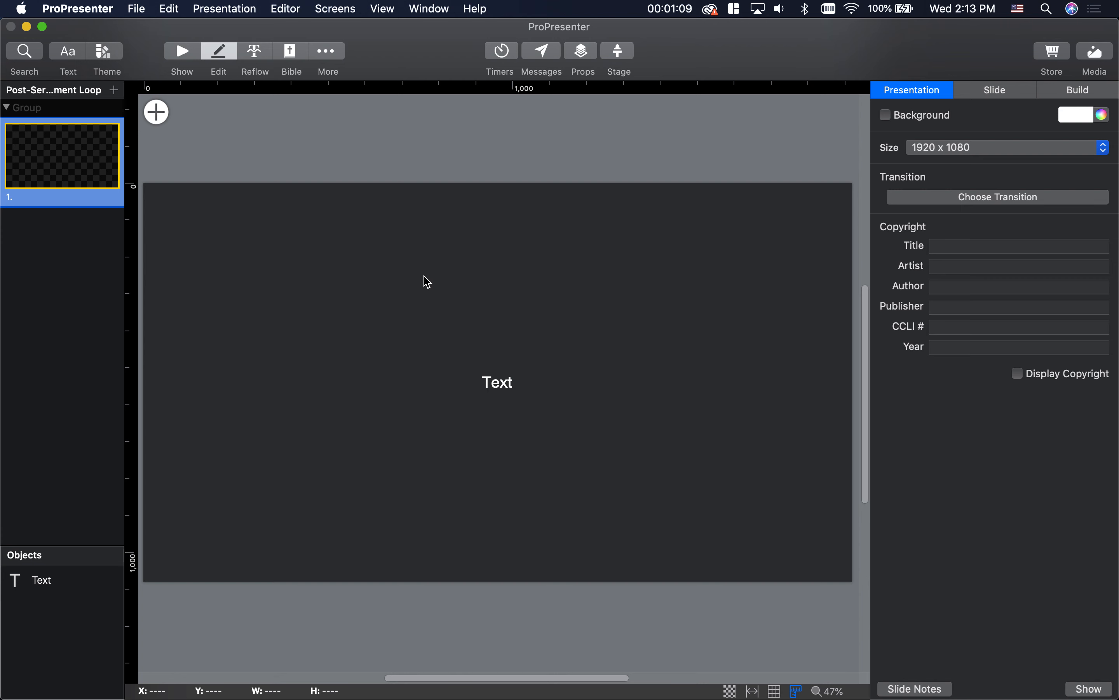
click(182, 53)
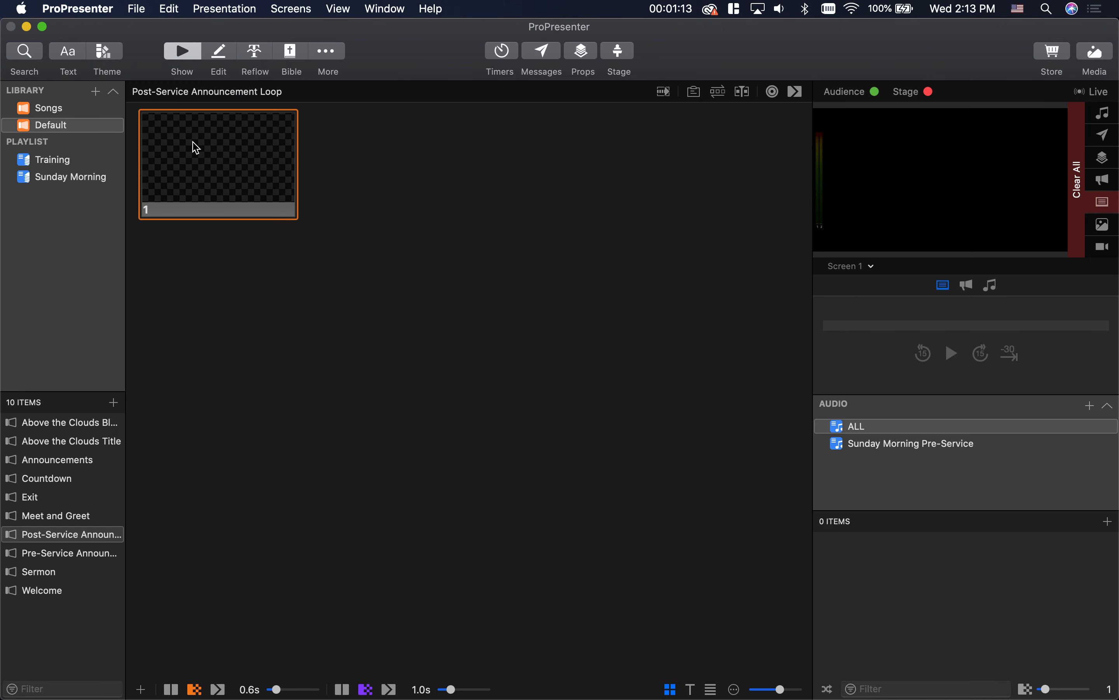
right_click(190, 164)
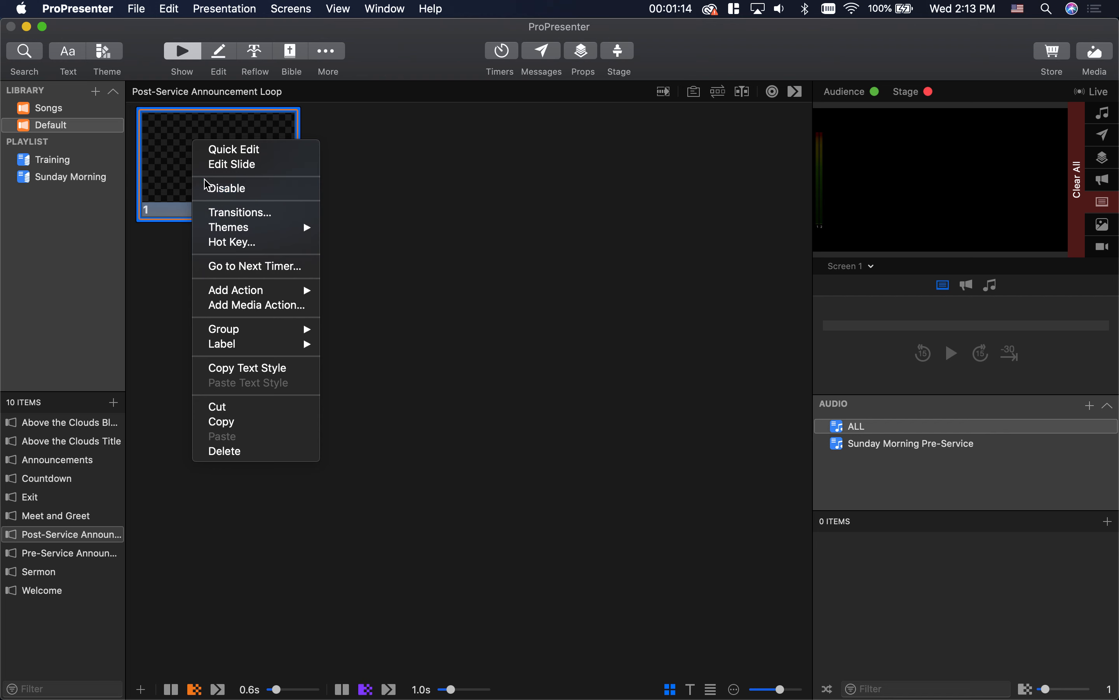
click(220, 167)
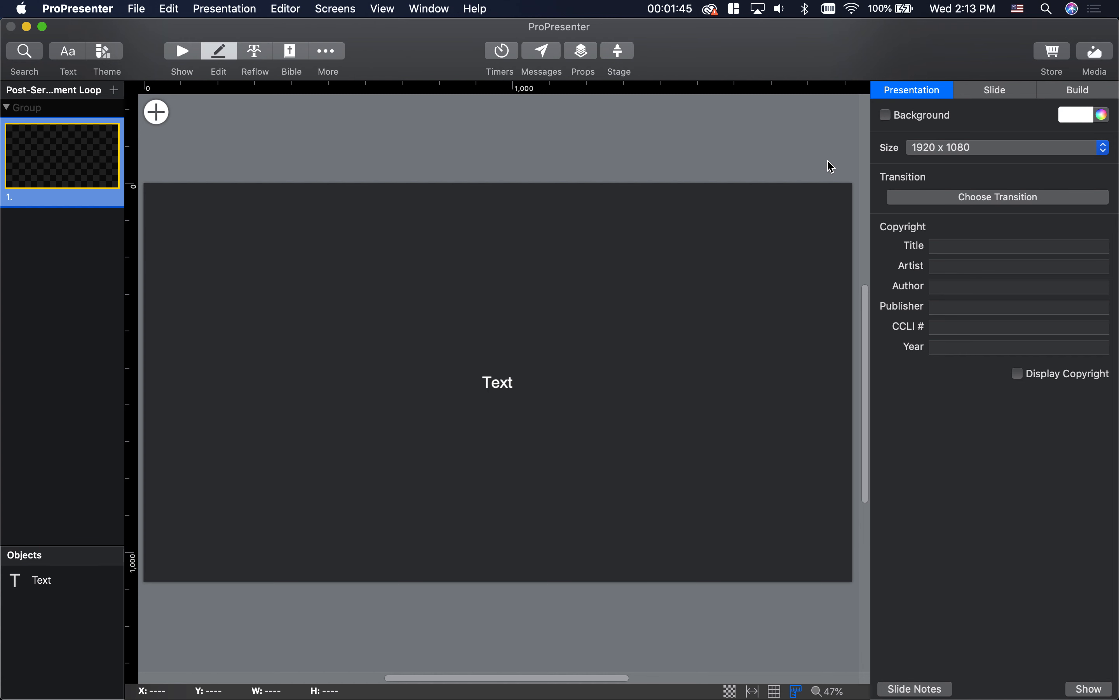
Add three new blank slides after the first slide of the presentation.
click(245, 118)
click(58, 152)
click(115, 91)
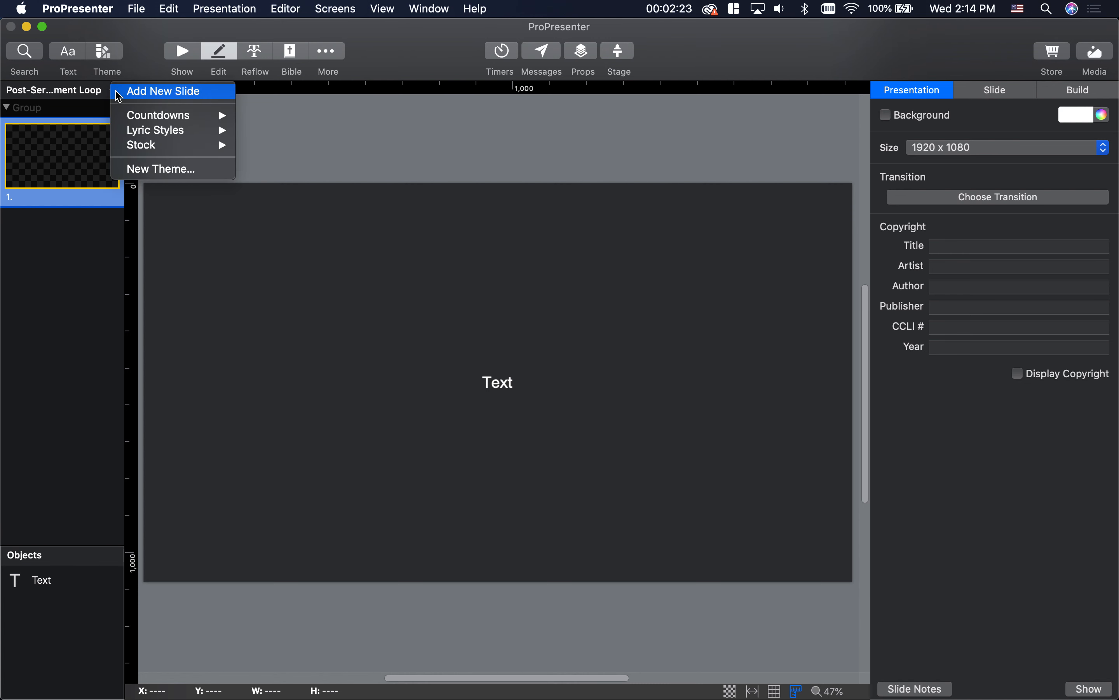
click(147, 97)
click(115, 90)
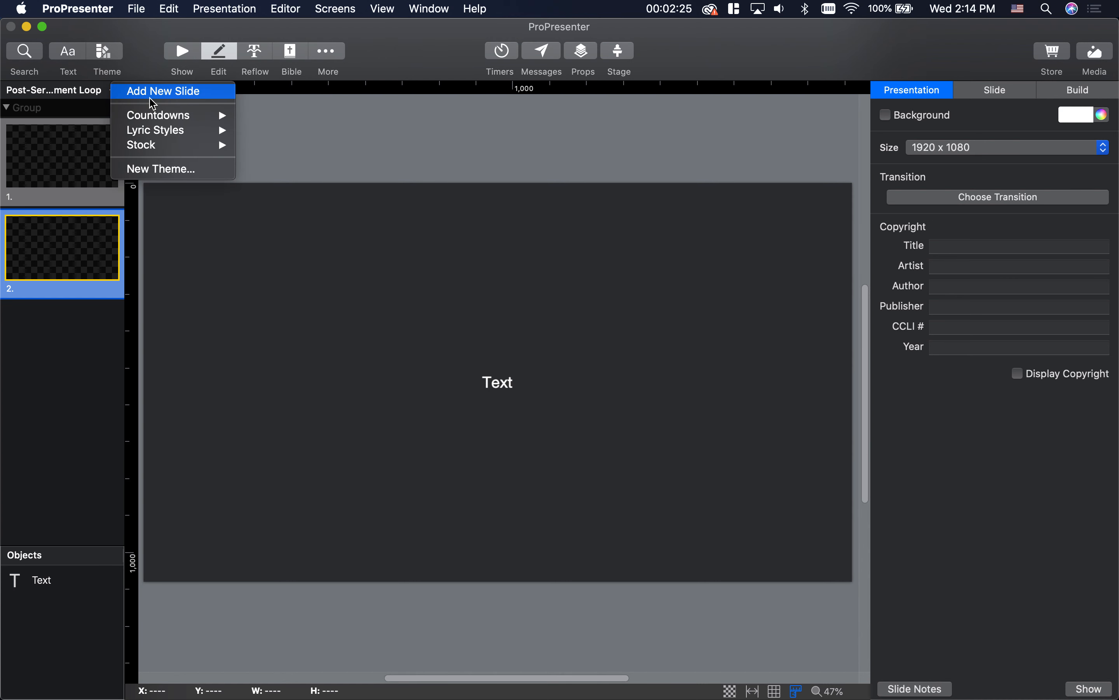
click(153, 98)
click(113, 91)
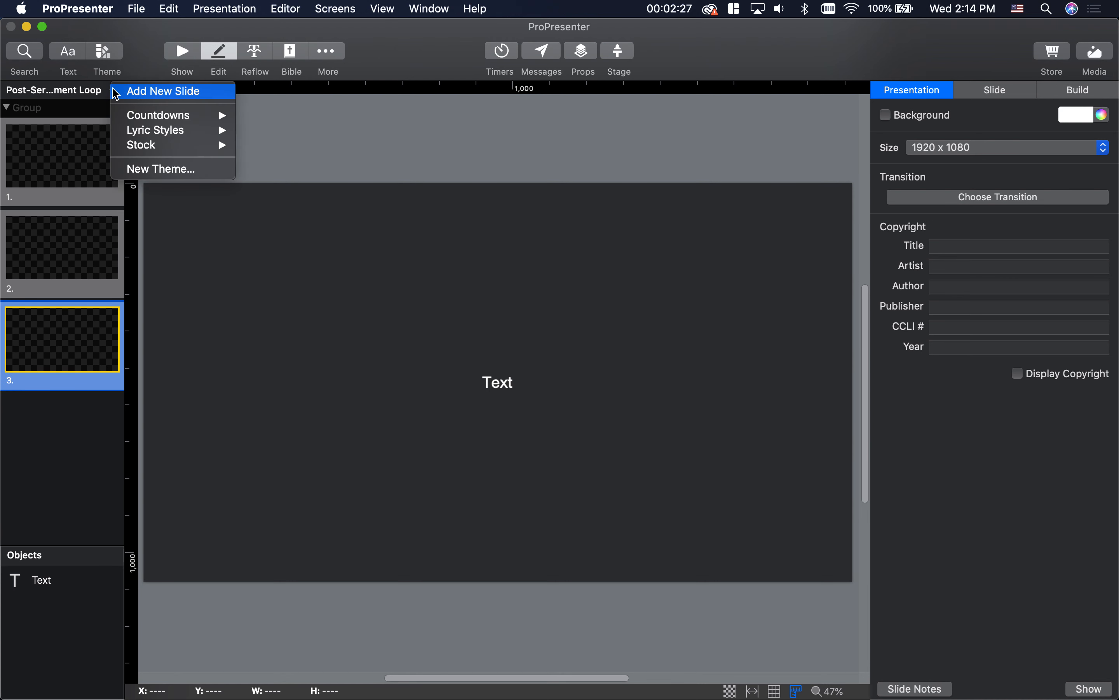
click(135, 98)
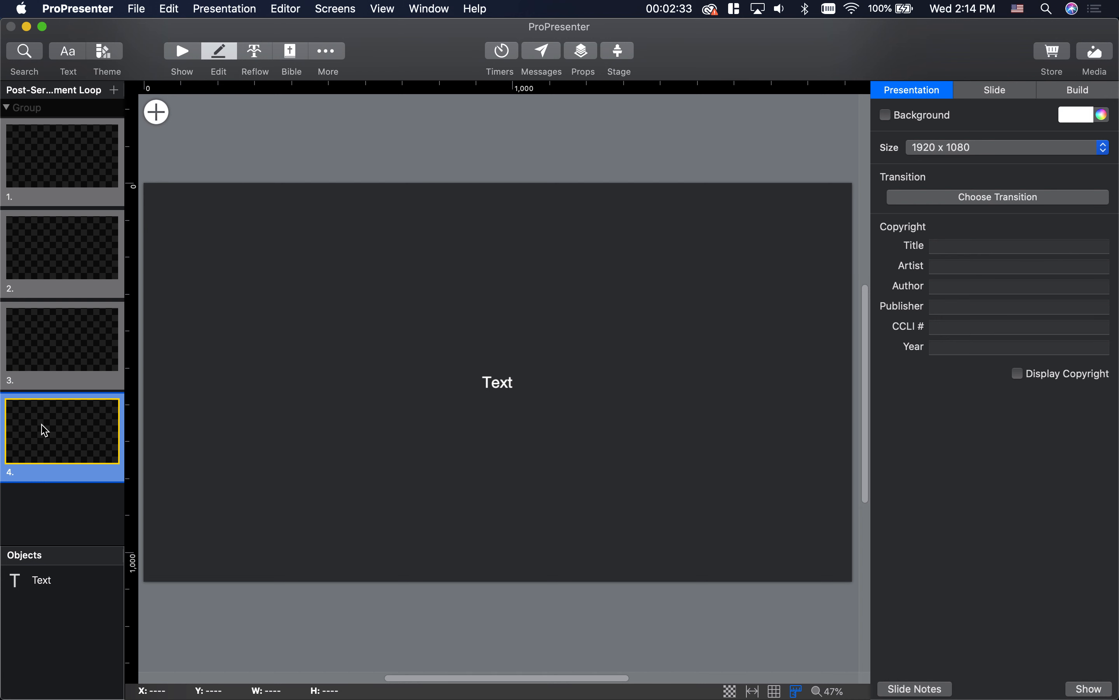
Replace the placeholder text on slide 2 with "Women's Bible Study".
click(59, 263)
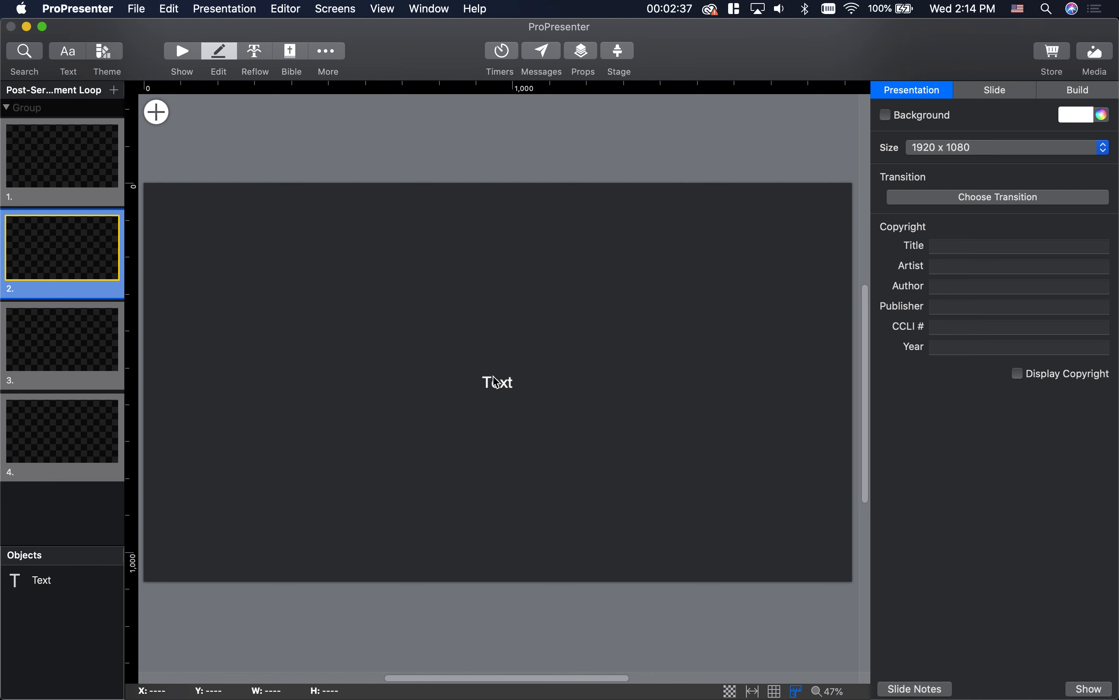
click(500, 391)
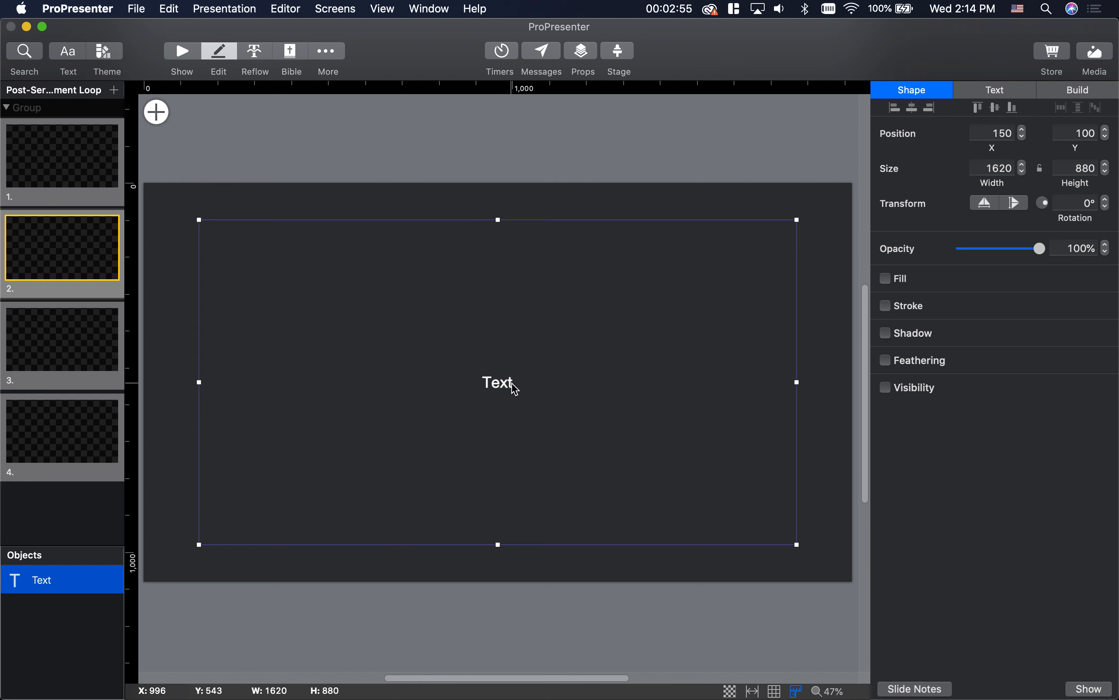
double_click(514, 386)
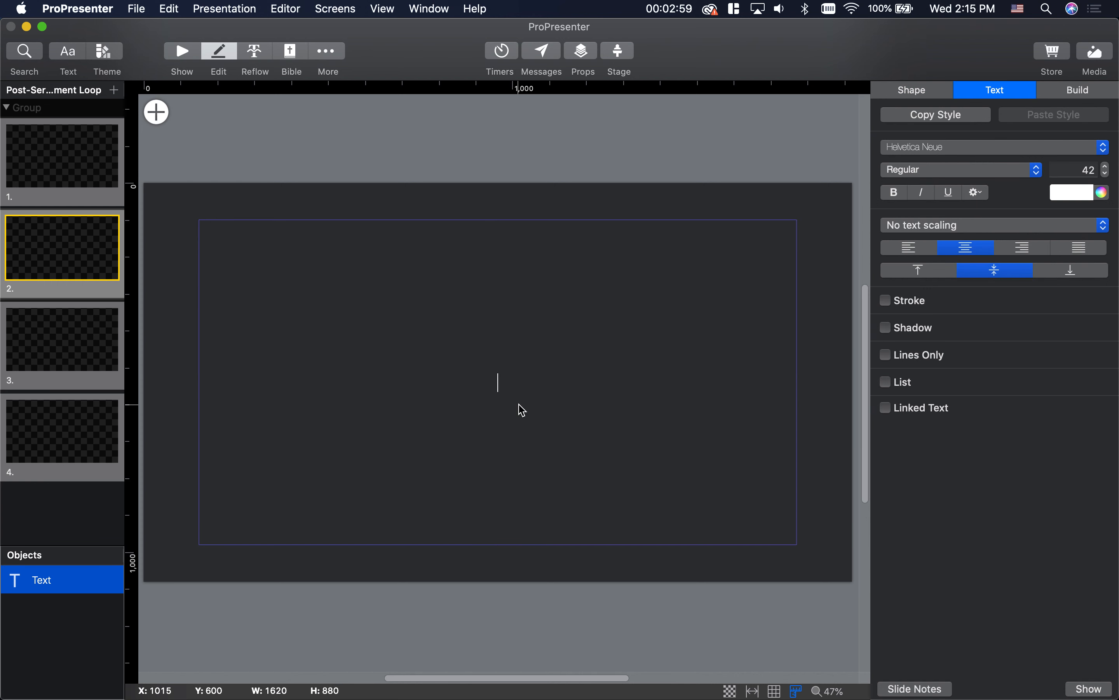
text(Women's )
text(Bible)
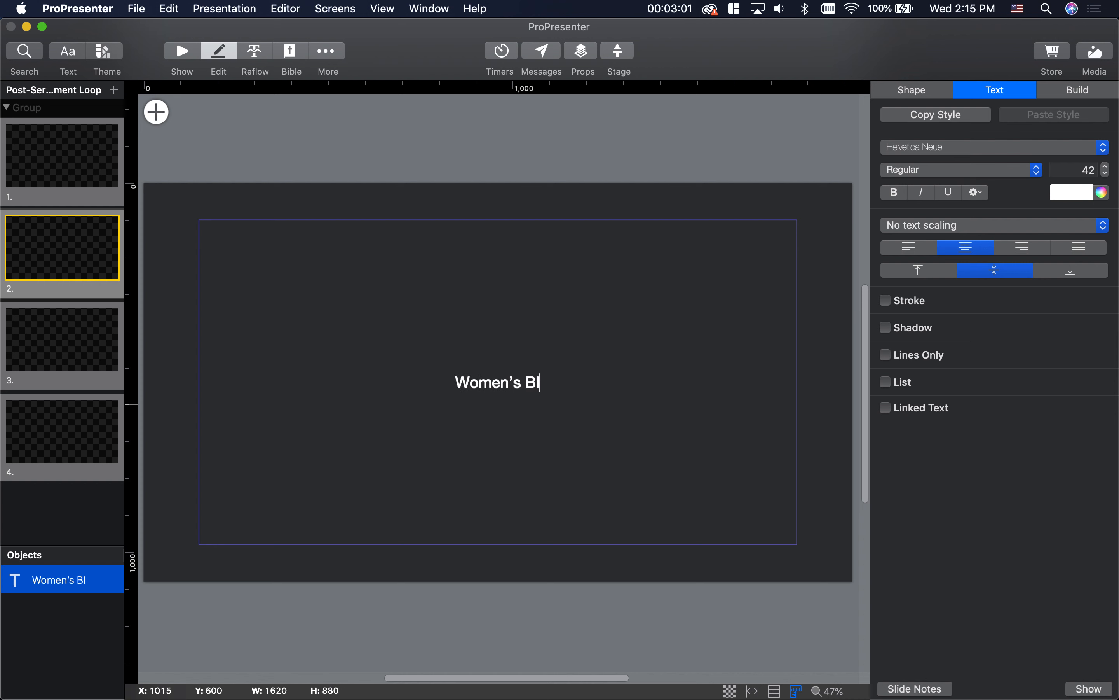
key(BackSpace)
key(BackSpace)
key(BackSpace)
key(BackSpace)
text(ible Study)
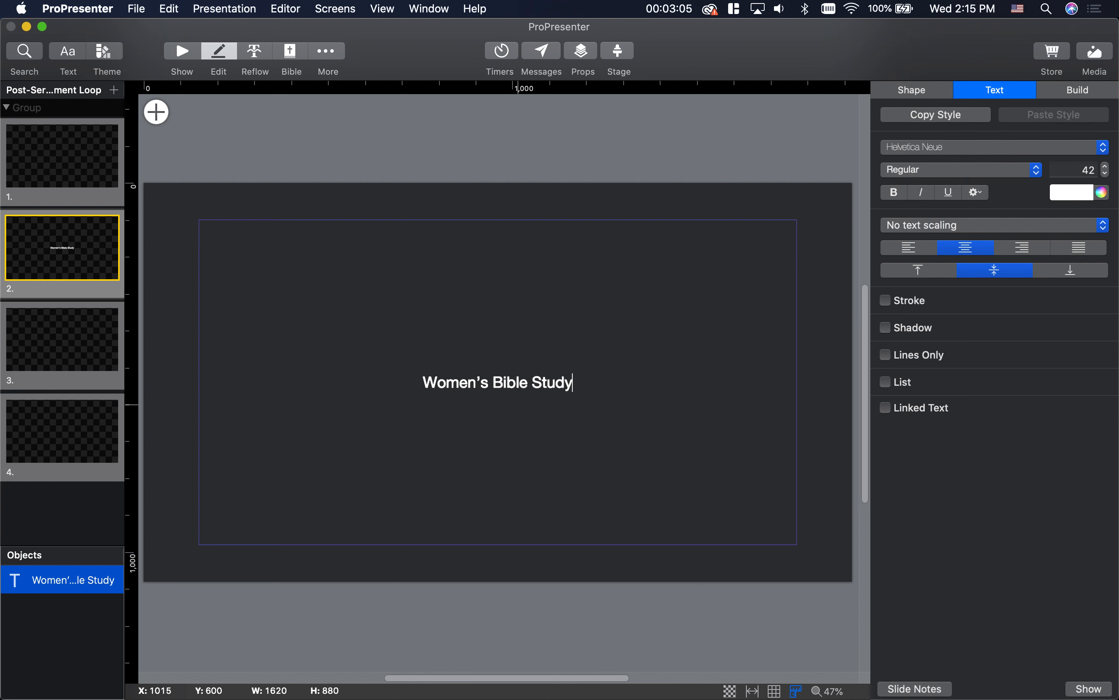
Add "Wednesdays" and "6 PM" as two separate lines below the title in slide 2's text box.
key(Return)
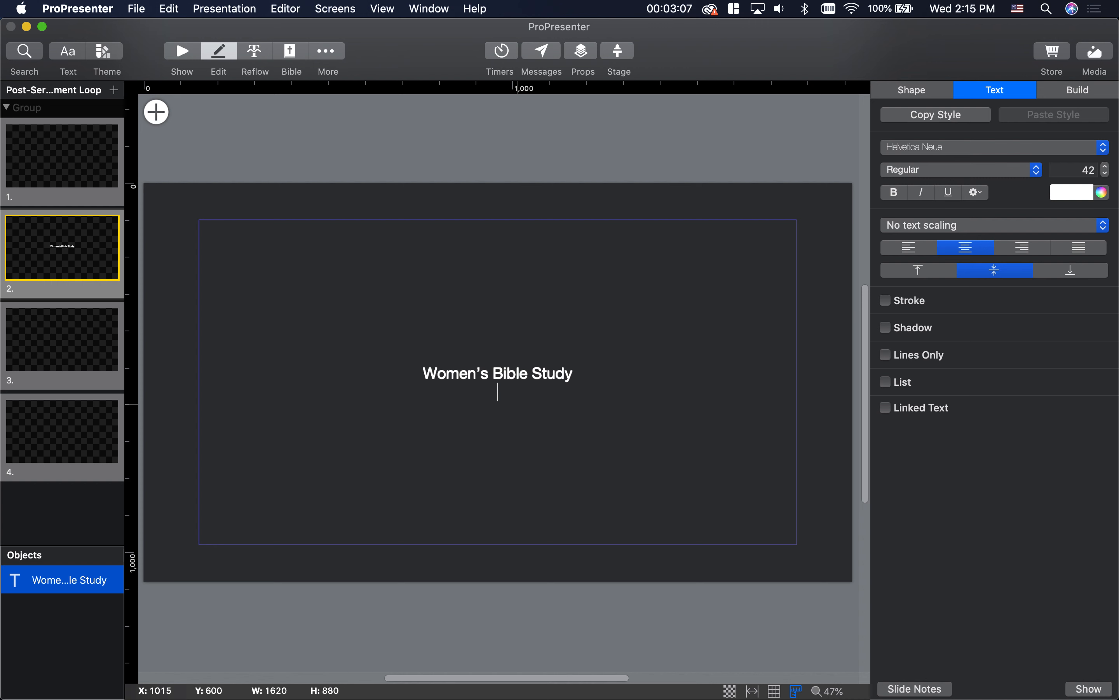
text(Wednesdays)
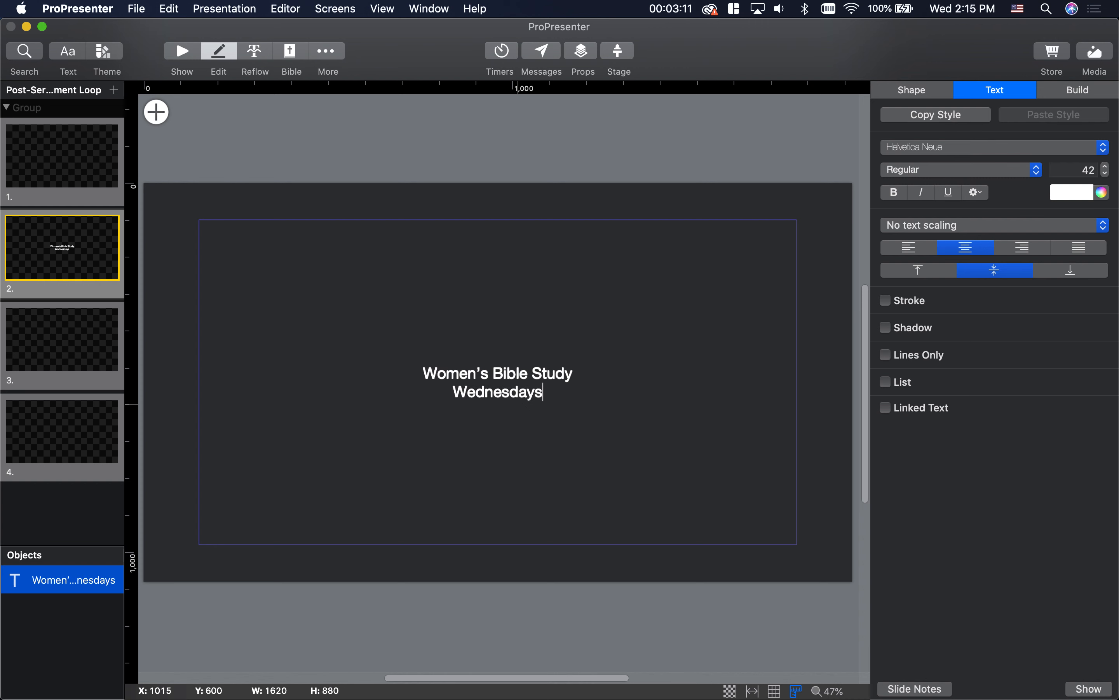
key(Return)
text(6 PM)
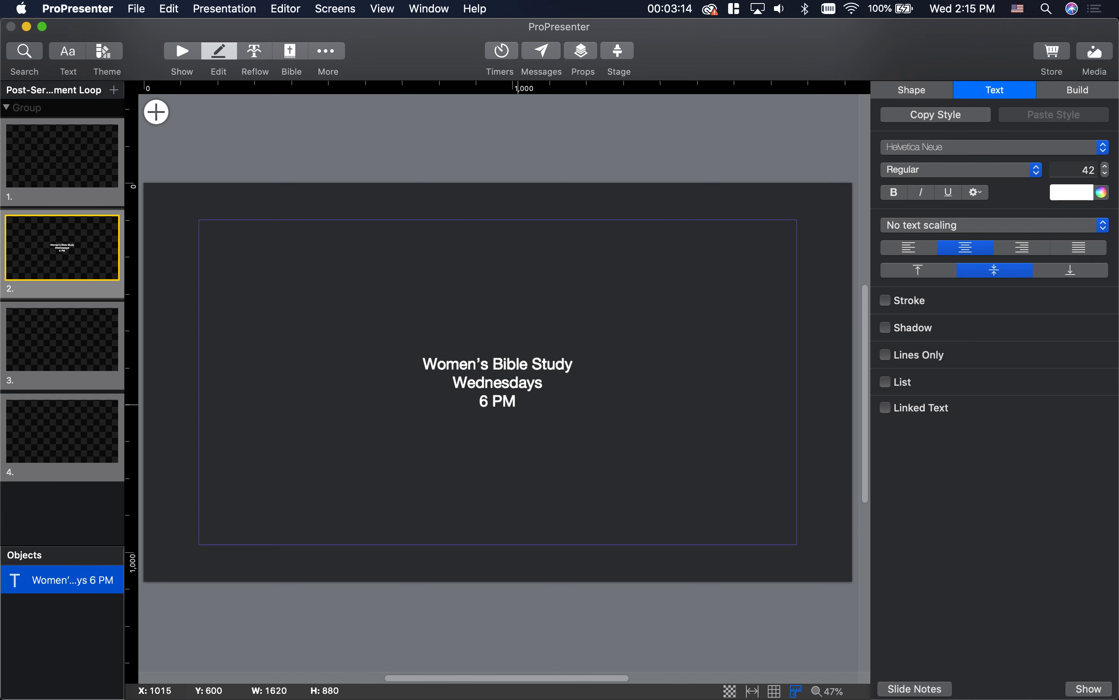
click(570, 207)
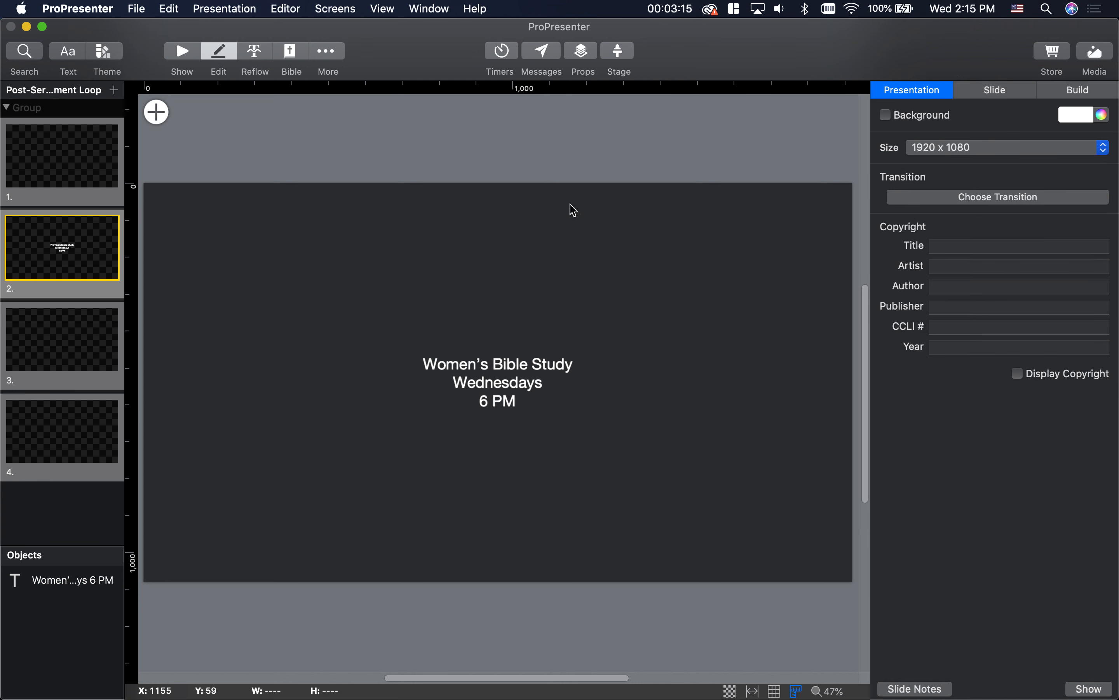
Return to the presentation's show view and send the Women's Bible Study slide to the output.
mouse_move(54, 590)
click(183, 52)
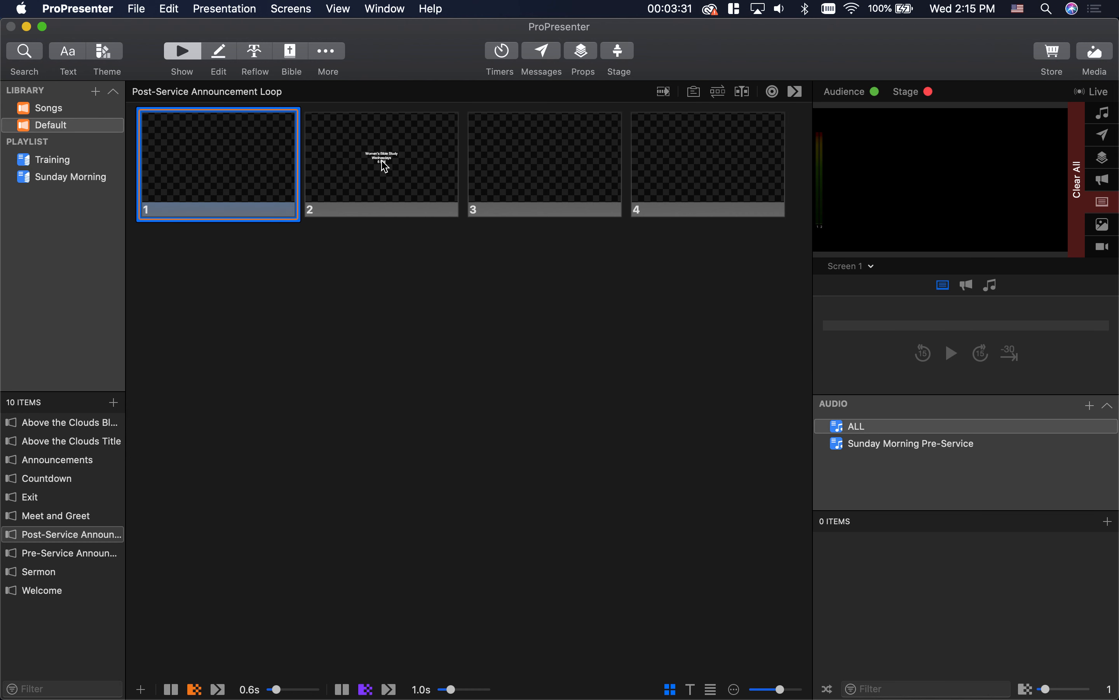
click(399, 168)
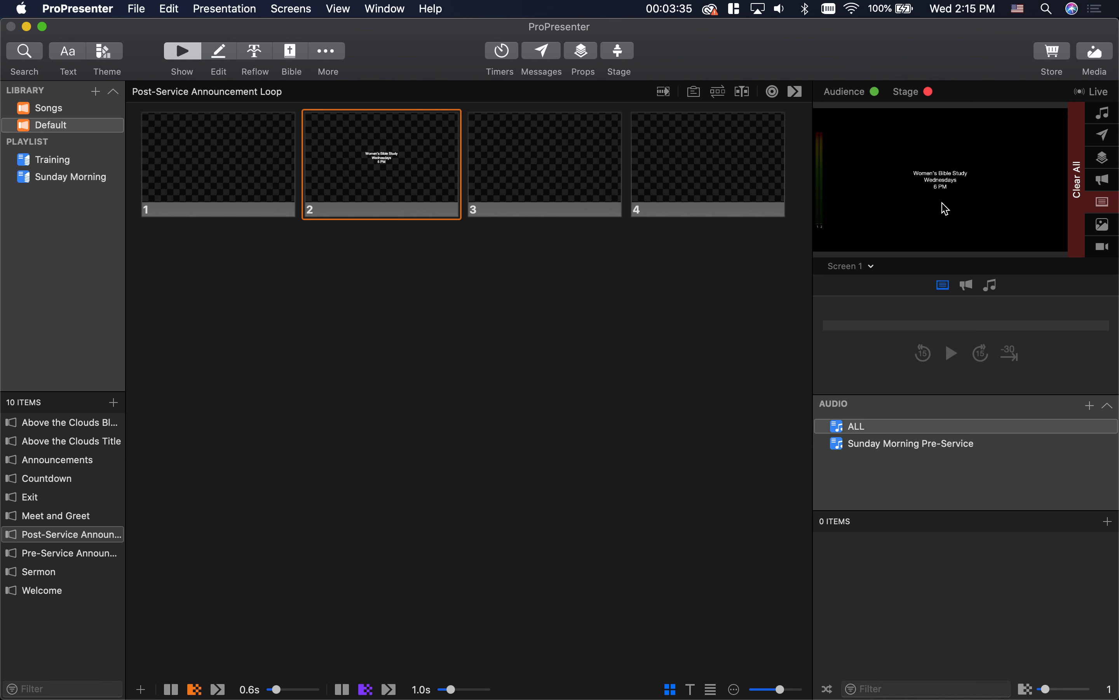
Reopen slide 2 in the slide editor and select all the text in its text box.
right_click(365, 158)
click(414, 182)
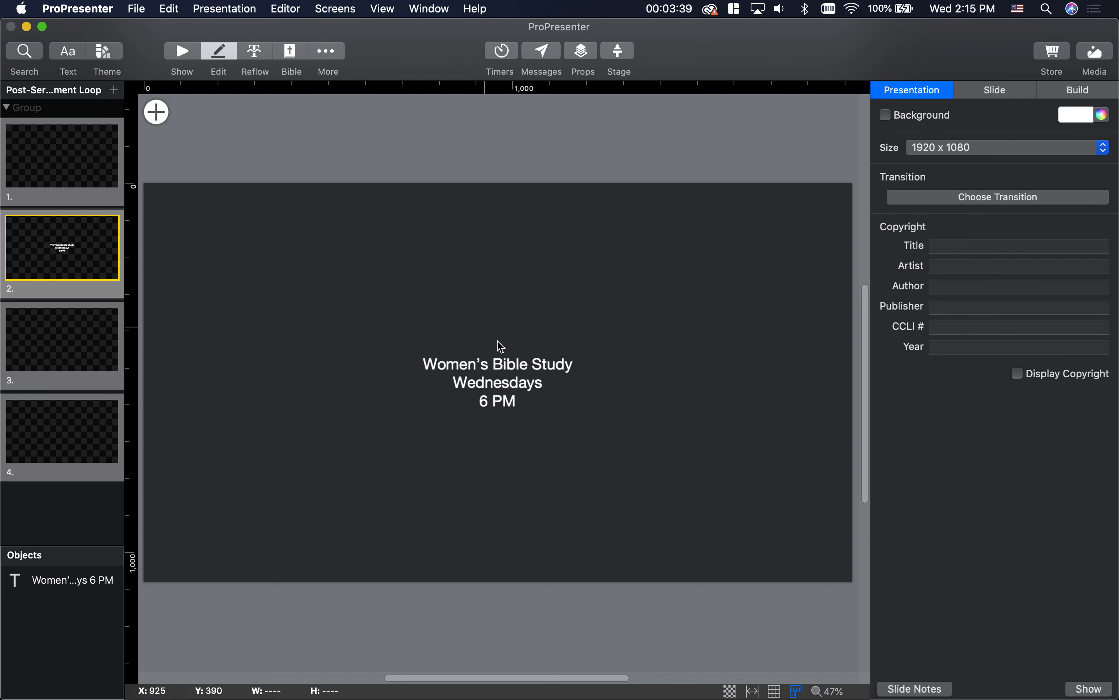
double_click(499, 377)
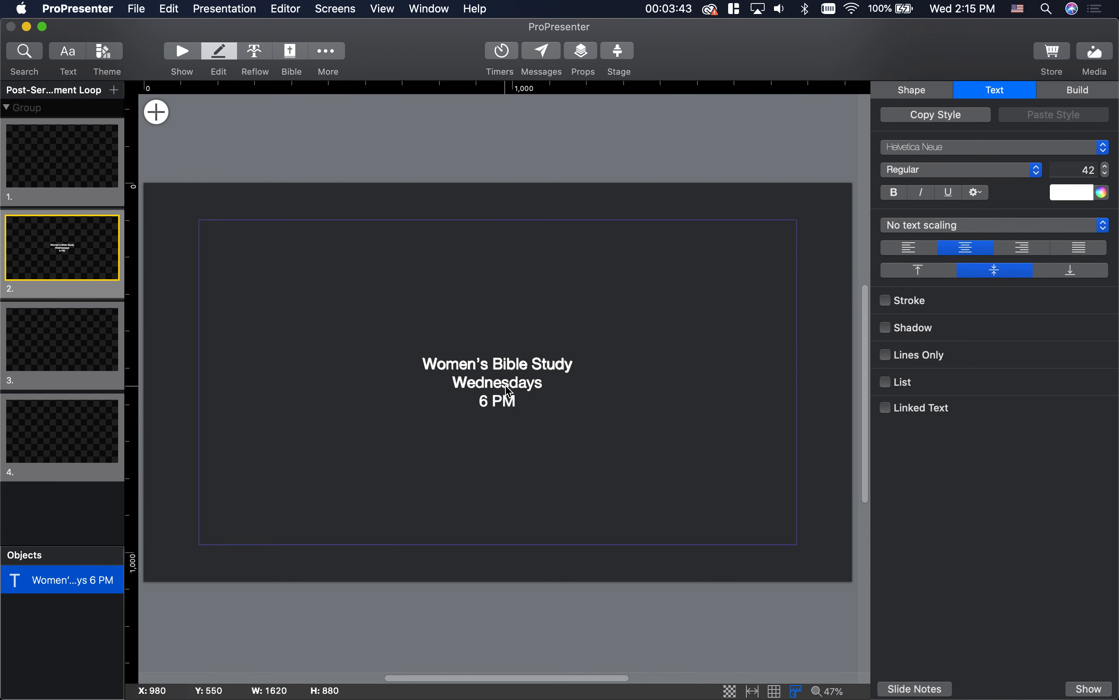
key(cmd+a)
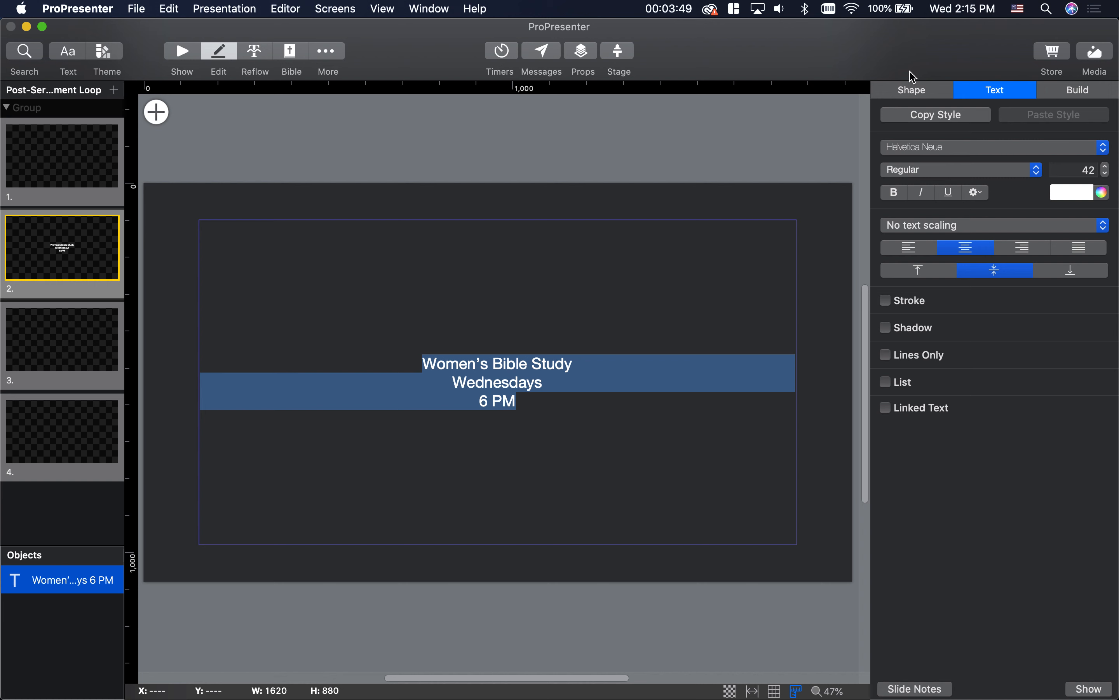
Look through the shape, text and build settings of slide 2's text box.
click(926, 97)
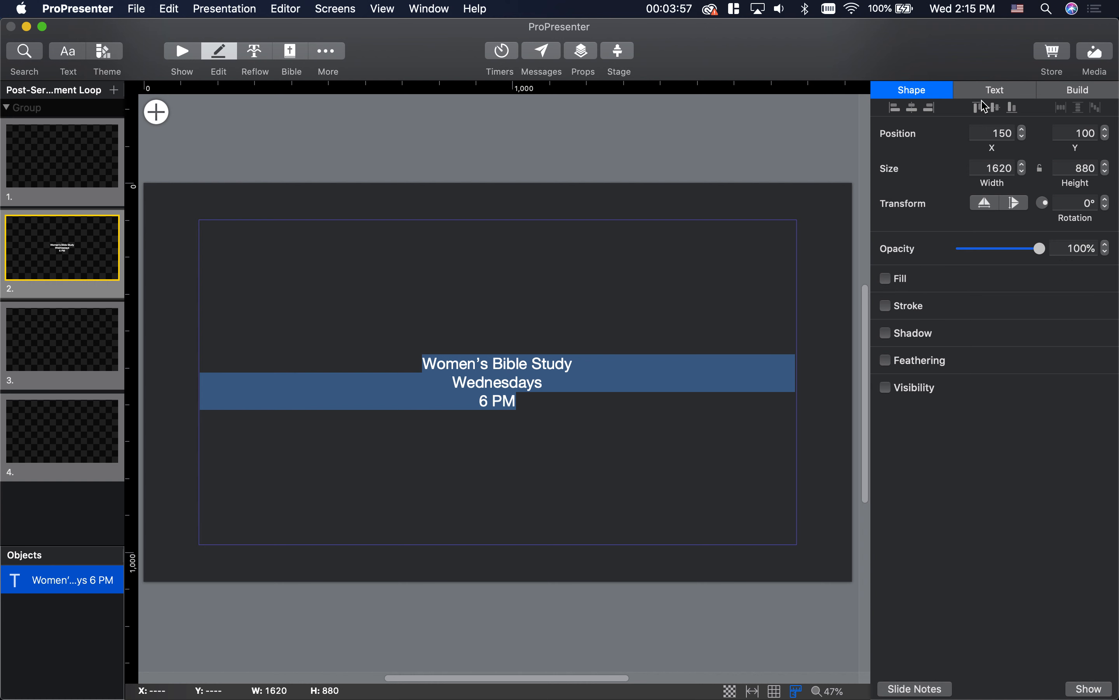
click(991, 91)
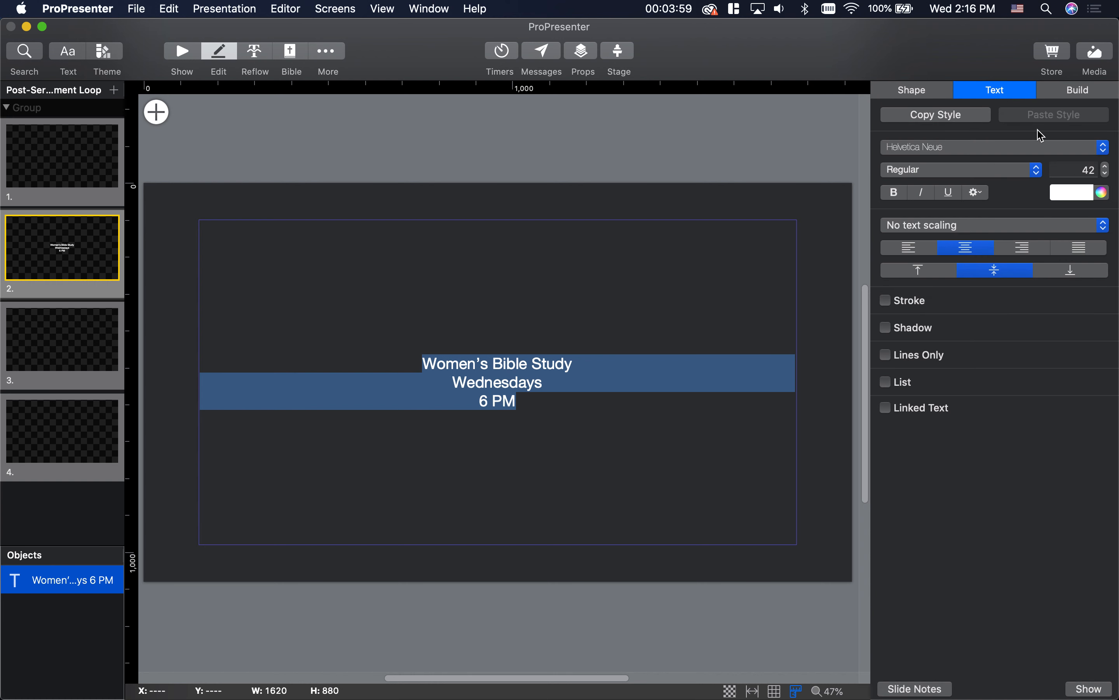
click(1080, 93)
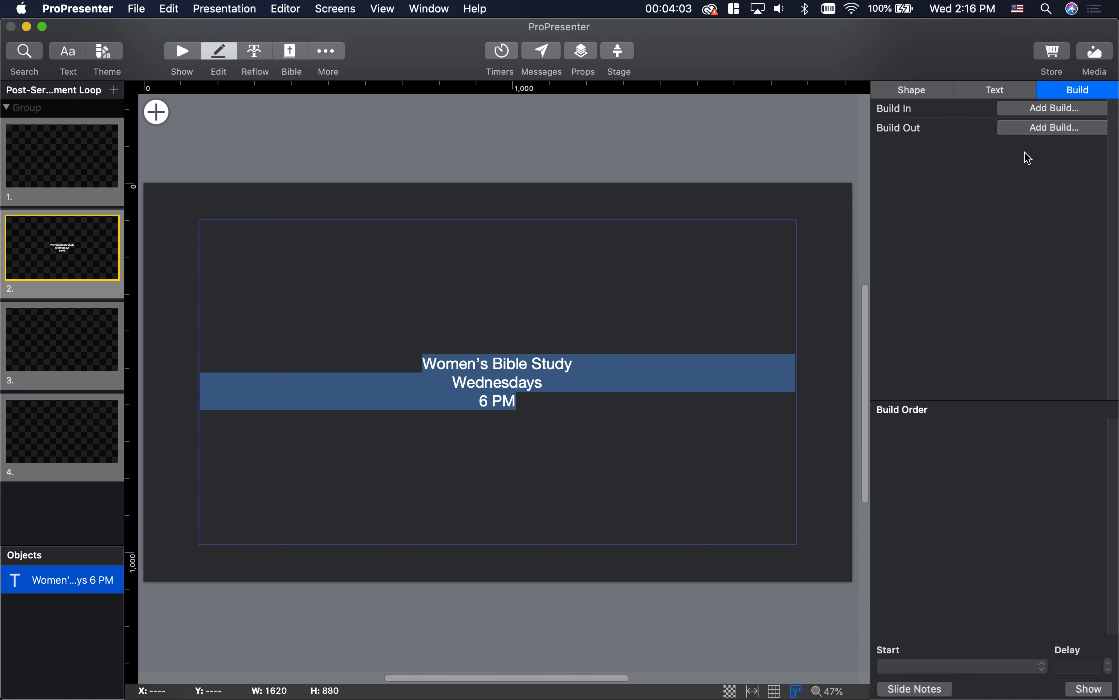
click(1001, 95)
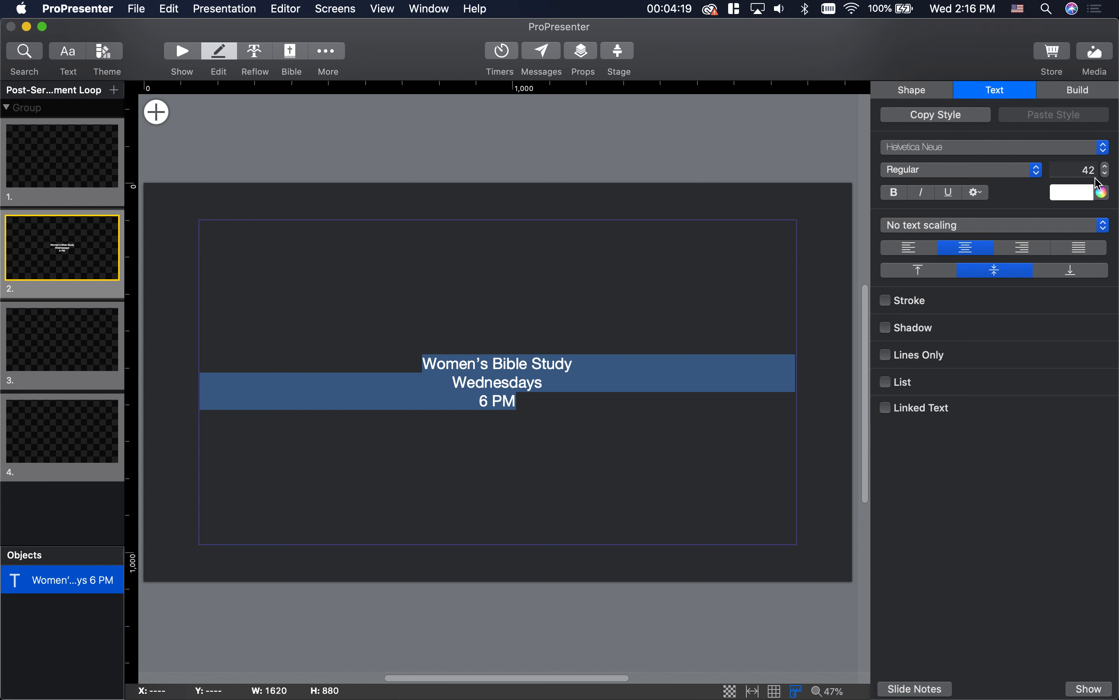
Set the font size of all the selected text on slide 2 to 90.
click(1107, 167)
click(1107, 167)
drag(1107, 168, 1107, 169)
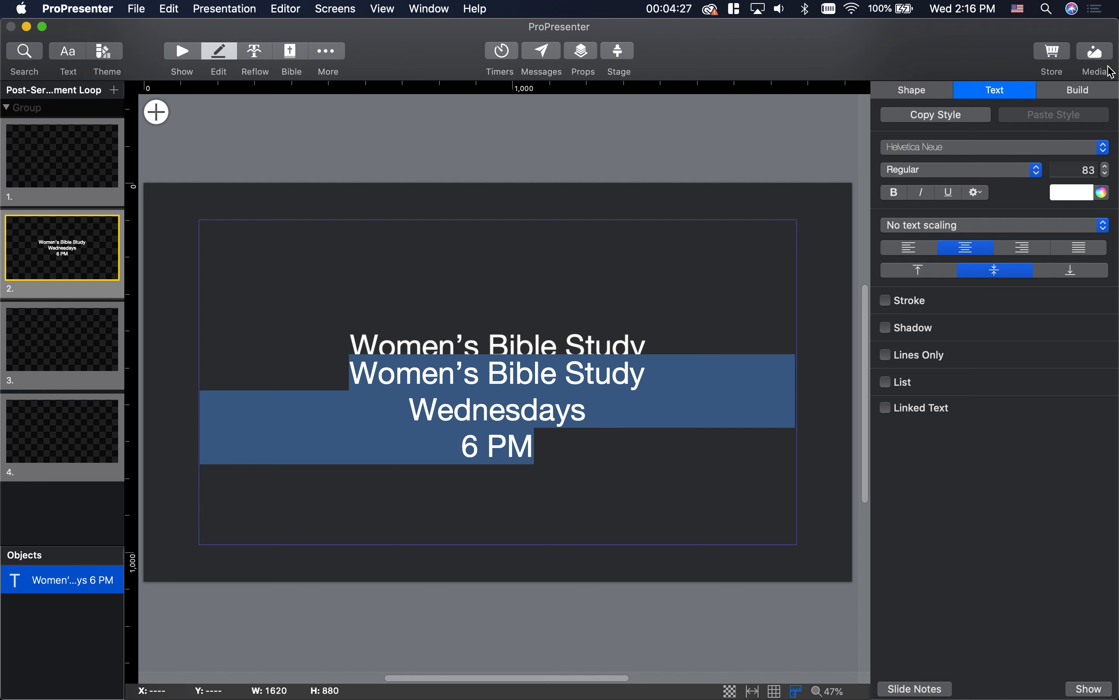
click(1106, 168)
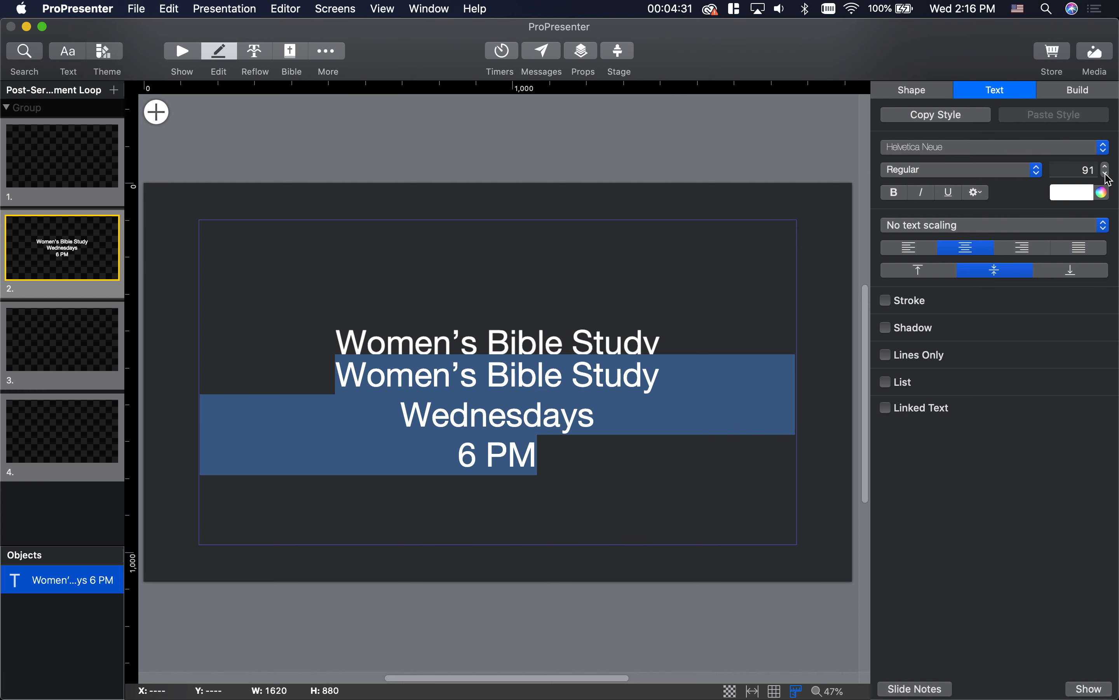
click(1106, 173)
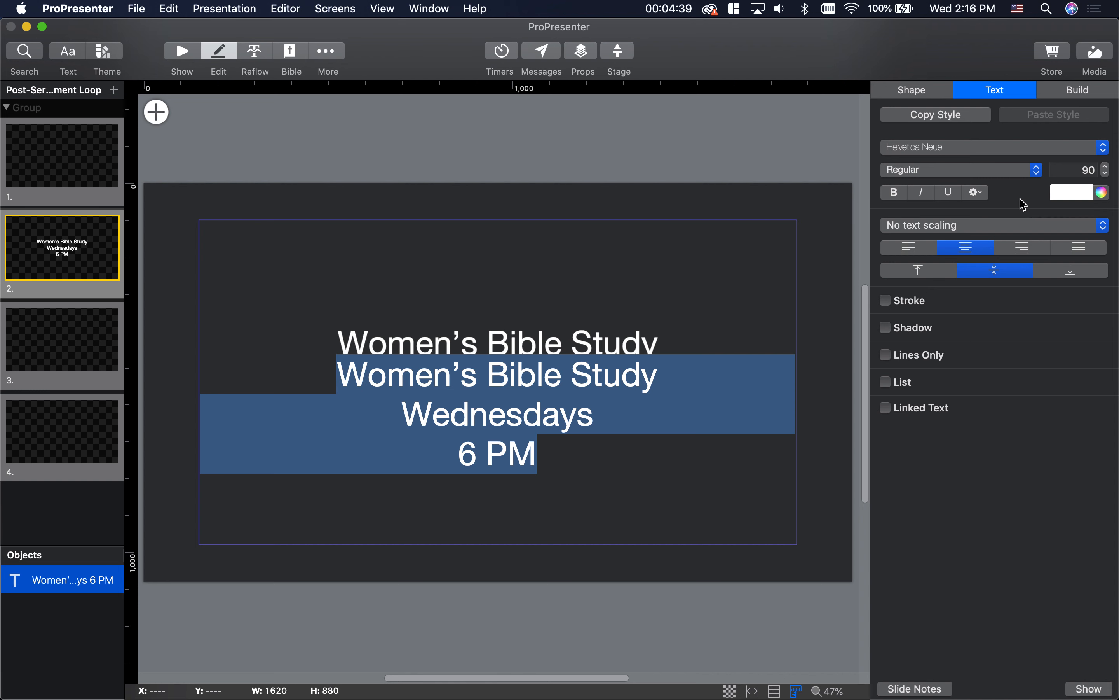
Change the colour of all the selected announcement text on slide 2 to Cayenne.
click(1102, 194)
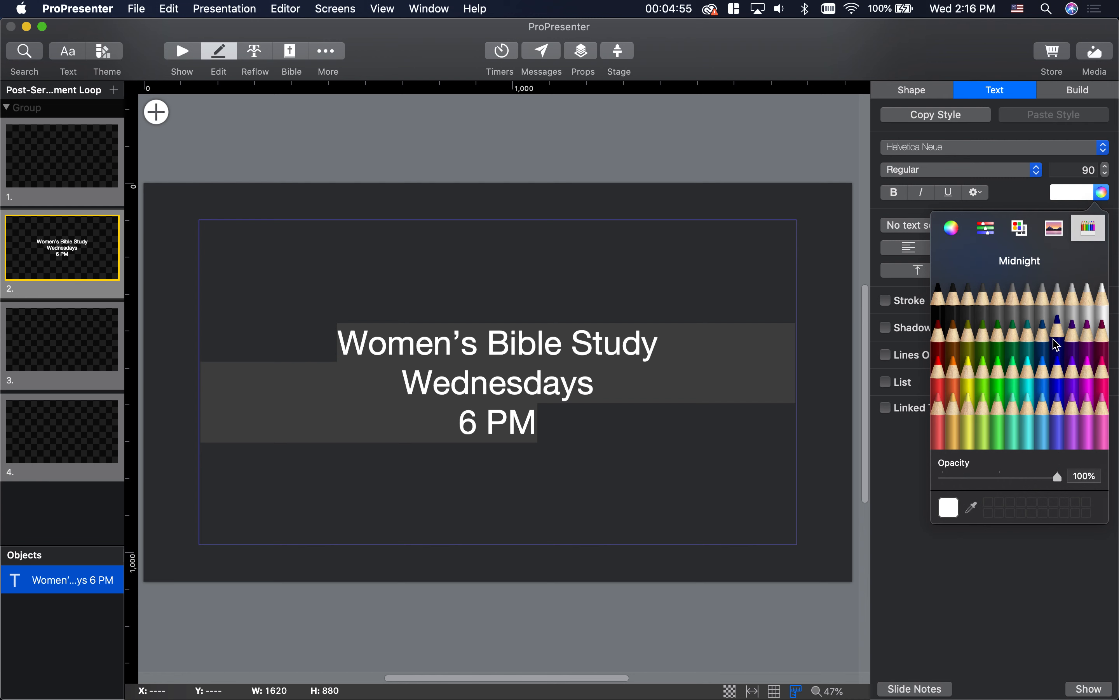
click(948, 386)
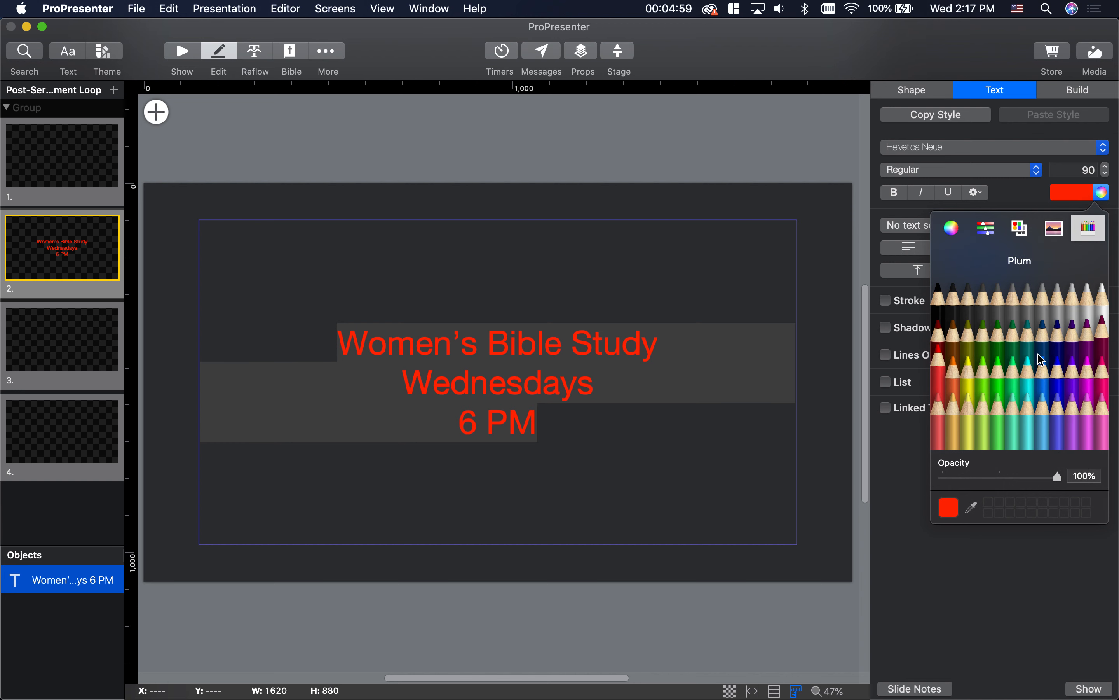
click(947, 344)
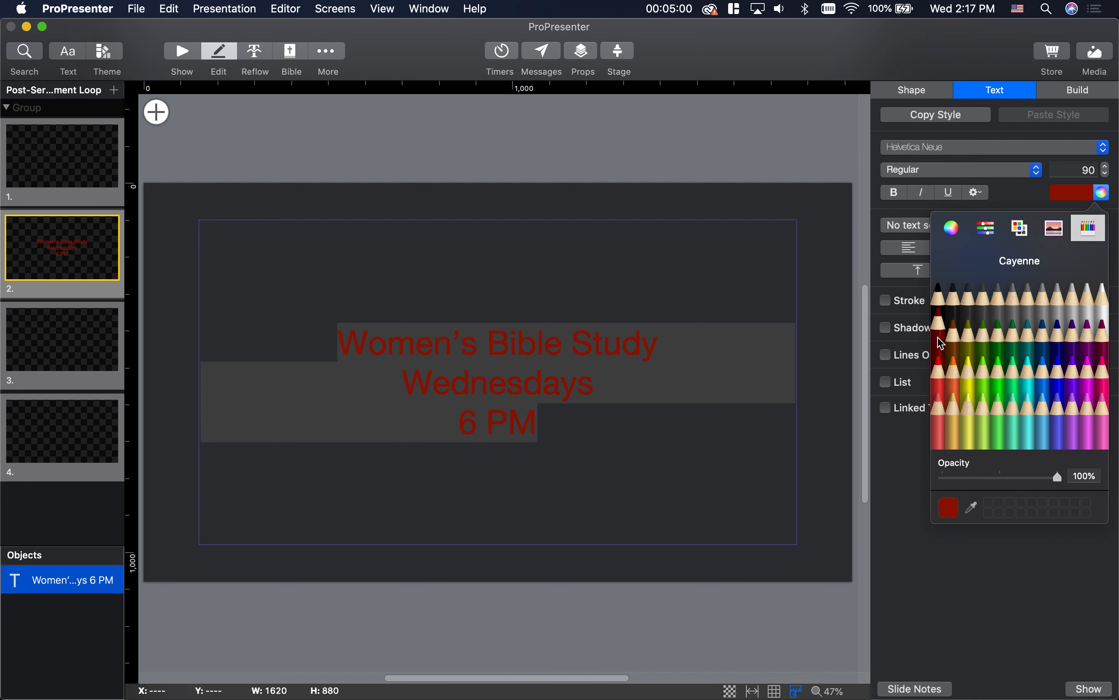
click(1040, 197)
Make the selected announcement text bold and set its font to Impact in the Regular style.
click(900, 195)
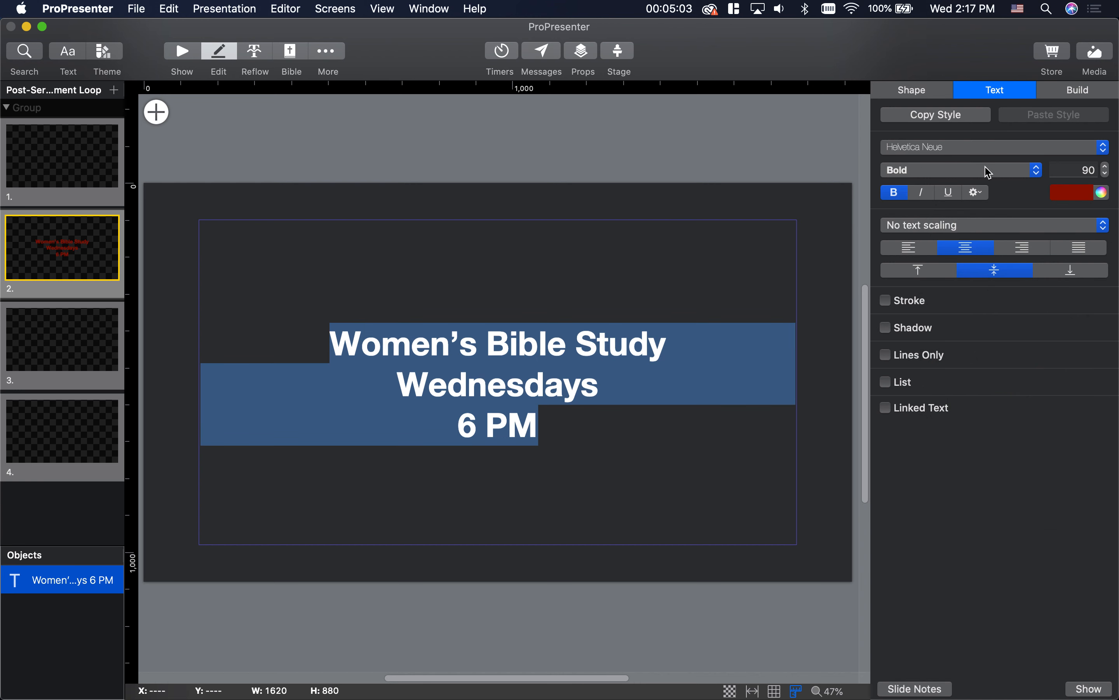
click(978, 147)
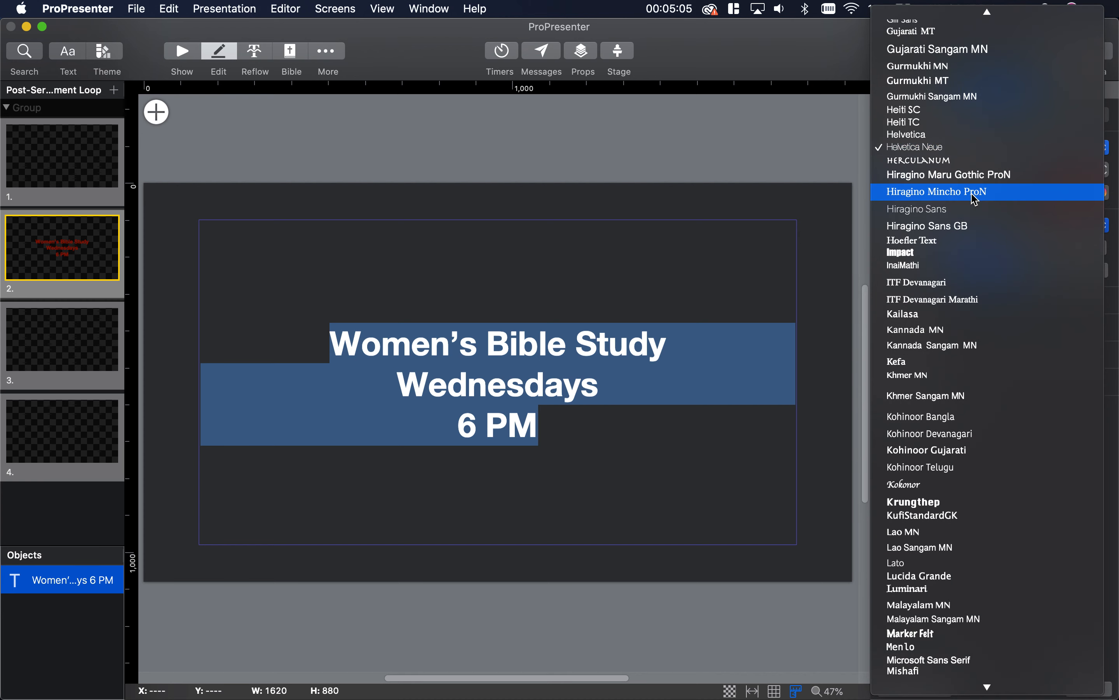
click(960, 252)
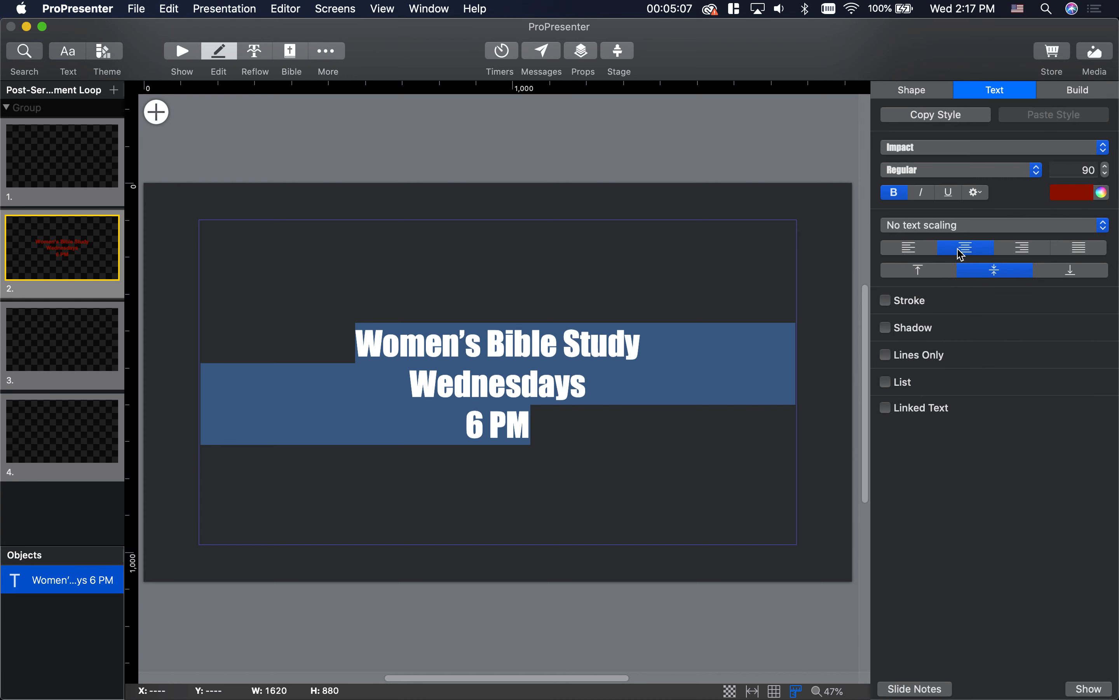
click(964, 173)
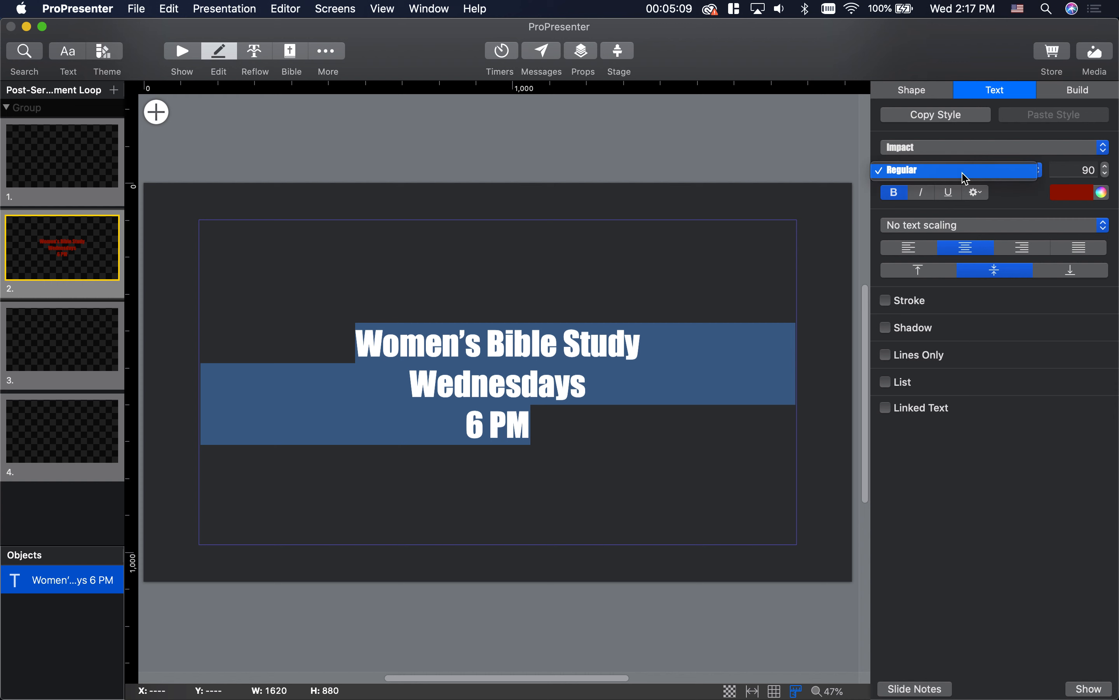
click(1026, 186)
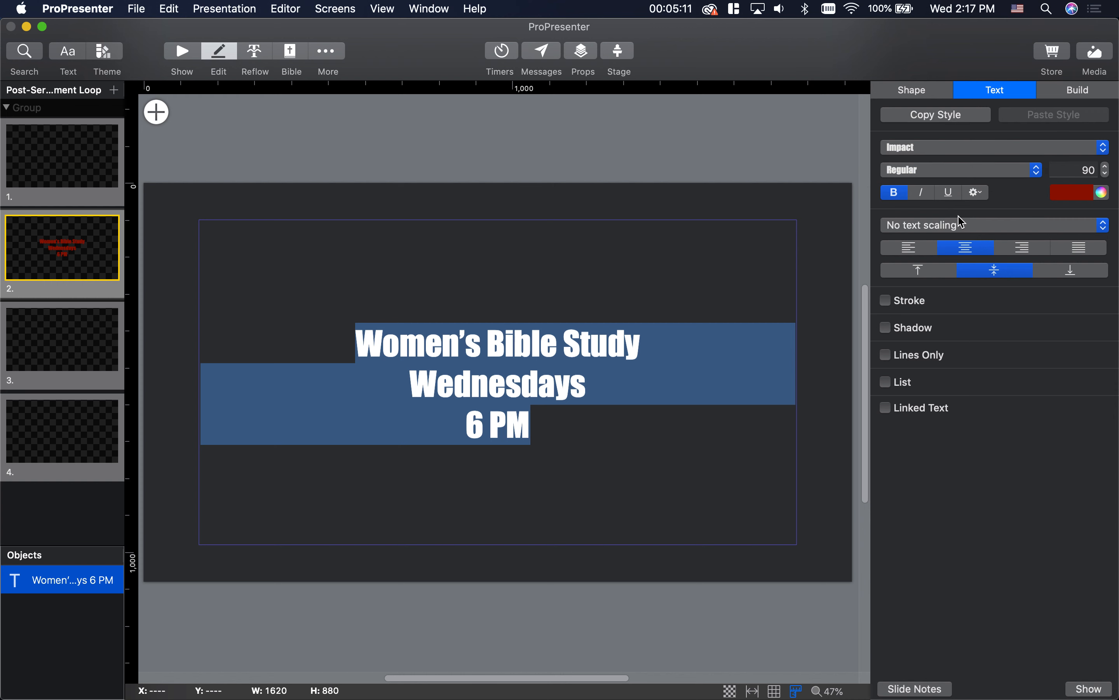
Add a text shadow with the default settings to the announcement and deselect the text box.
click(886, 327)
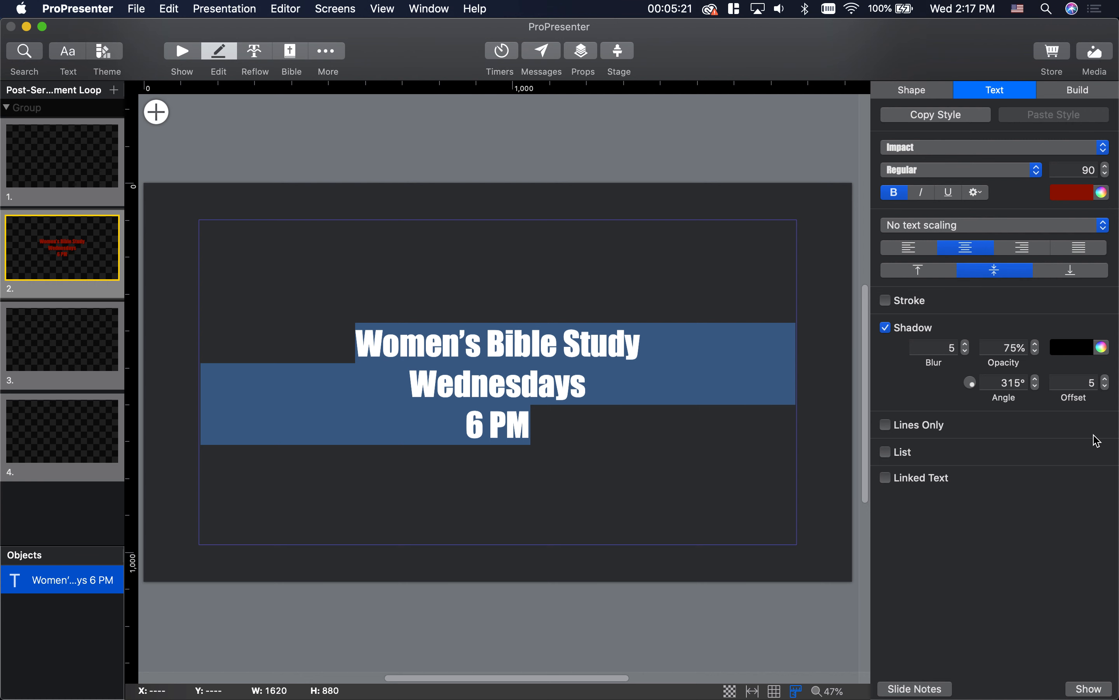
click(176, 324)
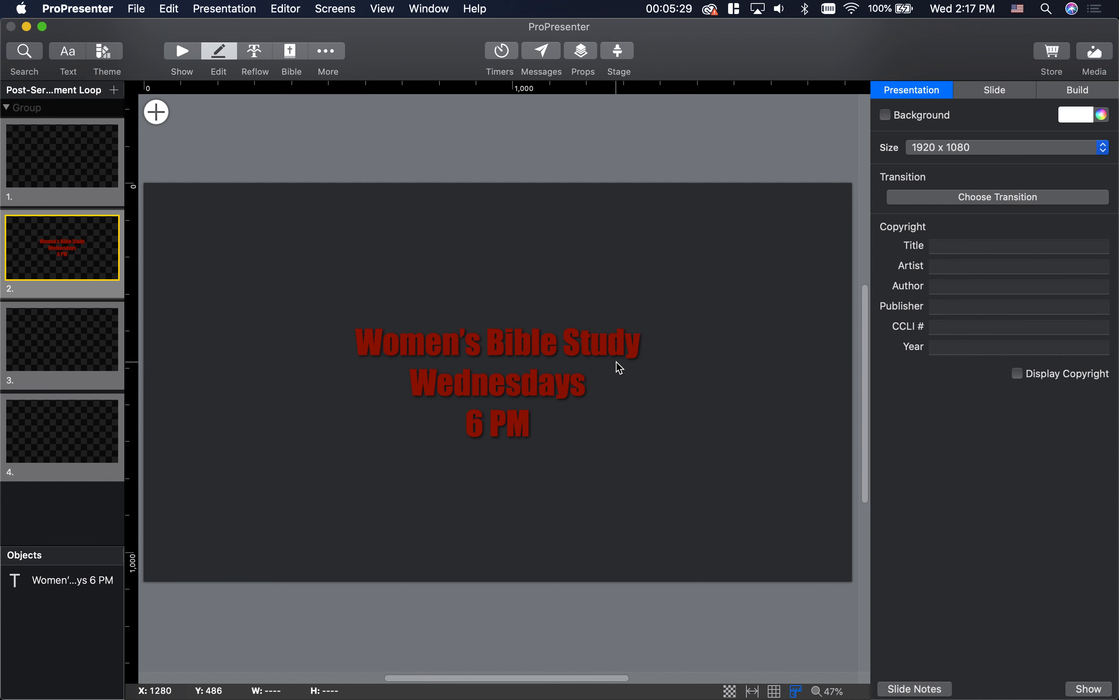
Try the text Stroke and Lines Only options on all the announcement text, switching each off again.
double_click(579, 354)
key(super+a)
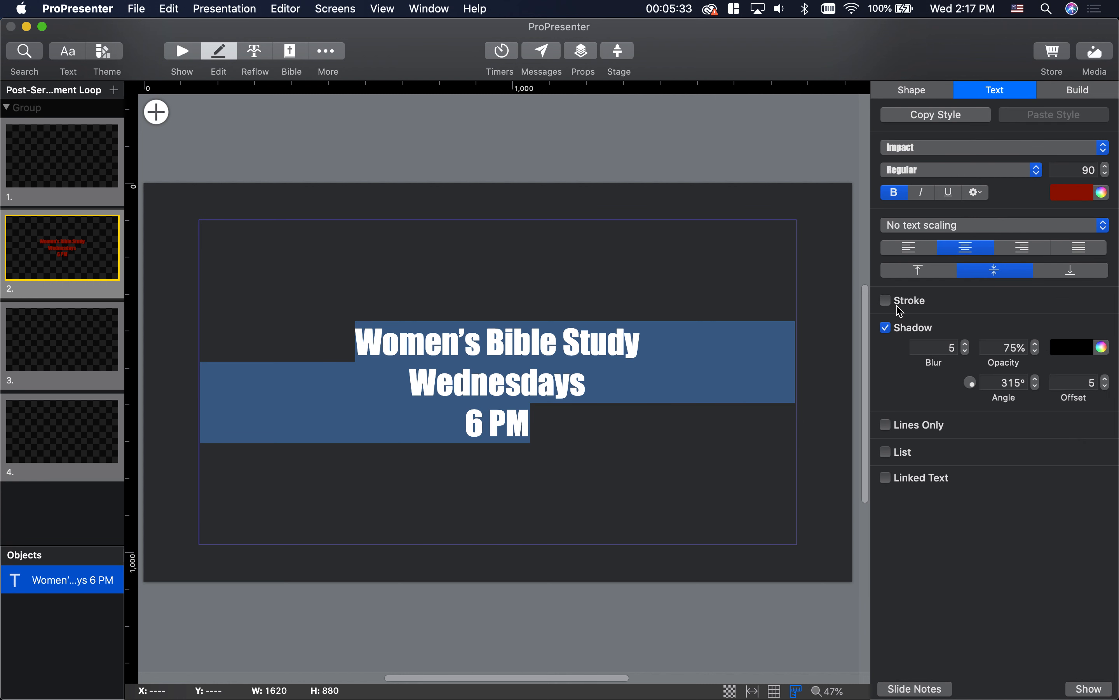
click(886, 301)
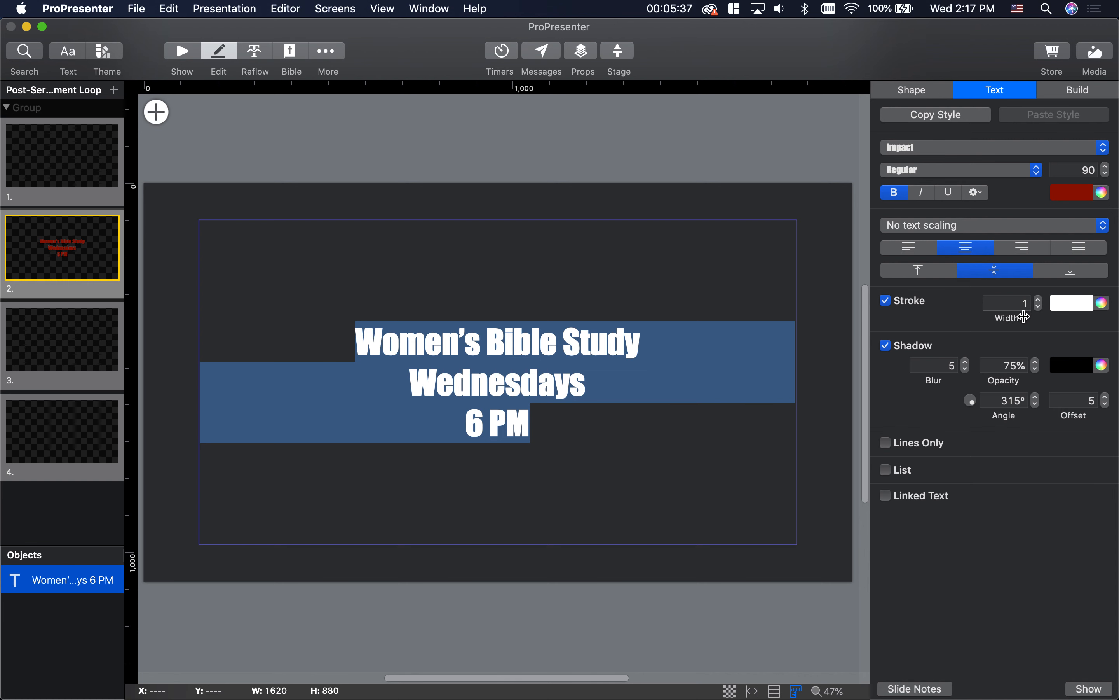
click(885, 300)
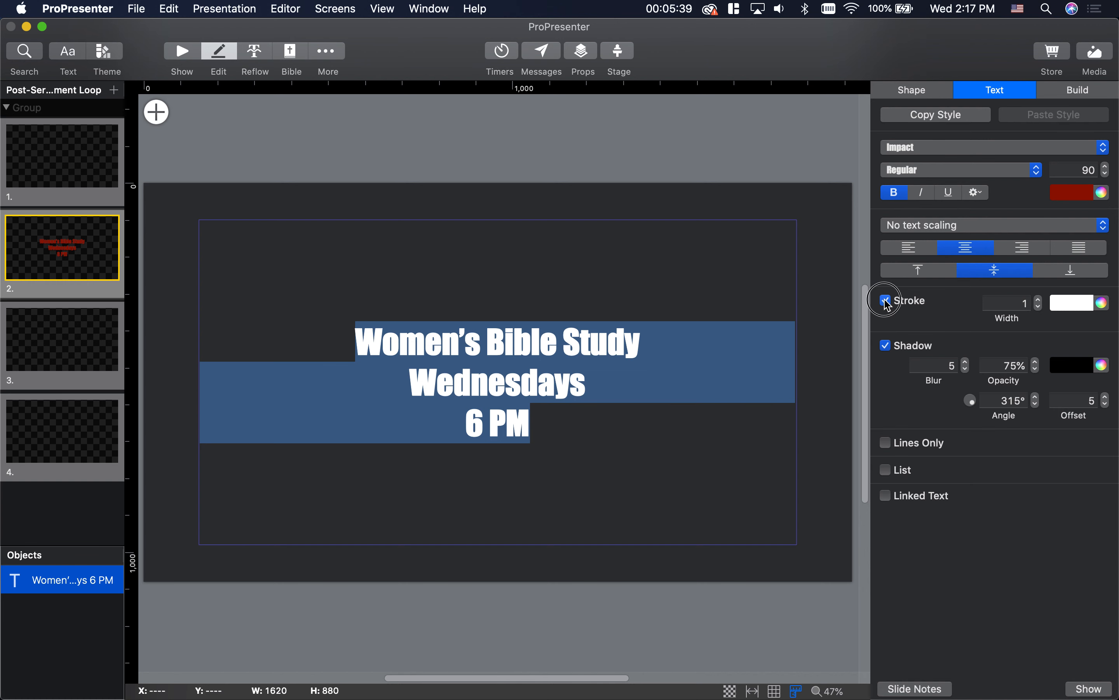
click(886, 425)
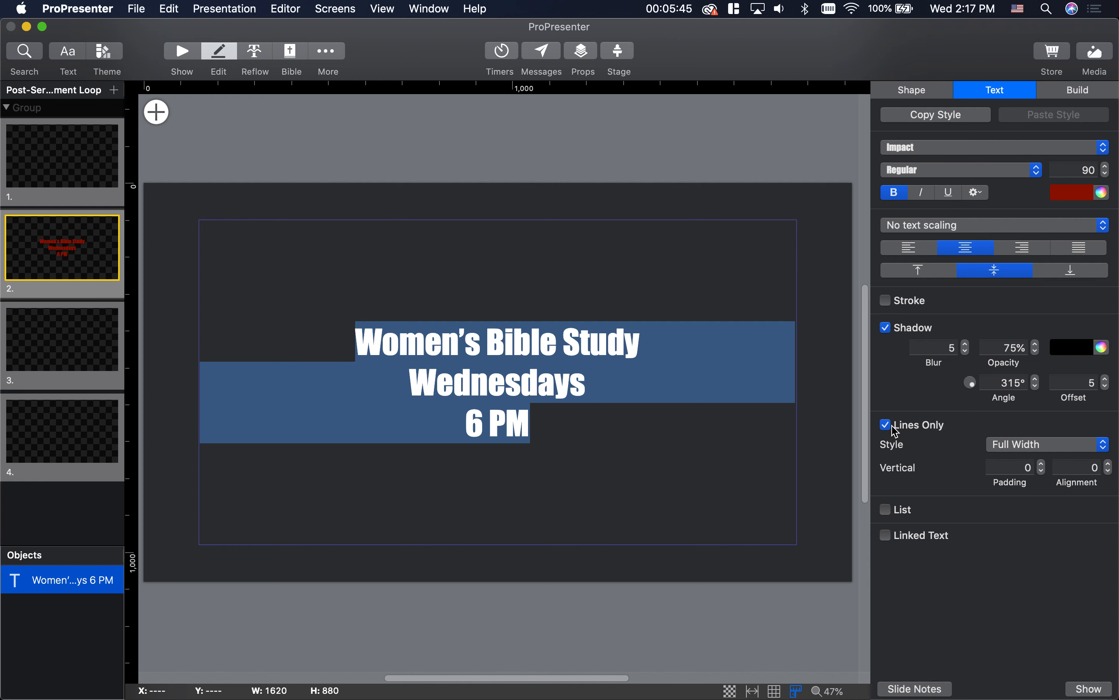
click(886, 426)
Try bulleted list formatting on the announcement text, switching it on and off.
click(888, 452)
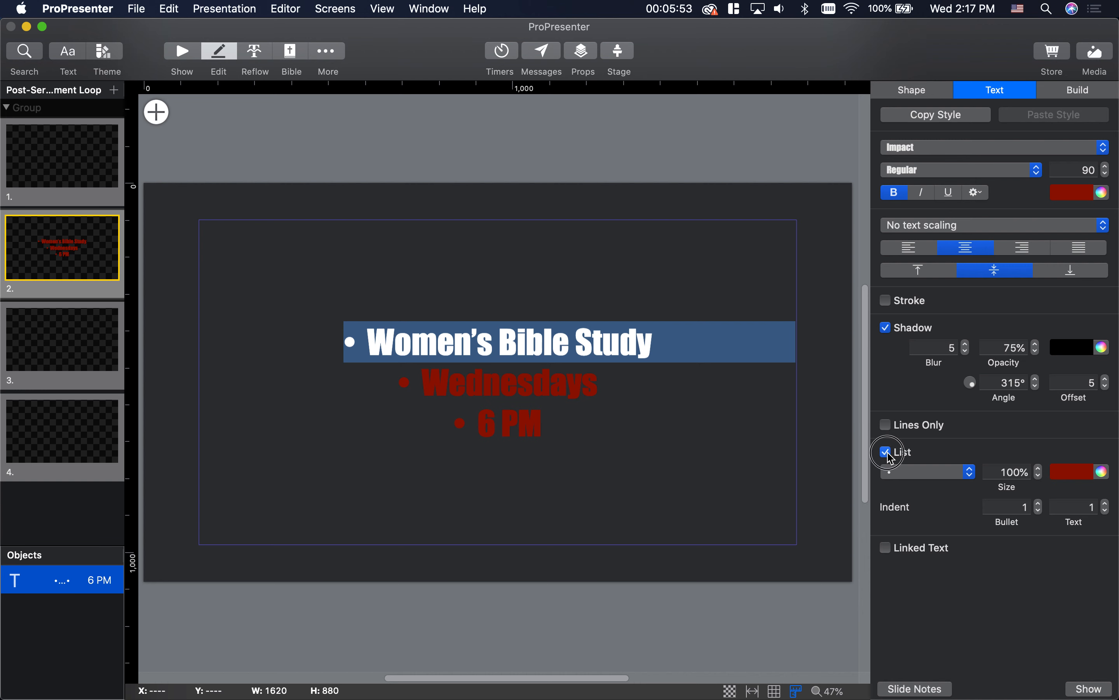
click(889, 455)
key(super+a)
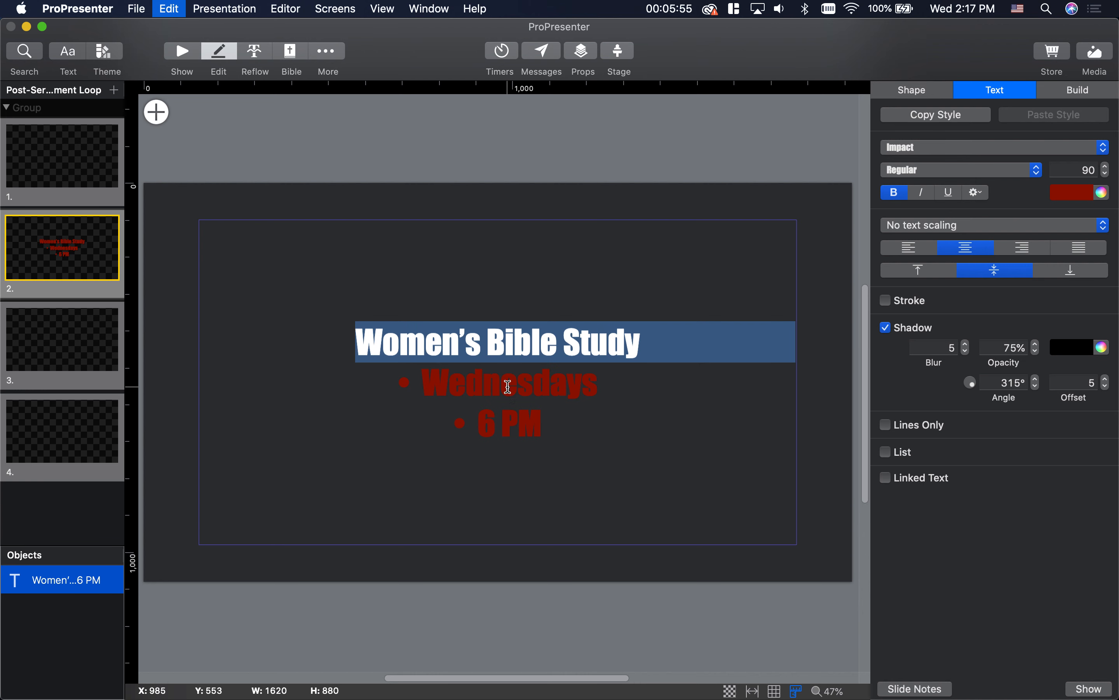
click(889, 452)
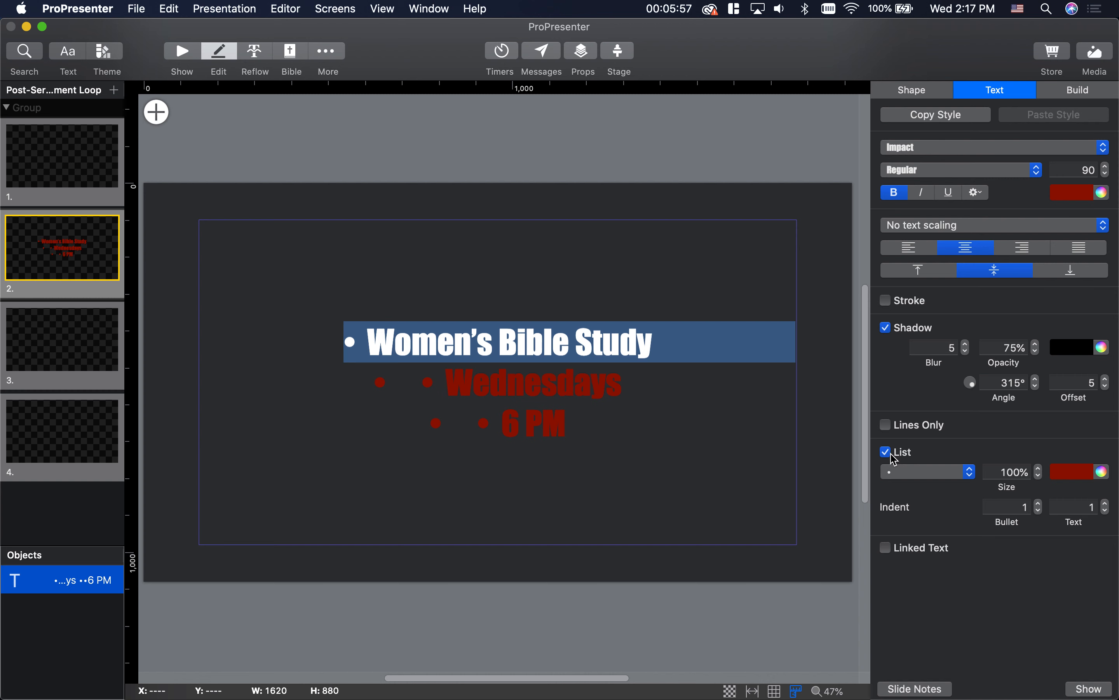
click(893, 456)
Select the Wednesdays and 6 PM lines and turn off their list formatting.
click(531, 396)
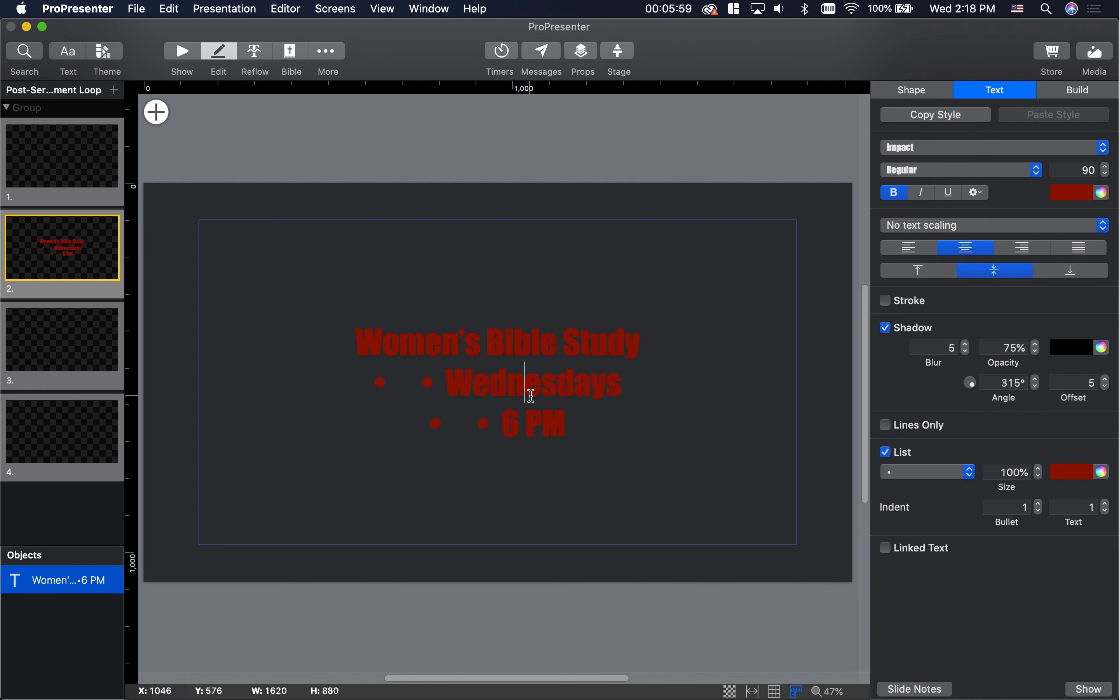
drag(575, 421, 384, 376)
click(401, 381)
drag(576, 421, 376, 376)
click(892, 454)
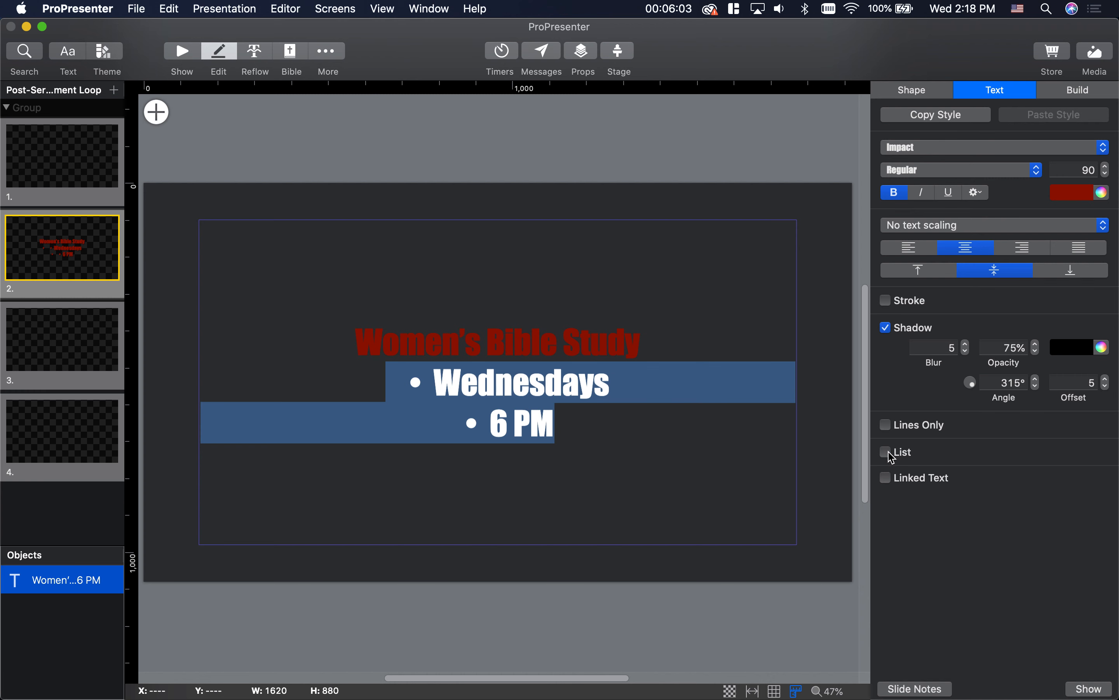
Delete the leftover bullets in front of the Wednesdays and 6 PM lines.
drag(575, 423, 409, 376)
click(486, 423)
key(BackSpace)
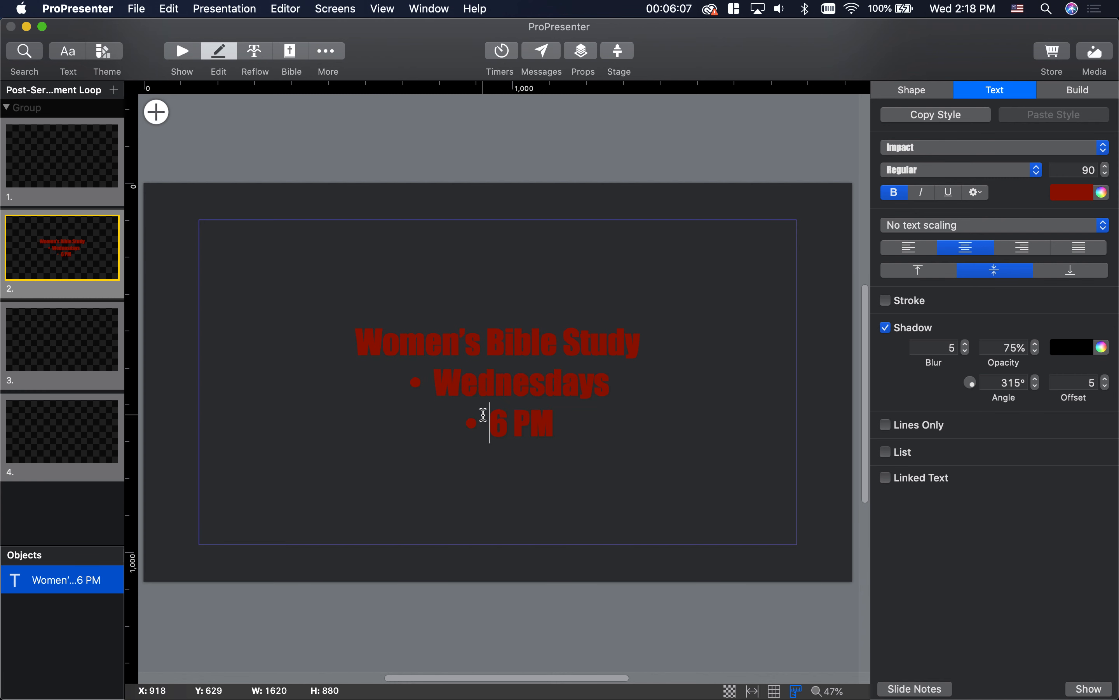
key(BackSpace)
click(436, 383)
key(BackSpace)
key(BackSpace)
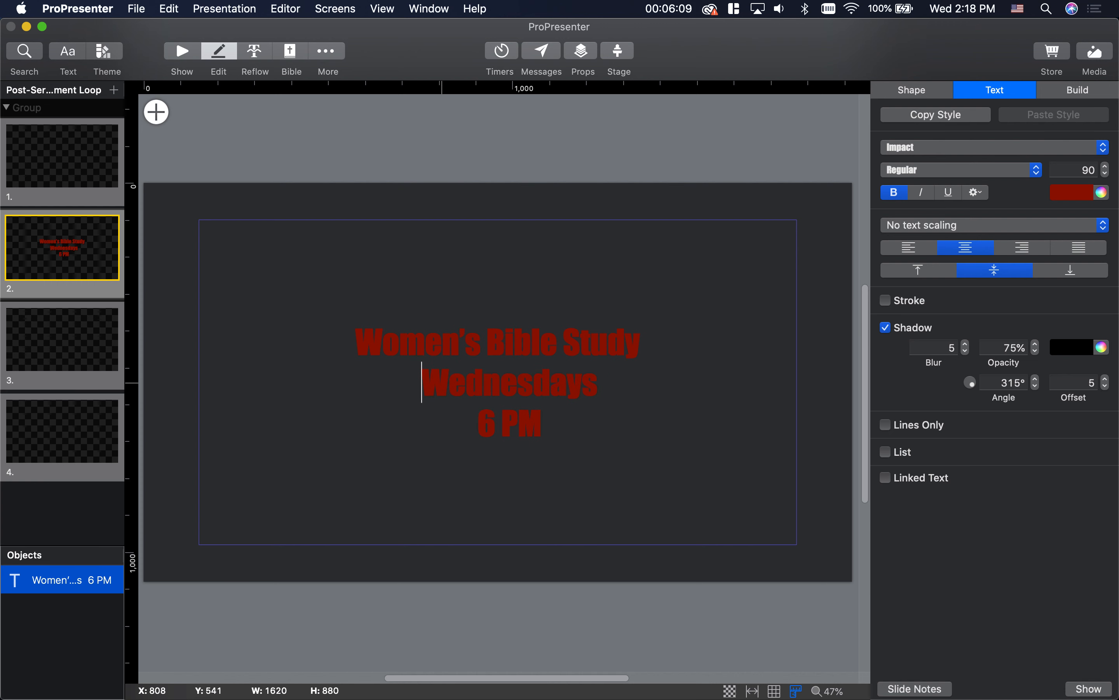
Remove the leftover indent before 6 PM and put 6 PM back on its own line.
click(475, 417)
key(BackSpace)
key(BackSpace)
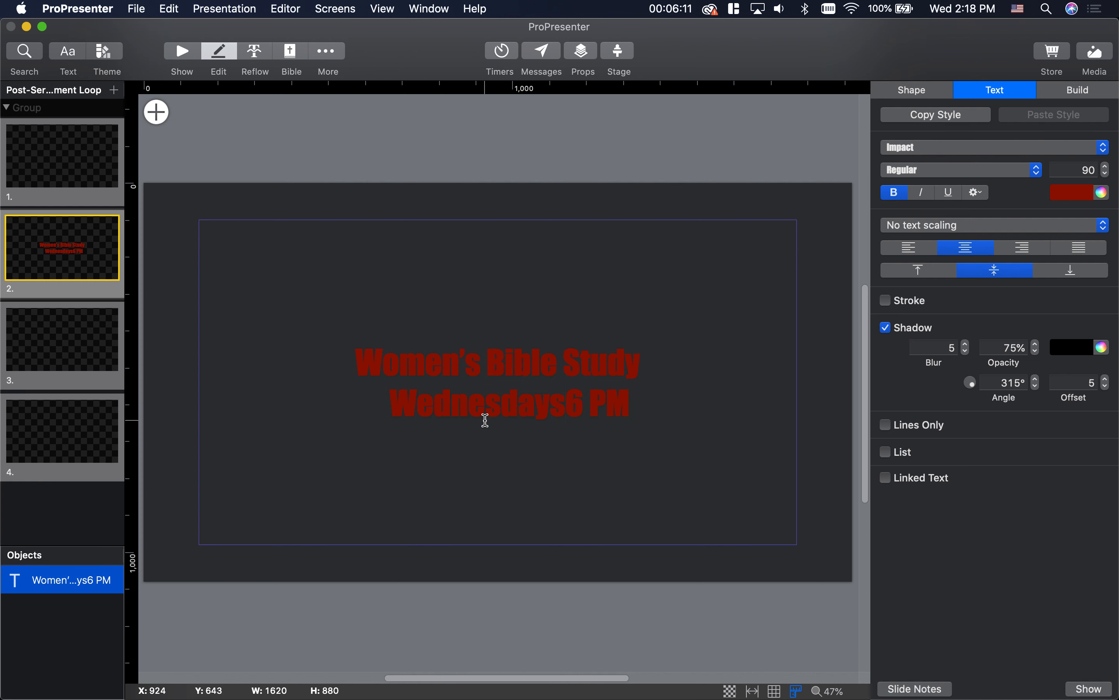
key(Return)
Enable Linked Text on the announcement text box, look through the source types, and disable it again.
key(super+a)
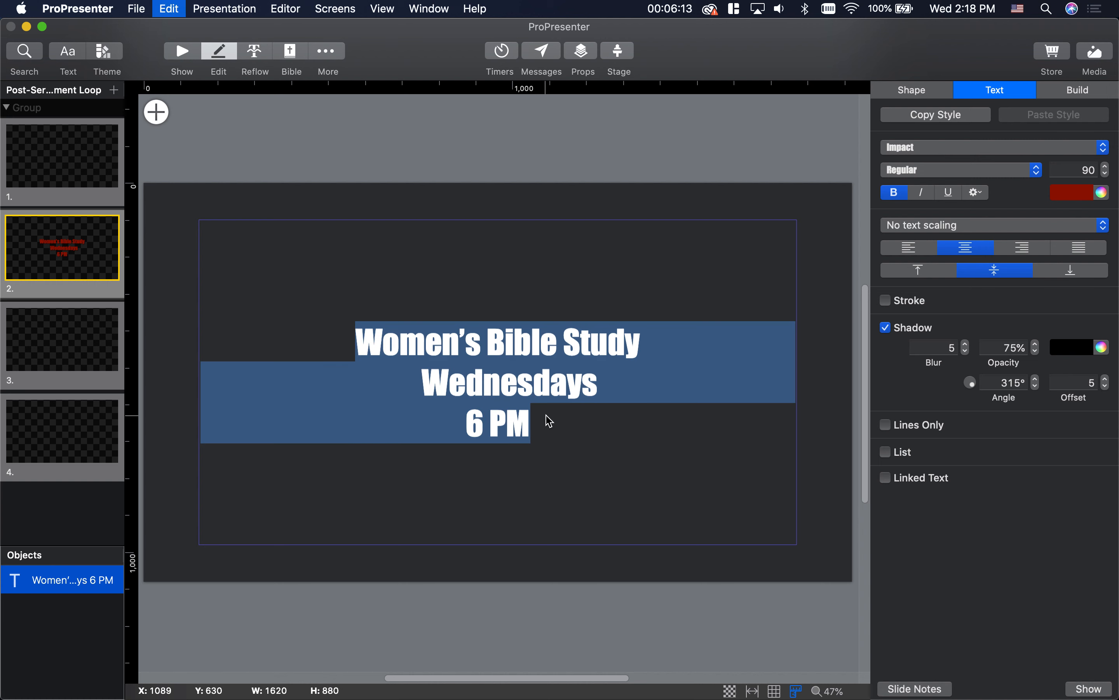
click(925, 481)
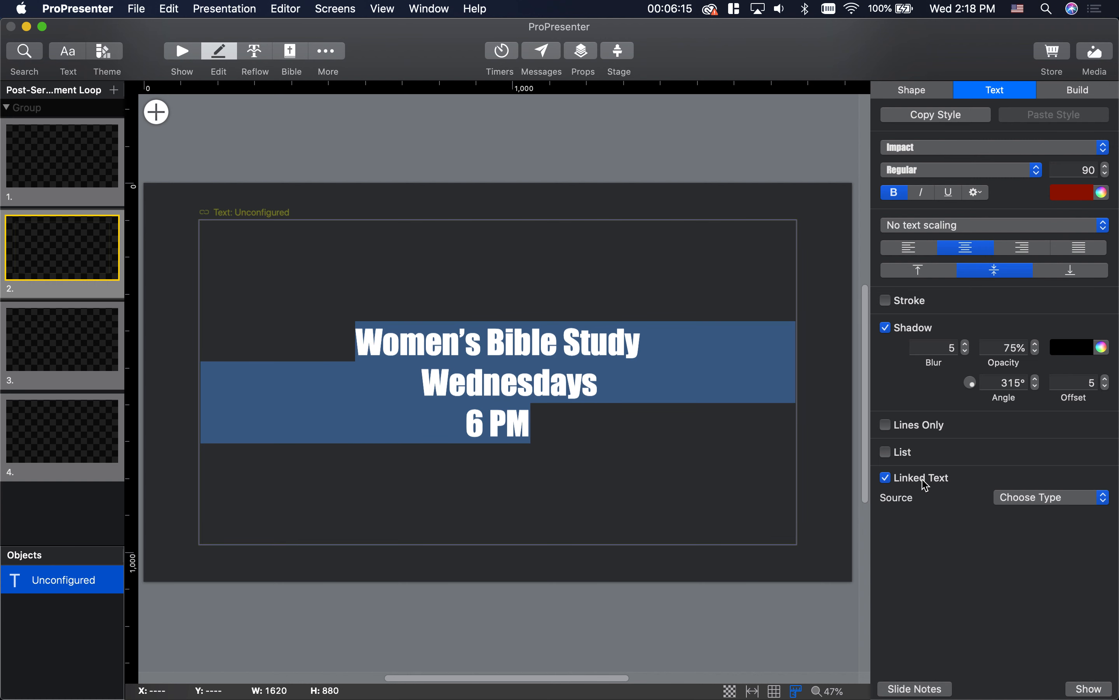
click(1039, 499)
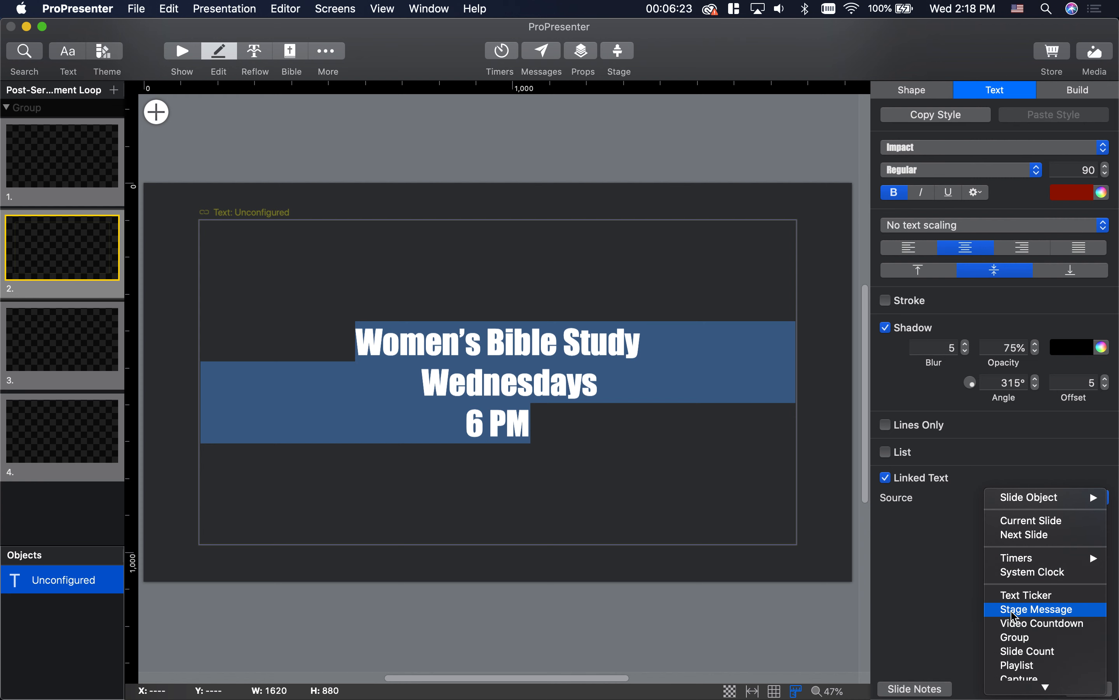
click(914, 572)
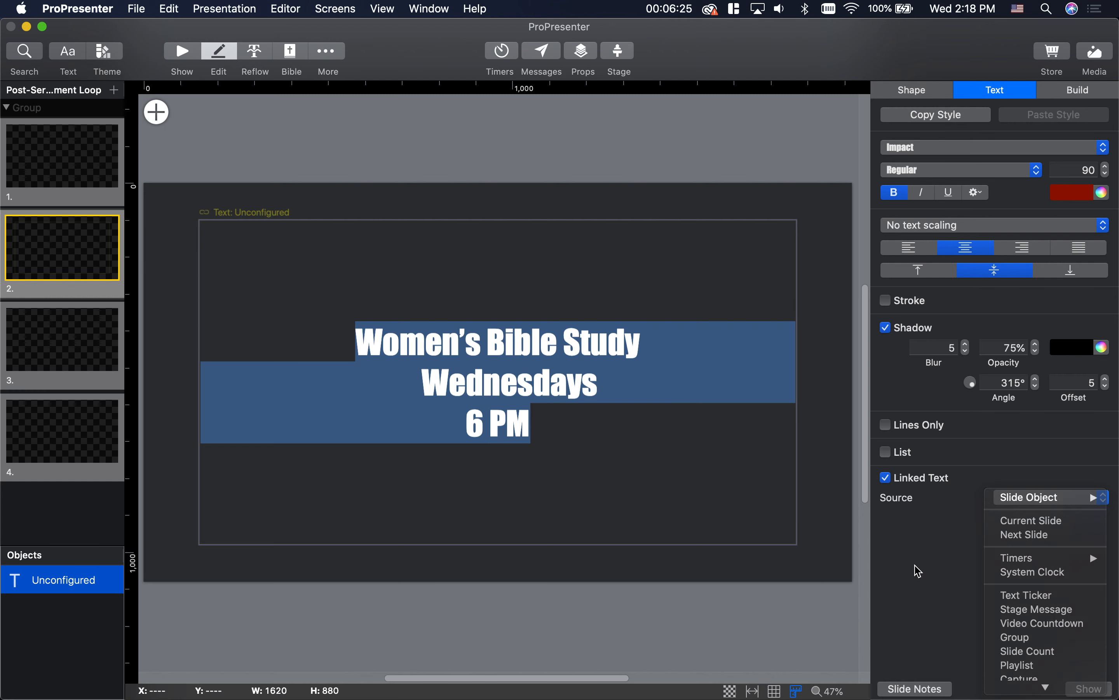
click(886, 478)
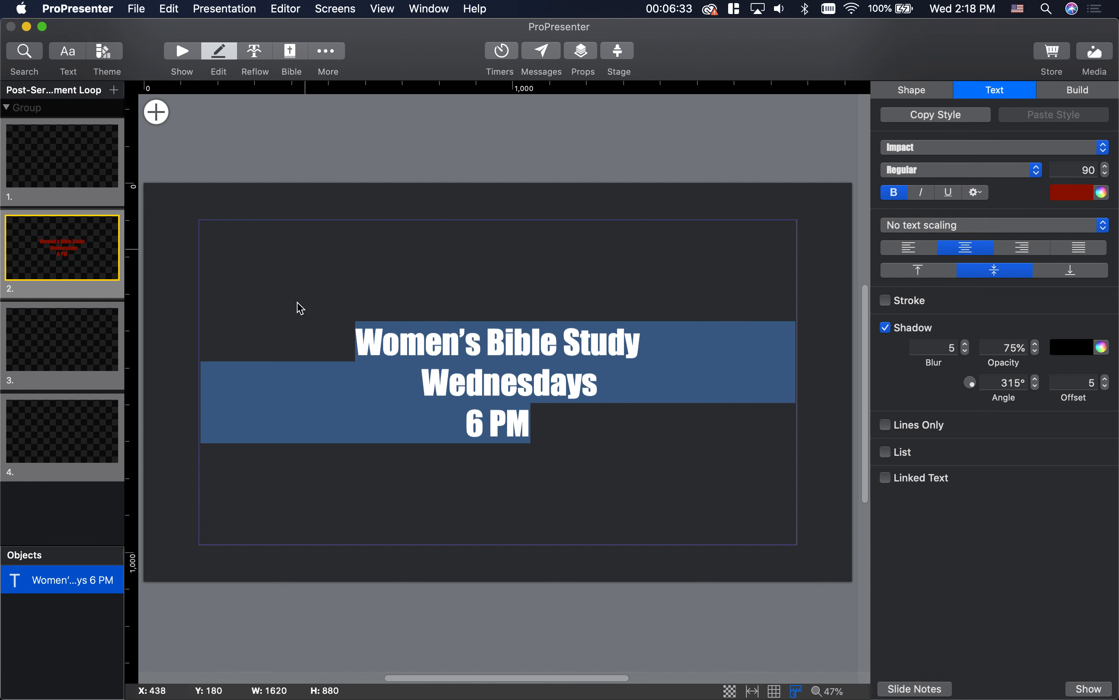
click(831, 321)
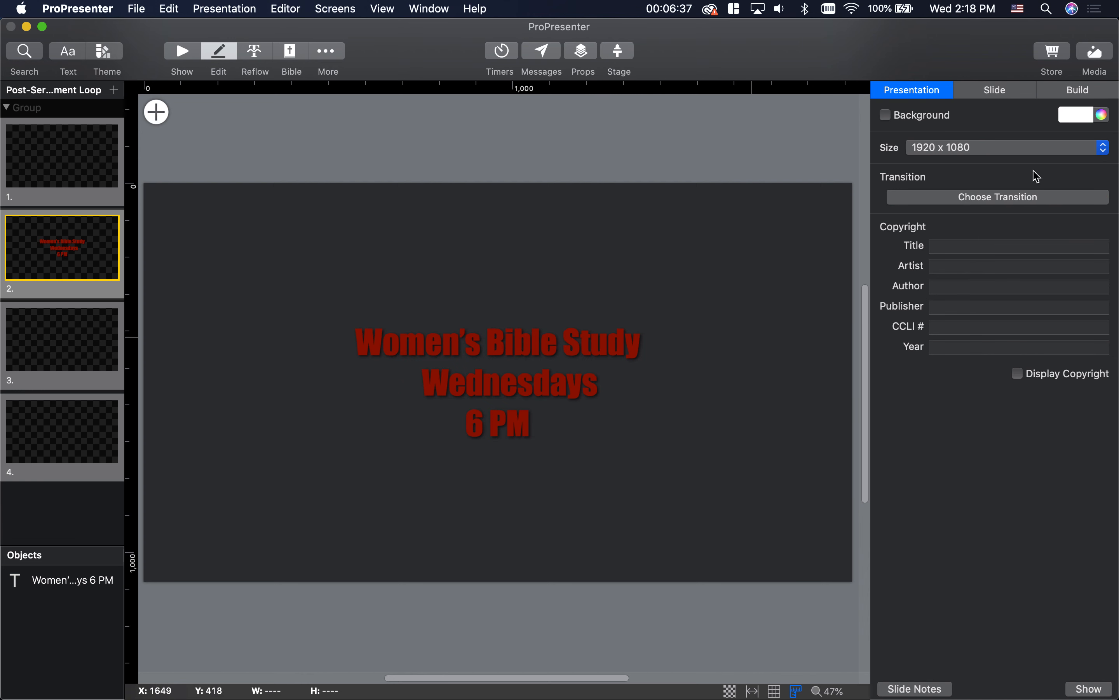
double_click(586, 402)
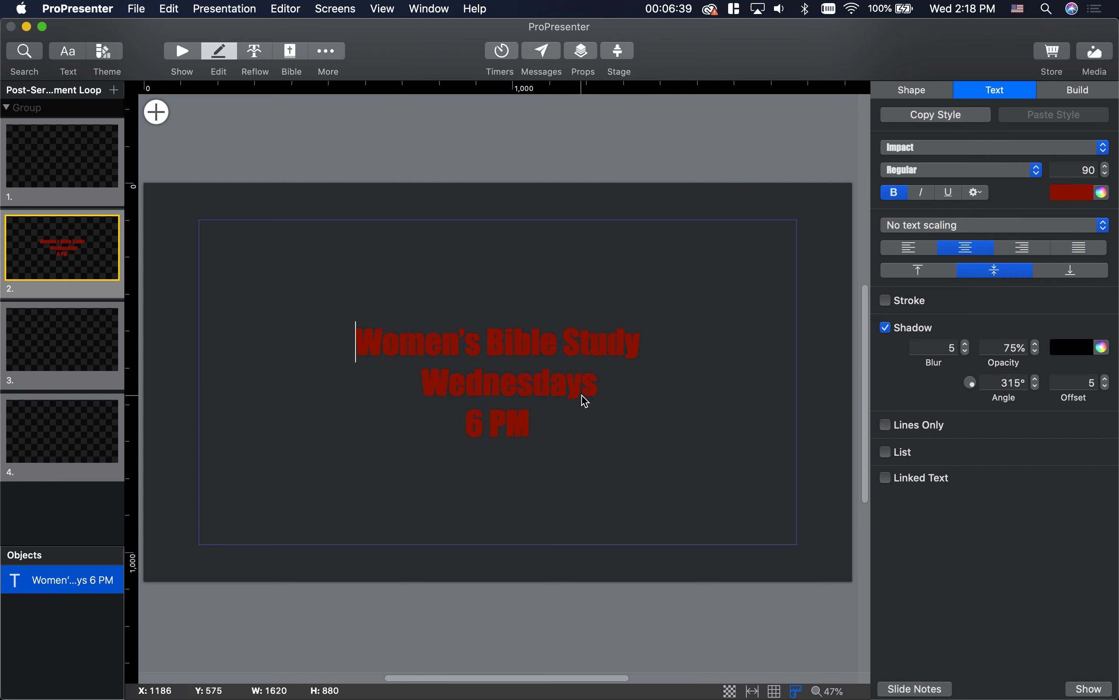
key(super+a)
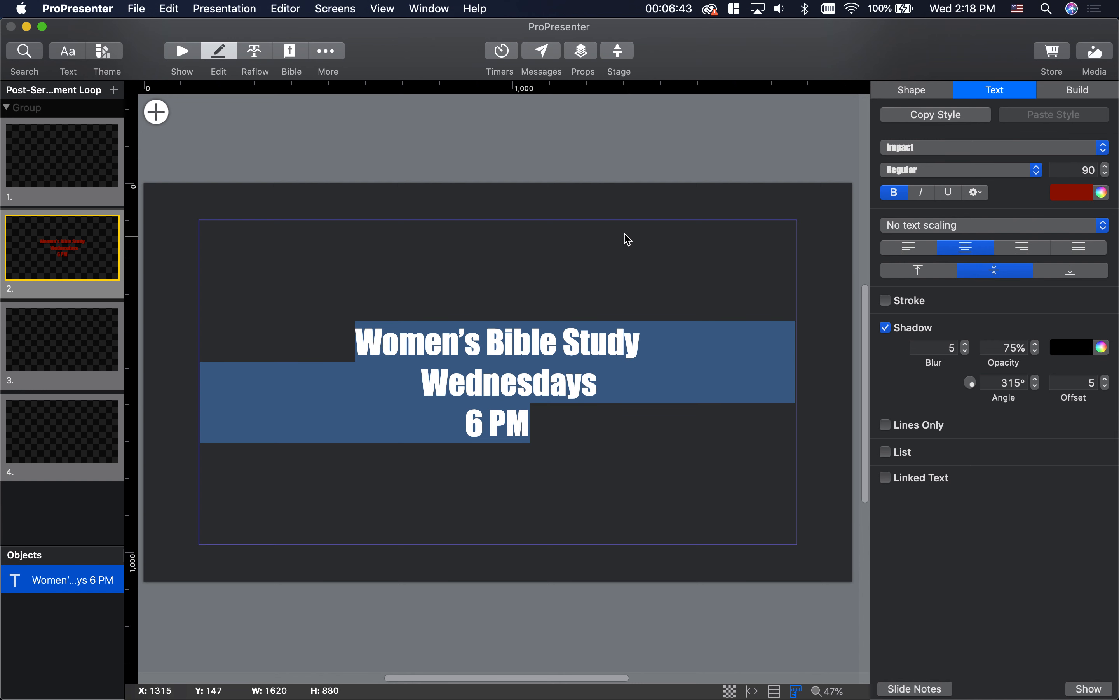
click(519, 213)
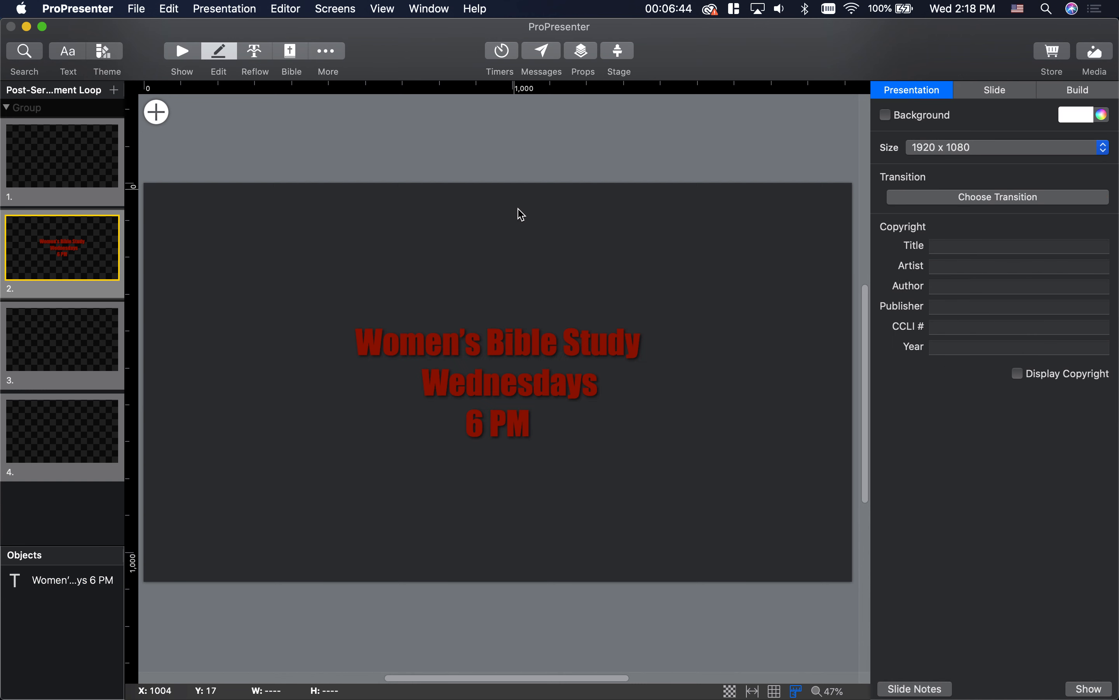
Select all the announcement text on slide 2 and set its text scaling to Fit container to text.
click(516, 369)
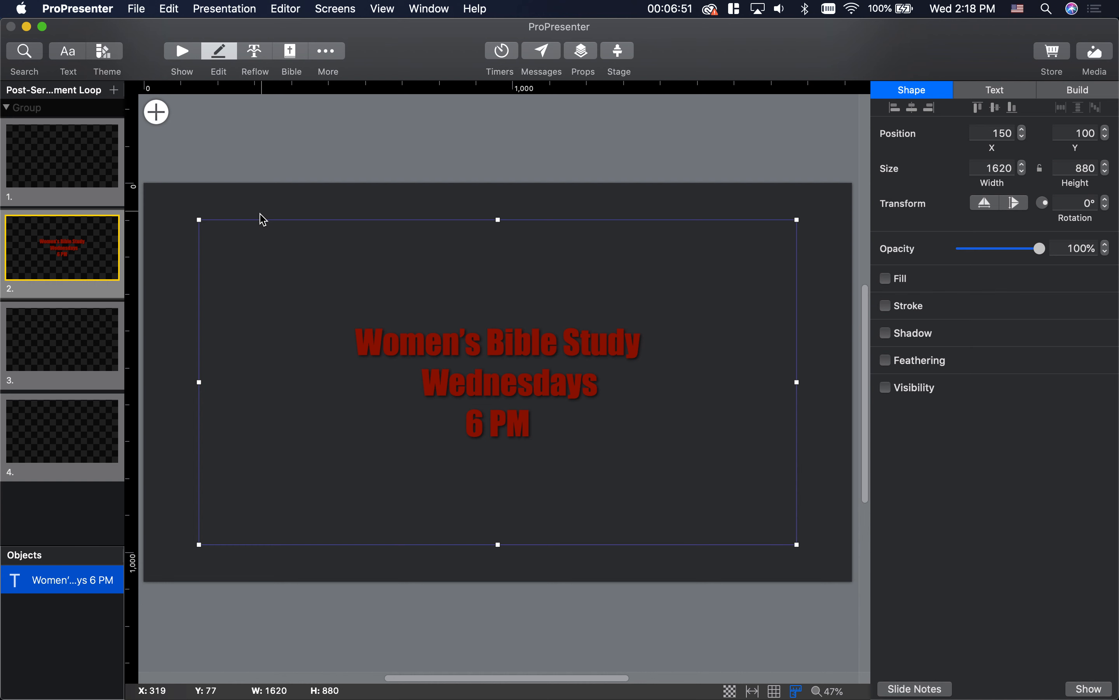
click(583, 388)
double_click(576, 427)
key(super+a)
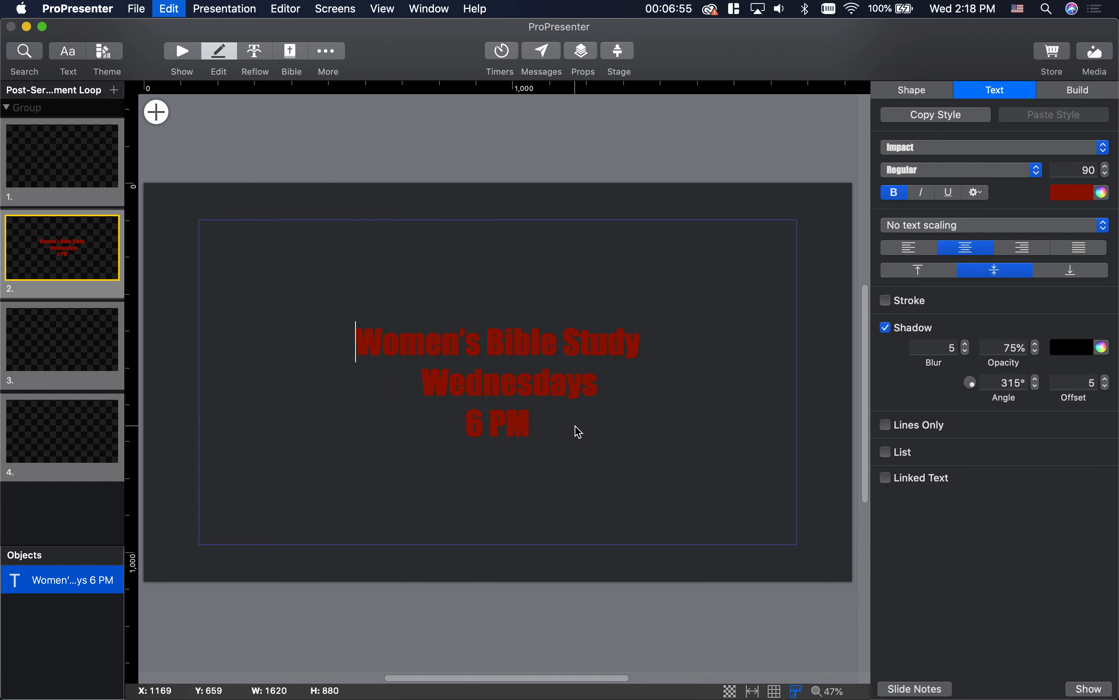
click(965, 226)
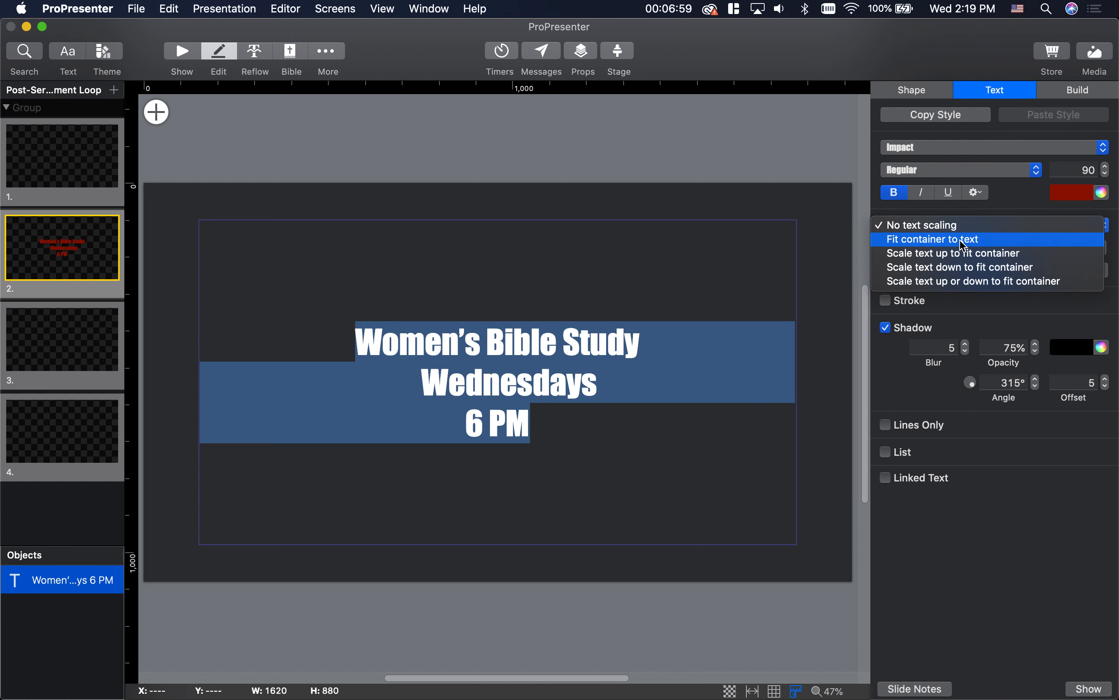
click(961, 240)
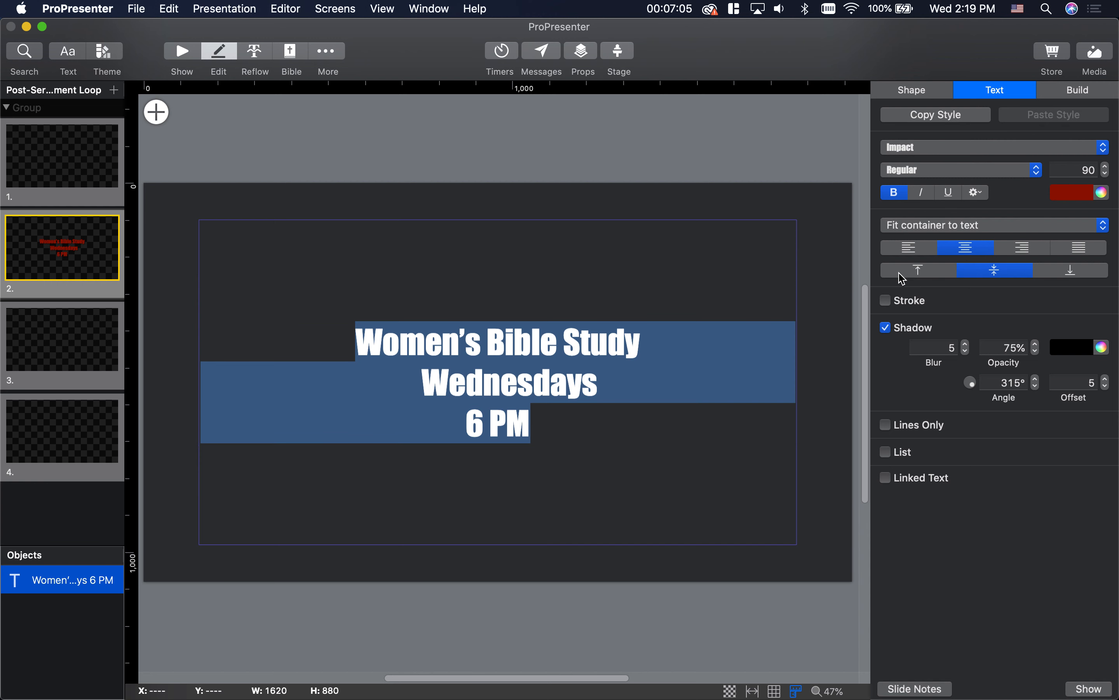
Try Scale text up to fit container, undo it, and try Scale text down to fit container on the announcement text.
click(924, 230)
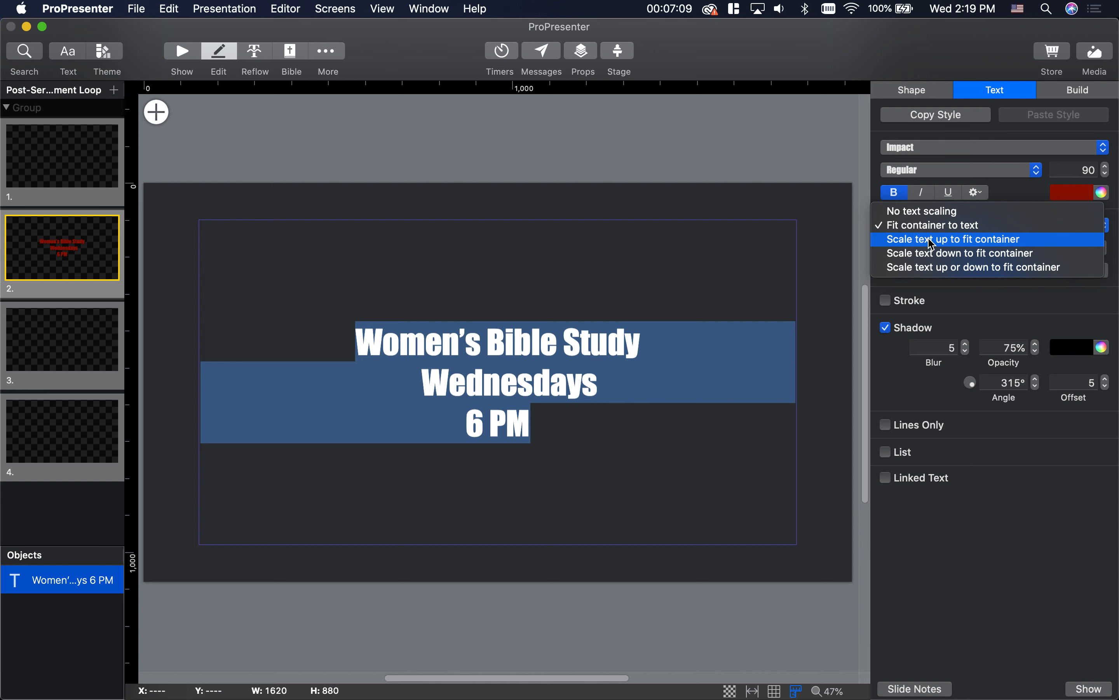
click(932, 240)
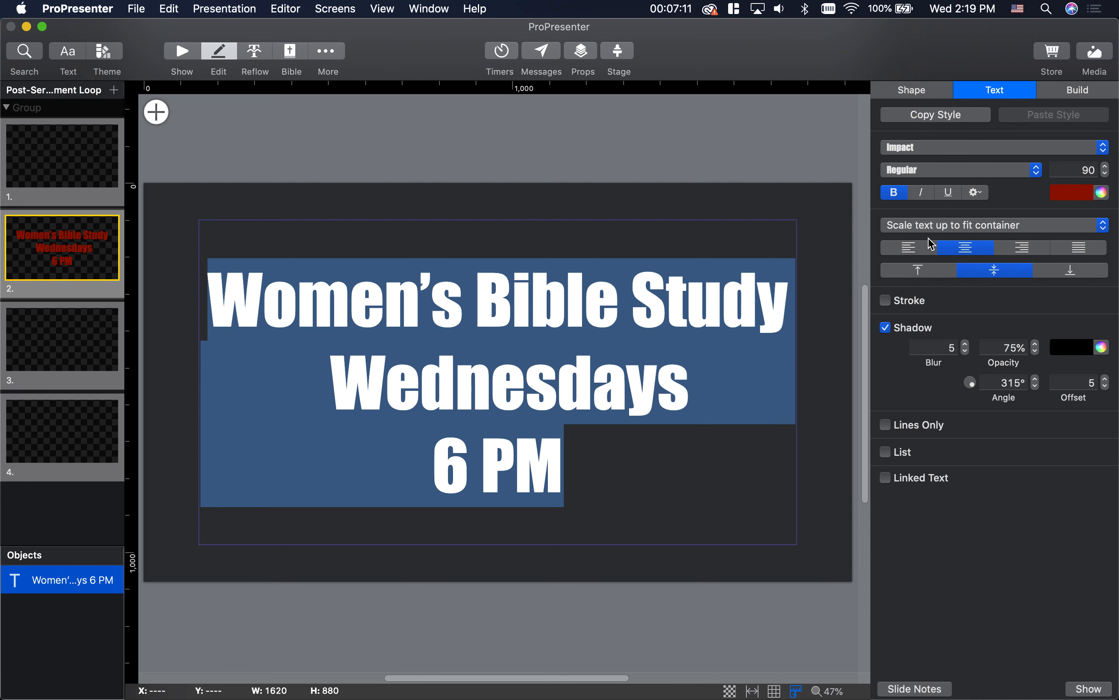
key(super+z)
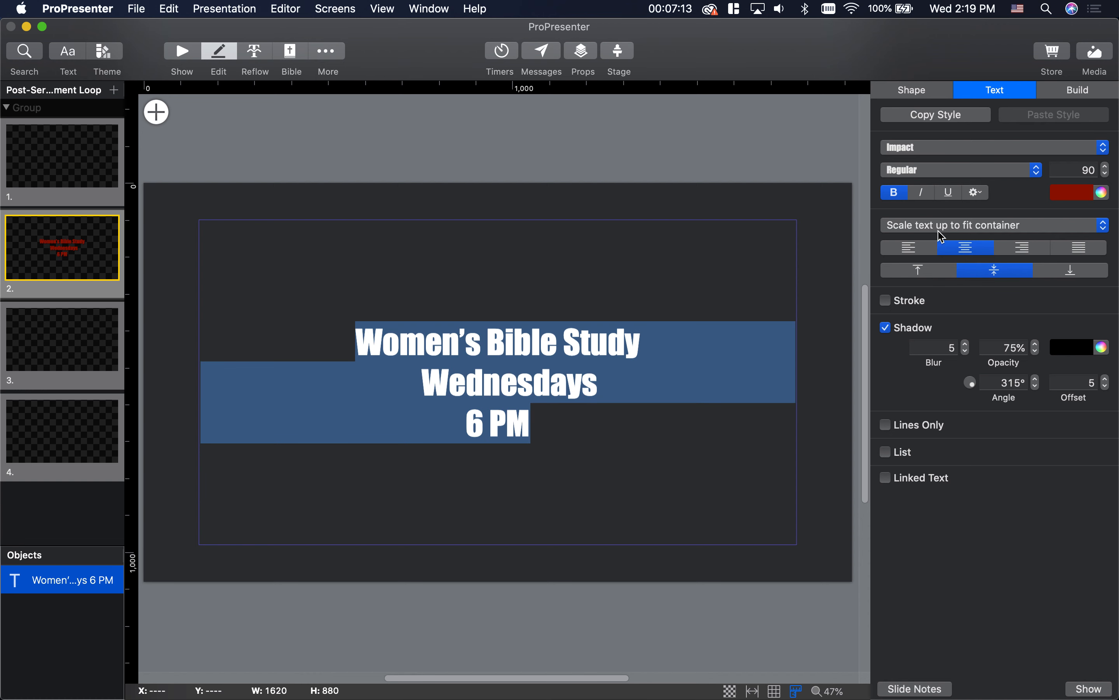
click(942, 236)
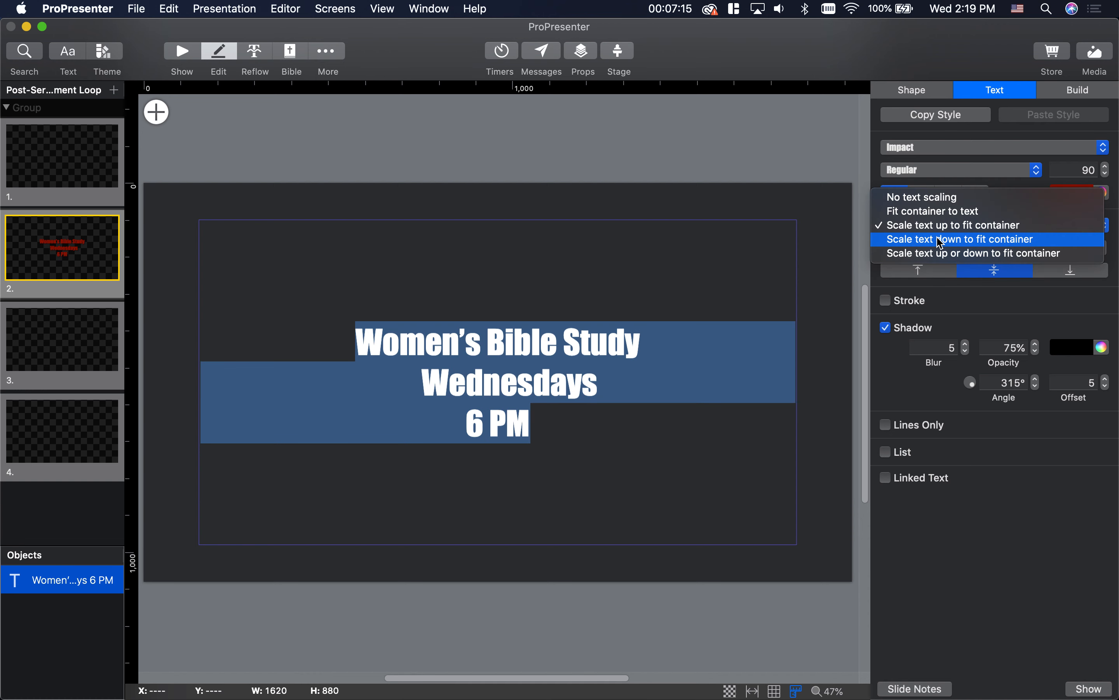
click(942, 240)
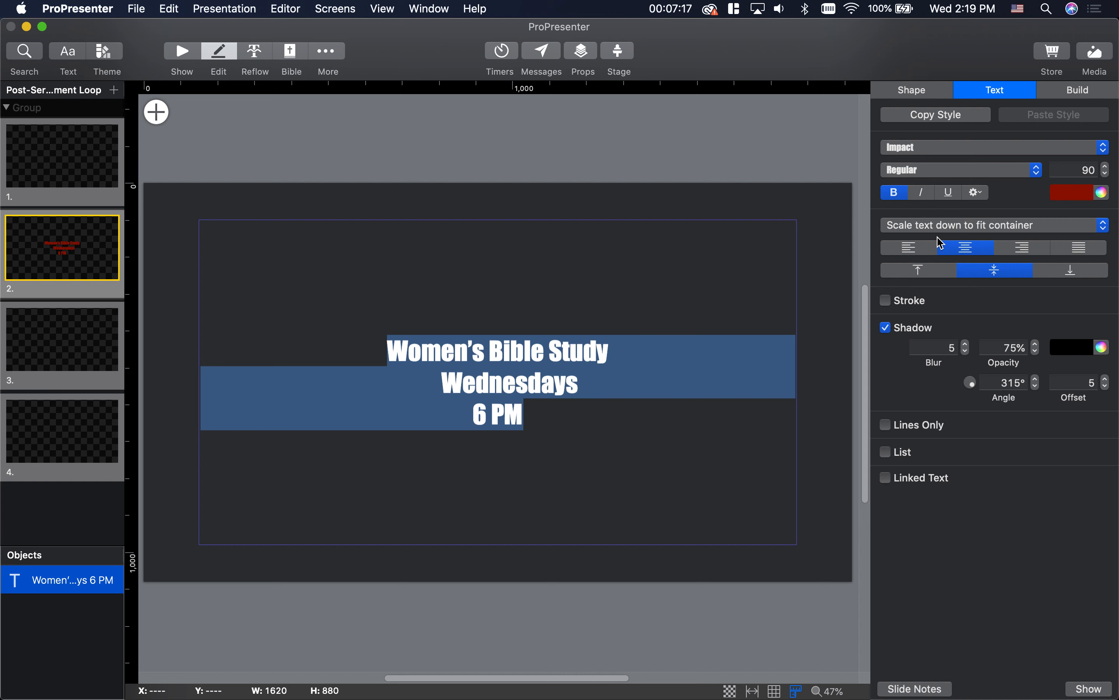
Set the text scaling to Scale text up or down to fit container and add "and Thursdays" after Wednesdays.
click(942, 241)
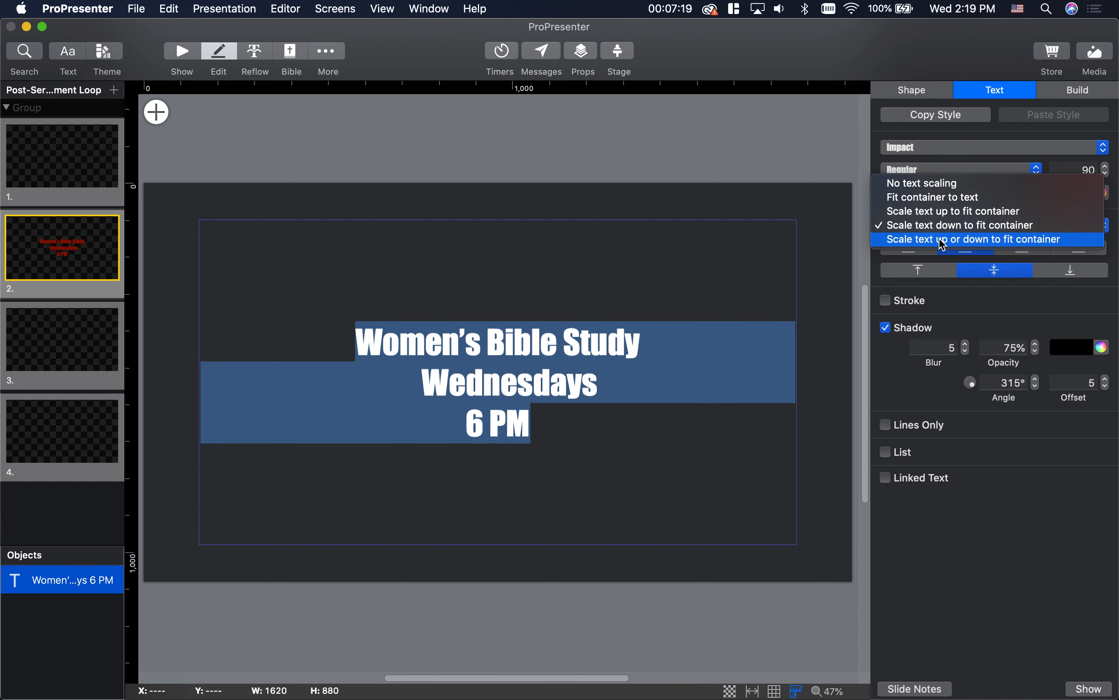
click(944, 241)
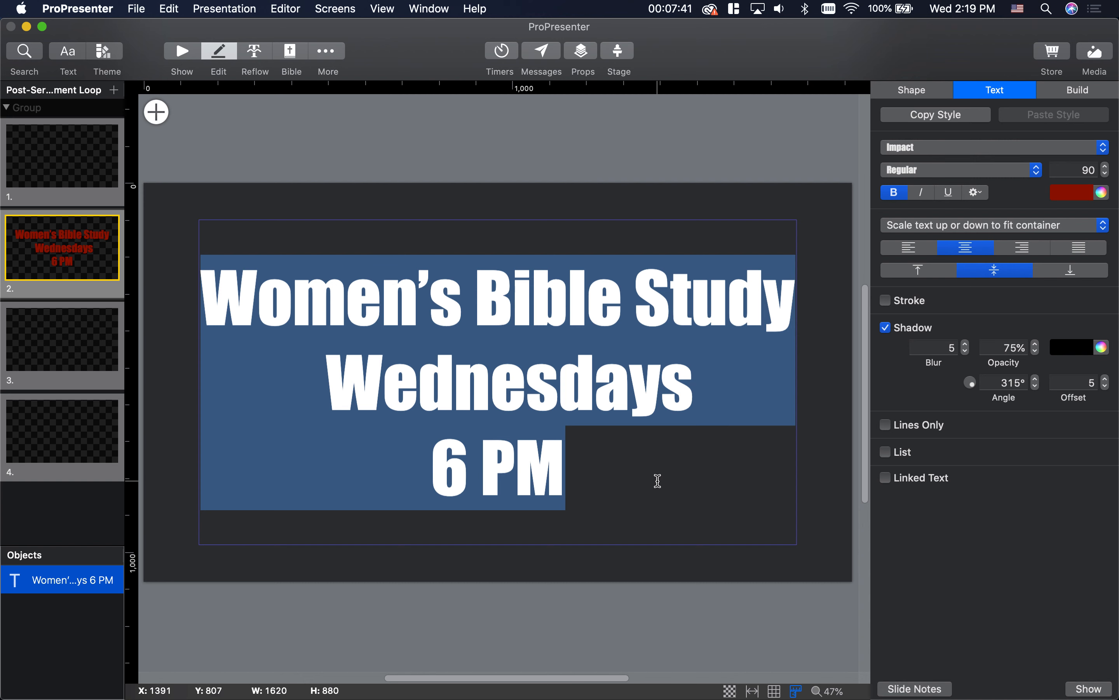
click(714, 412)
text(and THur)
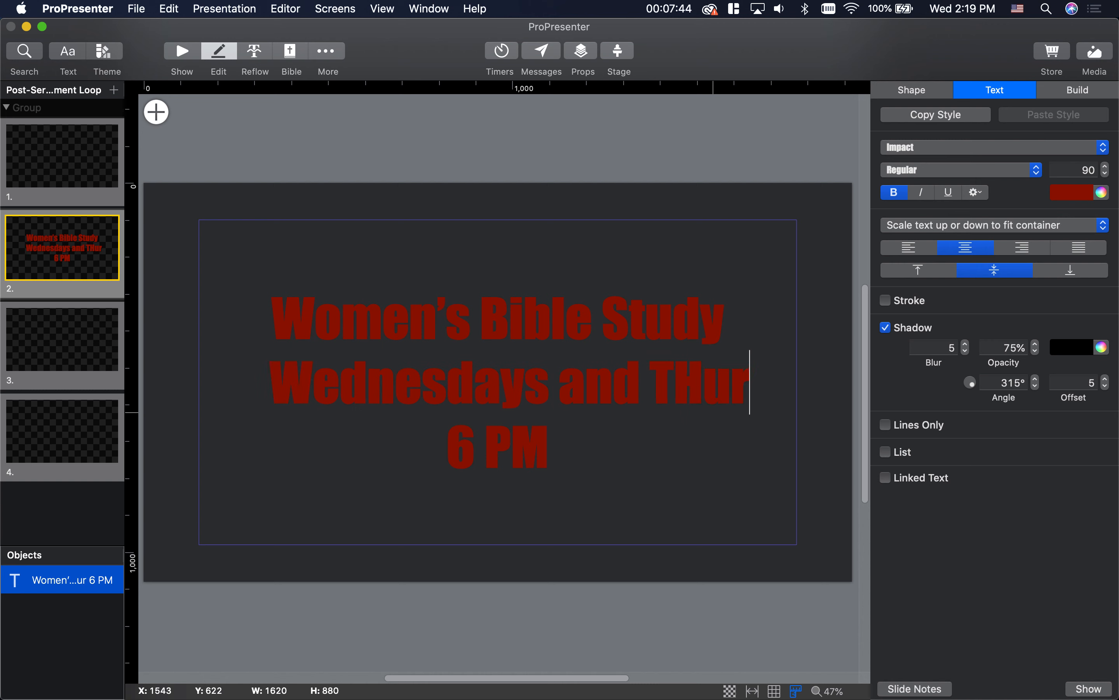
key(BackSpace)
key(BackSpace)
text(hursdays)
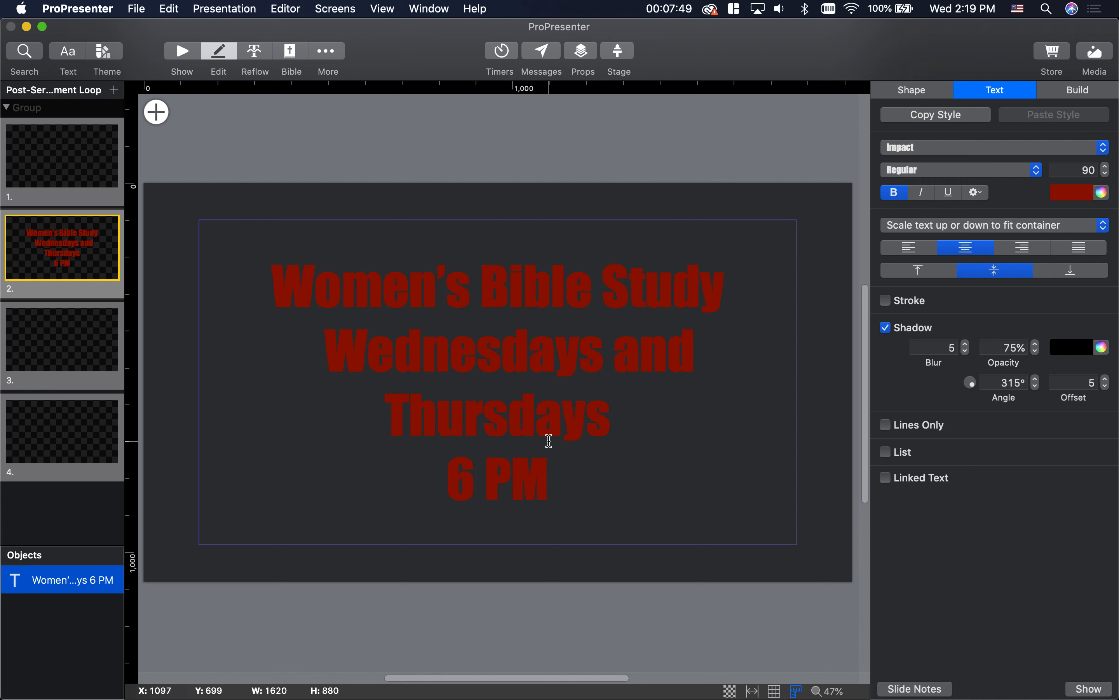
Resize the announcement text box to span the full slide width, about 1920 wide by 509 high.
click(173, 207)
click(340, 303)
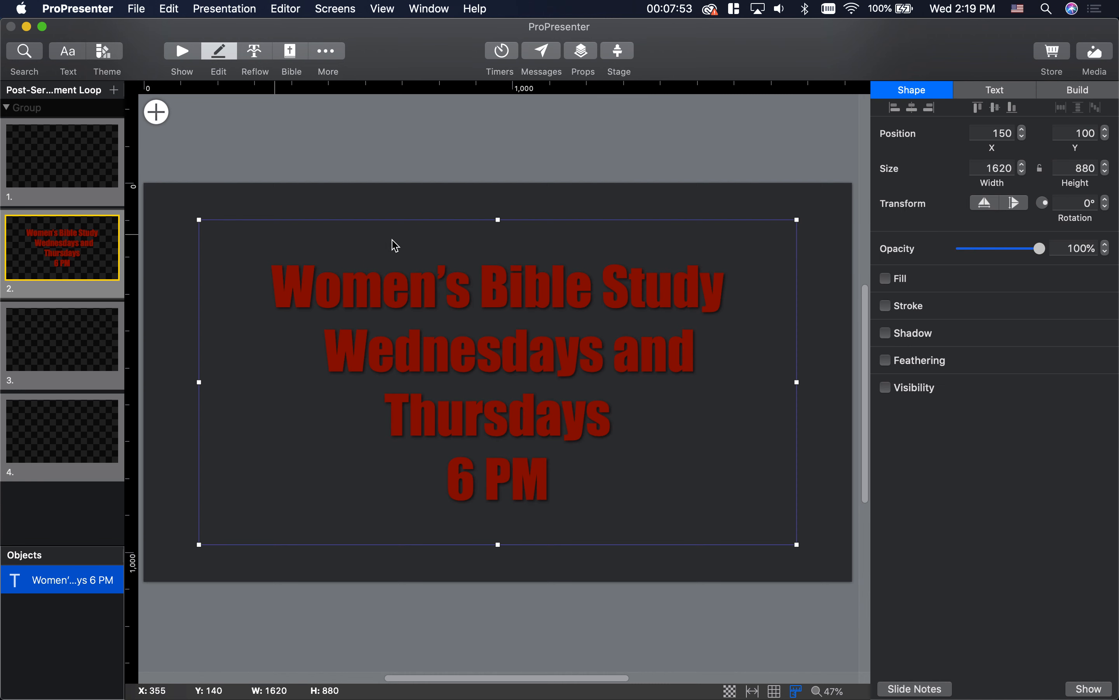
drag(498, 219, 520, 358)
drag(516, 464, 517, 400)
drag(206, 389, 144, 391)
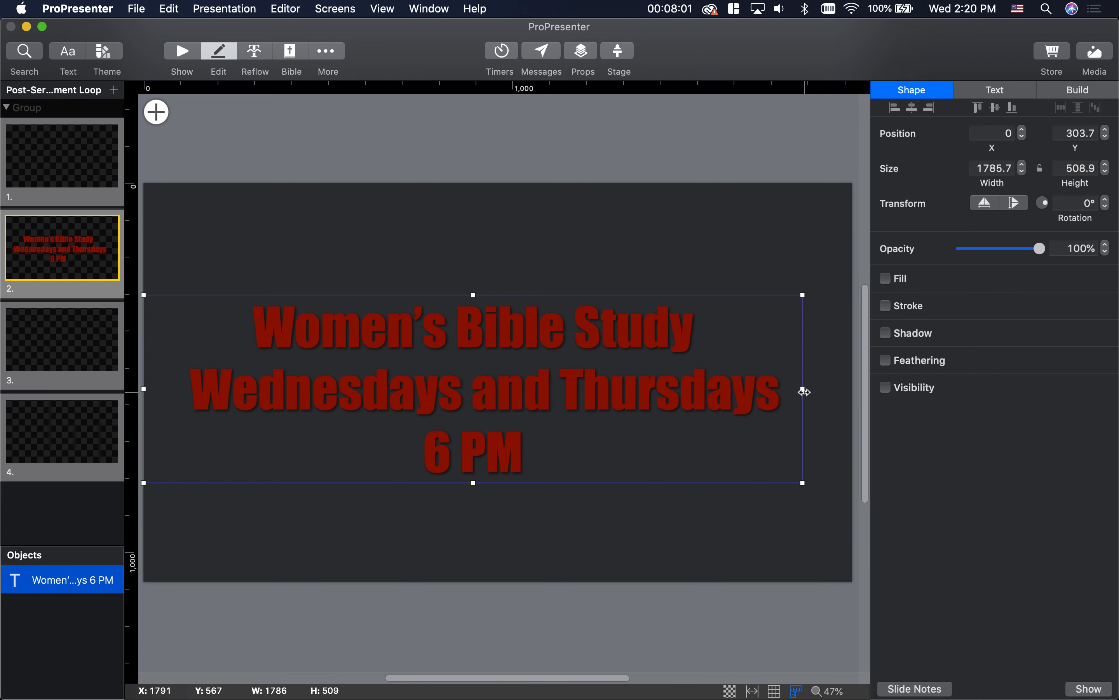
drag(805, 392, 853, 390)
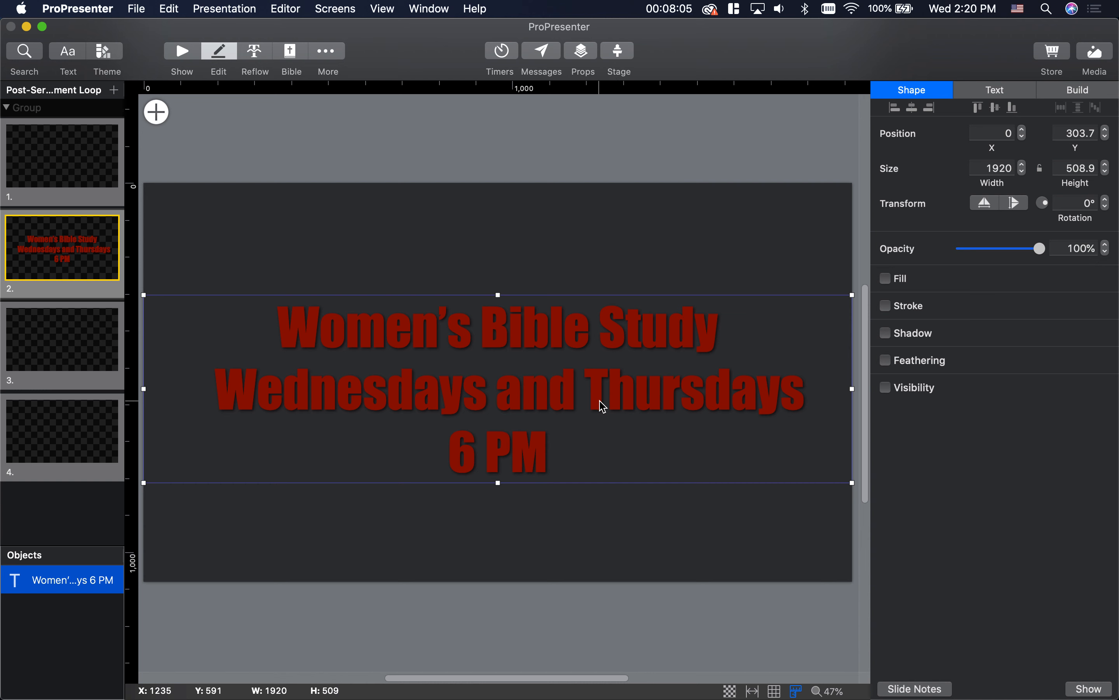
Check the text scaling options for the announcement text box, keeping Scale text up or down to fit container.
click(990, 99)
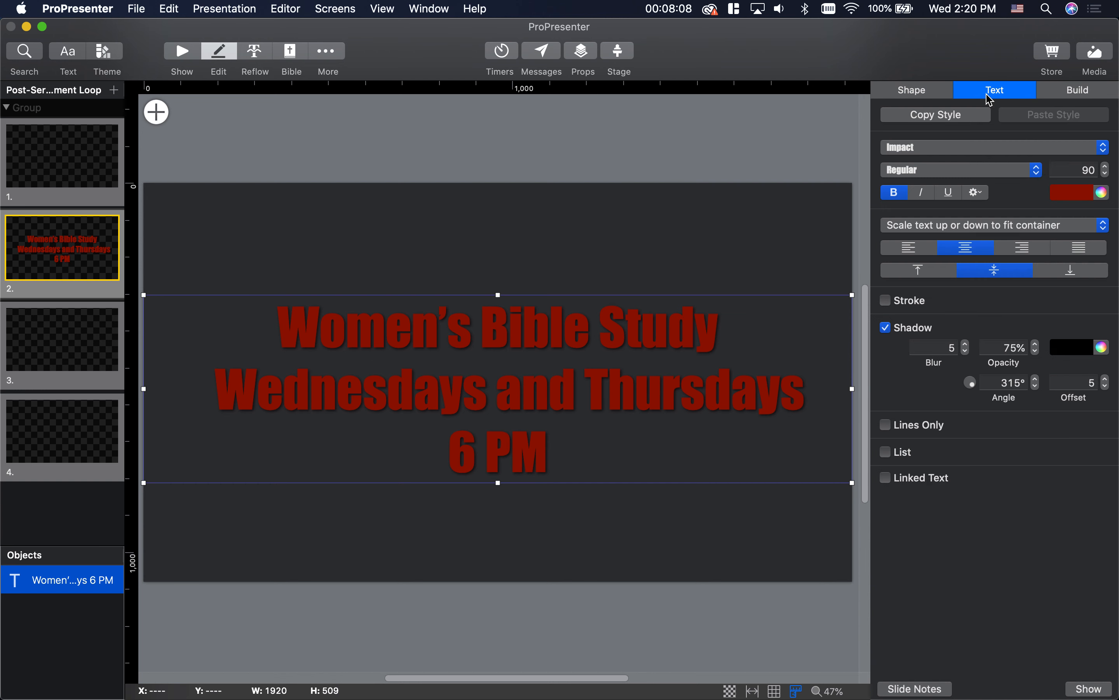
click(953, 226)
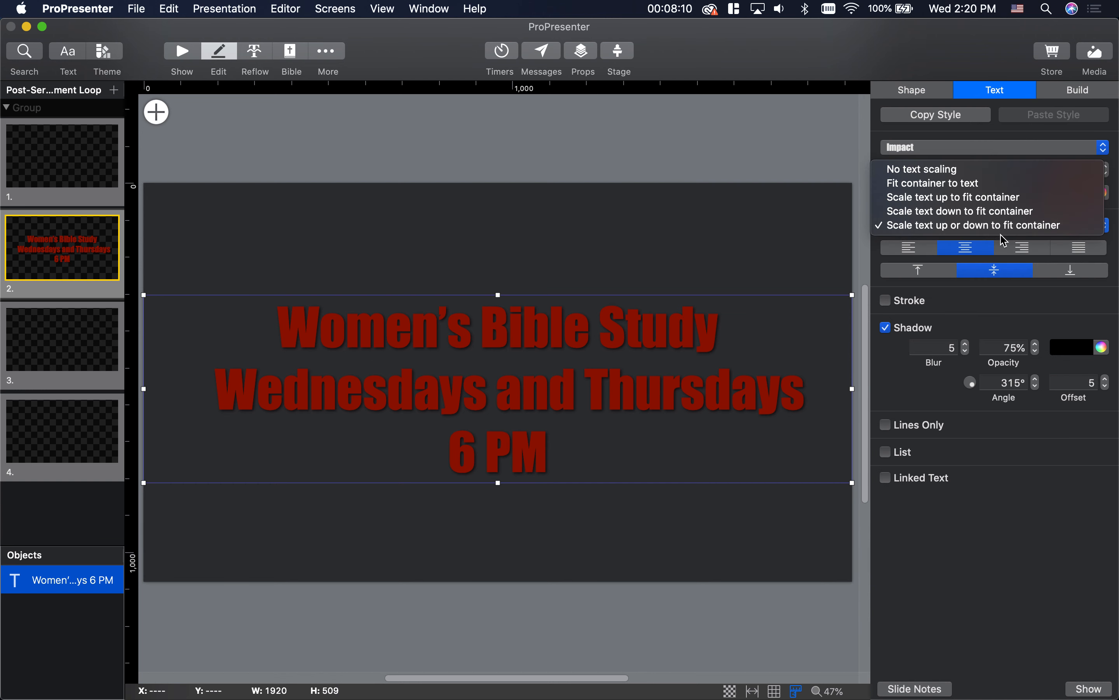
click(958, 229)
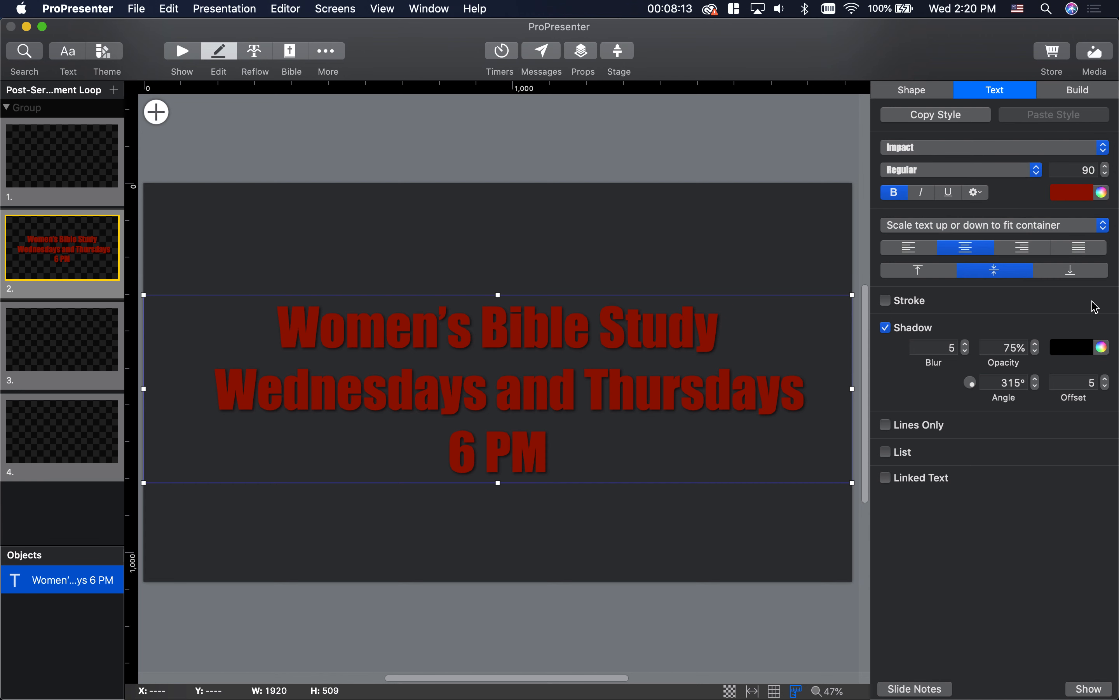
Return to the Show view and send slide 2 to the live output.
click(641, 253)
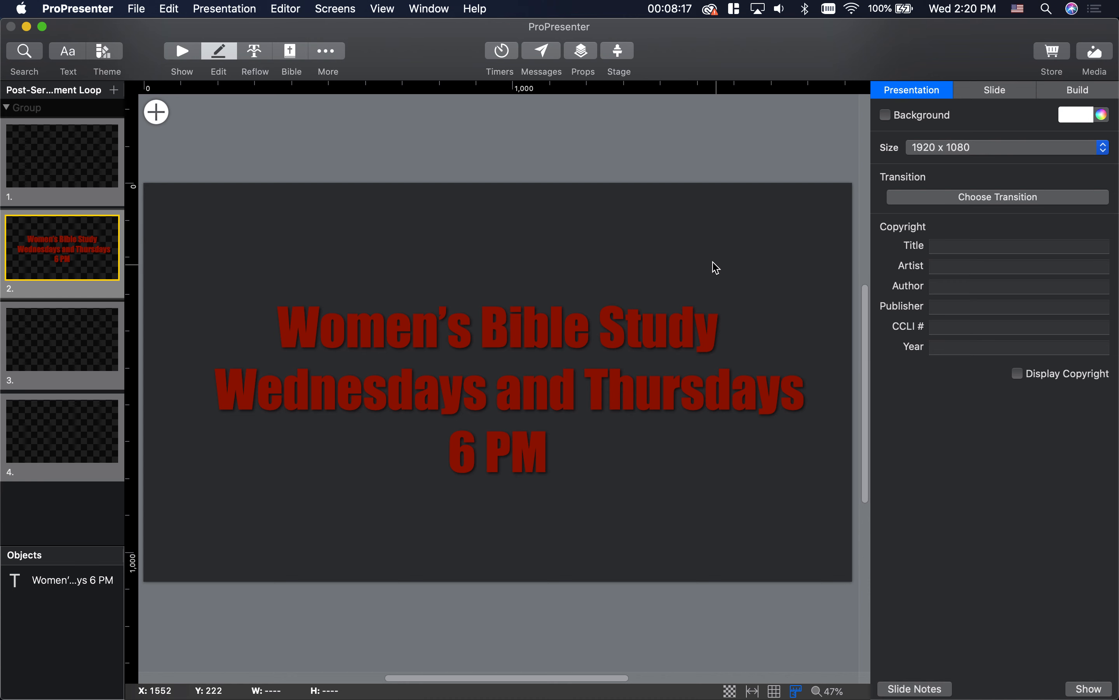
click(182, 51)
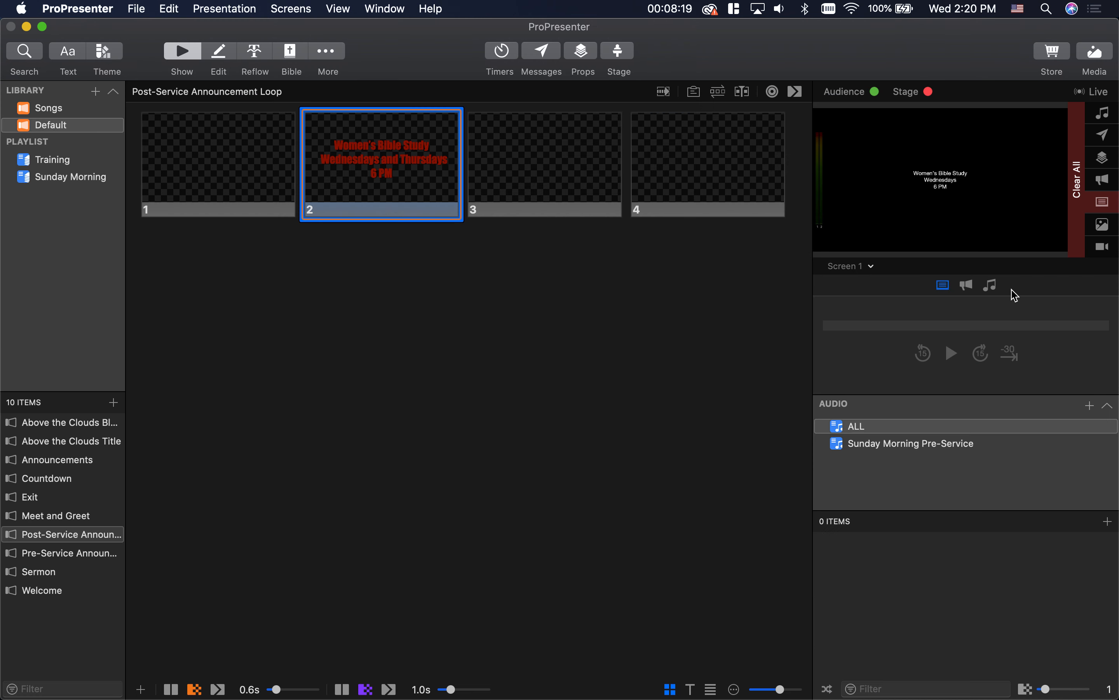
click(392, 182)
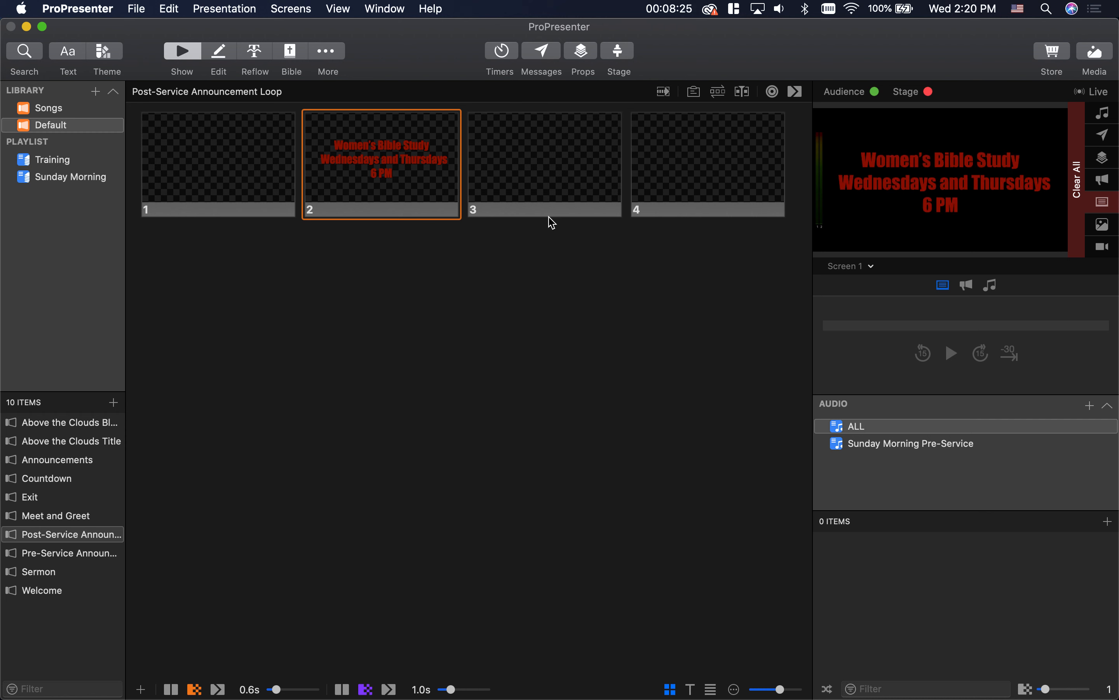
Reopen slide 2 for editing, add a rectangle shape, and stretch it over the announcement text to about 1936 by 509.
right_click(382, 148)
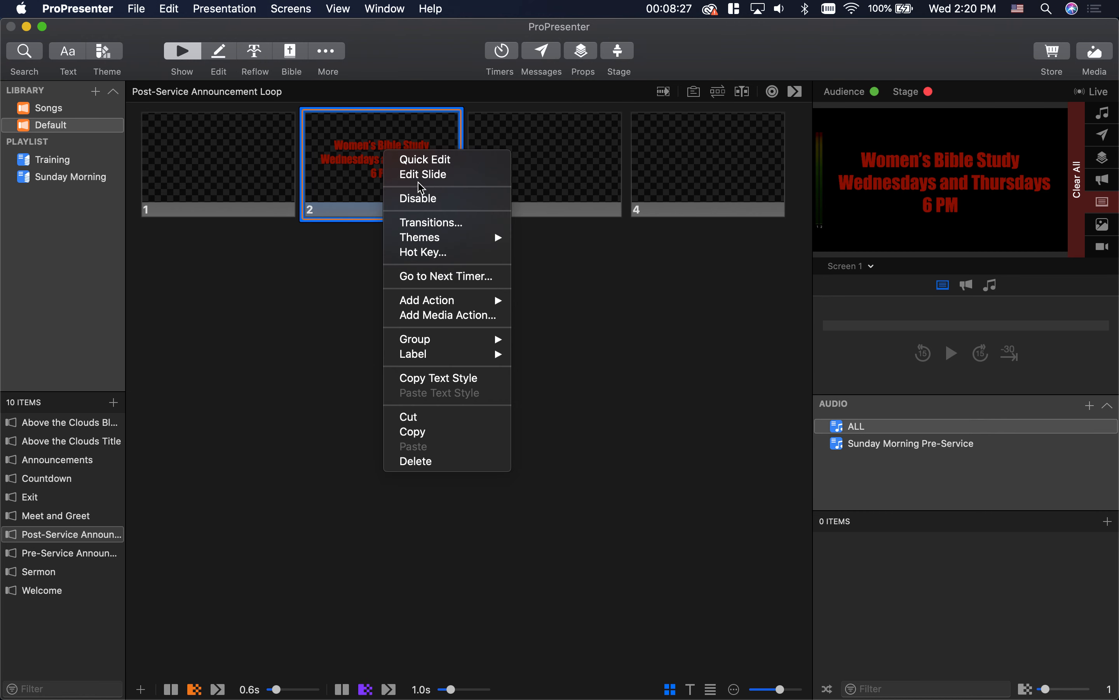
click(418, 172)
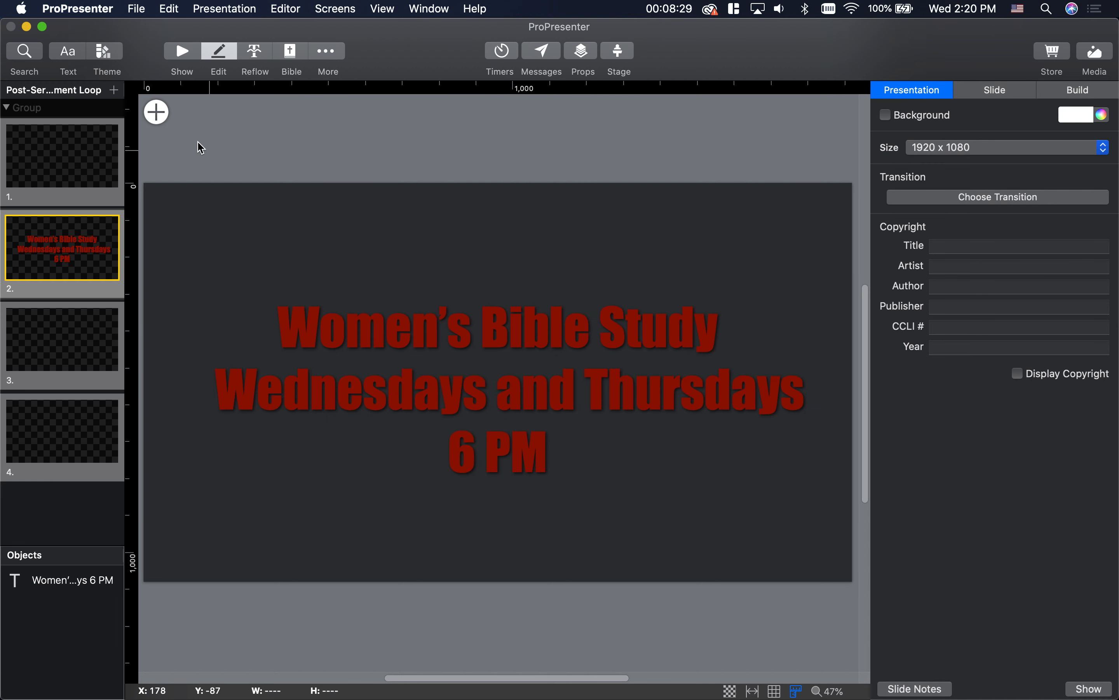
click(169, 121)
mouse_move(193, 154)
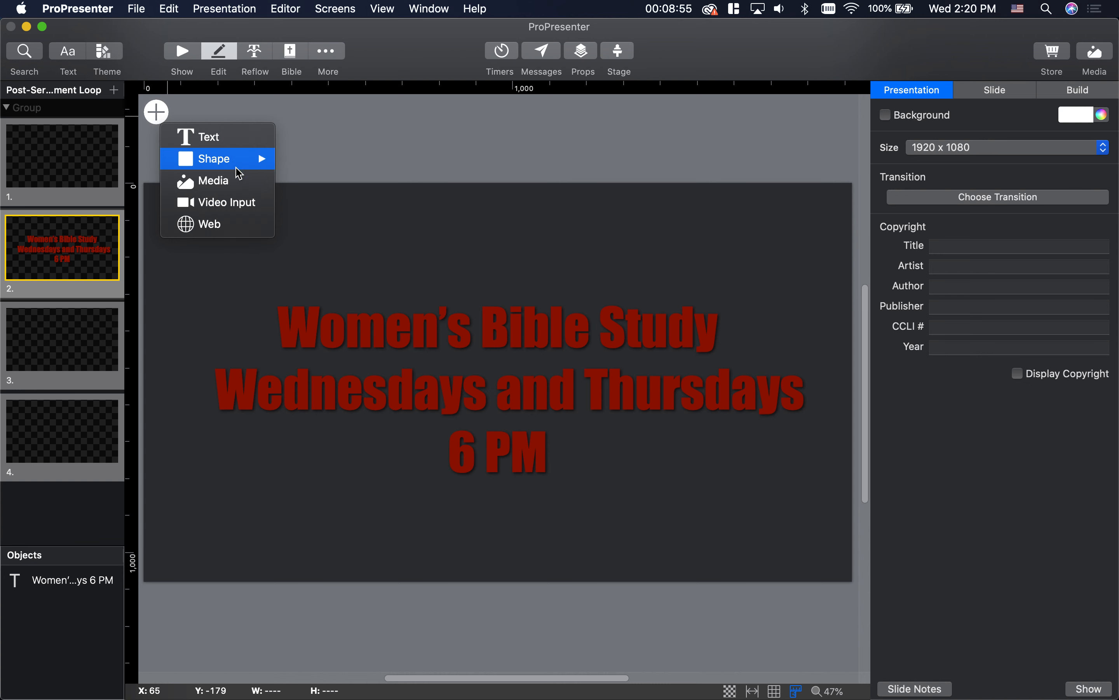
mouse_move(236, 168)
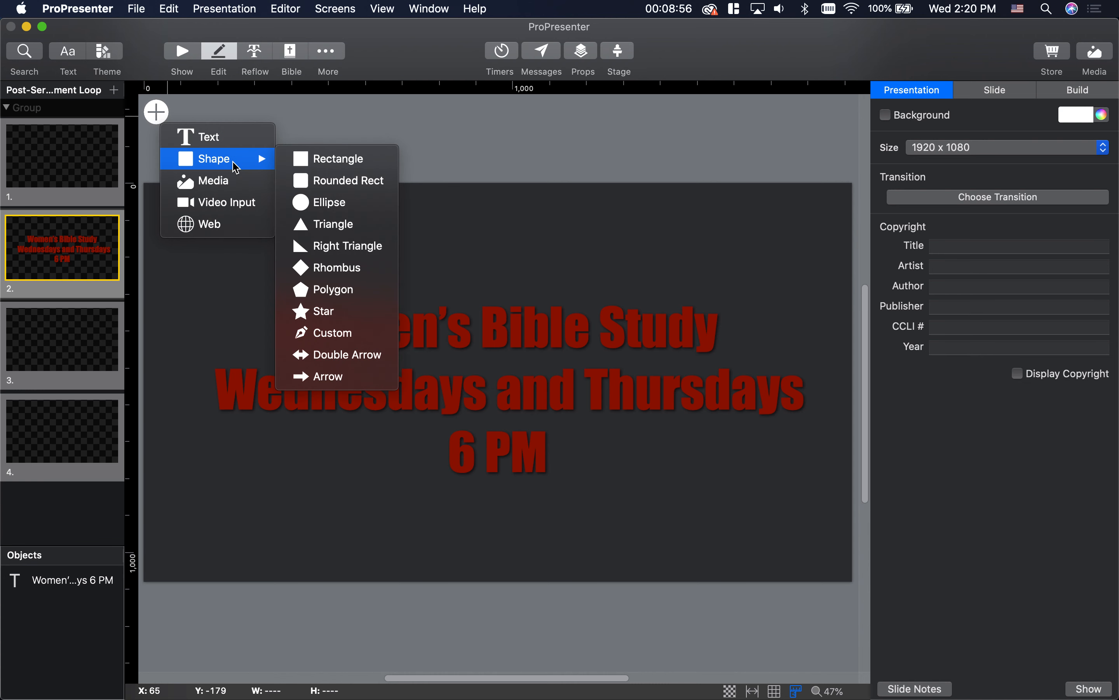
click(330, 166)
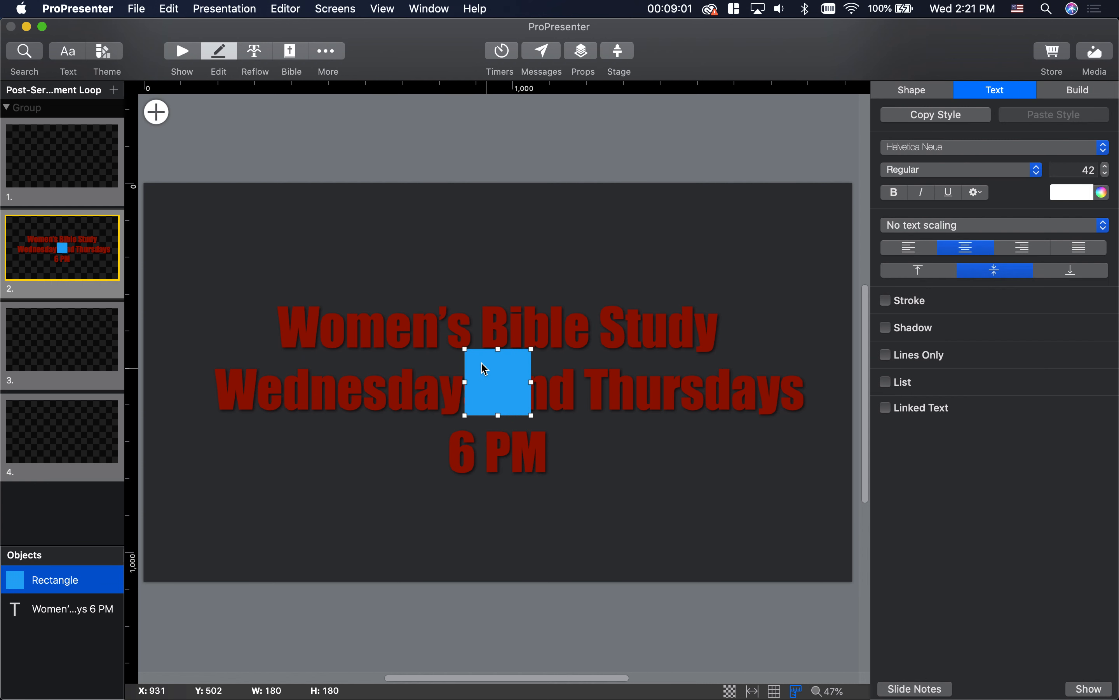
drag(465, 349, 139, 295)
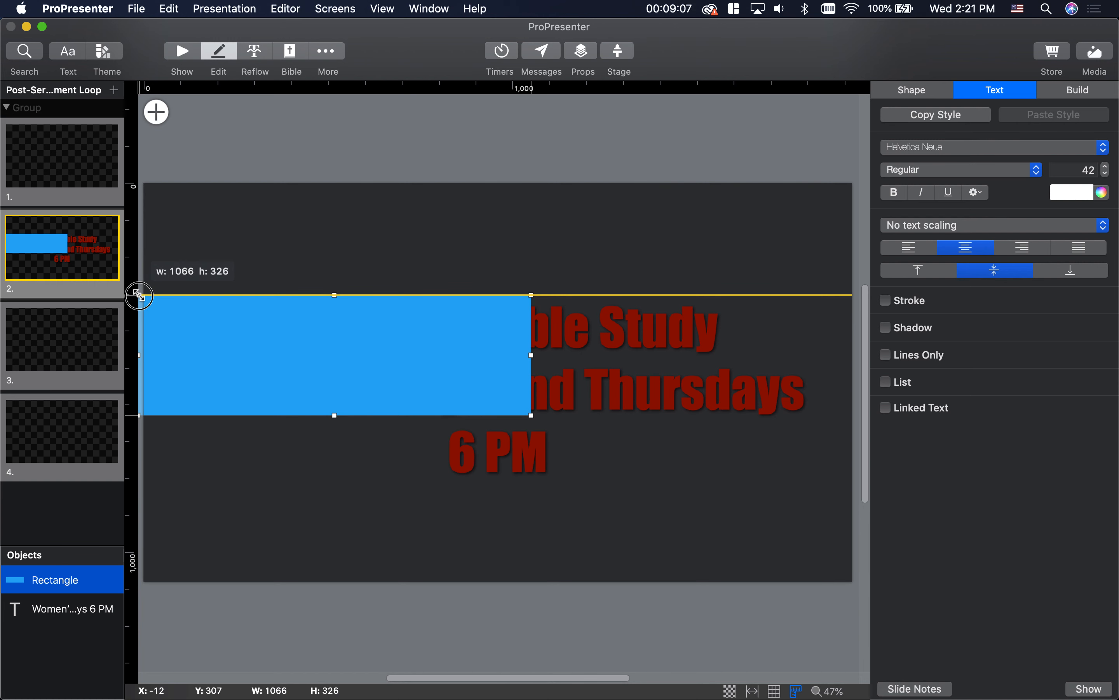
drag(138, 295, 139, 295)
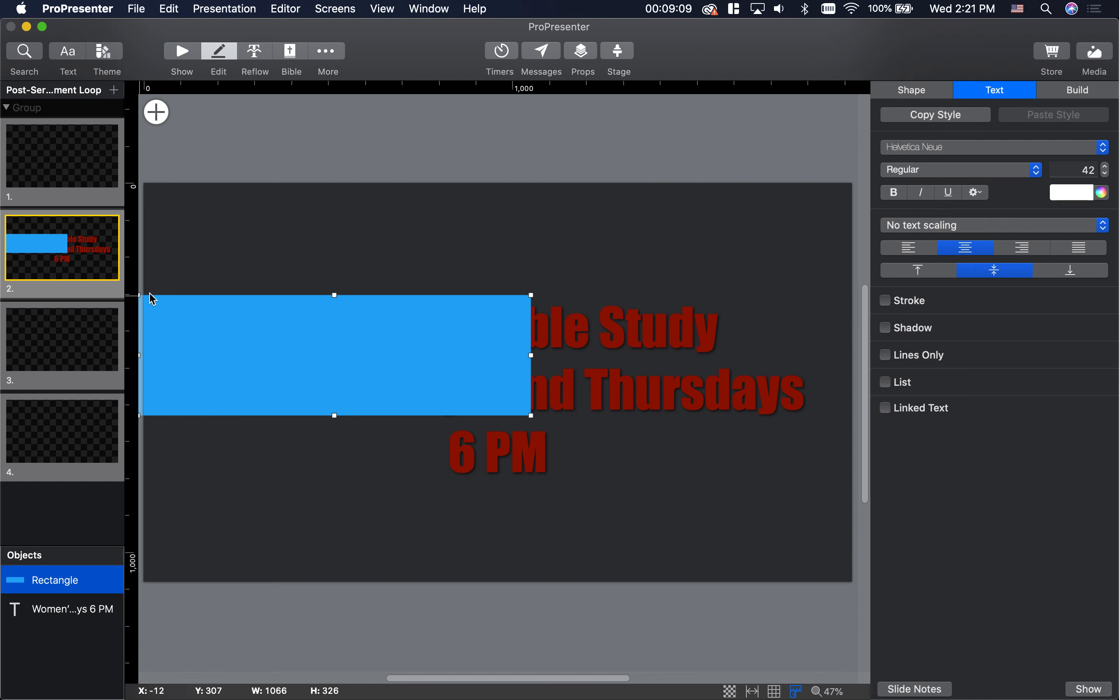
drag(533, 417, 853, 483)
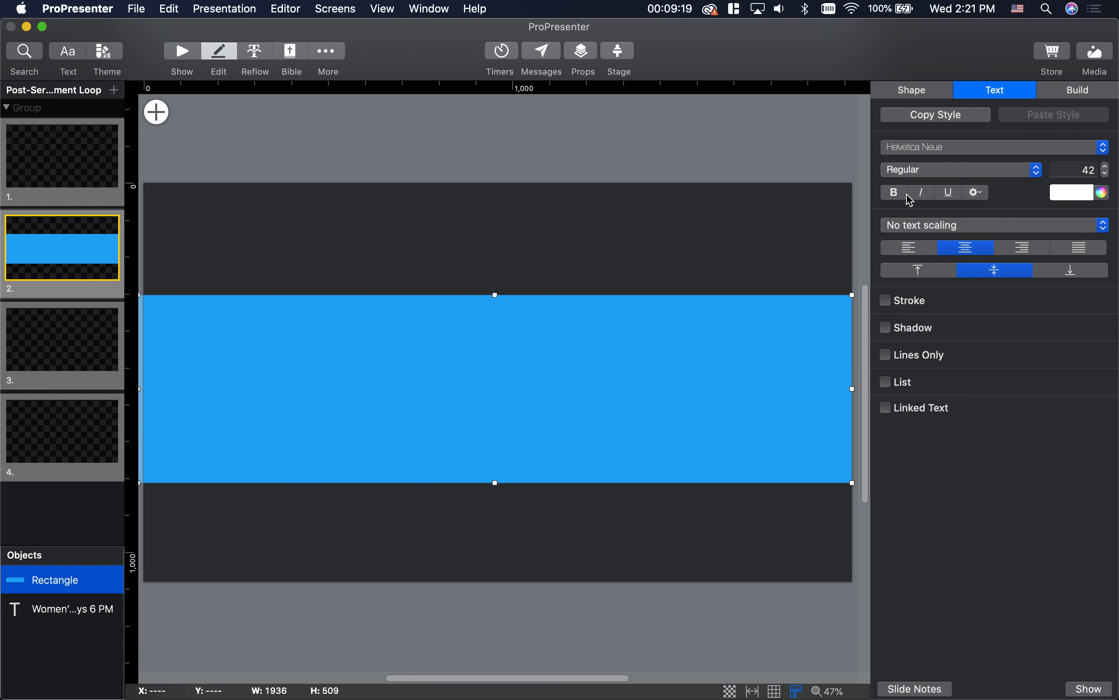
Change the rectangle's fill color to Silver.
click(928, 91)
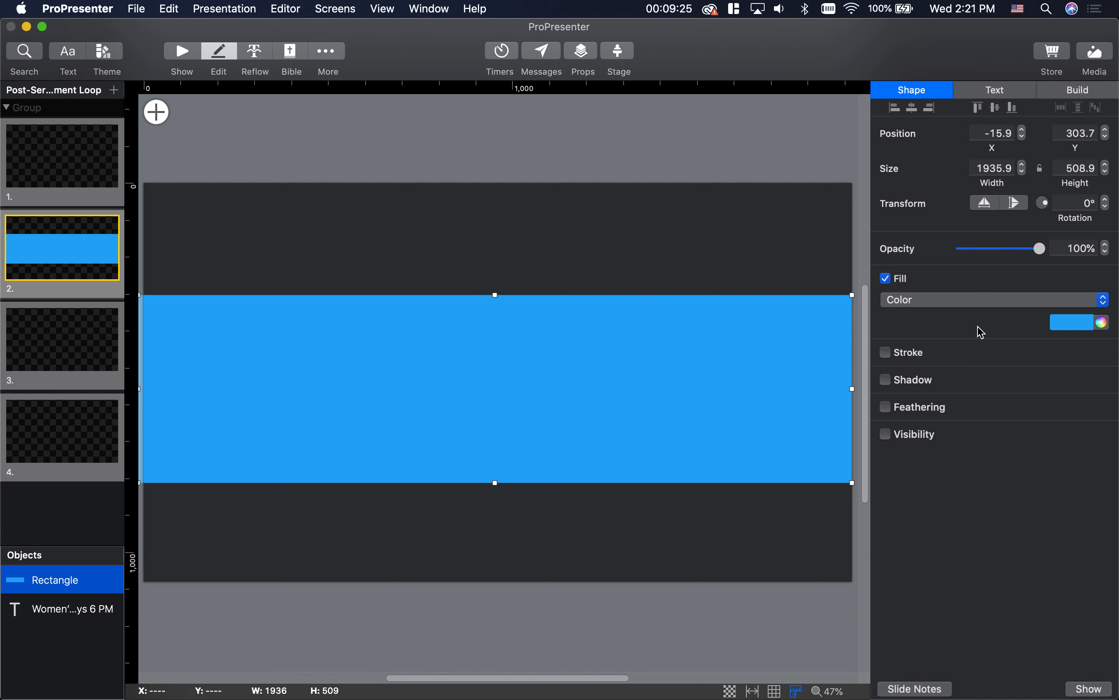
click(1102, 324)
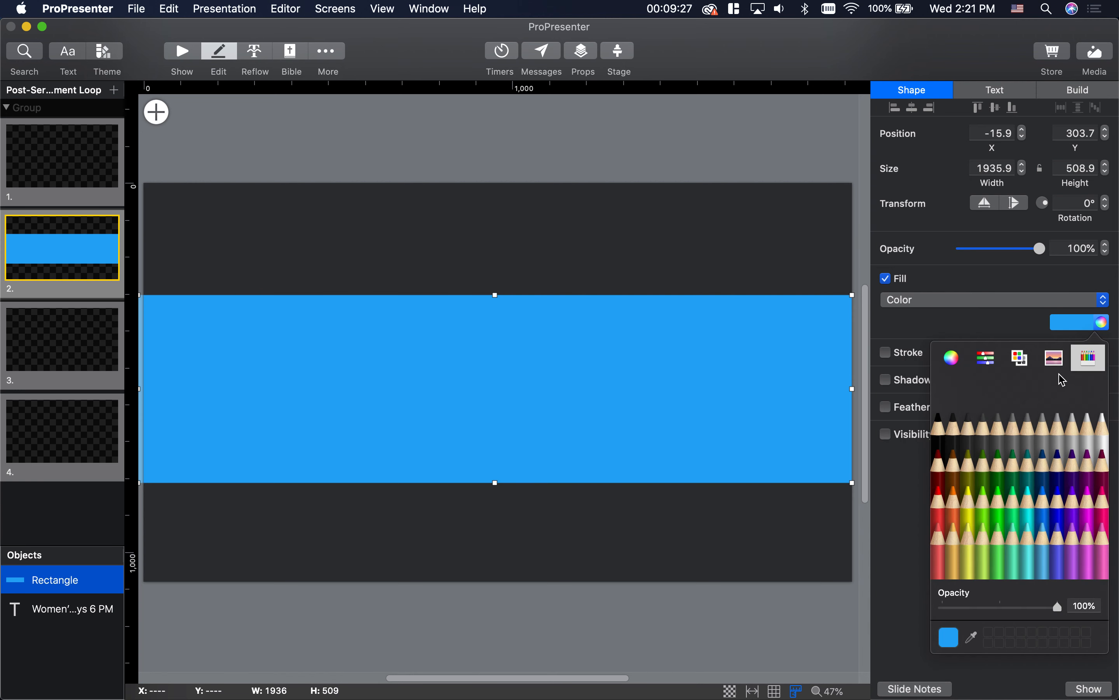
click(1081, 437)
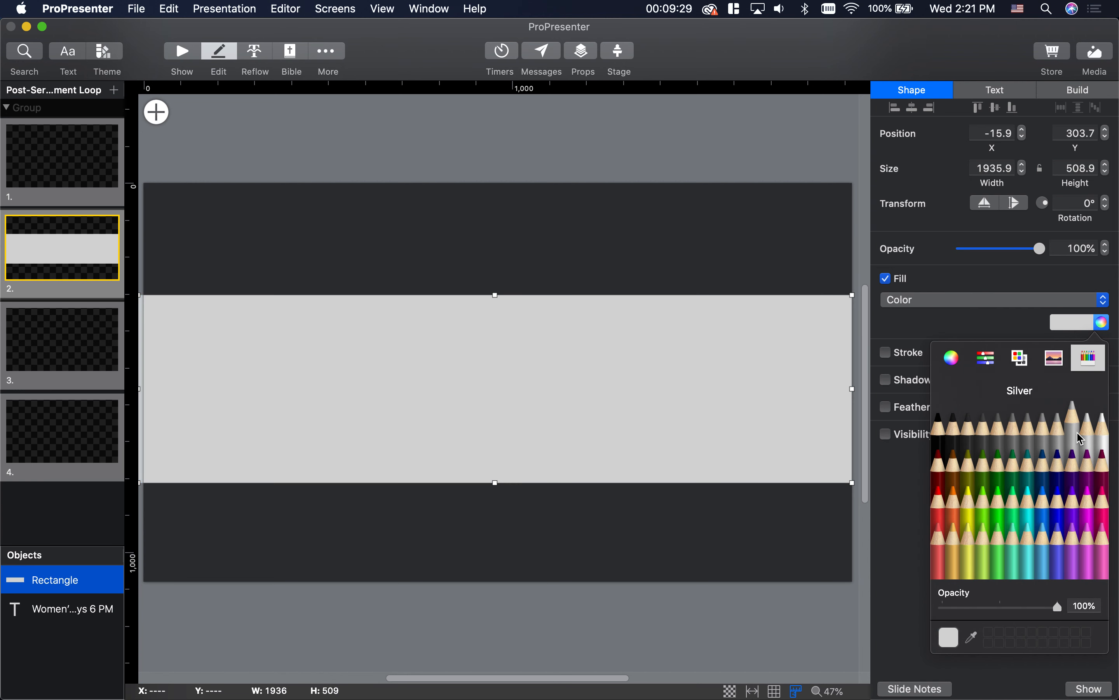
click(1008, 330)
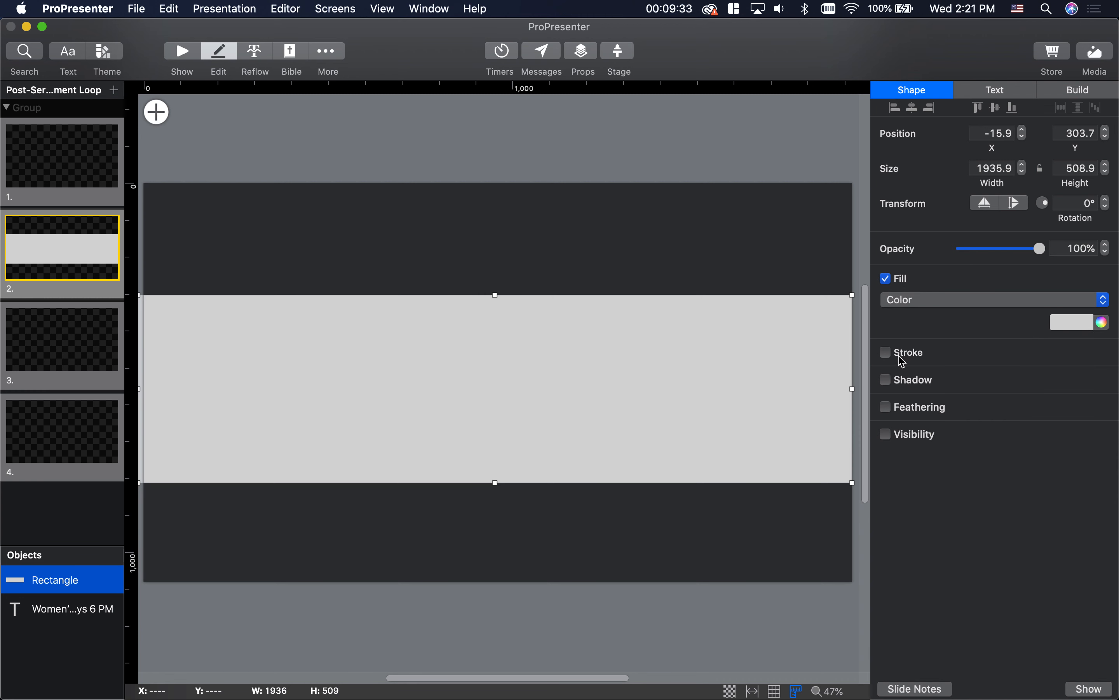
Try the Shadow and Stroke options on the rectangle and switch both off again.
click(886, 379)
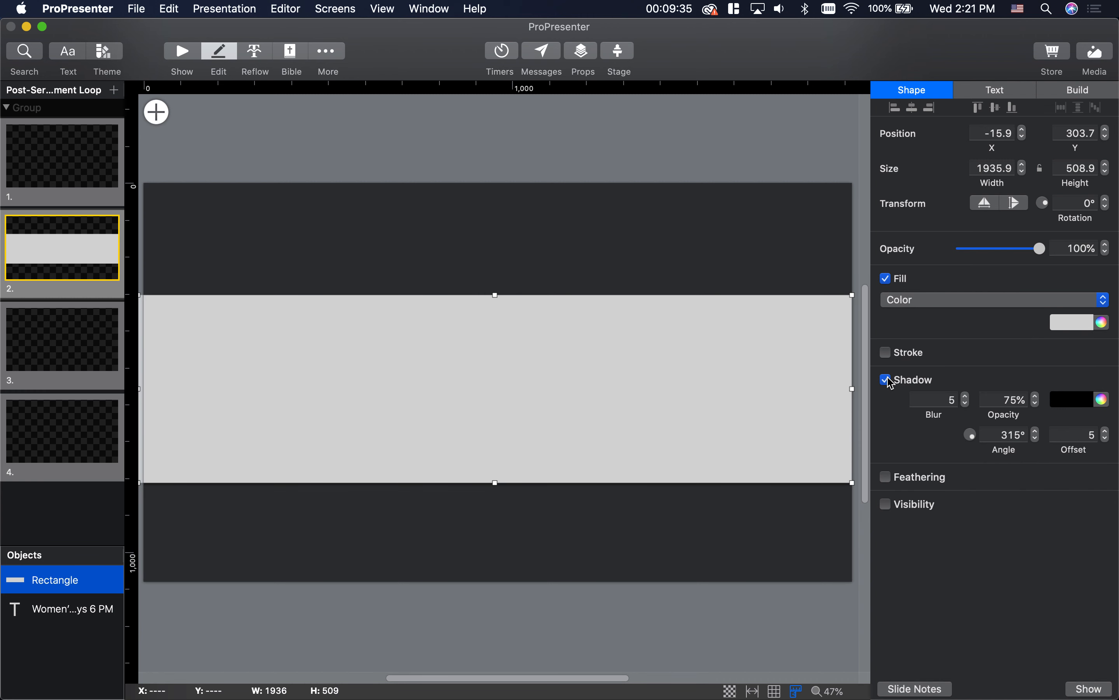
click(887, 381)
click(885, 353)
click(886, 352)
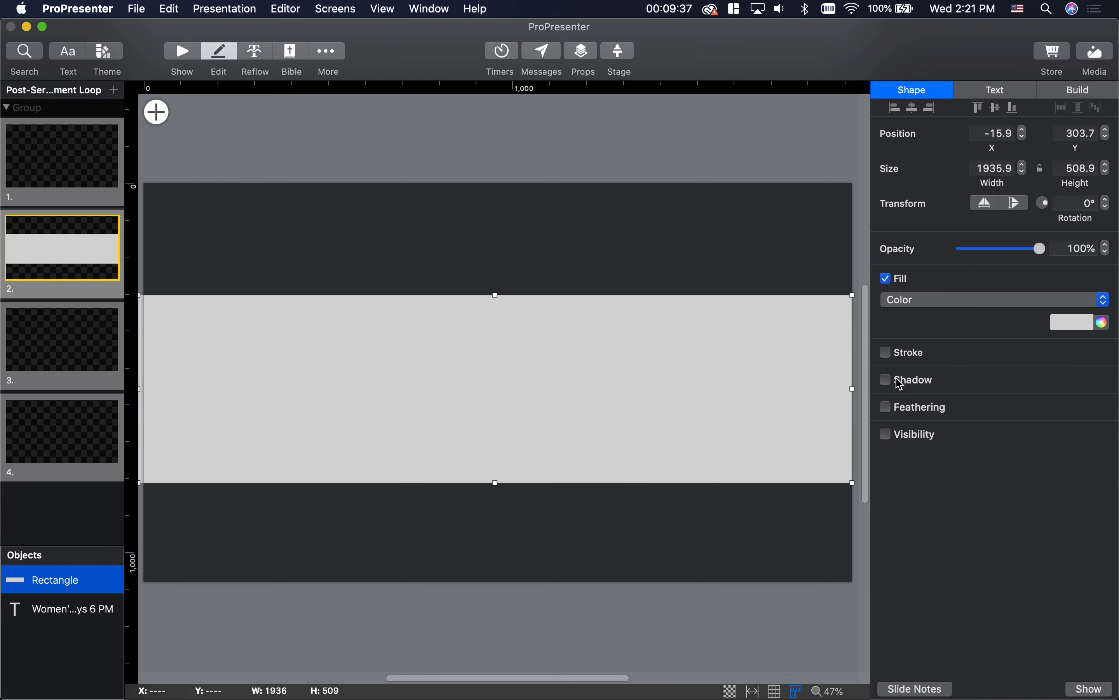
Enable Feathering on the rectangle, reduce it to 0%, and disable it again.
click(884, 406)
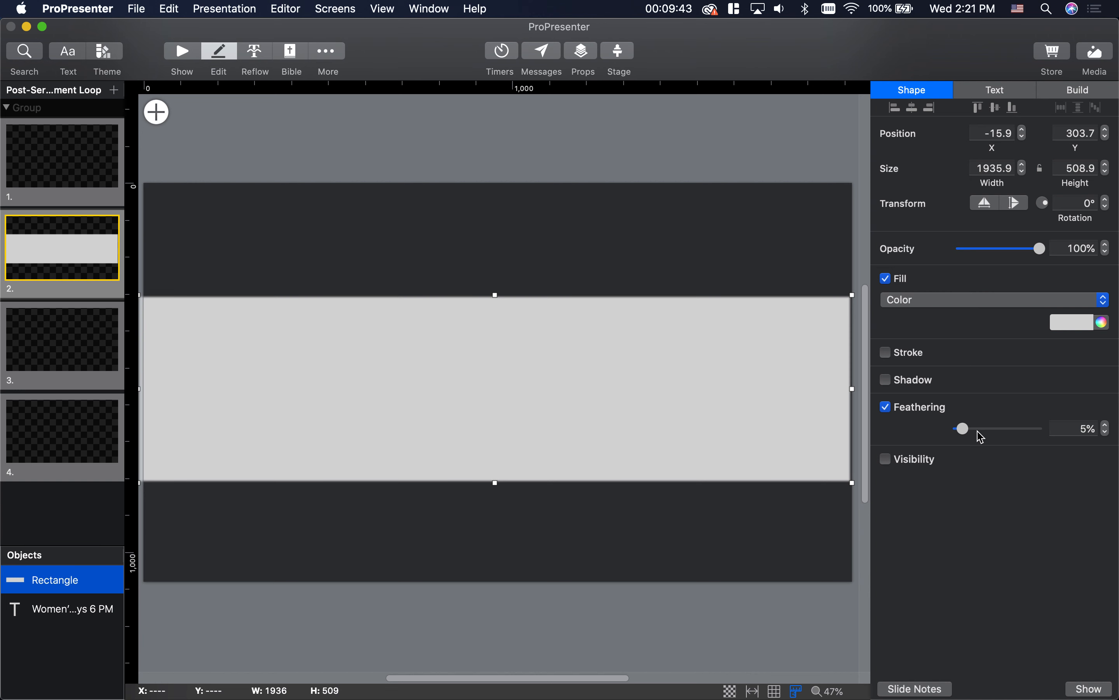
drag(964, 429, 930, 439)
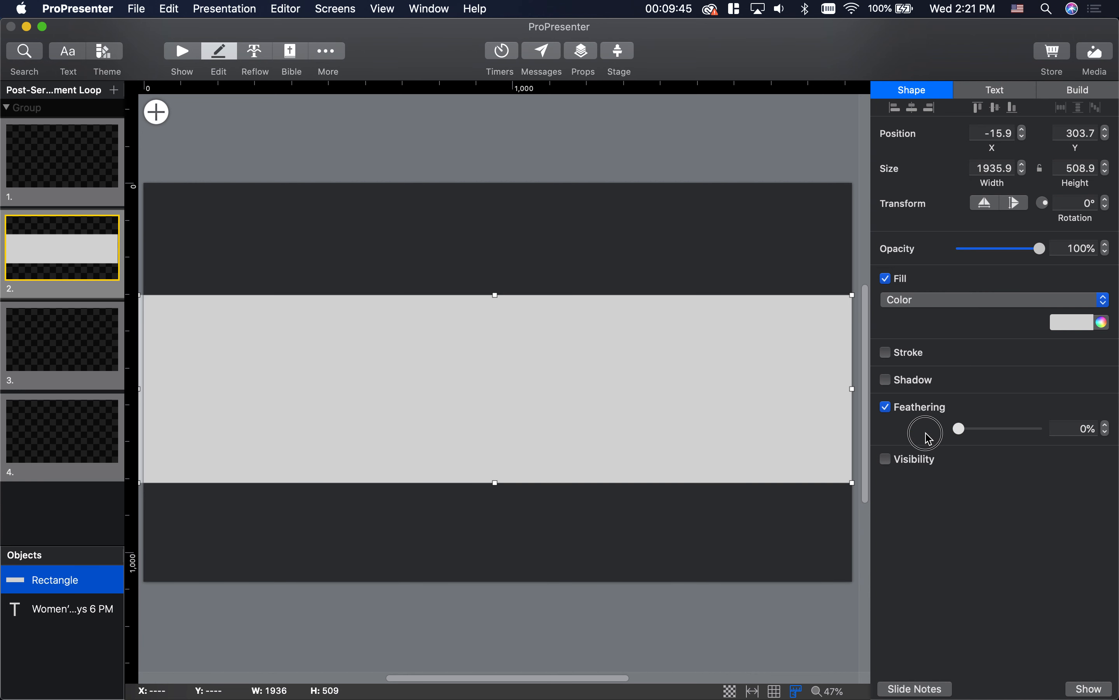
click(886, 408)
Enable the Visibility option on the rectangle and disable it again.
click(886, 434)
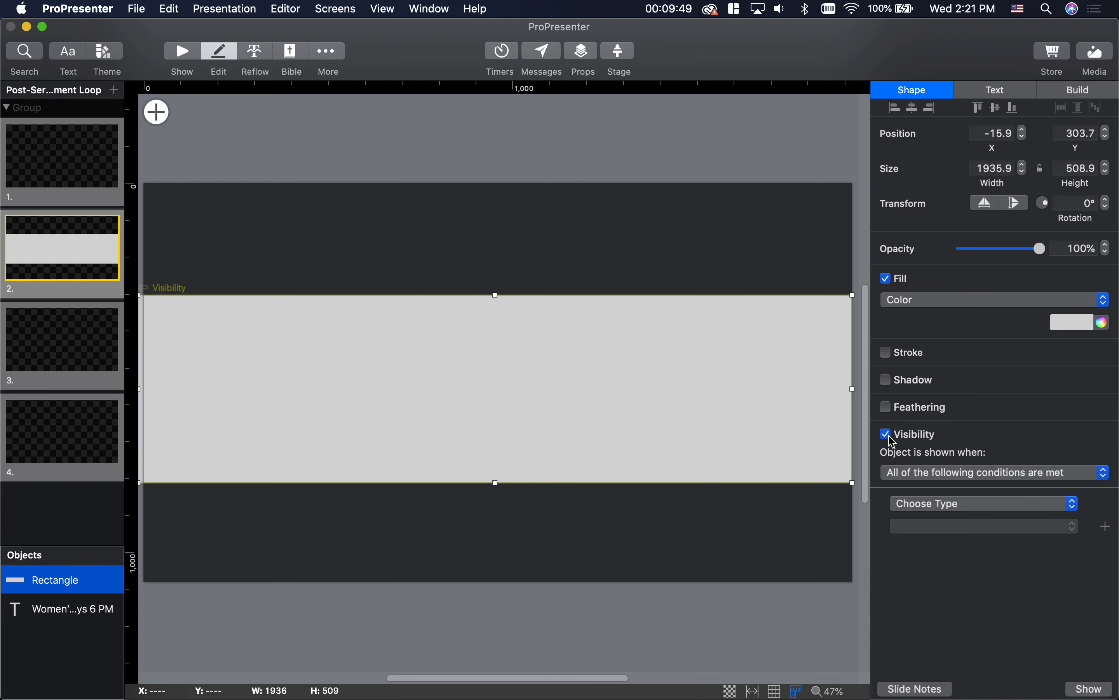
click(886, 434)
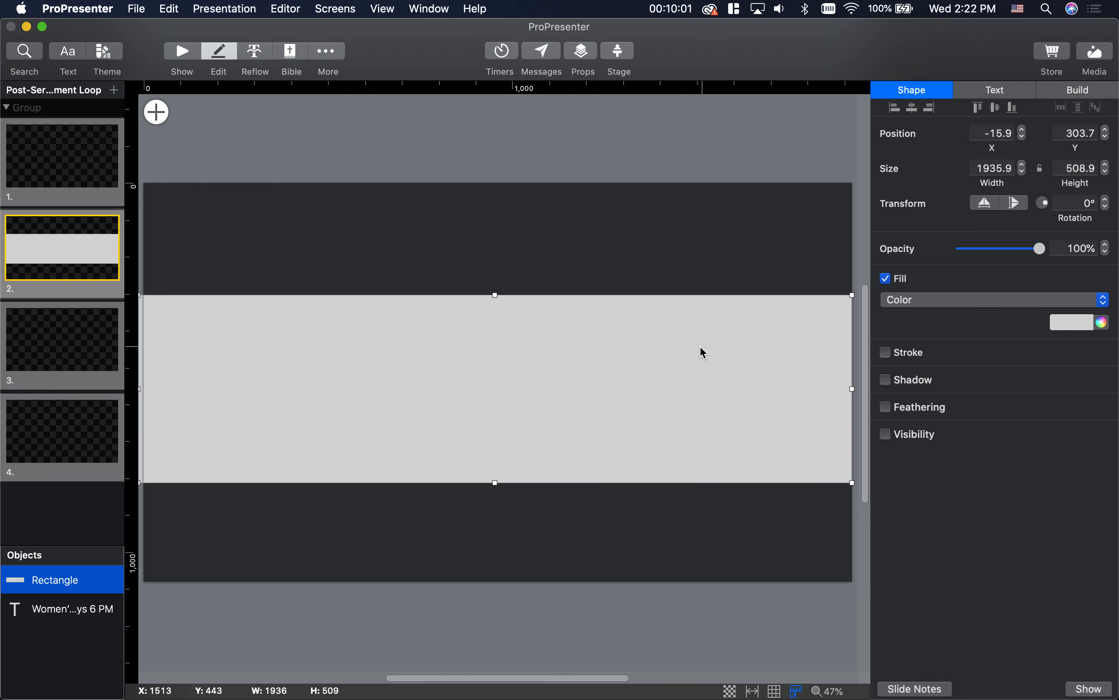
Move the rectangle behind the announcement text in slide 2's object order and check the slide in the Show view.
mouse_move(54, 588)
click(53, 583)
drag(53, 583, 58, 630)
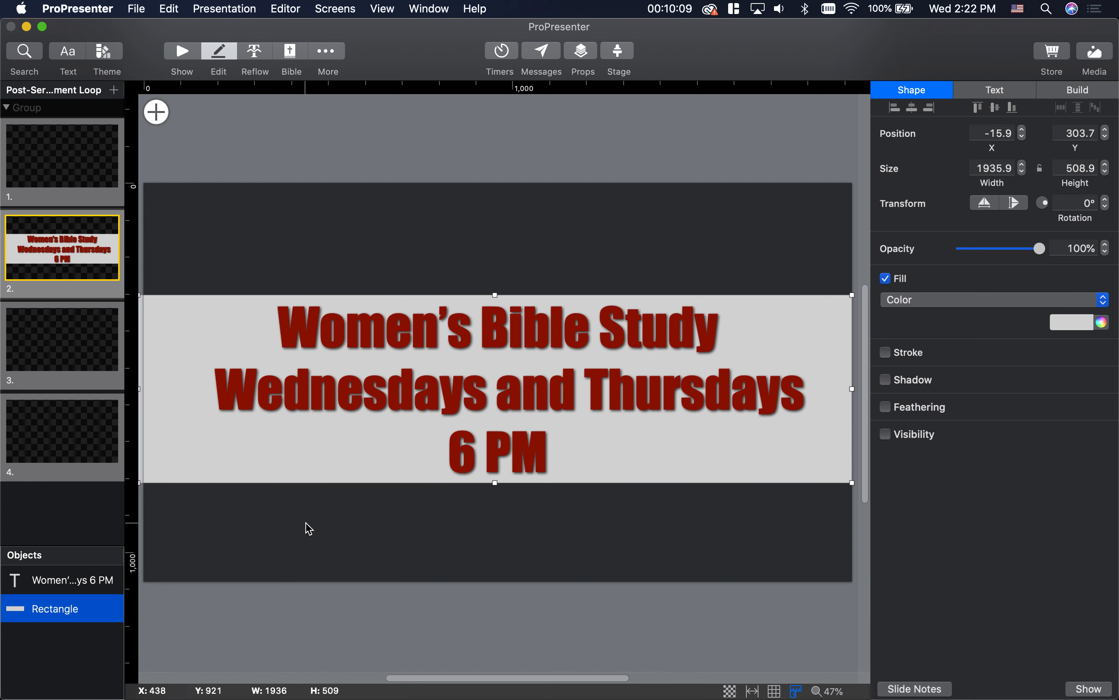
click(317, 549)
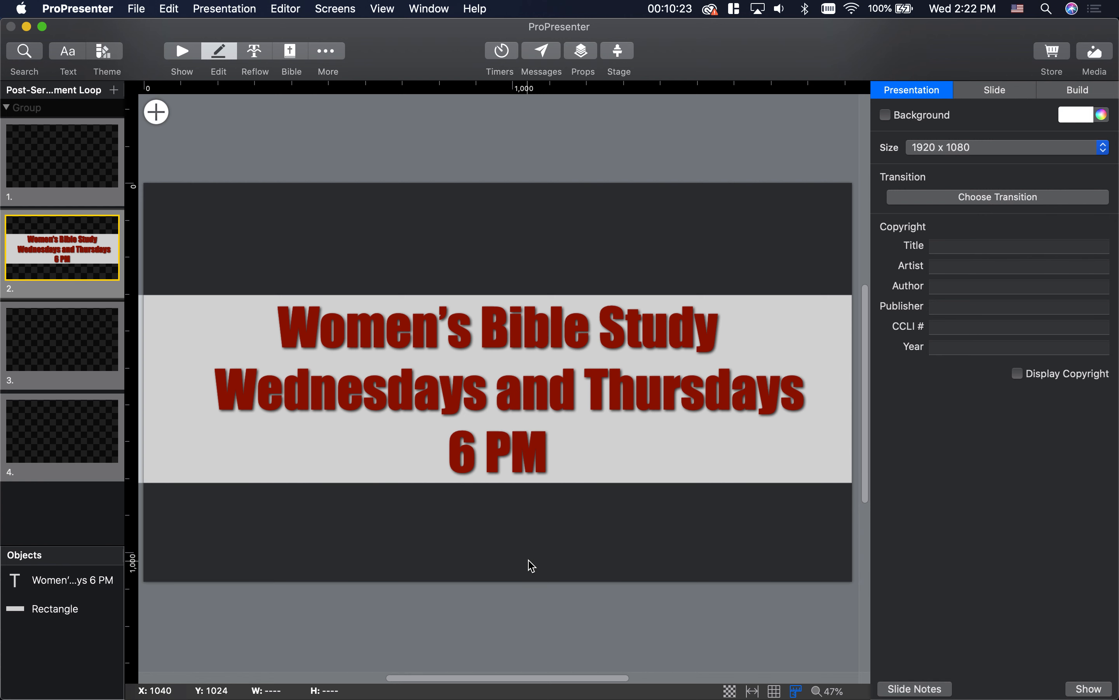
click(182, 51)
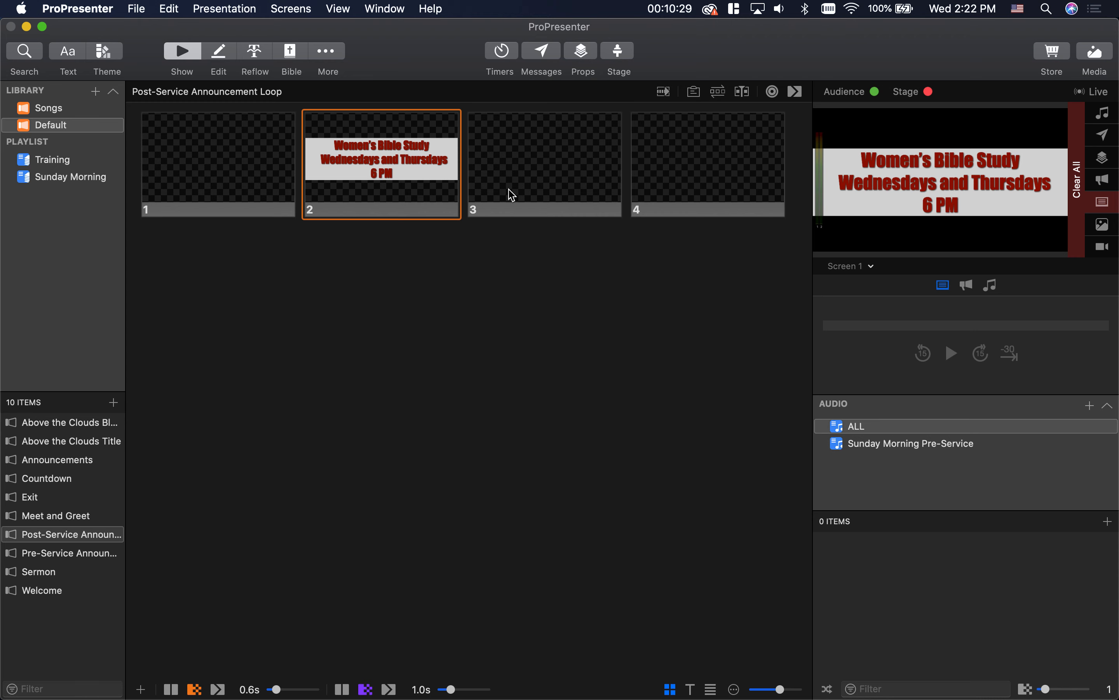
Reopen slide 2 for editing, turn off the shadow on all the announcement text, and return to the Show view.
click(224, 51)
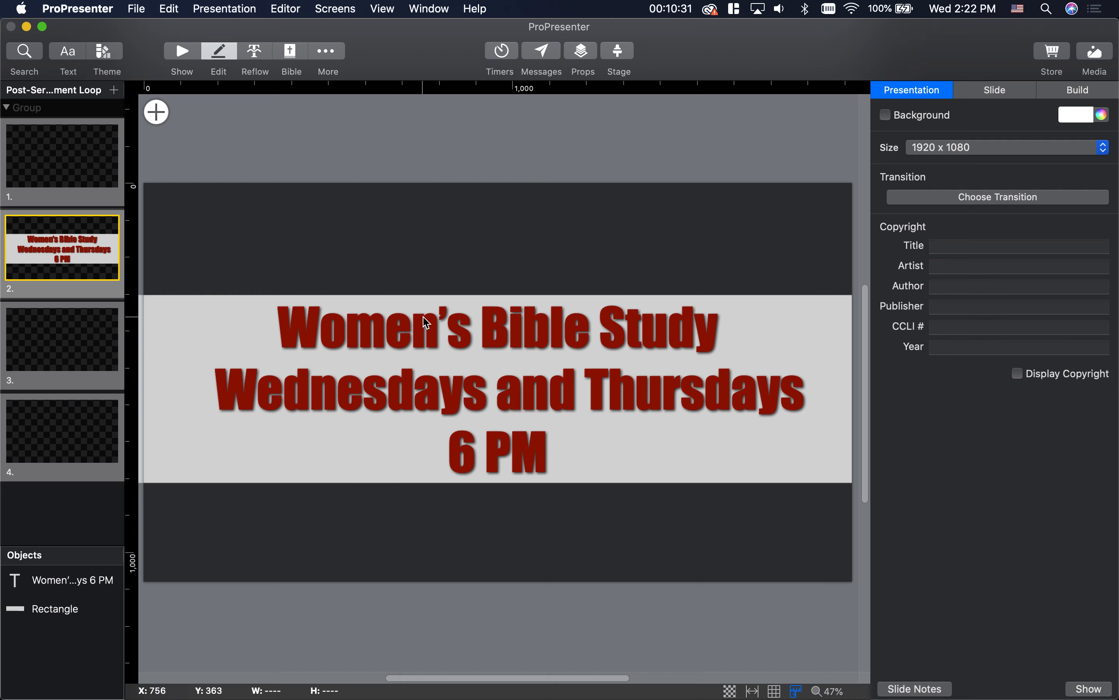
double_click(466, 432)
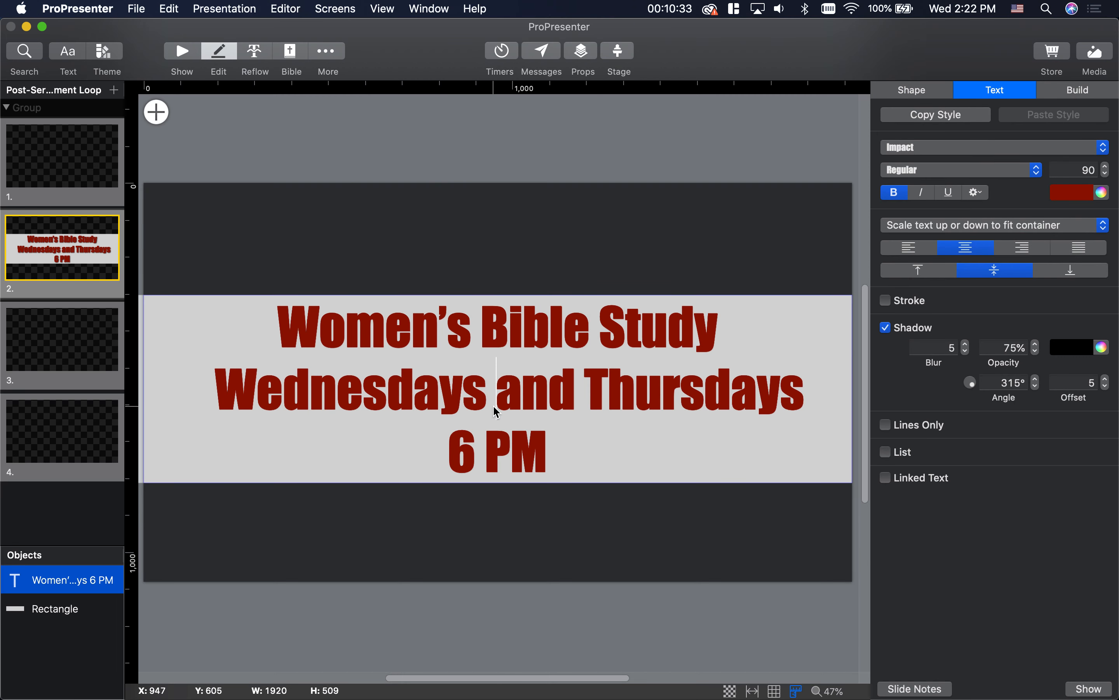
key(super+a)
click(886, 327)
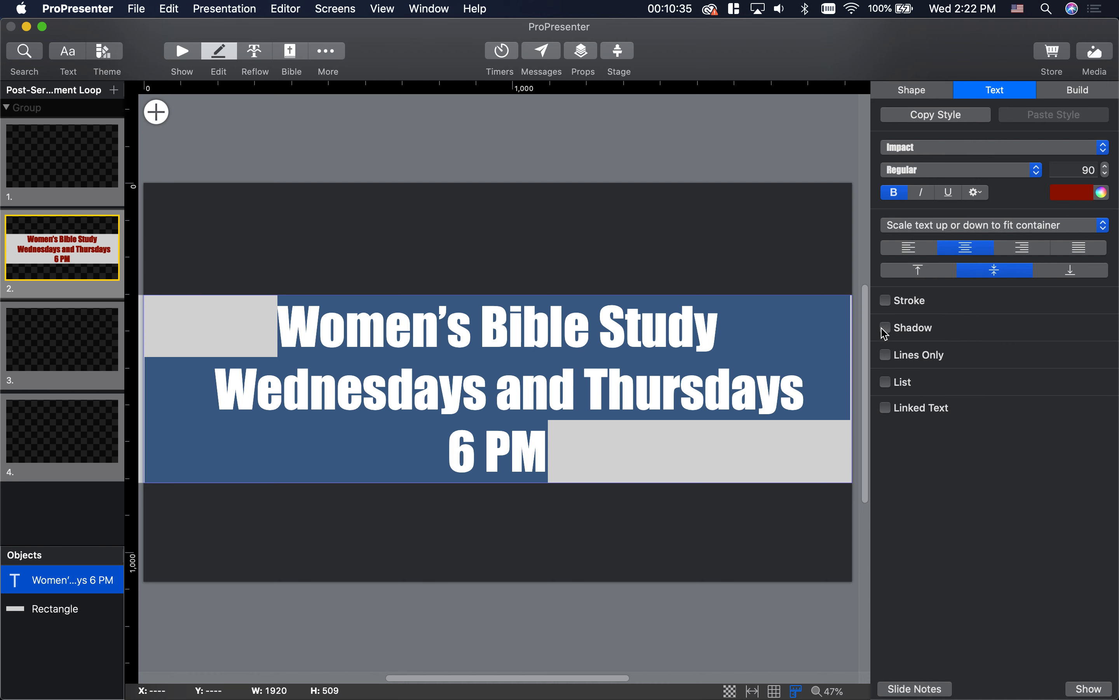
click(352, 141)
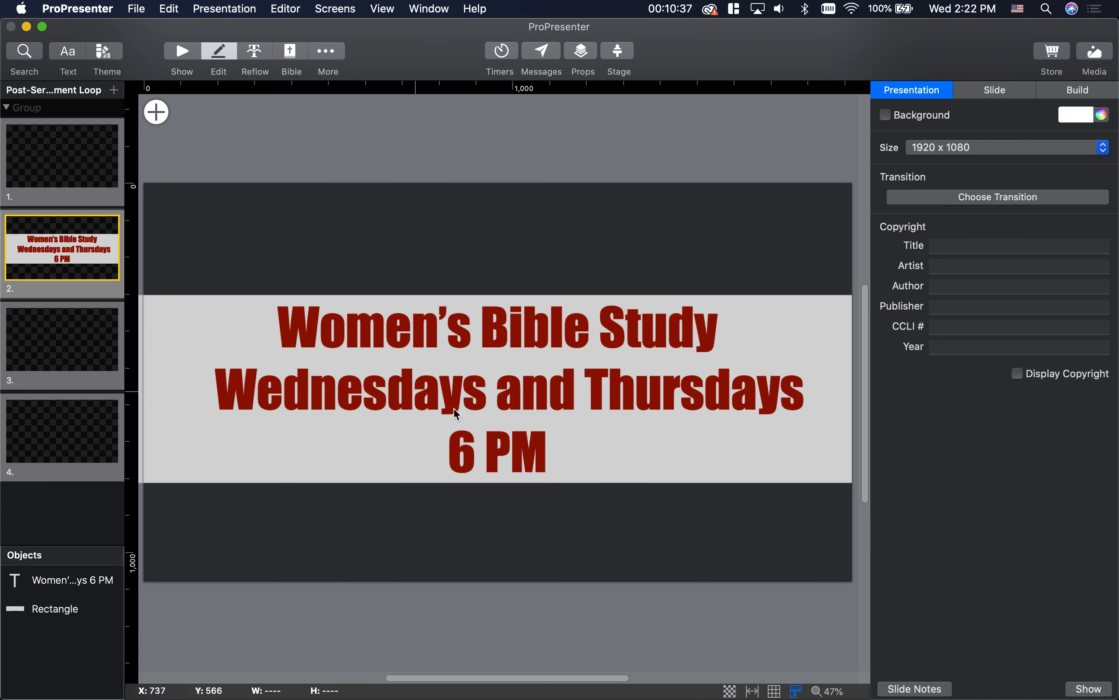
click(195, 57)
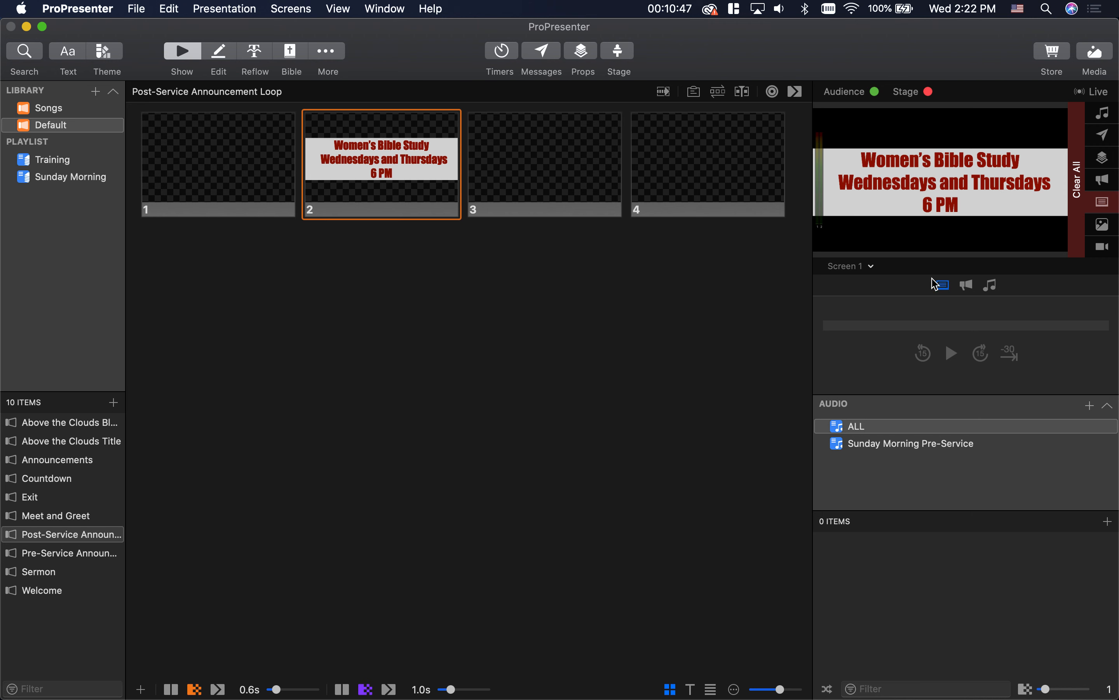
Add the background video new-beginning-bright-hd.mp4 from the Backgrounds media playlist to slide 2 and send the slide live.
click(1095, 52)
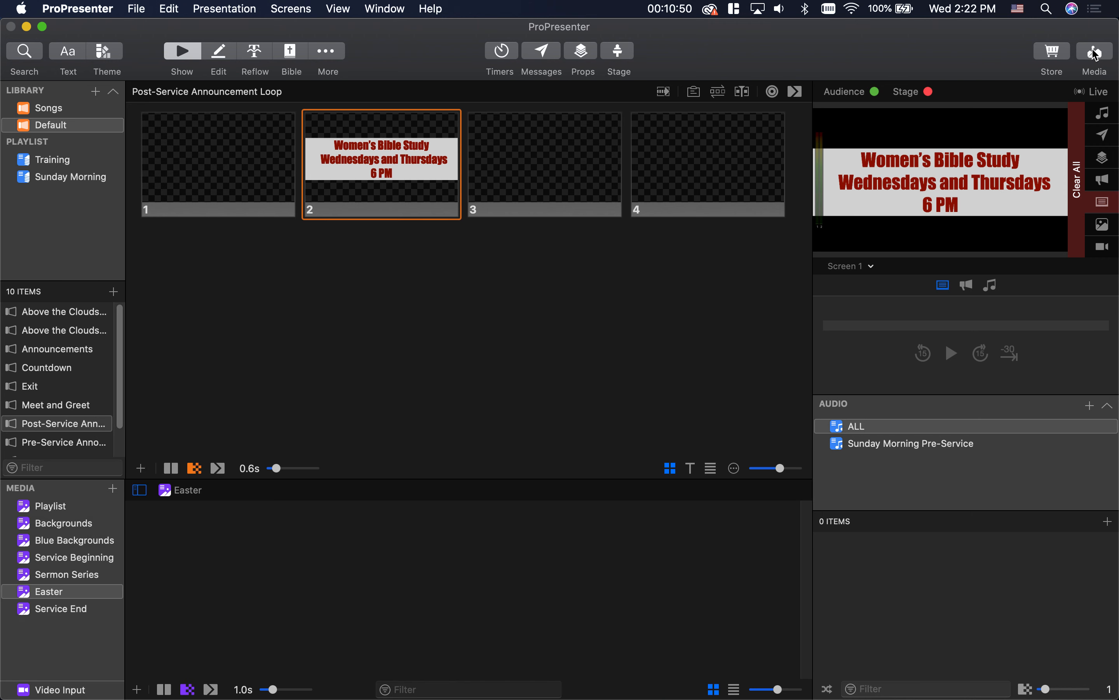
click(97, 530)
drag(542, 648, 376, 146)
click(367, 171)
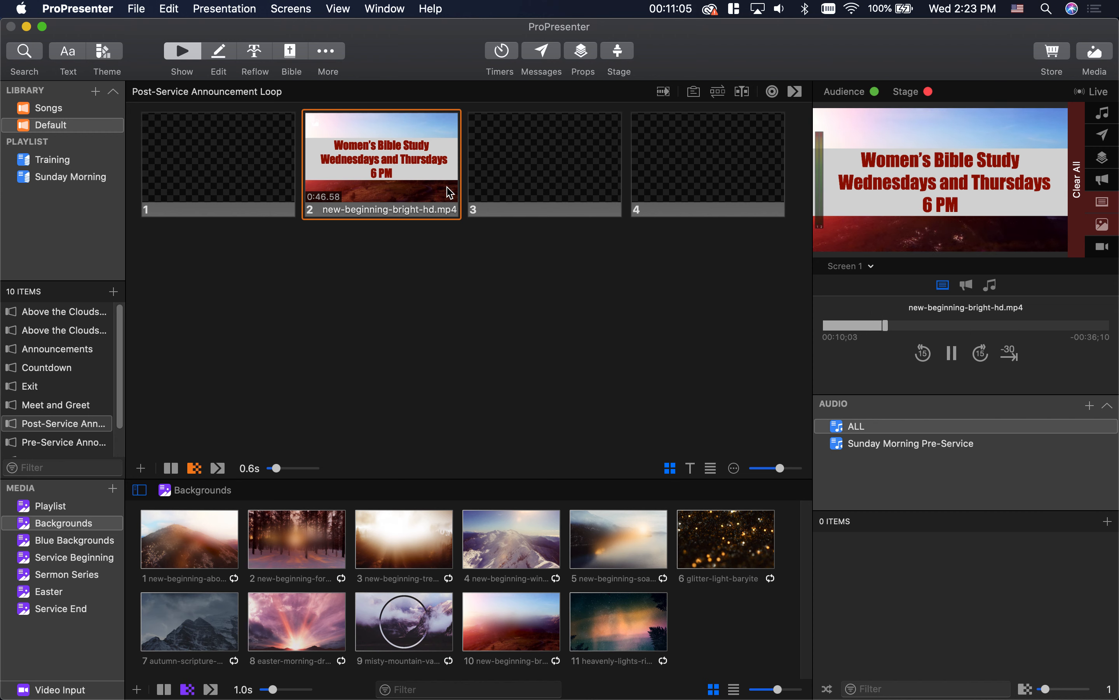
Hide the rectangle on slide 2 in the editor, compare it with the live output, and clear the output.
click(219, 52)
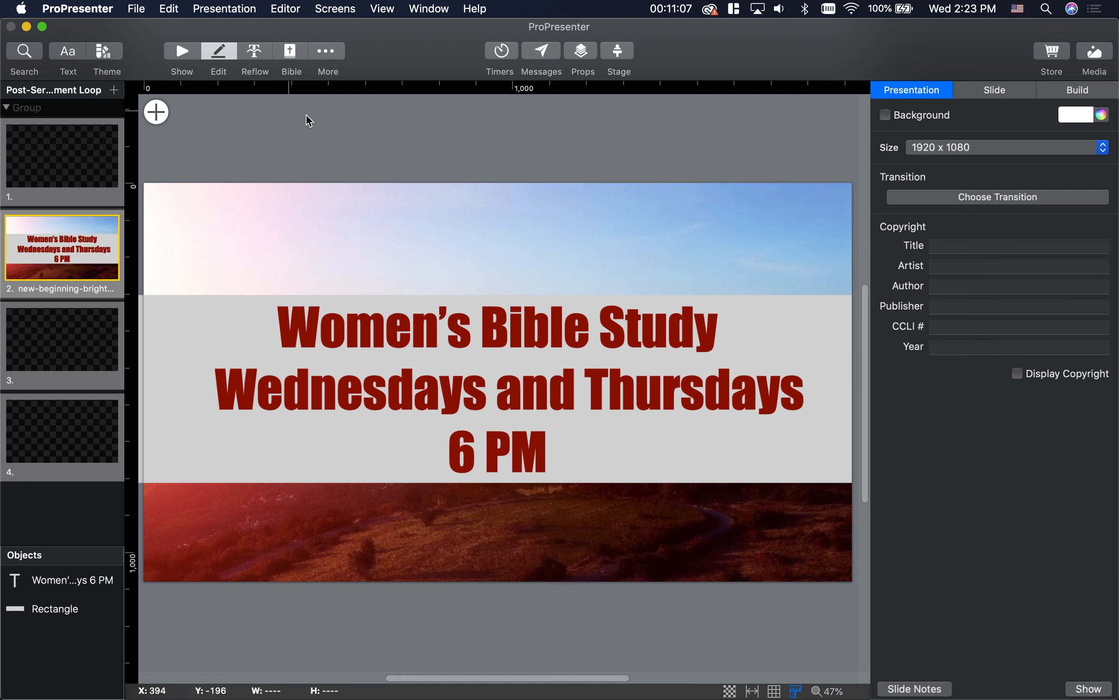
click(94, 610)
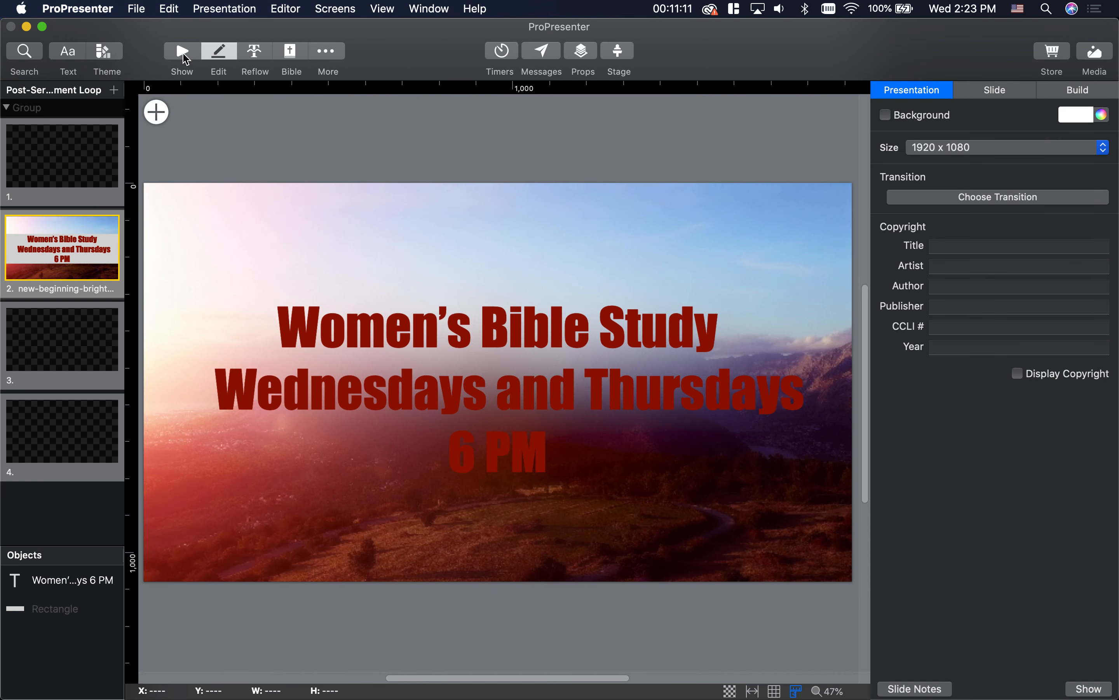
click(183, 52)
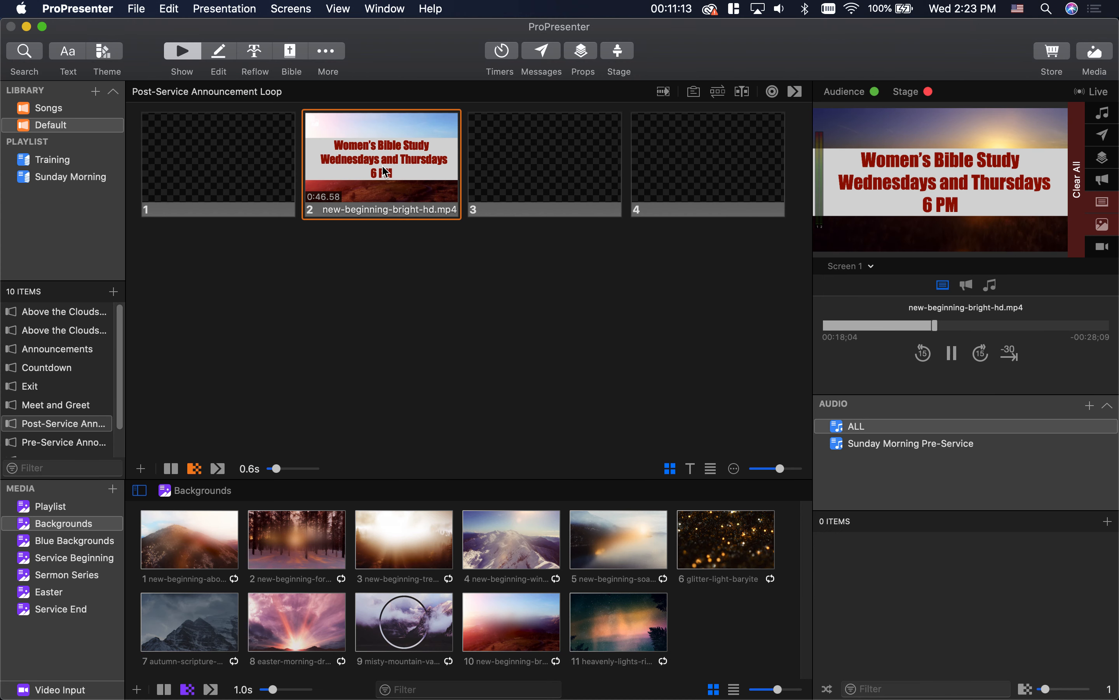
click(221, 55)
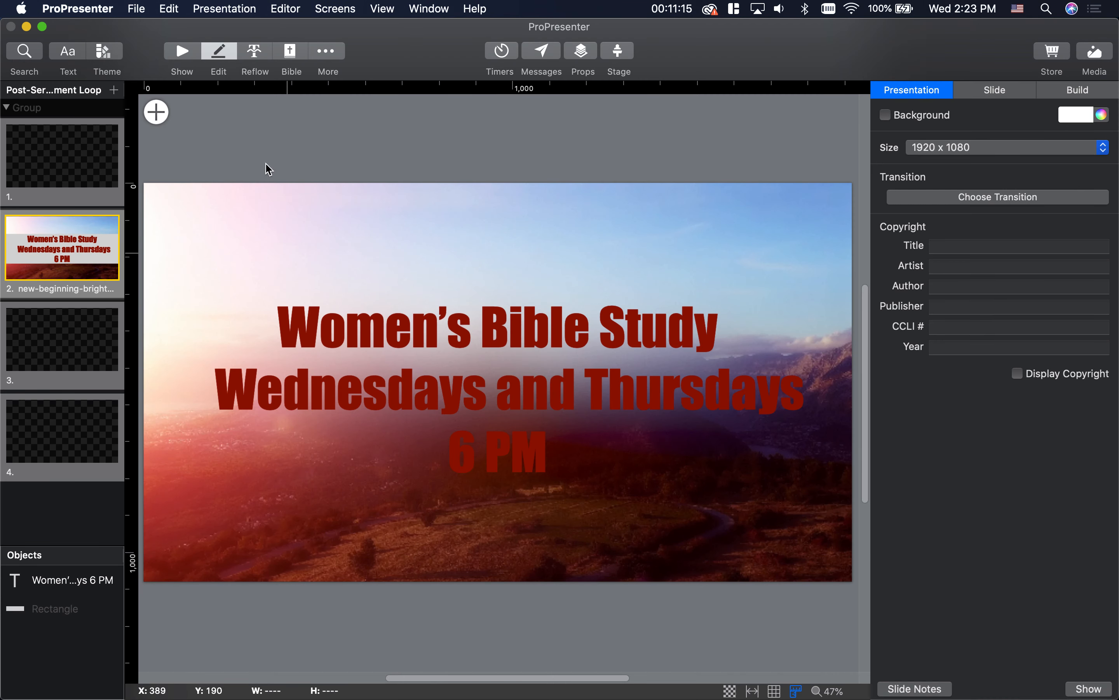
click(184, 51)
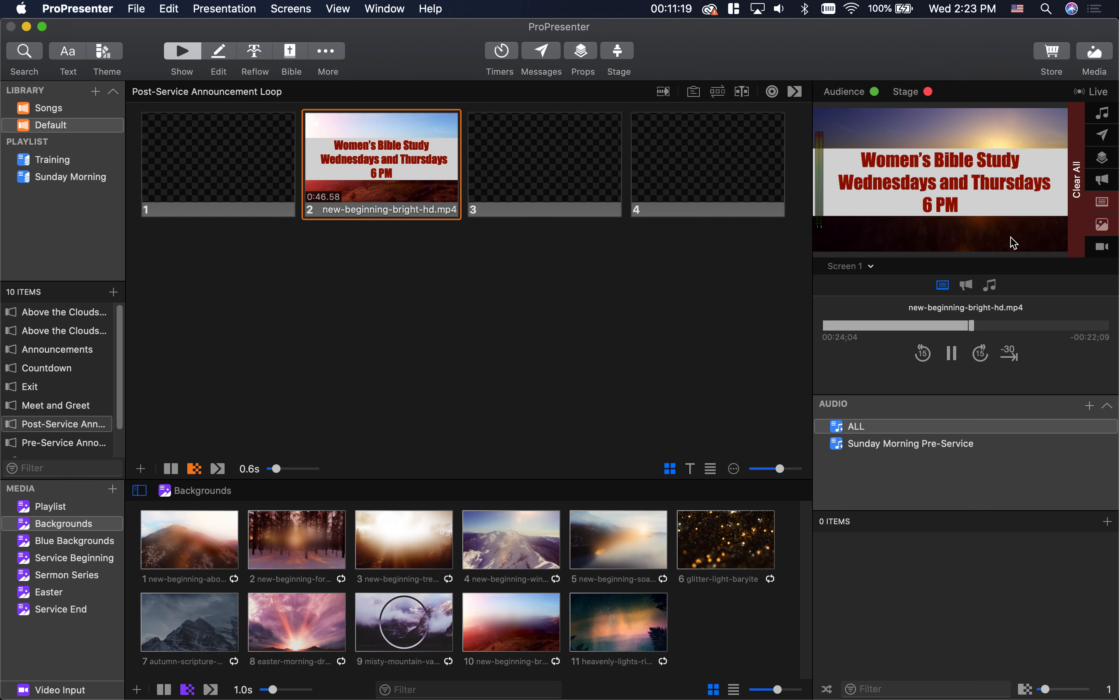
click(1088, 202)
click(1081, 205)
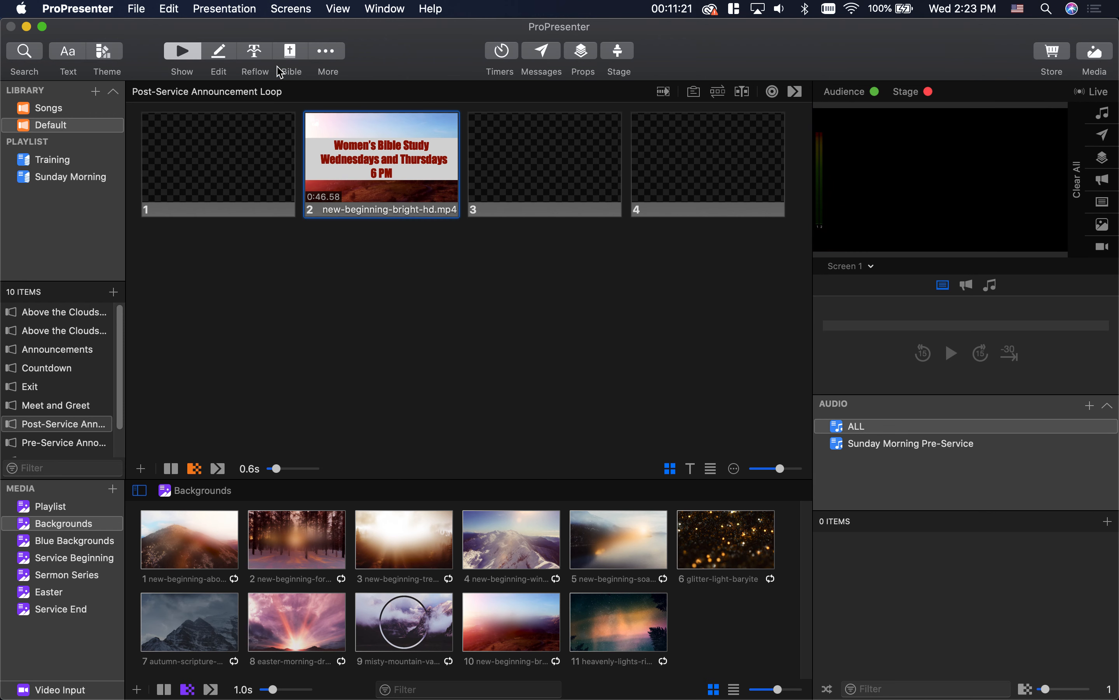
Delete the rectangle from slide 2, preview the slide live, and clear the output.
click(220, 54)
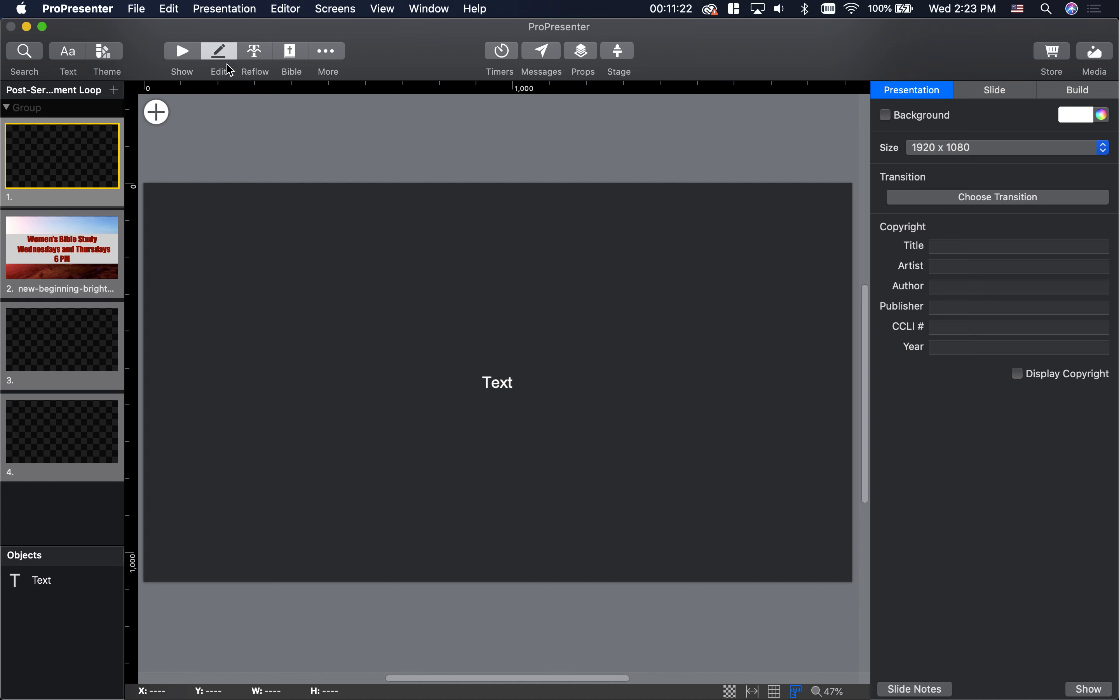
click(65, 259)
click(105, 614)
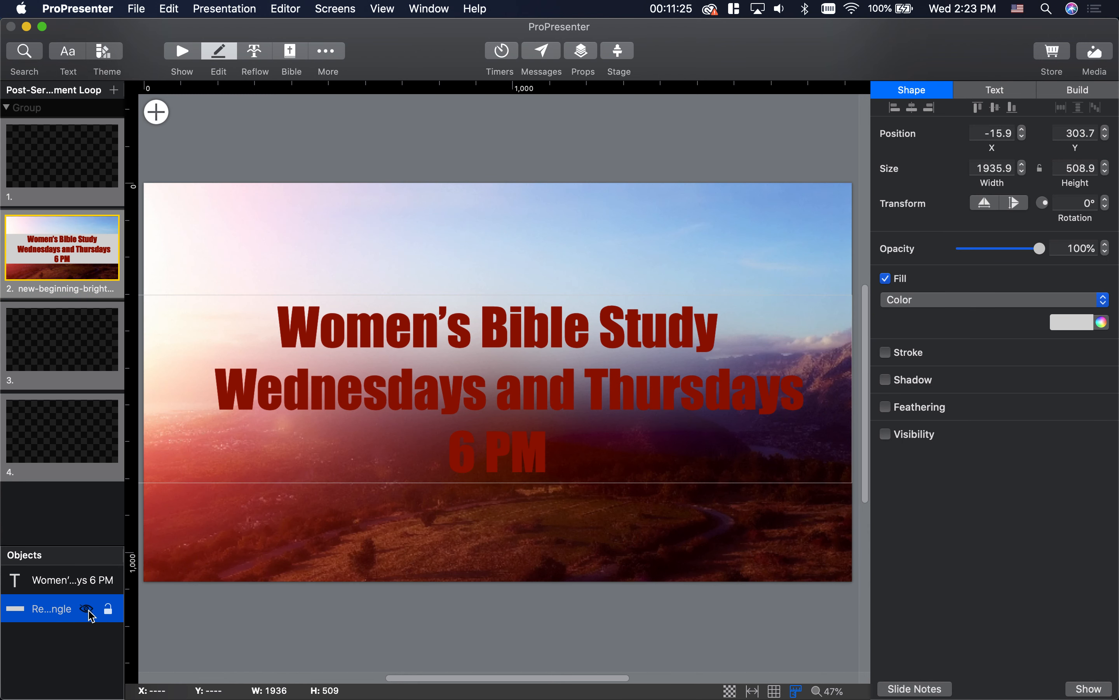
key(Delete)
click(194, 61)
click(402, 162)
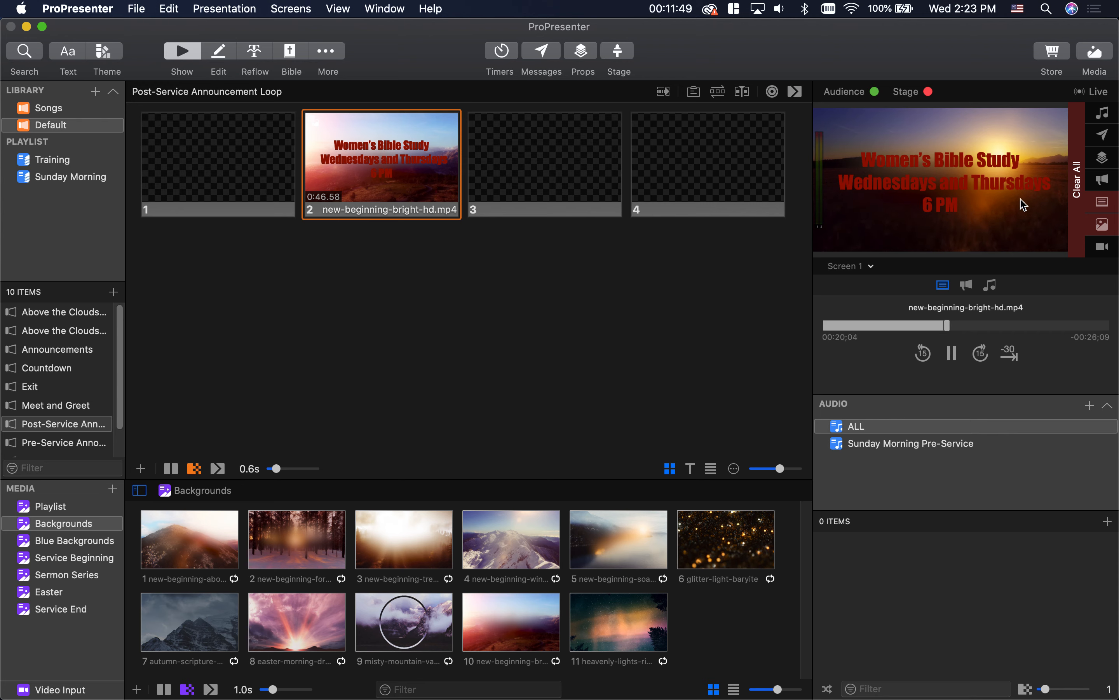
click(1082, 192)
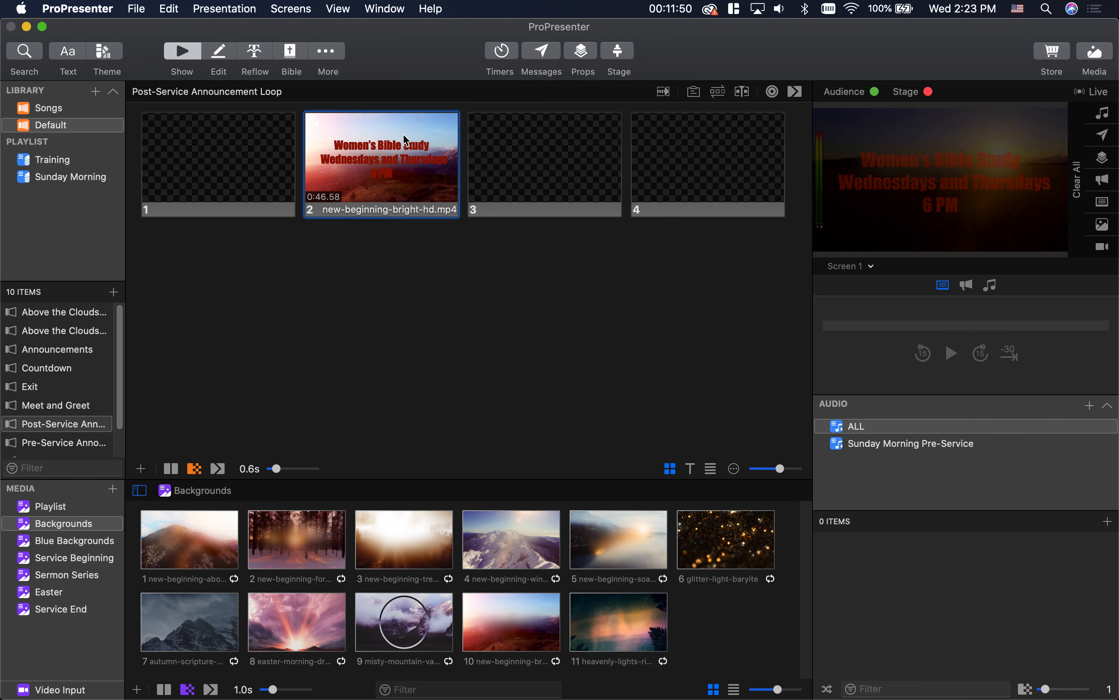
Reopen the presentation for editing and select slide 3.
click(220, 52)
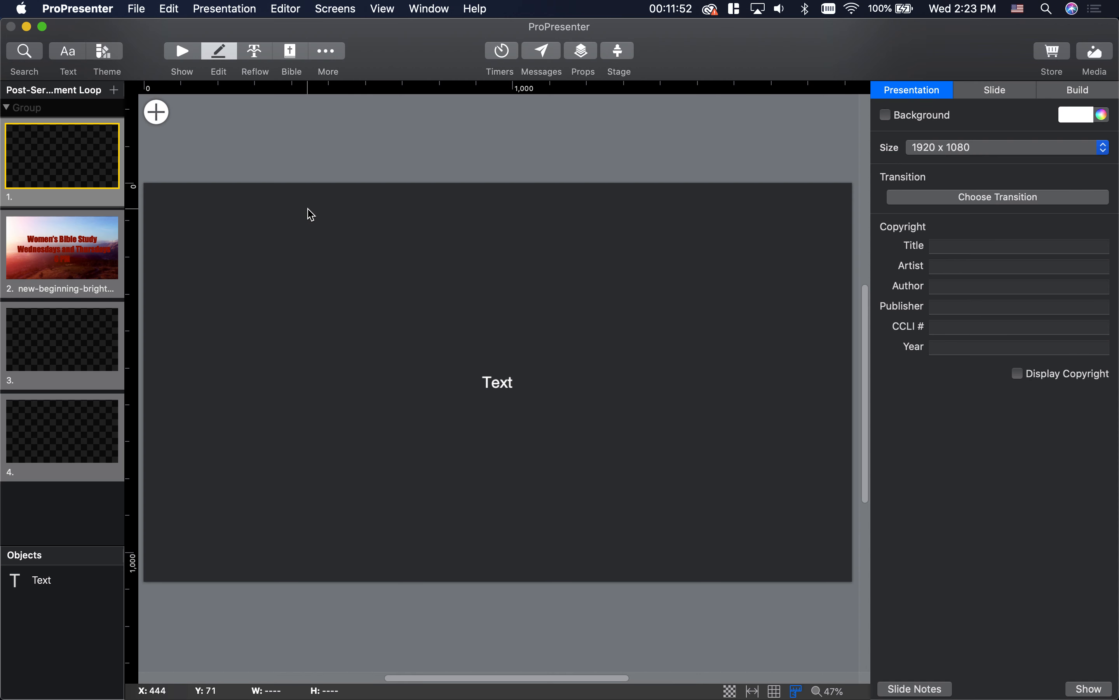
right_click(74, 340)
mouse_move(91, 347)
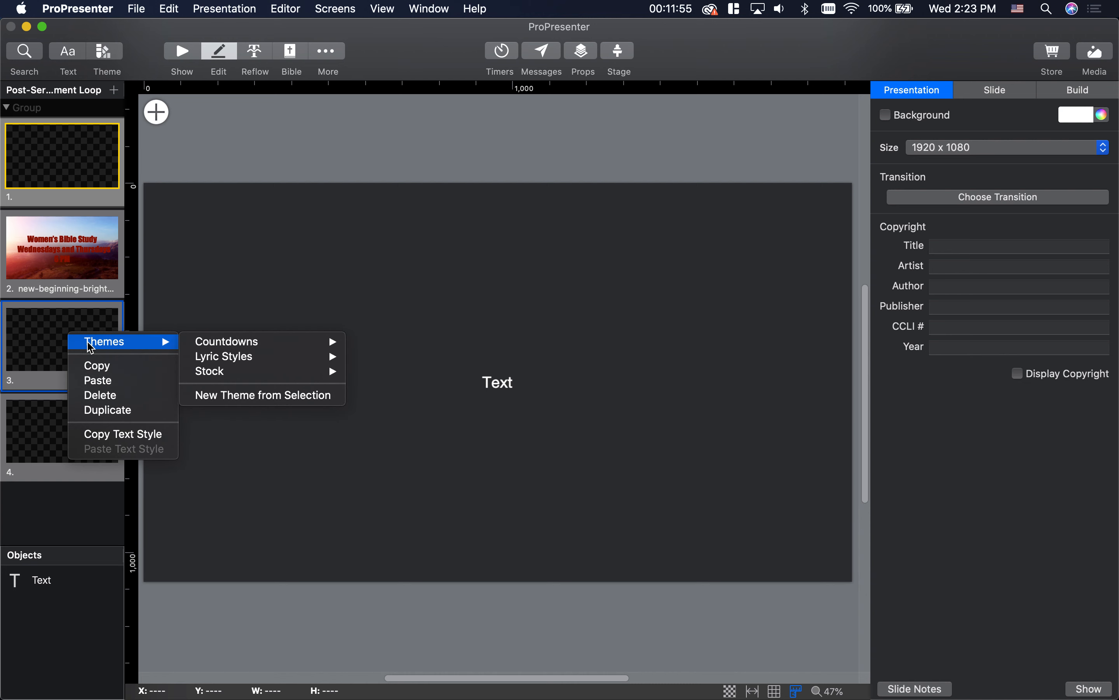
click(35, 325)
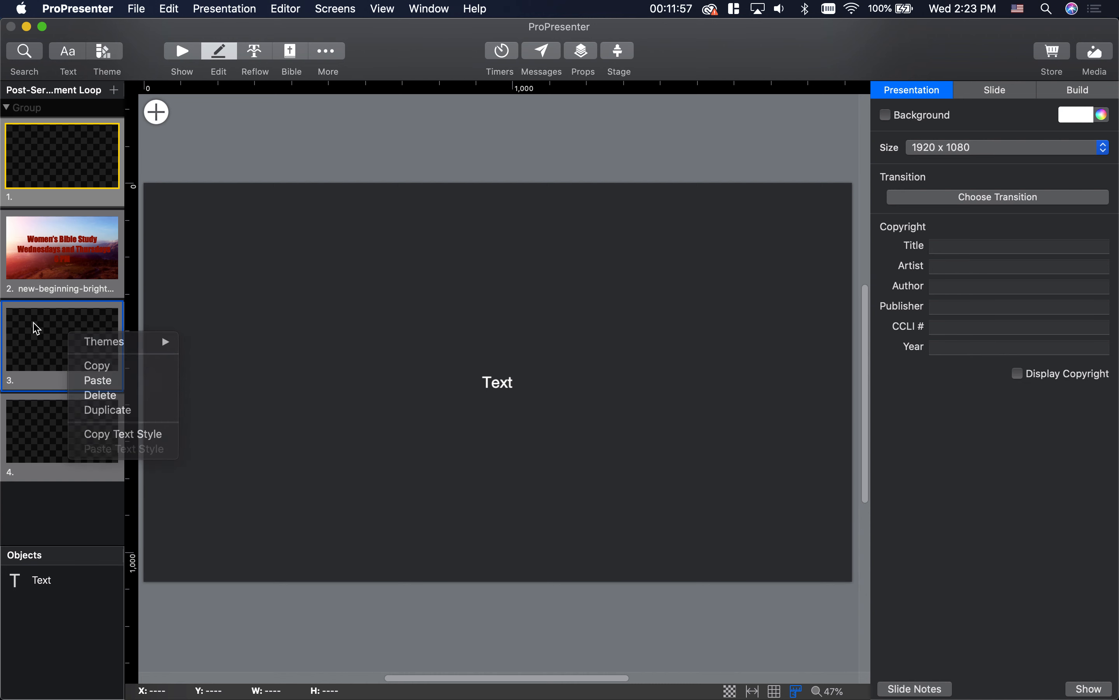
click(45, 328)
Replace slide 3's placeholder text with "Church Potluck" and "Sunday After Service" on two lines.
click(514, 397)
double_click(512, 396)
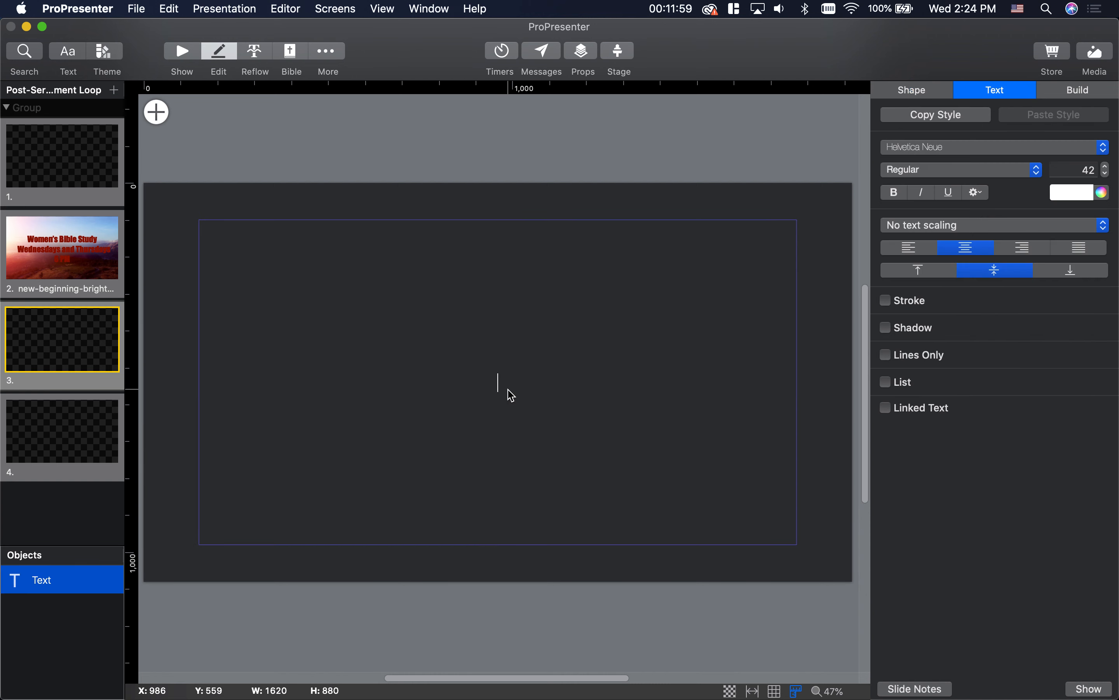
text(Ch)
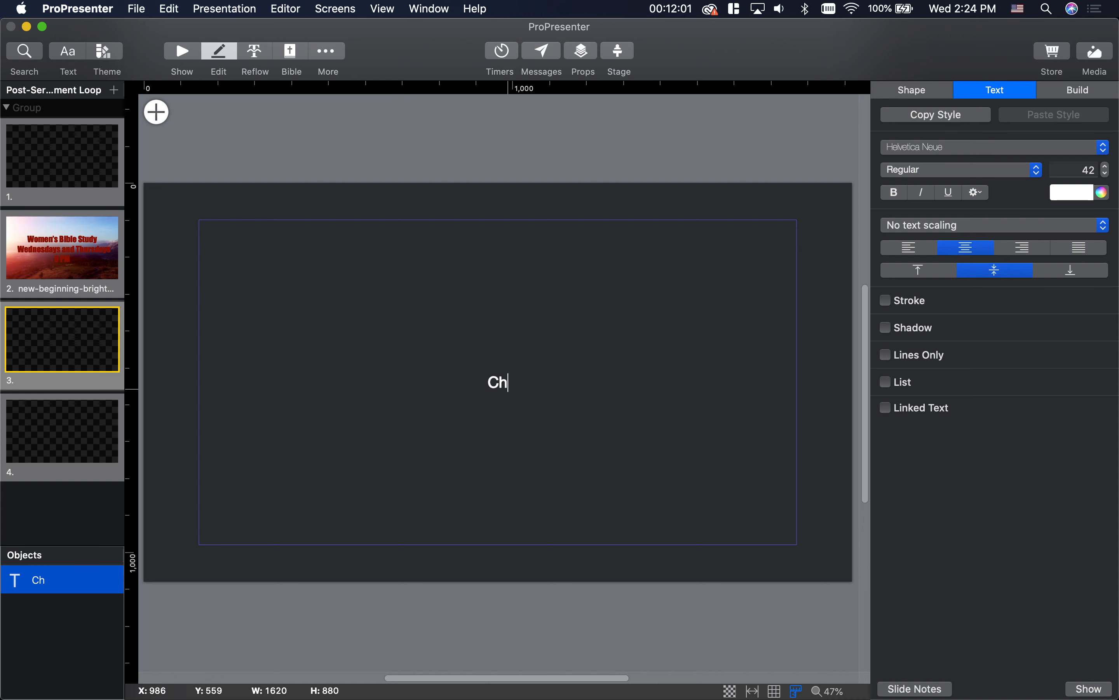
text(urch Potluck)
key(Return)
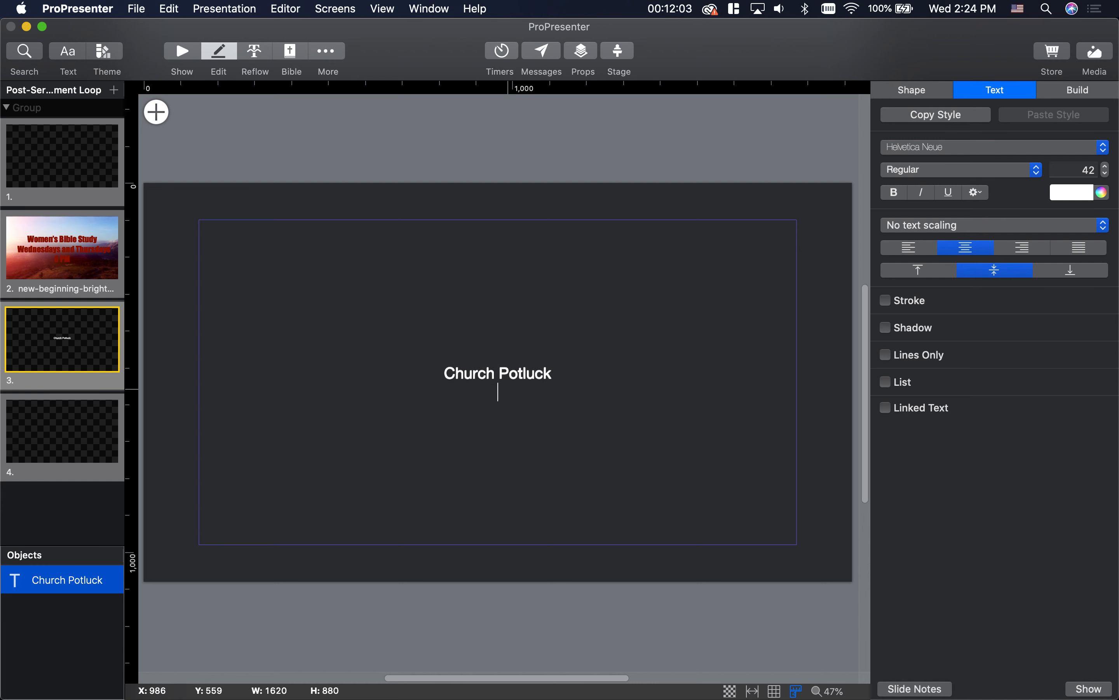
text(Sunday)
key(Return)
text(Aft)
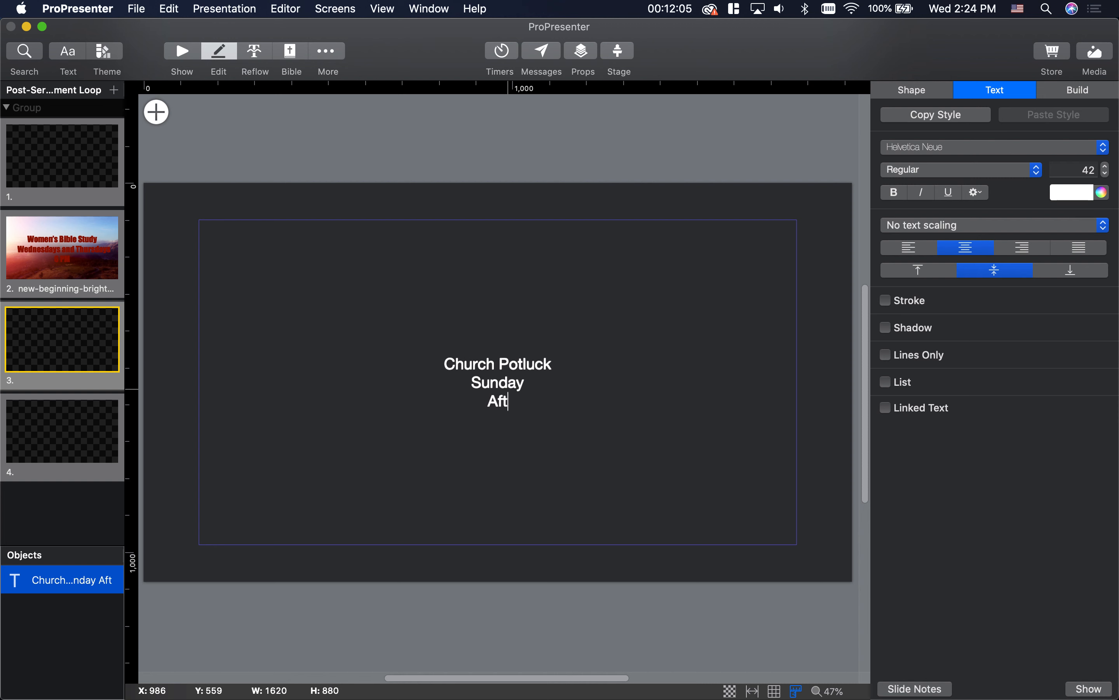
text(er Service)
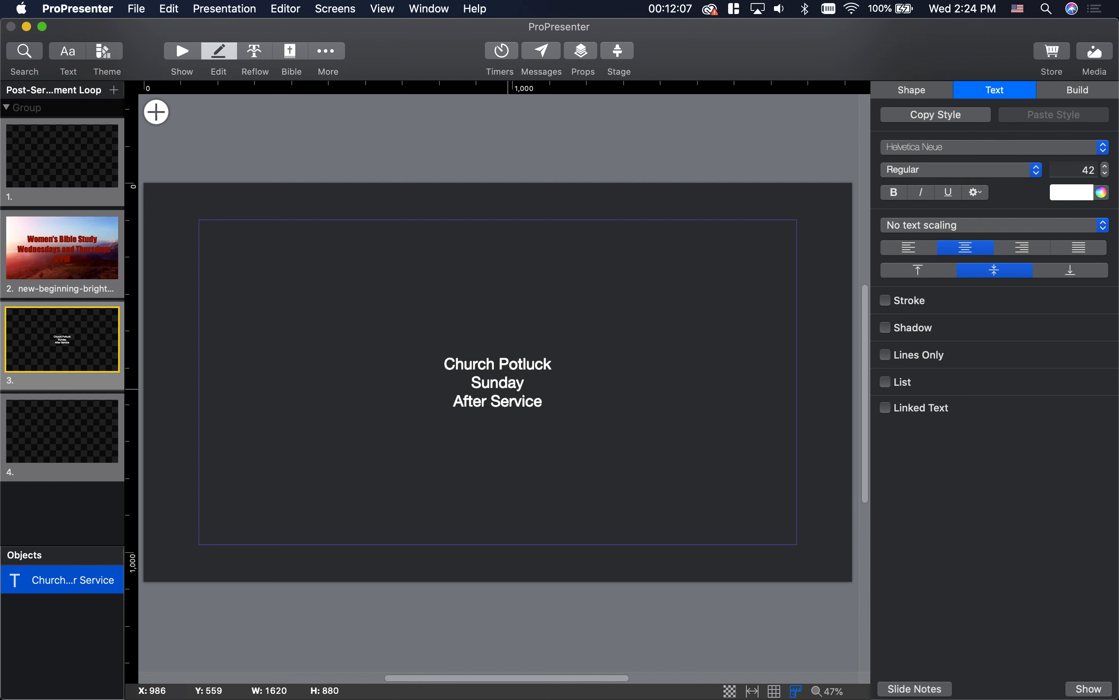
click(455, 401)
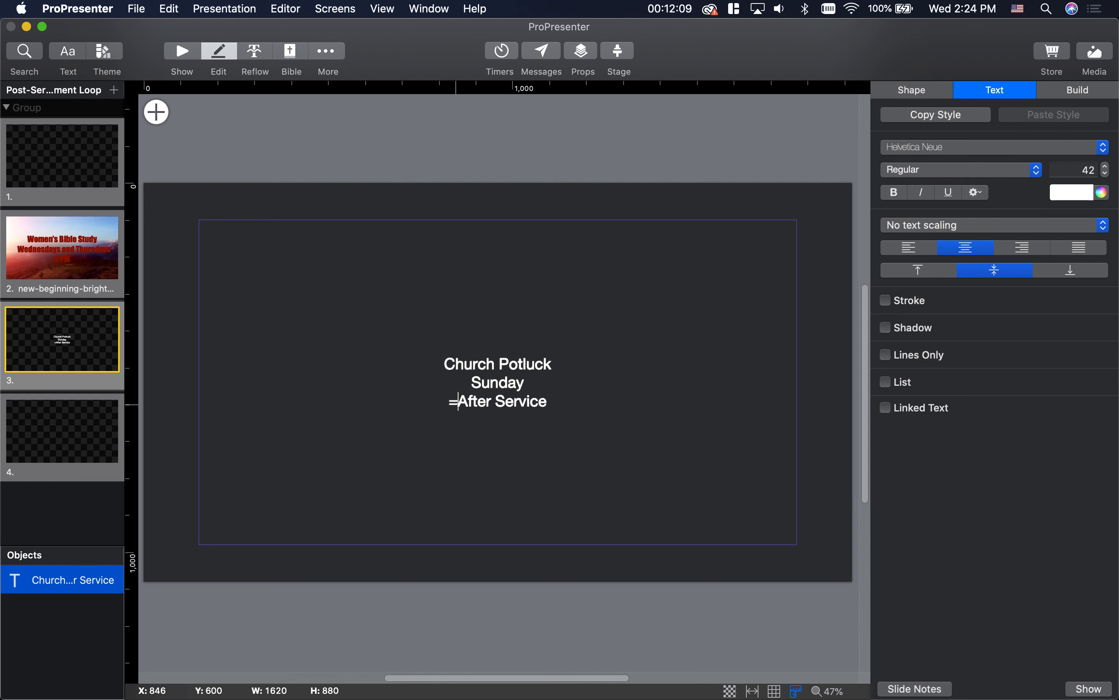
key(BackSpace)
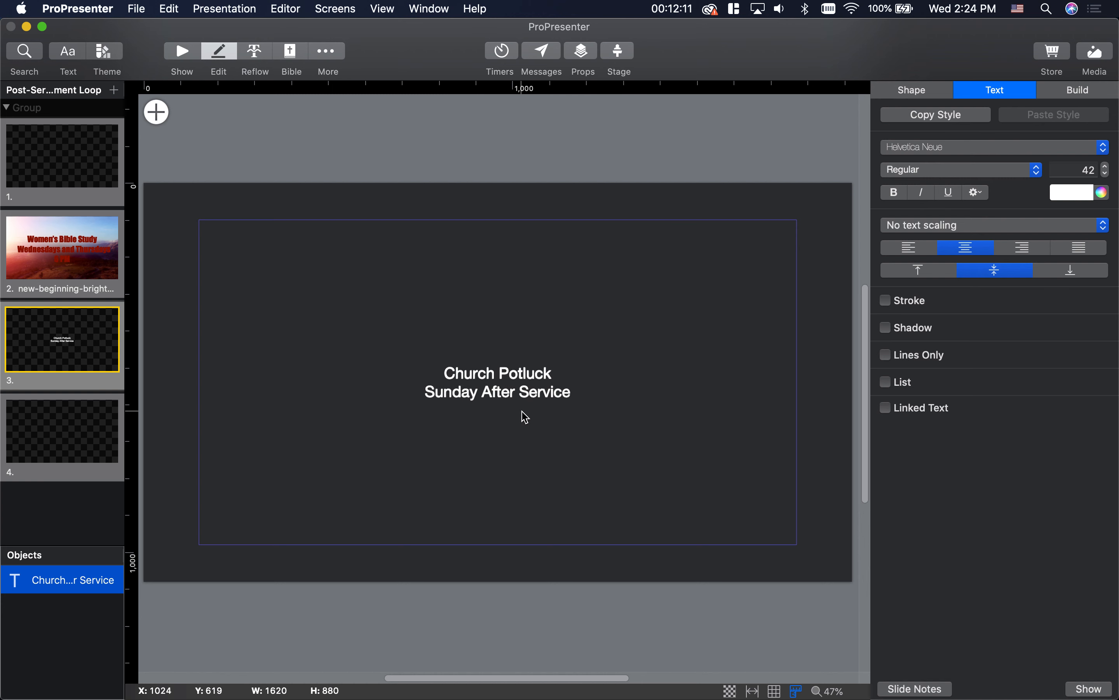
Increase the font size of all the Church Potluck text on slide 3 to 77.
key(super+a)
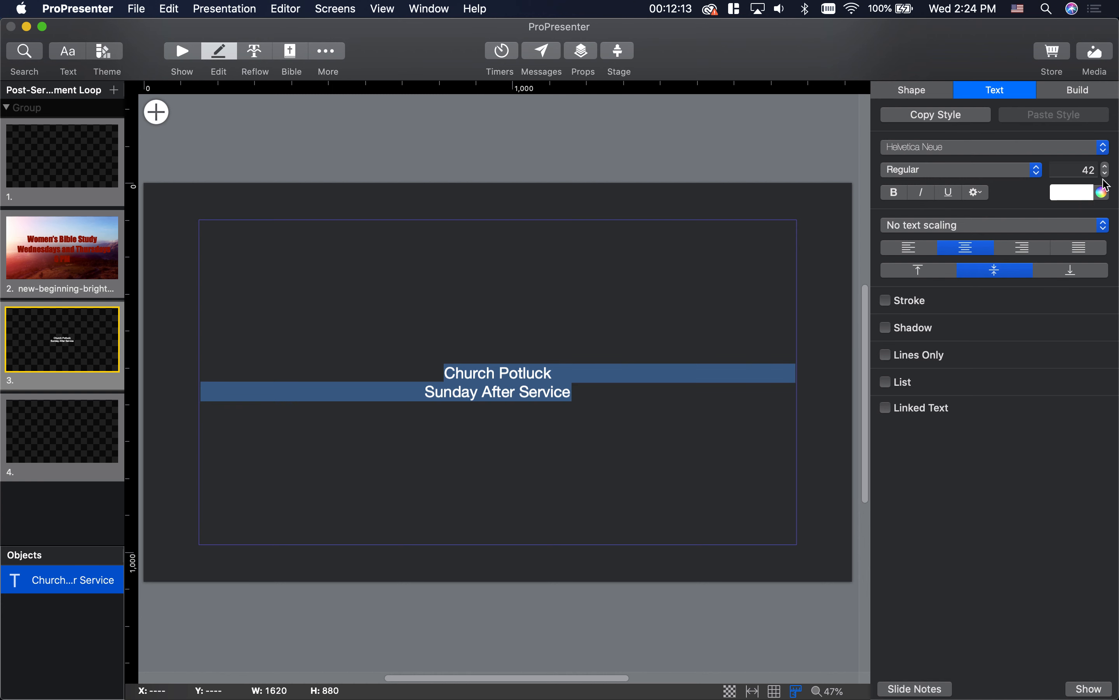
click(1108, 168)
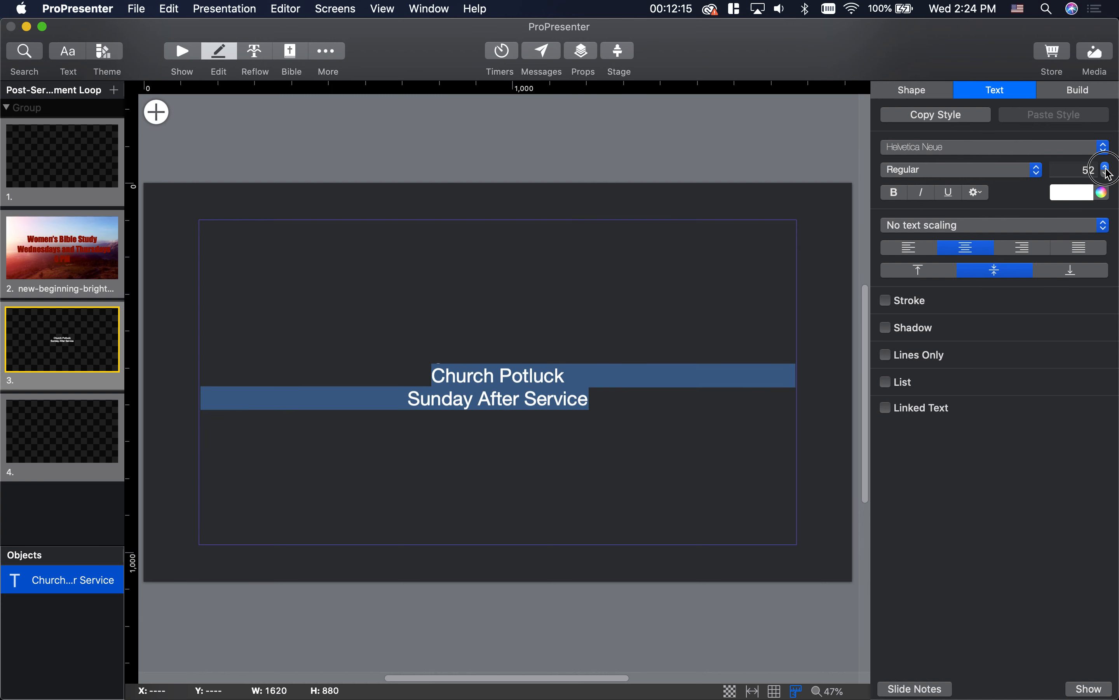
click(1108, 168)
click(1107, 168)
click(1108, 168)
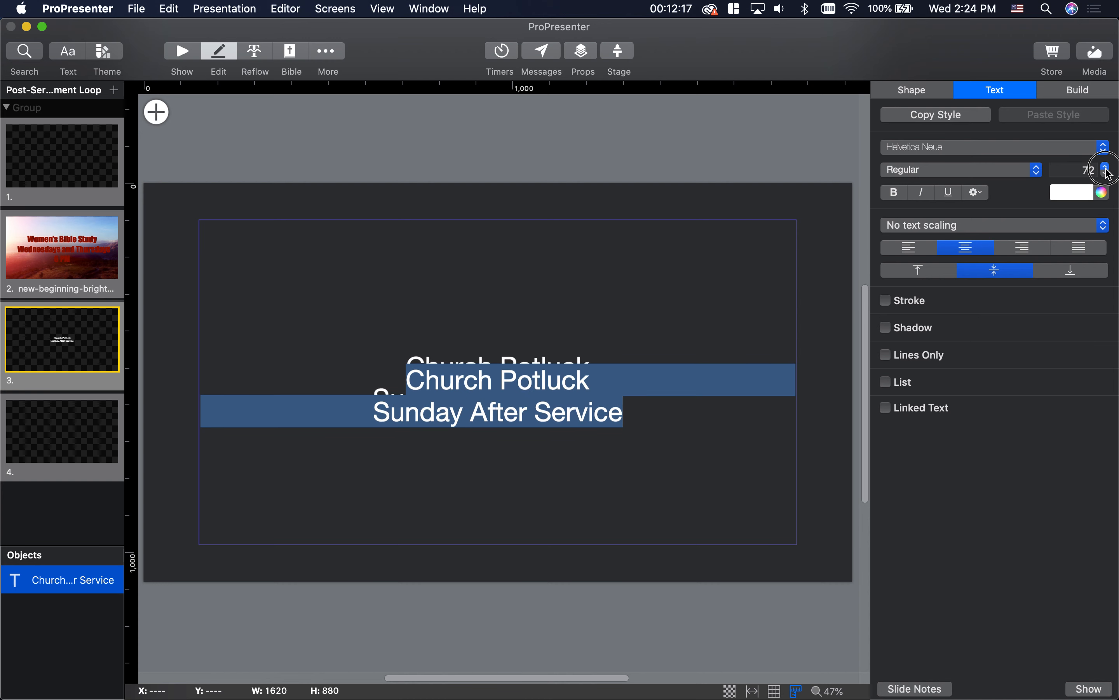
click(1107, 168)
Set the Church Potluck text to scale up or down to fit its container.
click(981, 224)
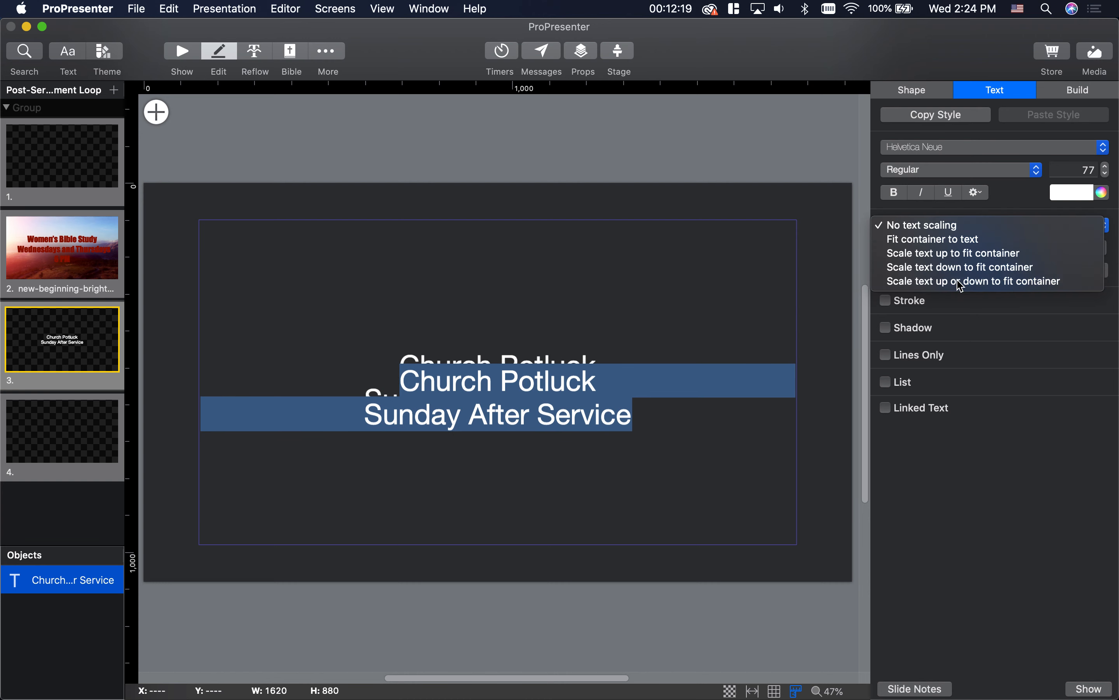
click(966, 282)
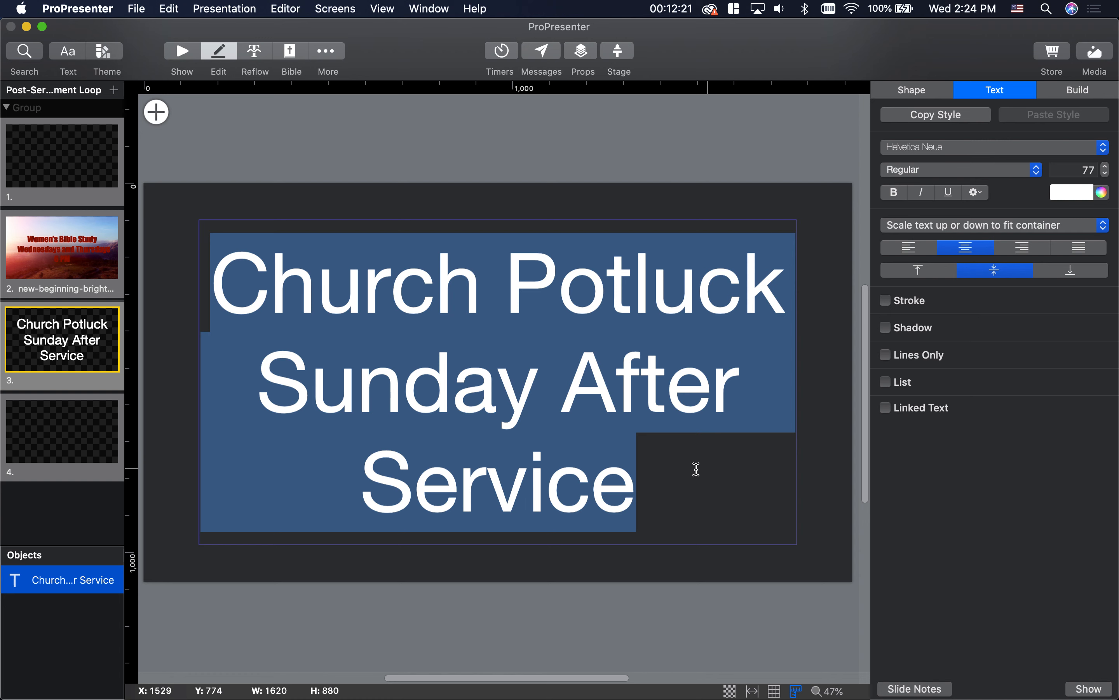
click(129, 362)
click(207, 355)
click(183, 261)
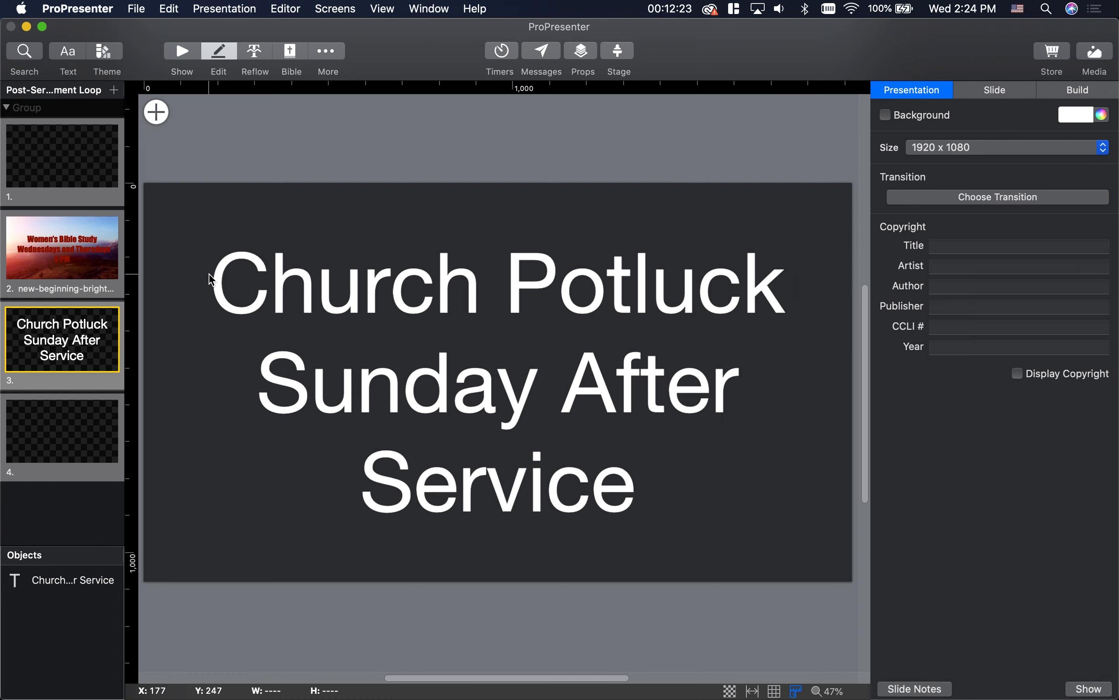
Widen the text box to the slide's full 1920 width and break the line before "After Service".
click(226, 286)
drag(199, 382, 148, 388)
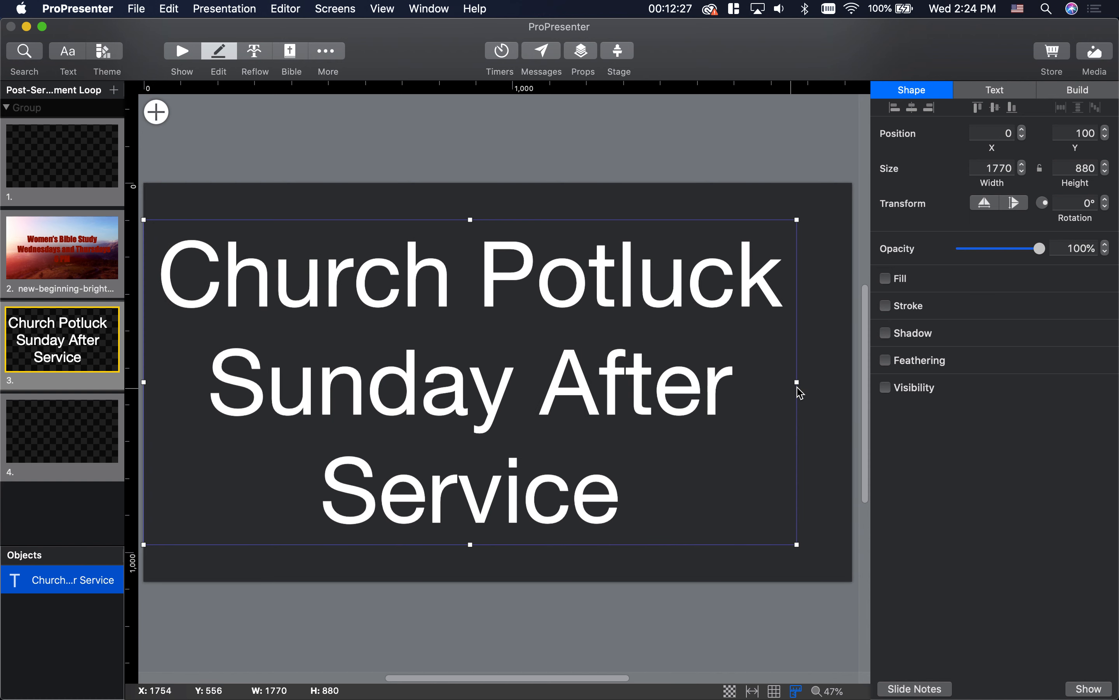
drag(797, 382, 852, 383)
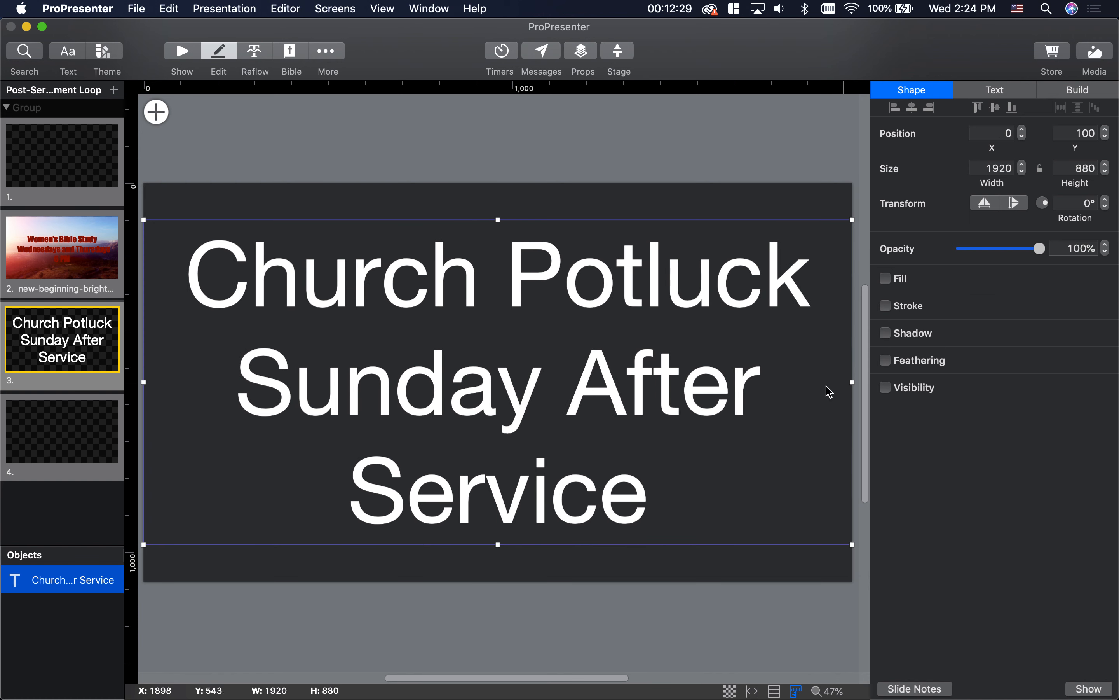
double_click(570, 390)
key(Return)
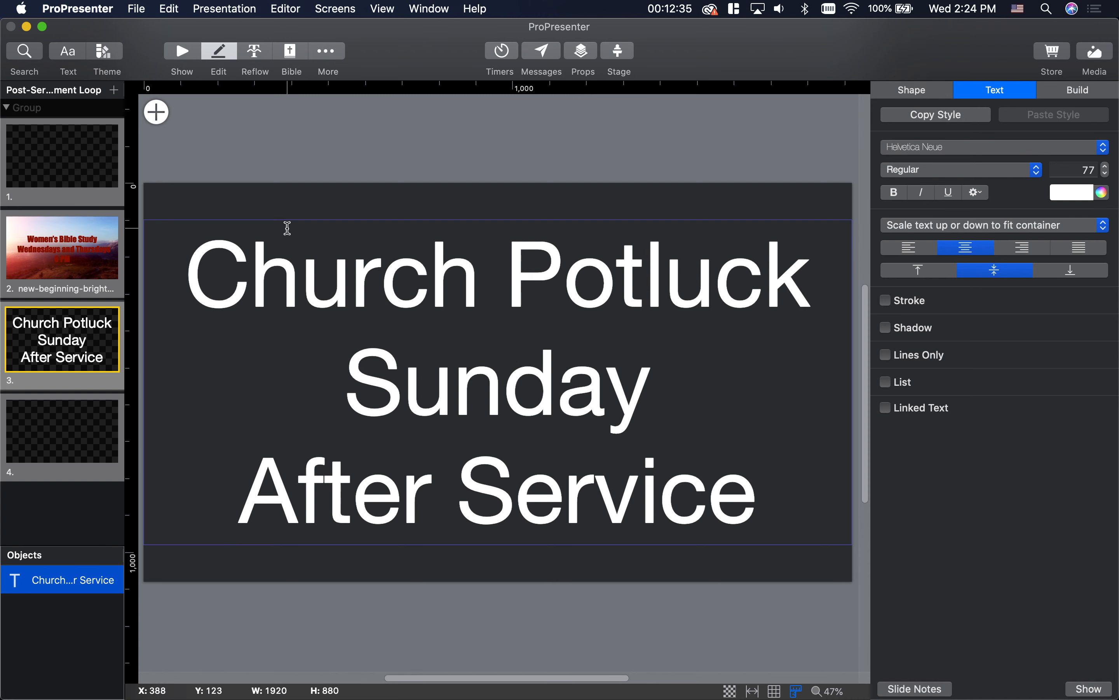
Colour all the Church Potluck text with the Eggplant purple.
click(609, 379)
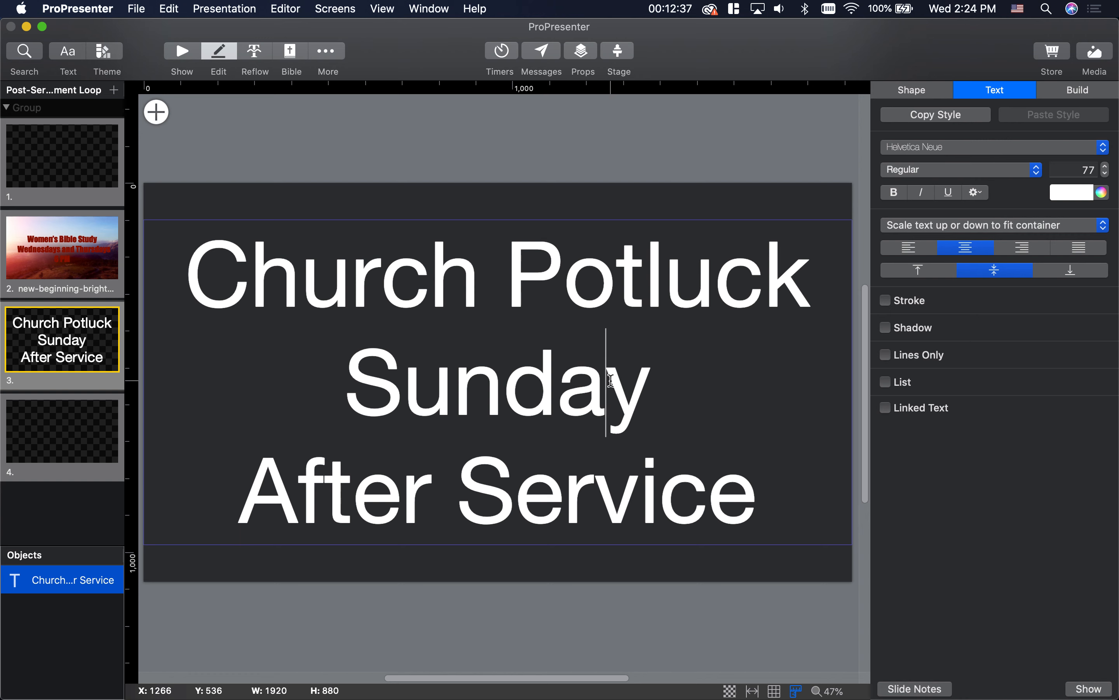
key(super+a)
click(1101, 193)
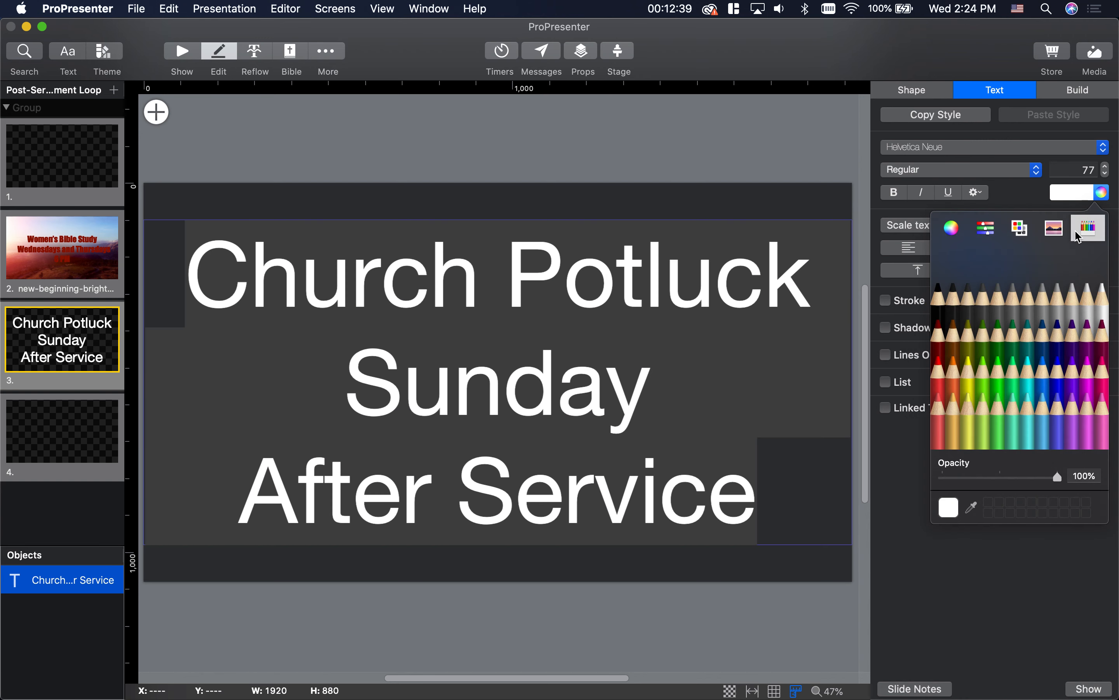
click(1081, 353)
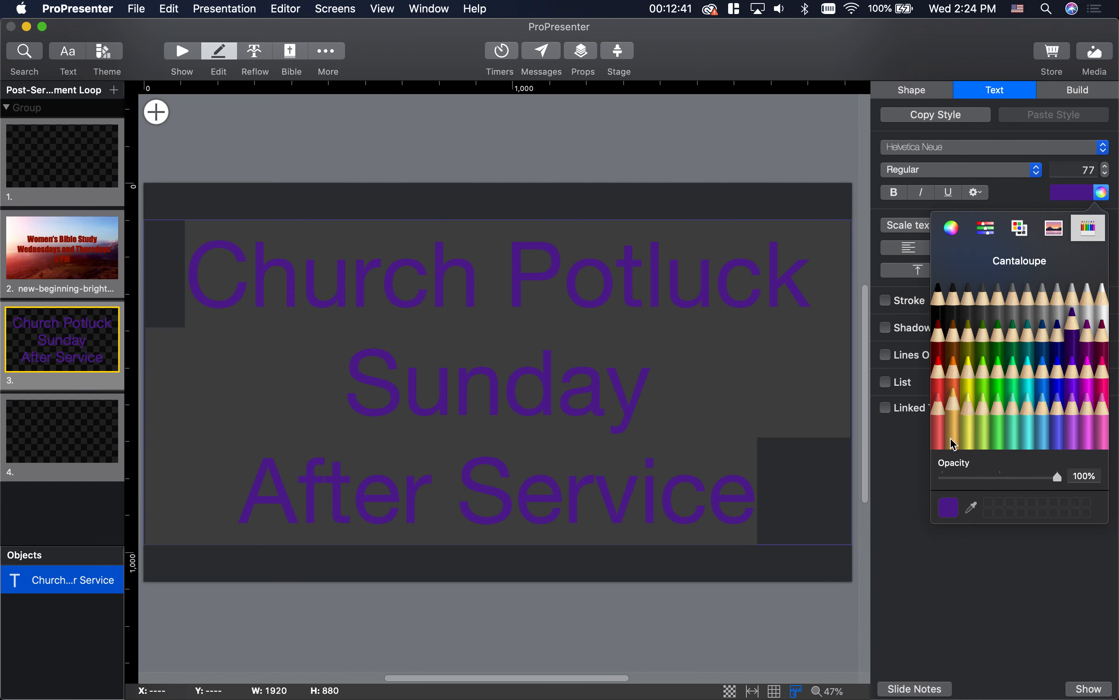
click(1060, 345)
click(1073, 344)
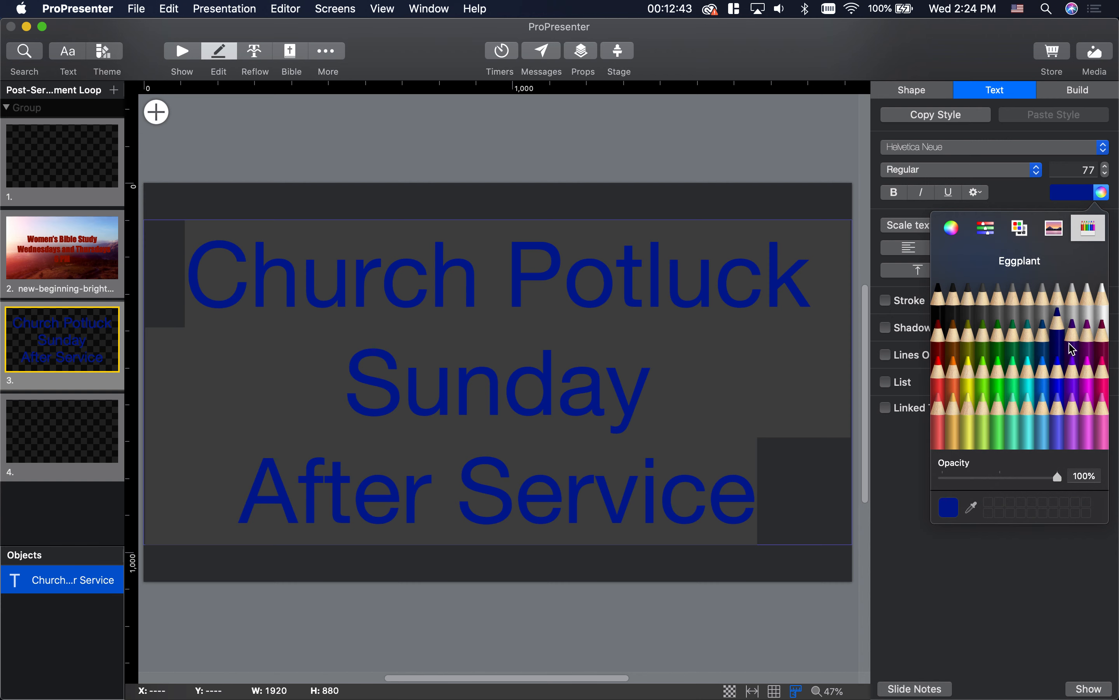
click(802, 597)
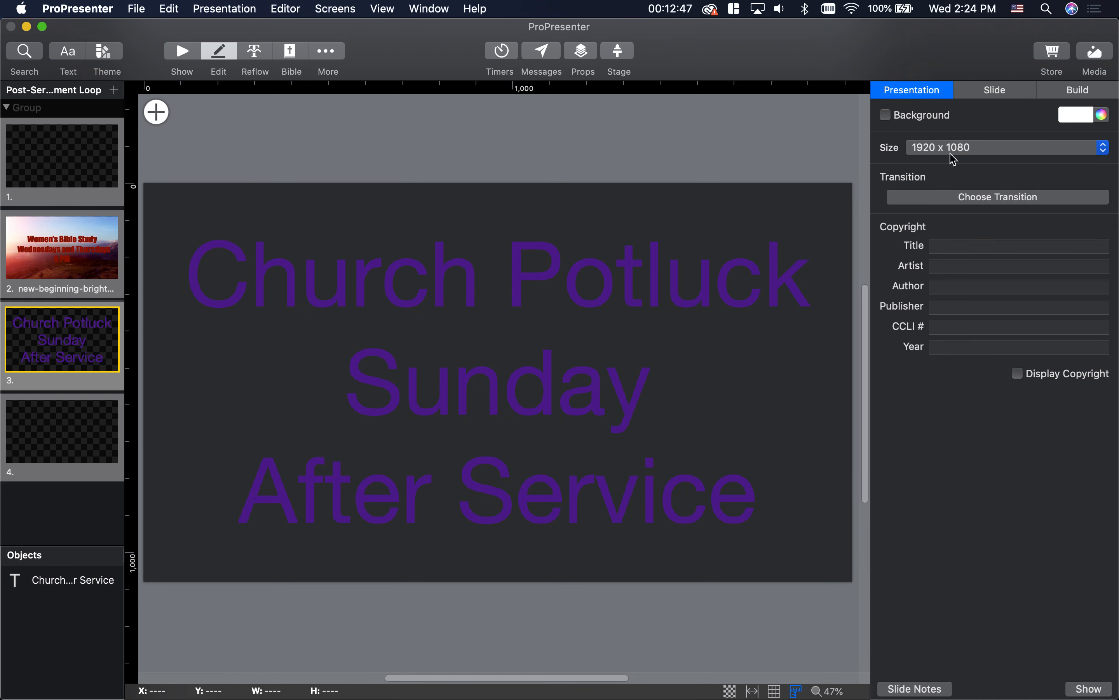
Enable a shadow on all the Church Potluck text and set its angle to about 90°.
click(712, 267)
click(715, 277)
key(super+a)
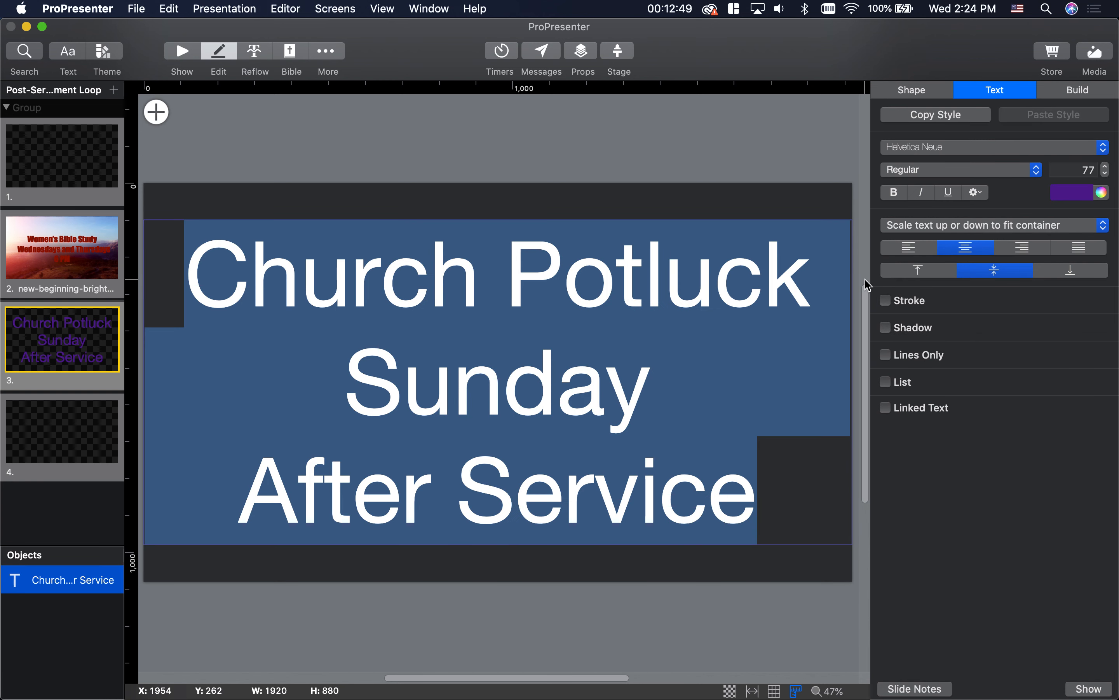
click(887, 328)
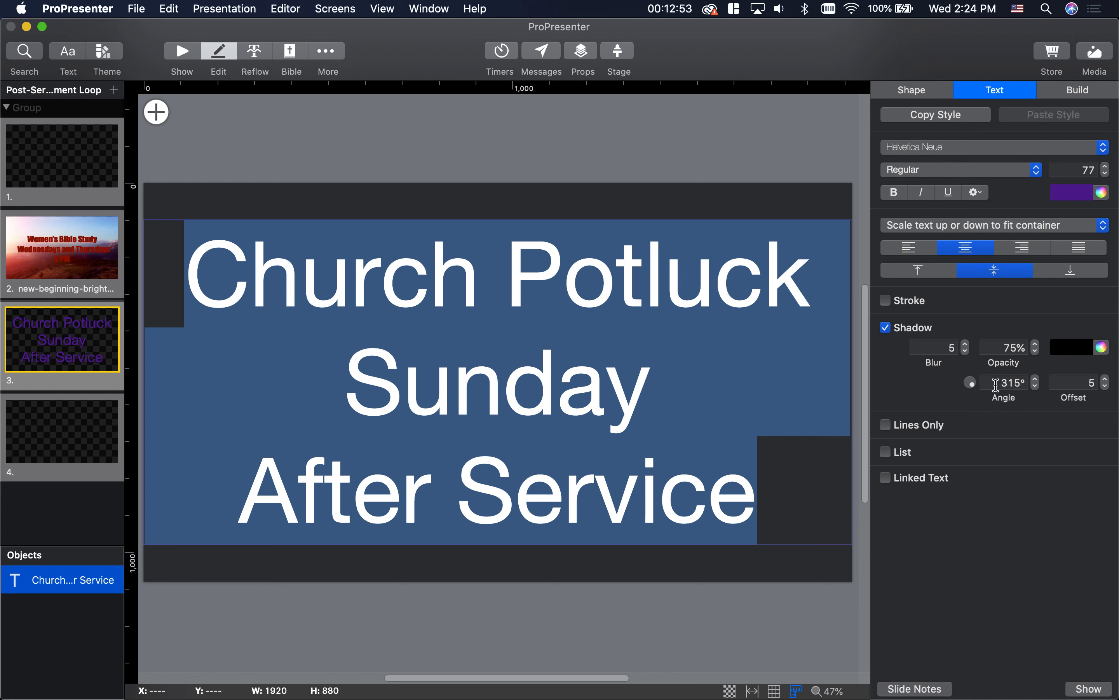
drag(975, 387, 971, 367)
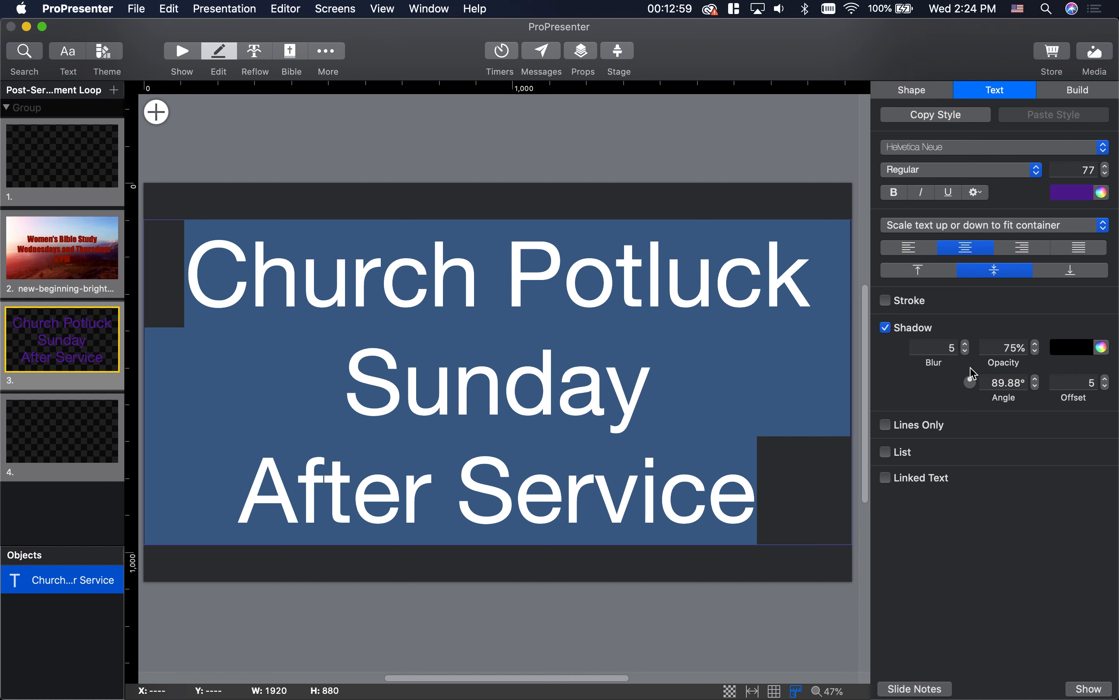
Raise the text shadow's opacity to 86% and deselect the text.
click(1036, 343)
click(1036, 343)
click(1036, 342)
click(1036, 342)
click(1036, 343)
click(1036, 343)
click(1036, 342)
click(1036, 343)
click(633, 602)
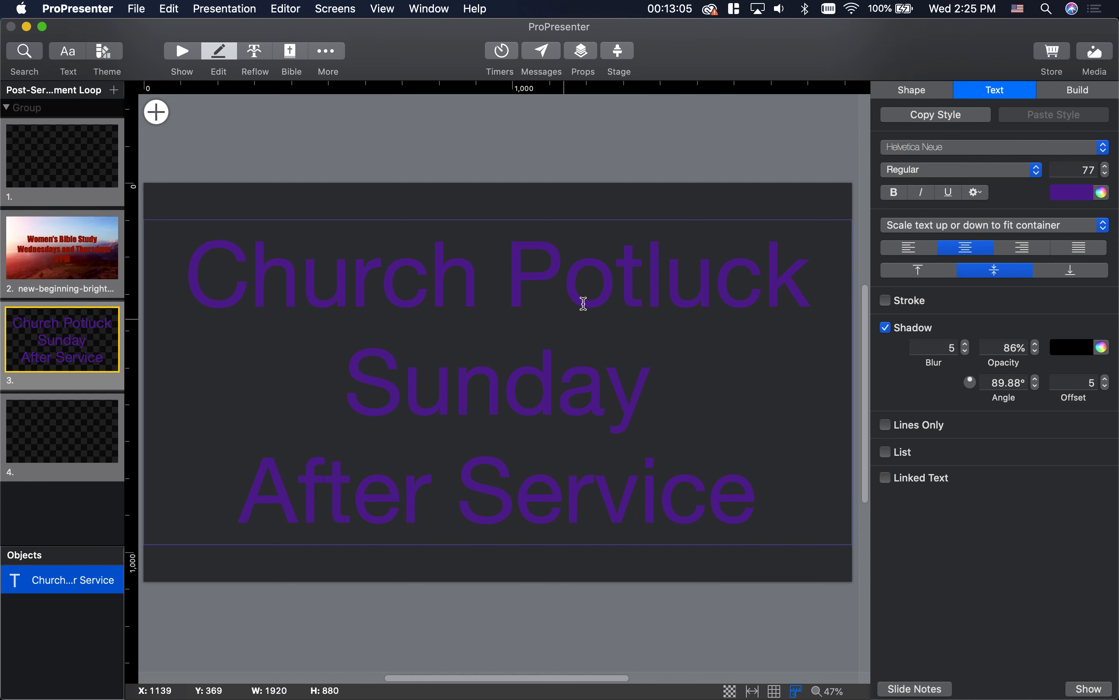
click(533, 165)
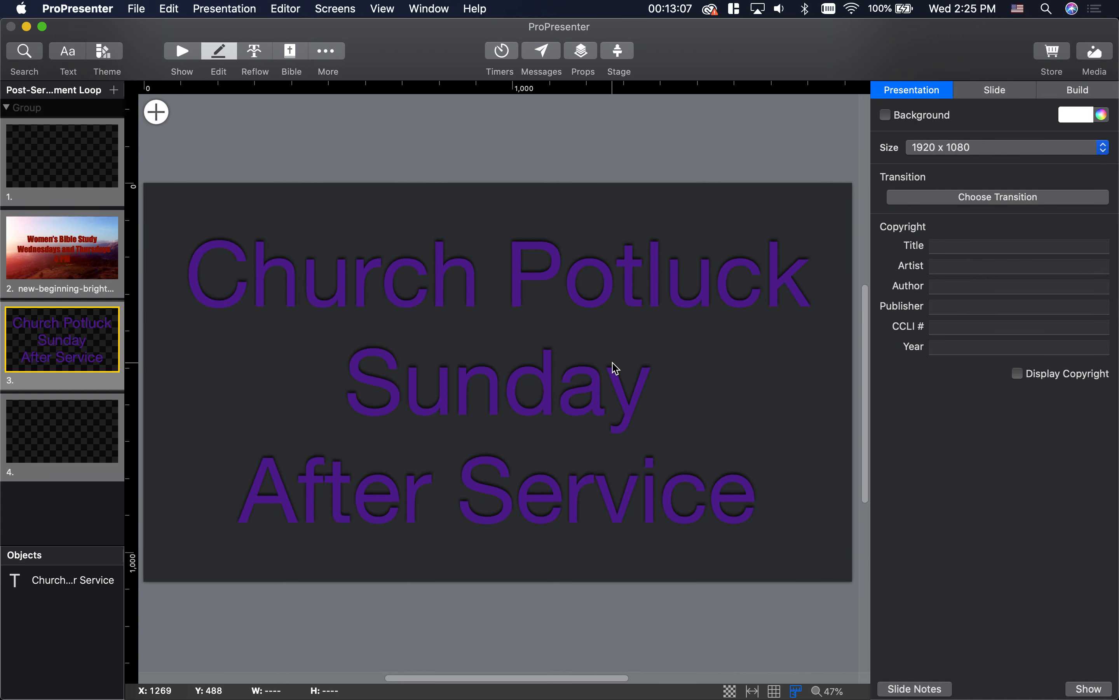
Shrink the Church Potluck text box to about 1722 by 642, centred on the slide.
click(518, 417)
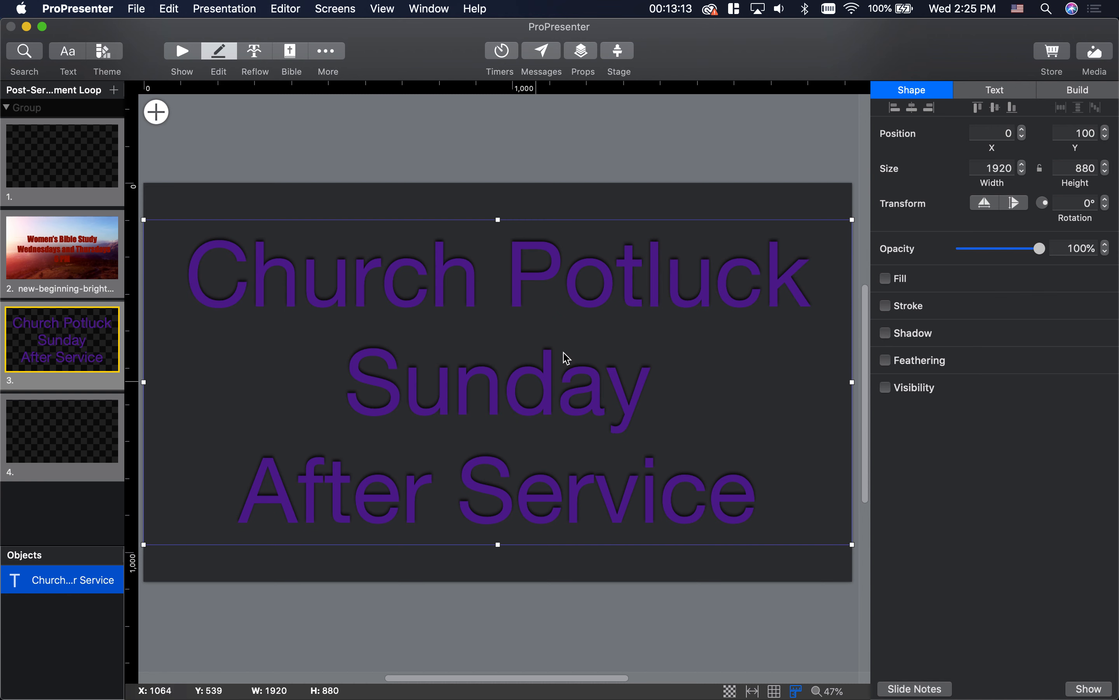
drag(144, 220, 262, 307)
drag(262, 425, 218, 412)
drag(632, 455, 591, 408)
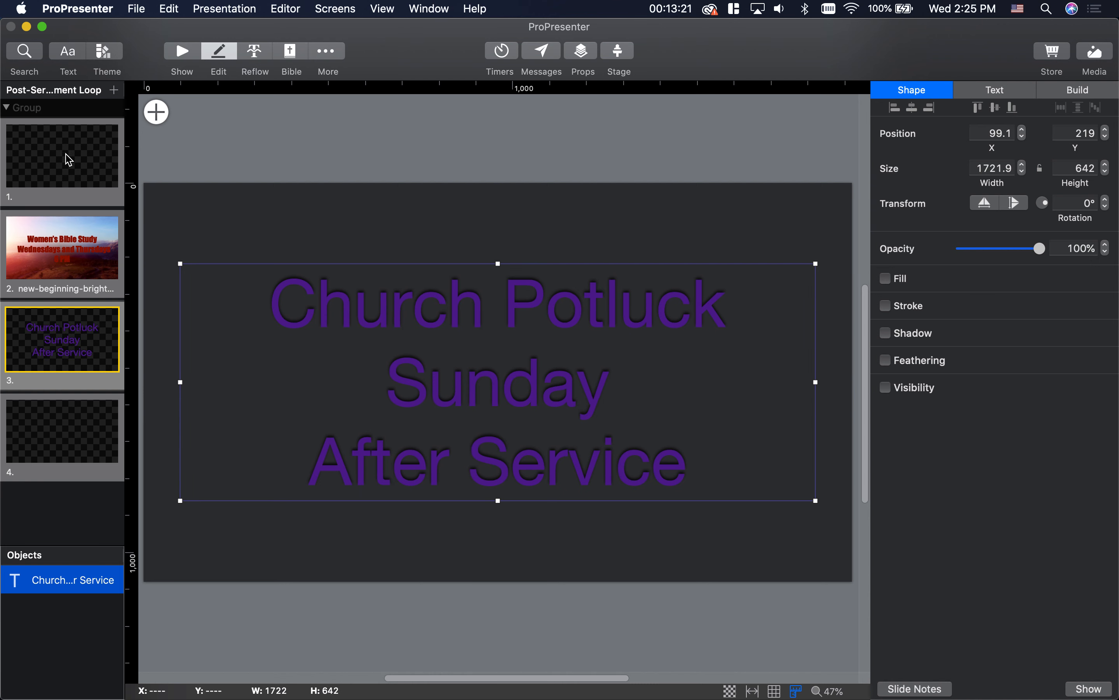
click(157, 112)
mouse_move(236, 160)
click(355, 202)
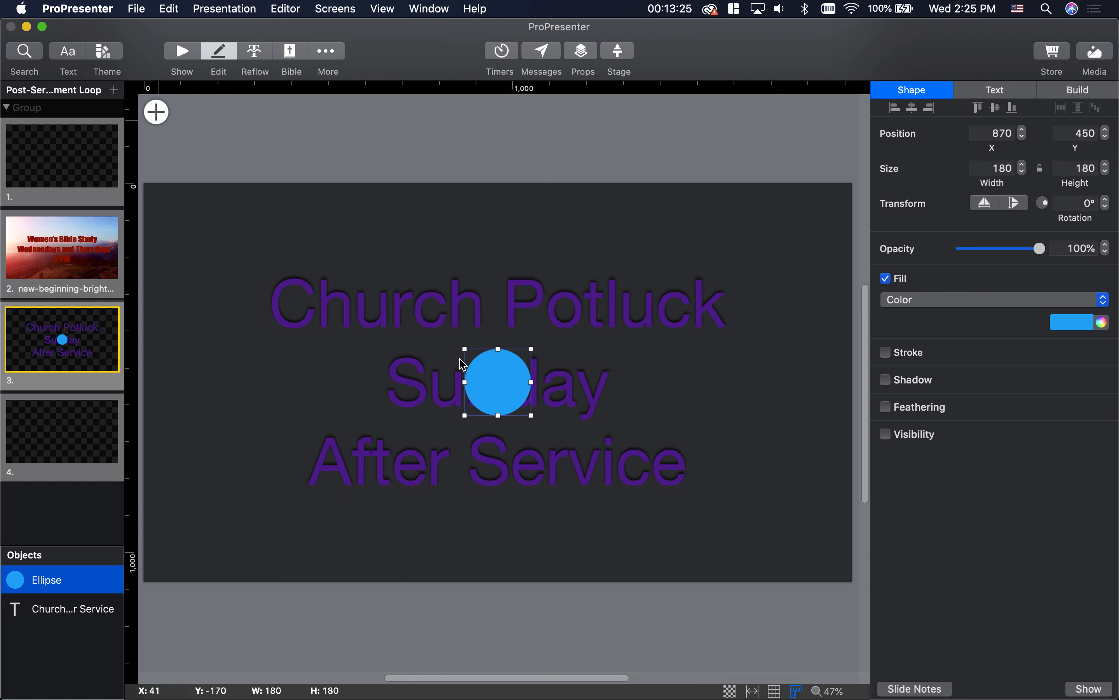
drag(464, 349, 232, 170)
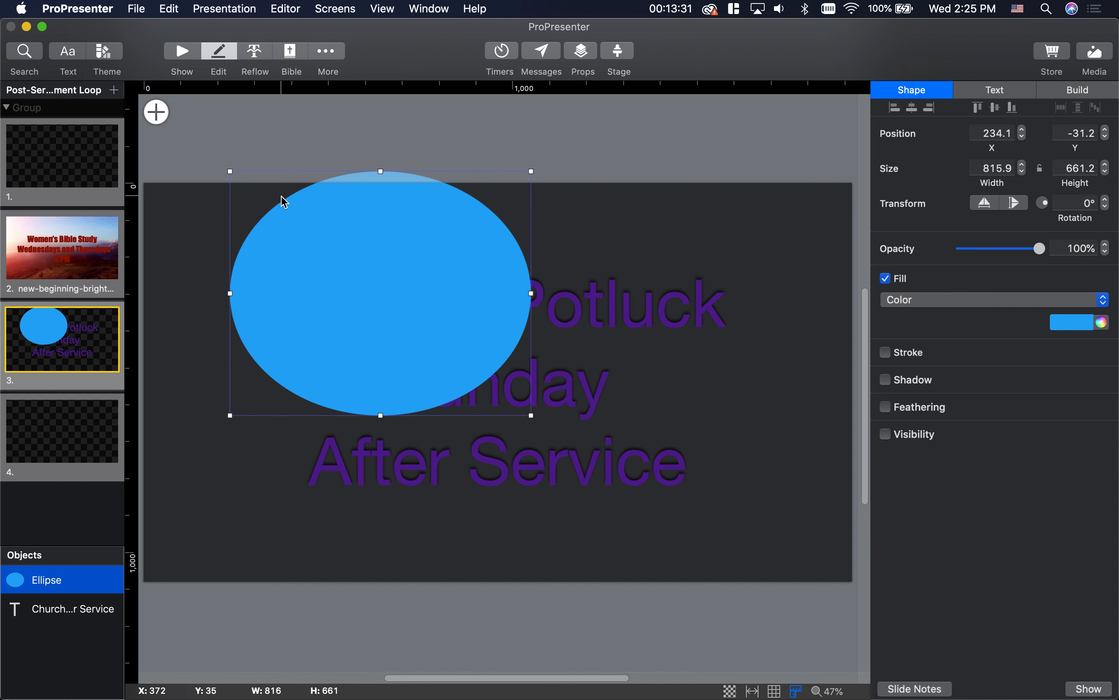
key(BackSpace)
Add an ellipse to slide 3 and enlarge it proportionally into a circle about 867 wide.
click(165, 116)
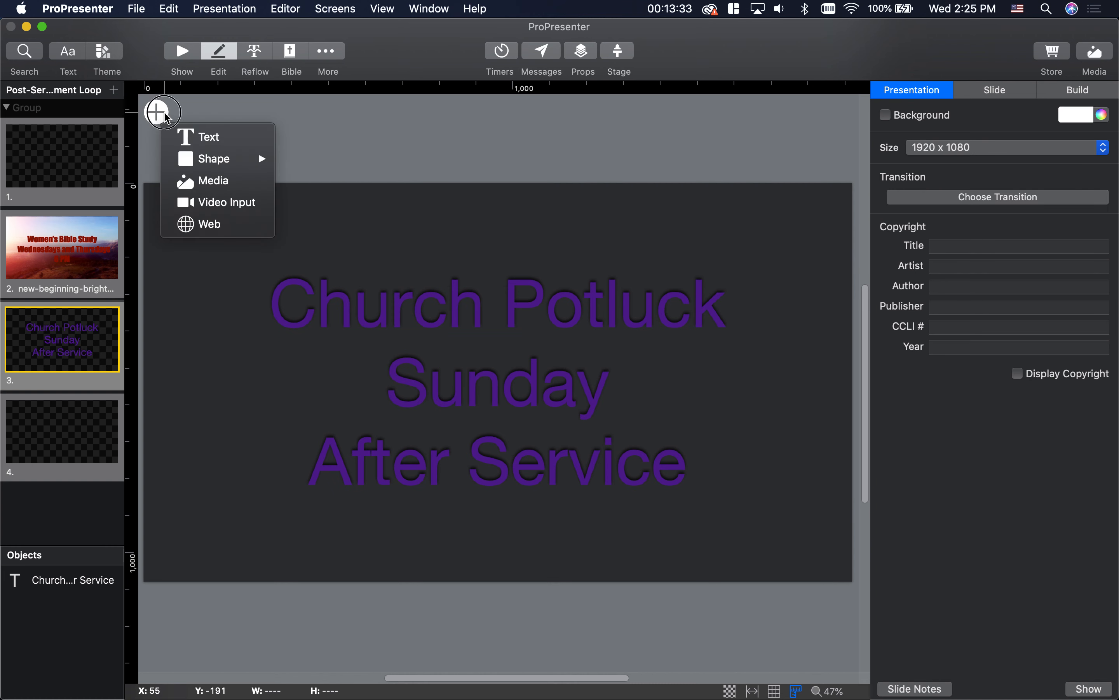
mouse_move(217, 159)
click(329, 203)
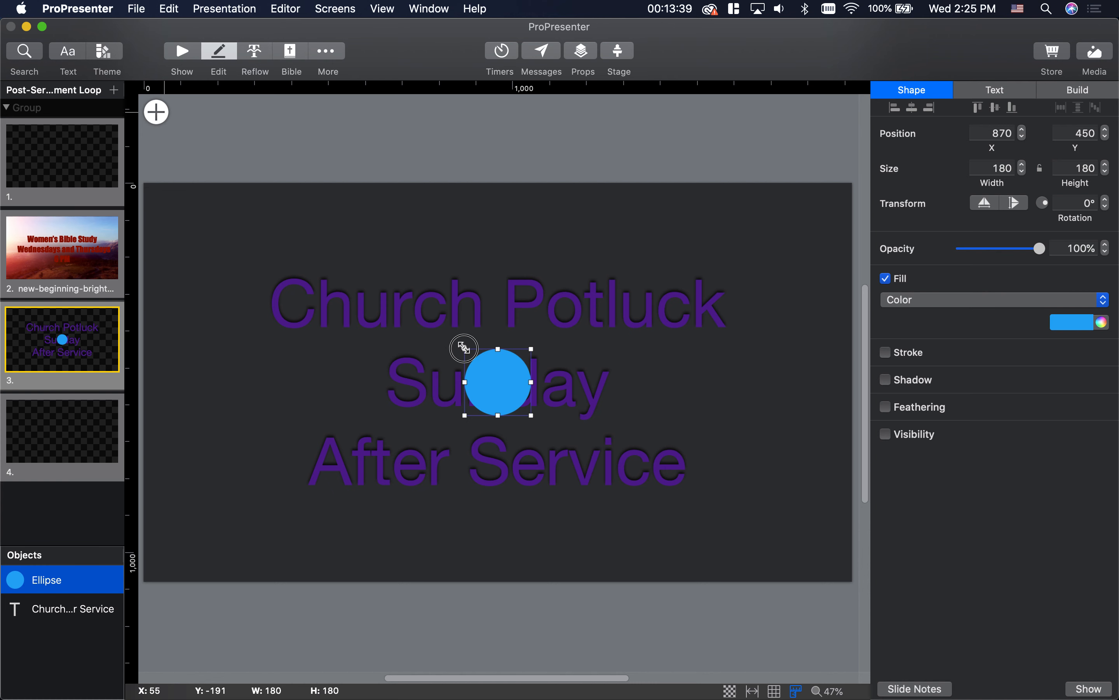
drag(465, 349, 320, 230)
key(shift)
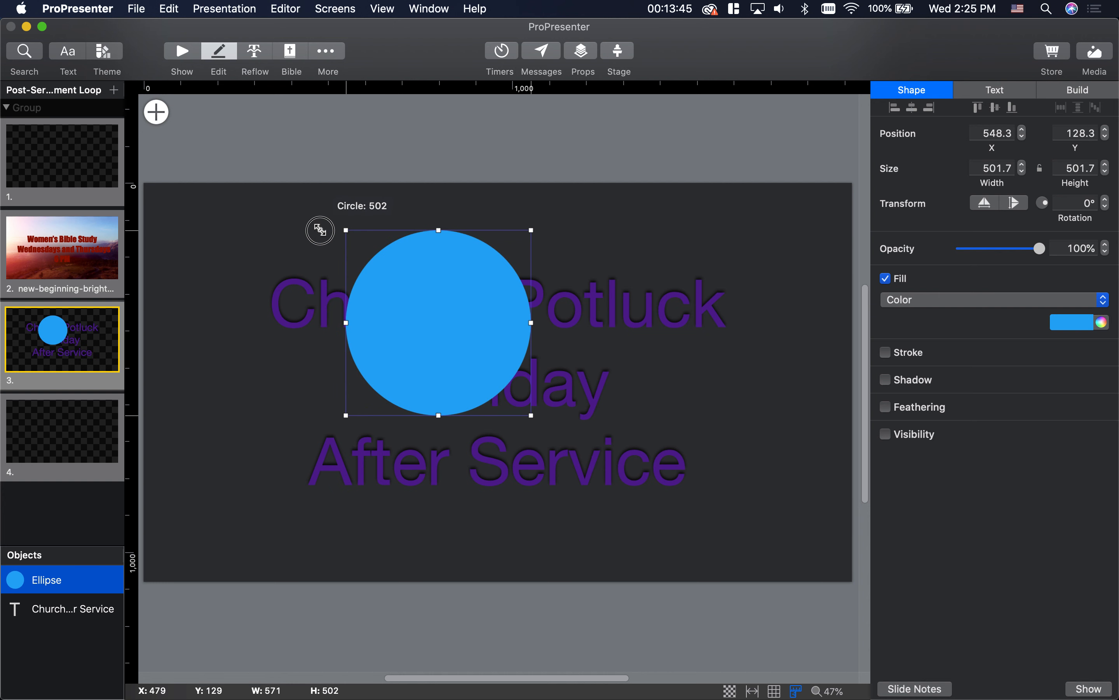
drag(320, 230, 136, 95)
Centre the circle on the slide and enlarge it to about 974 by 974.
drag(500, 279, 619, 337)
drag(620, 350, 621, 356)
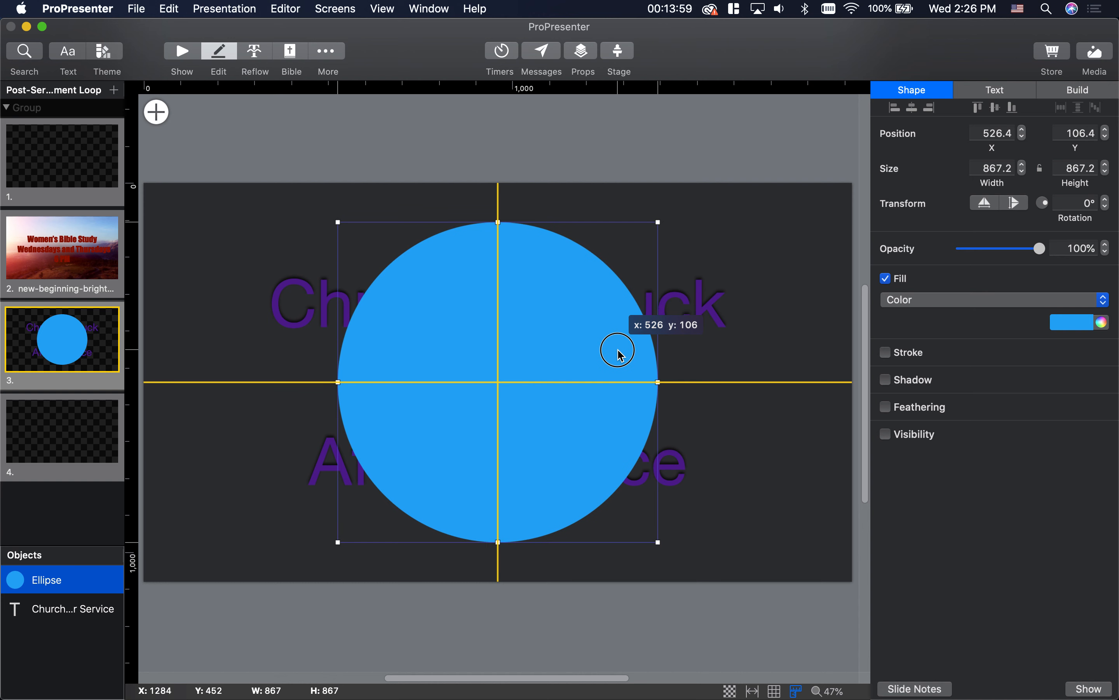
drag(620, 354, 617, 352)
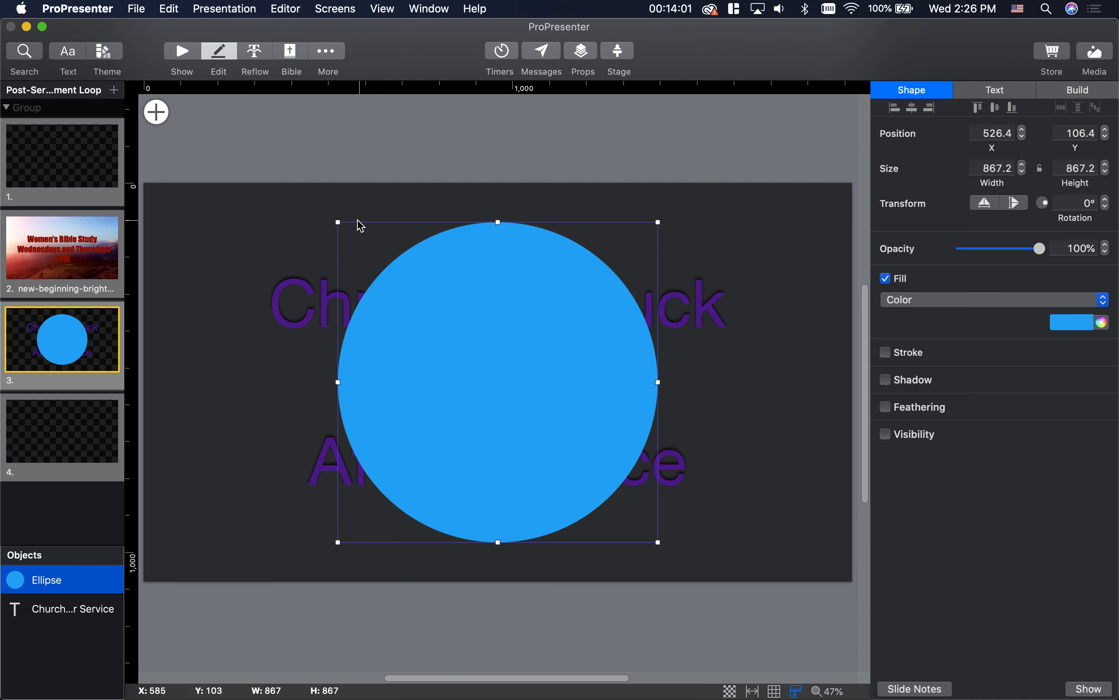
drag(337, 222, 275, 180)
drag(580, 335, 610, 347)
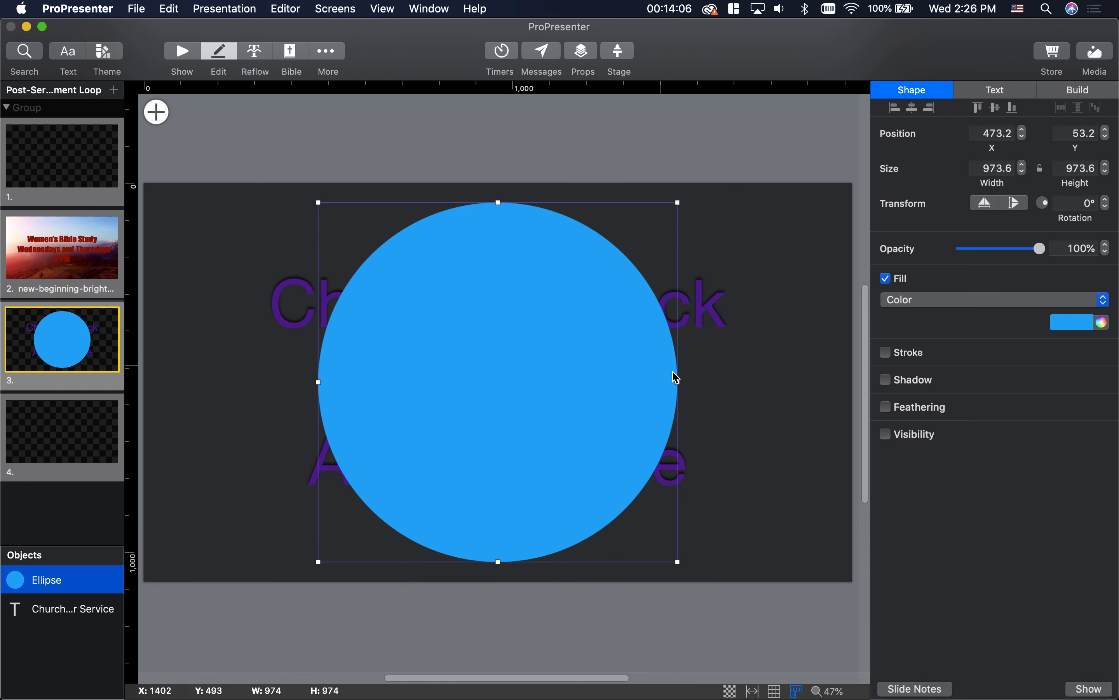
Move the Church Potluck text in front of the ellipse and show its text formatting settings.
click(42, 615)
drag(46, 613, 48, 574)
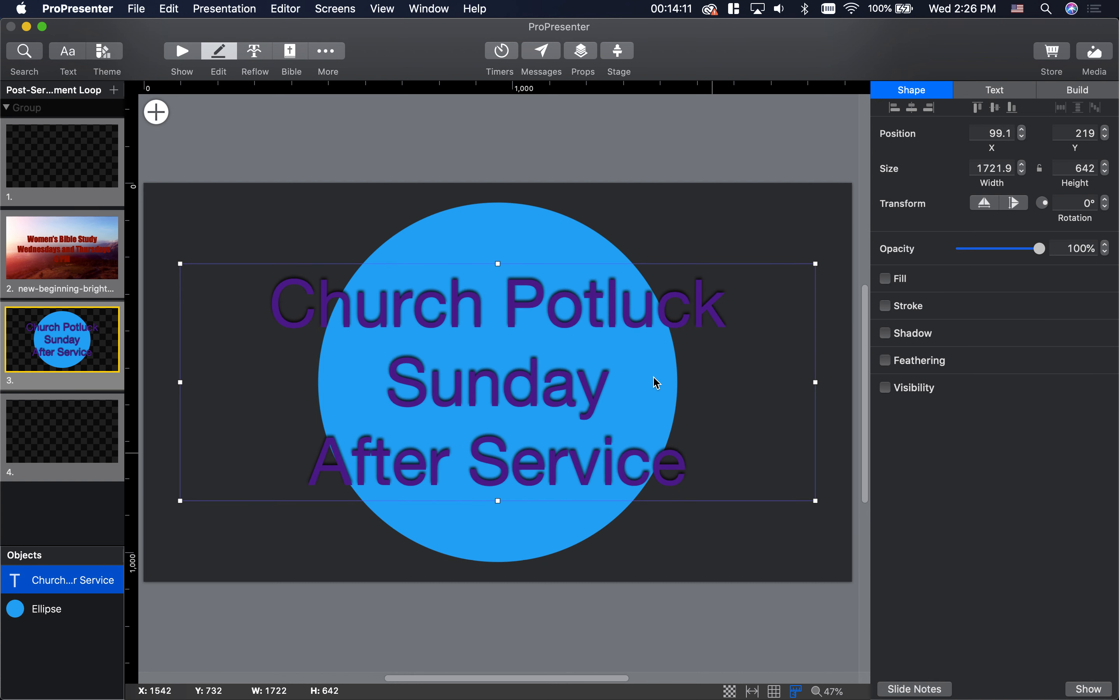
click(1006, 93)
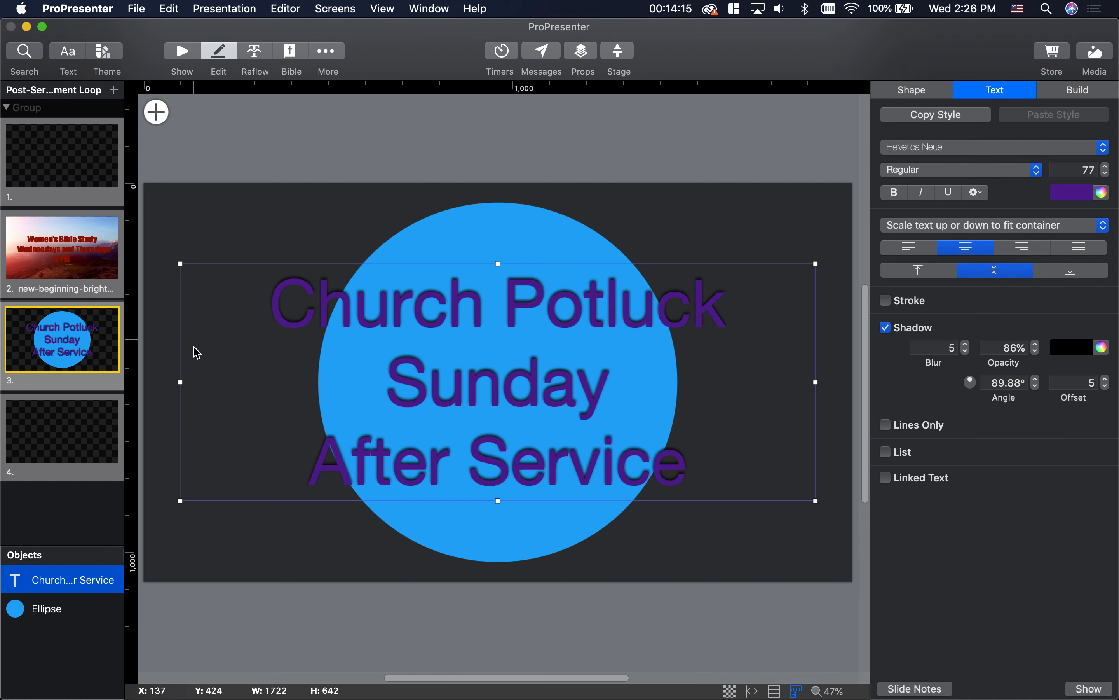
Reshape the text box to about 839 by 974 so the Church Potluck text sits within the circle.
drag(180, 382, 343, 382)
drag(816, 382, 655, 401)
drag(498, 263, 498, 202)
drag(498, 500, 502, 562)
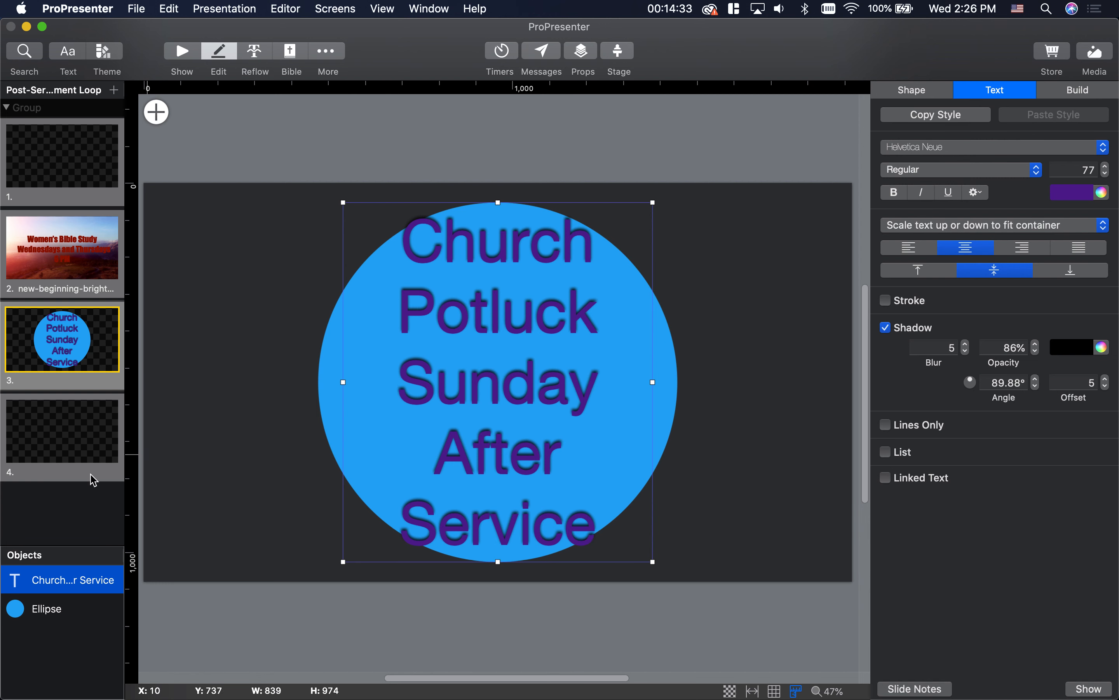
Select the ellipse behind the Church Potluck text and open its fill colour choices.
click(51, 609)
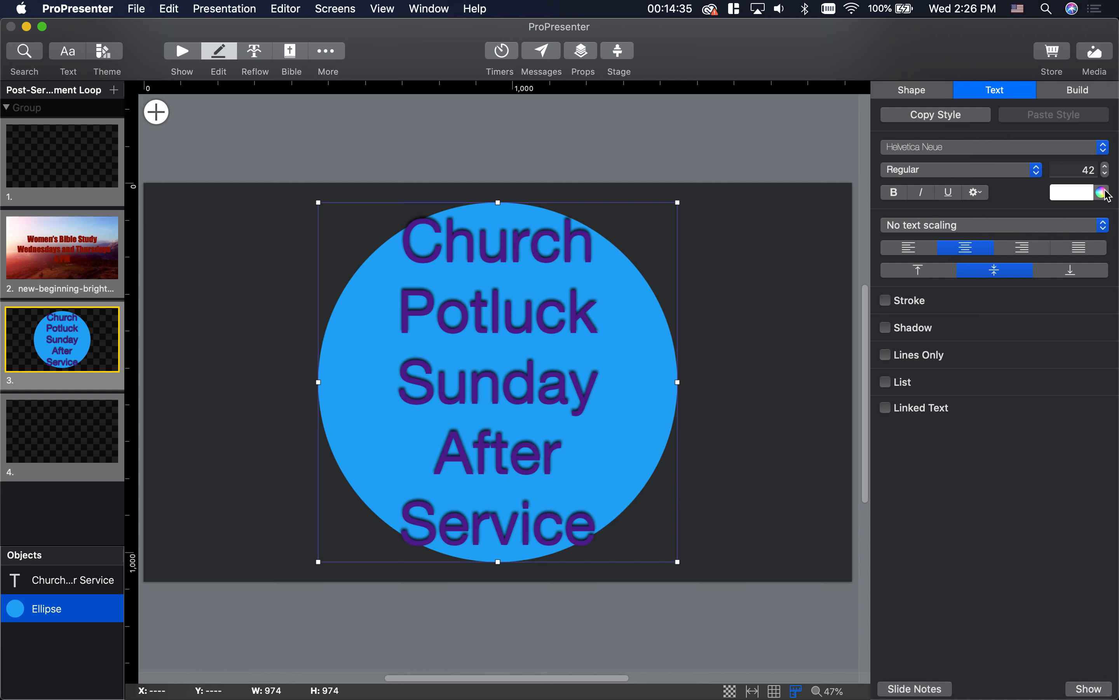
click(1104, 192)
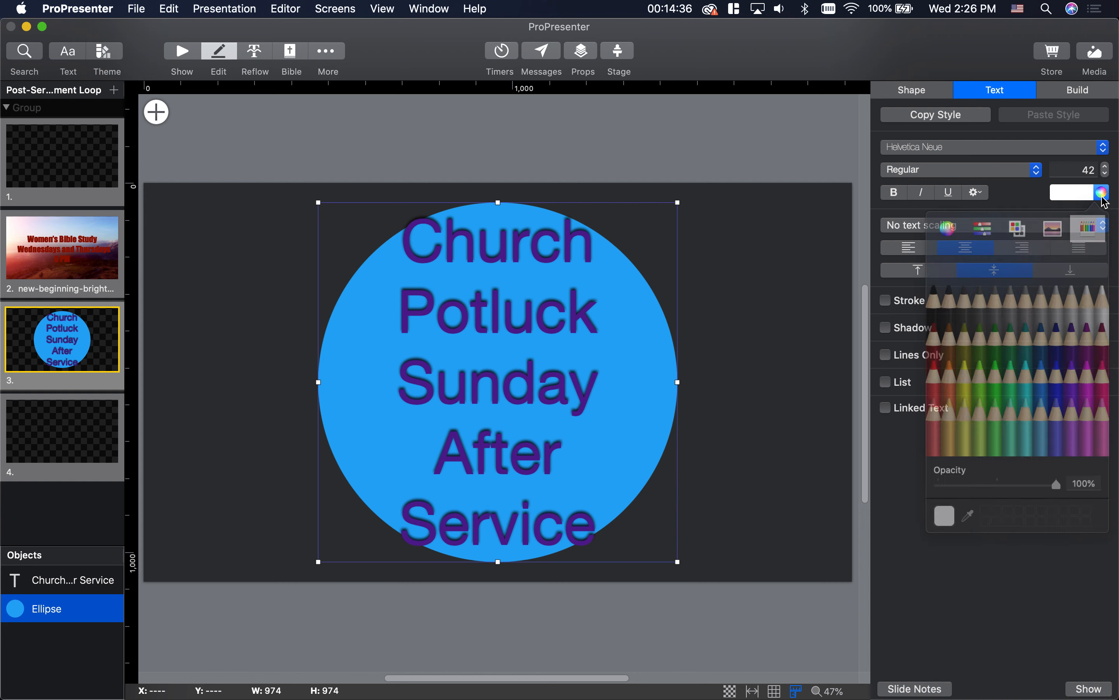
click(929, 93)
click(1103, 323)
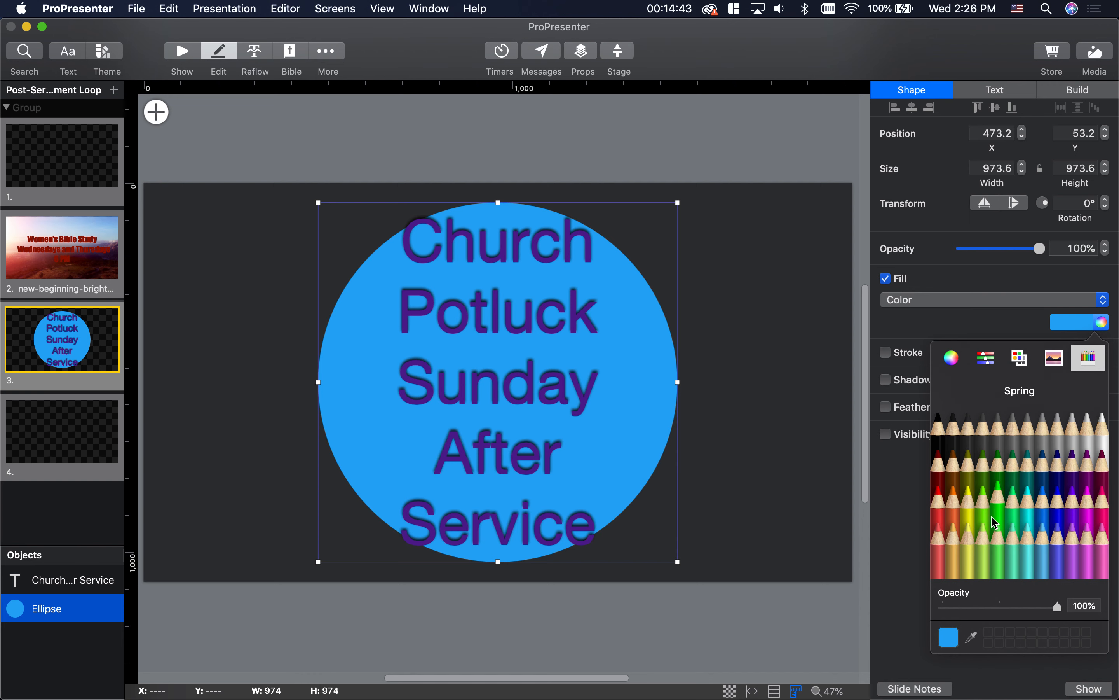
Try Magenta, Strawberry and a light grey as the circle's solid fill colour.
click(1092, 508)
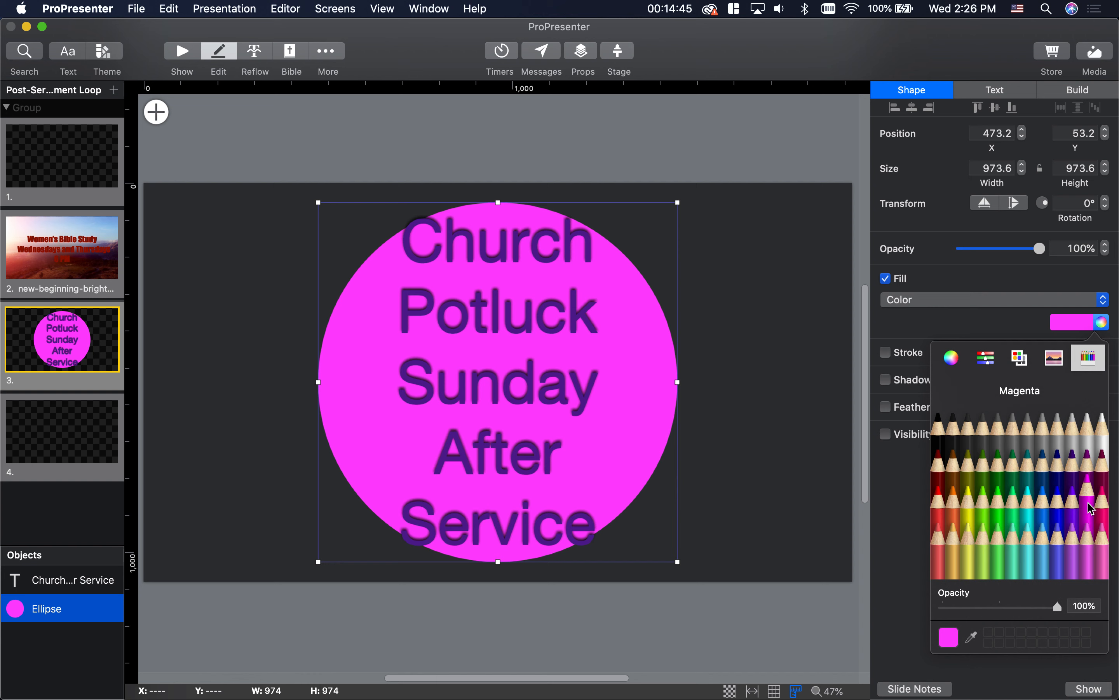
click(1110, 509)
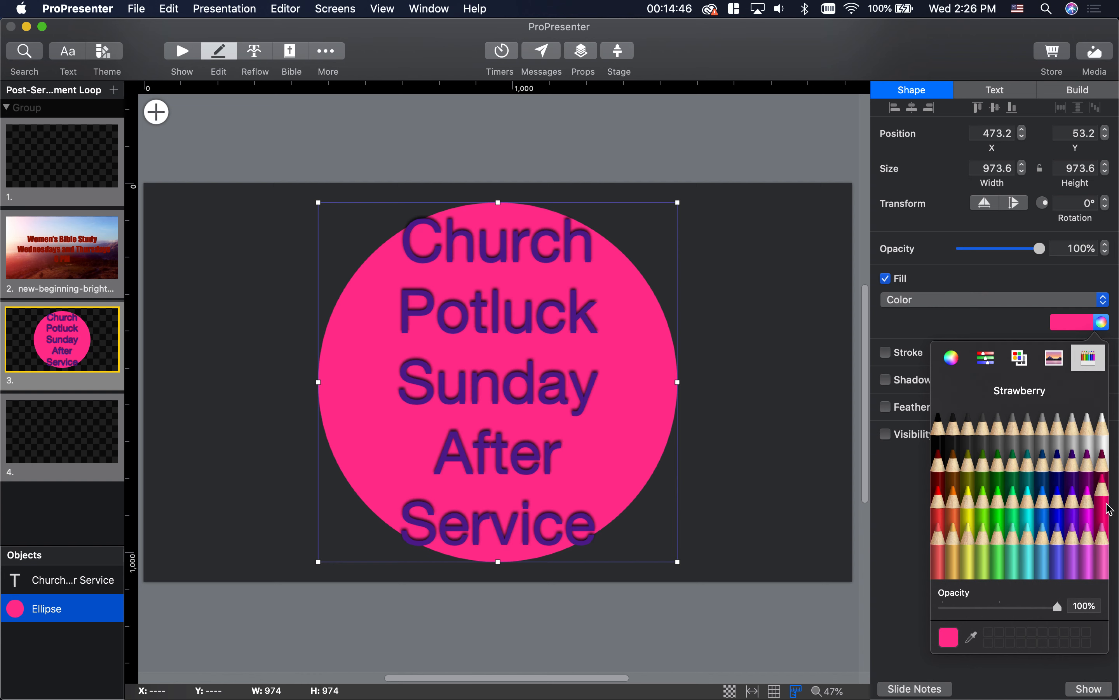
click(1086, 447)
click(1062, 444)
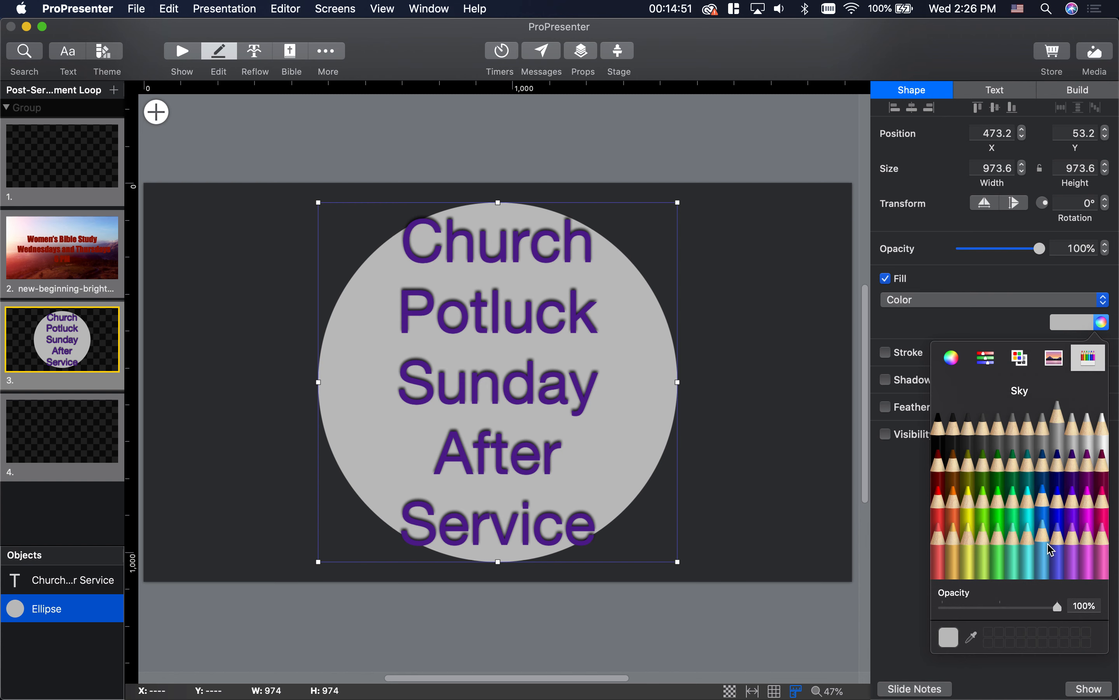
Change the circle's fill to a gradient and set its first colour to Magnesium.
click(1024, 320)
click(1001, 301)
click(1000, 315)
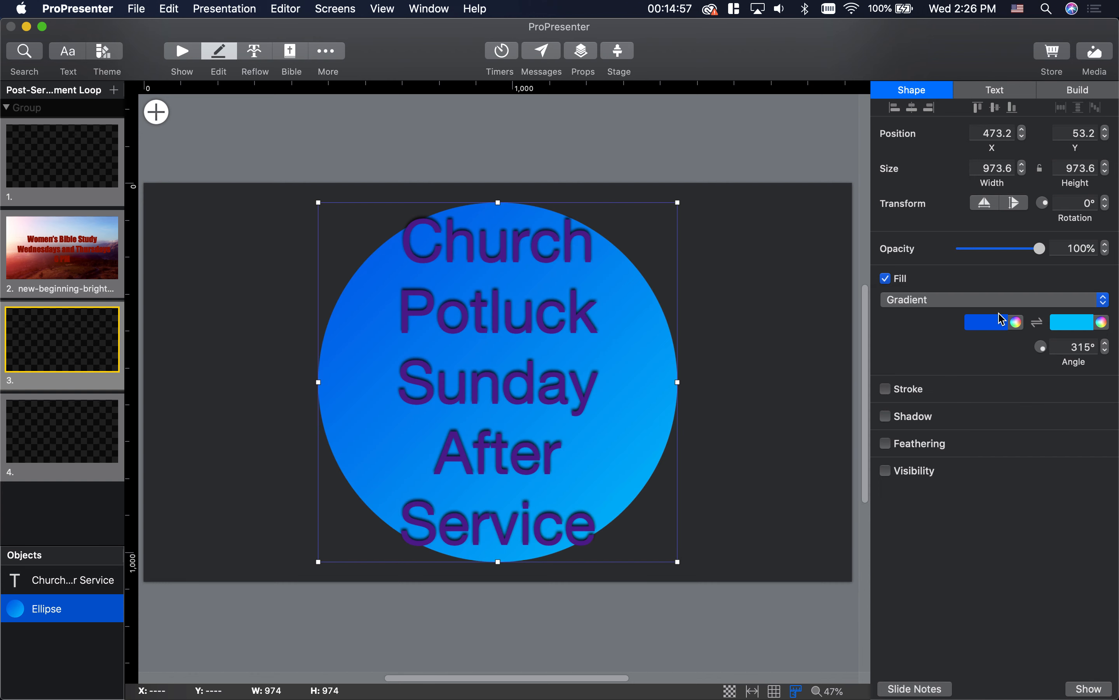
click(1018, 323)
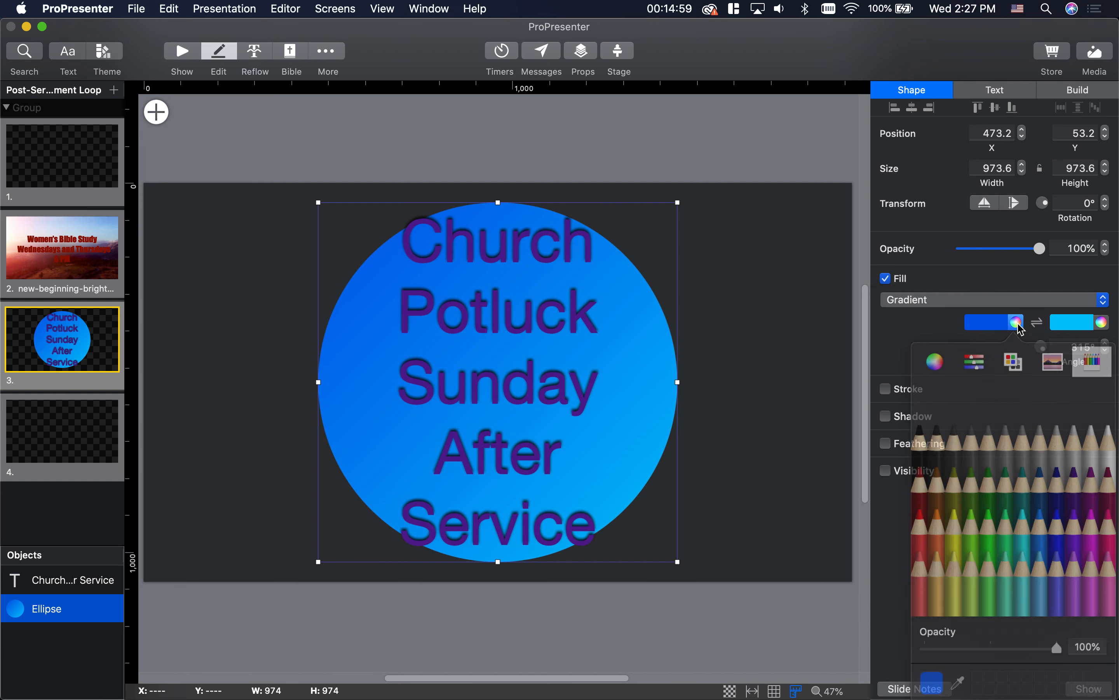
click(1056, 440)
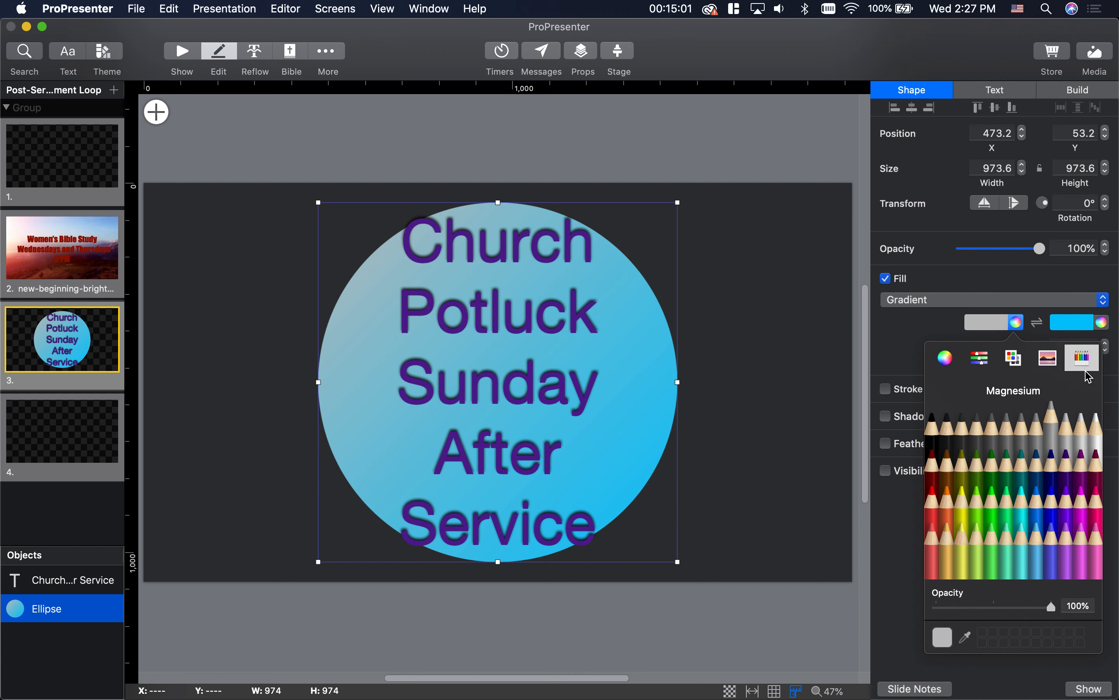
Set the gradient's second colour to a dark crimson from the colour wheel, with opacity at 100%.
click(1103, 323)
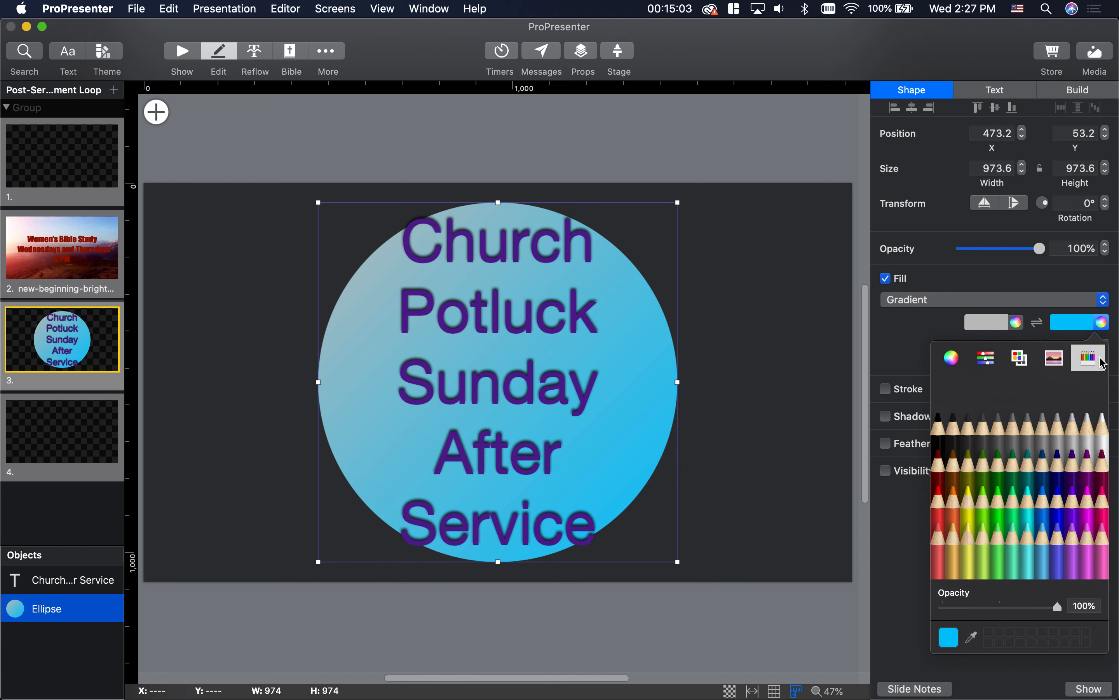
click(1004, 484)
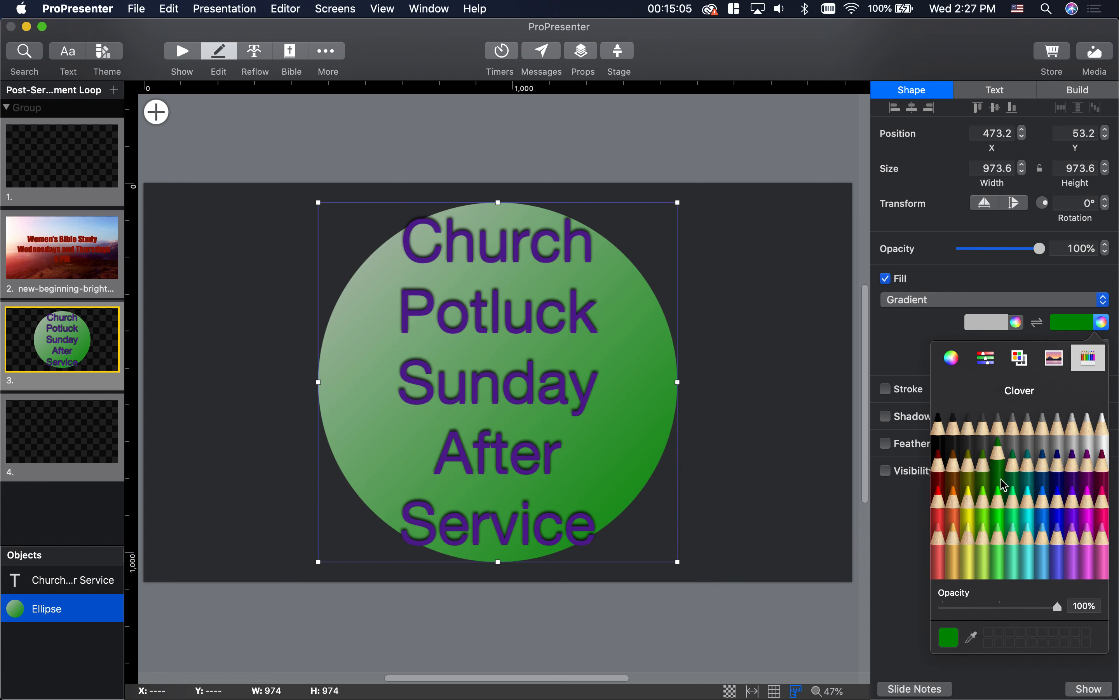
click(951, 361)
mouse_move(992, 462)
mouse_down()
mouse_move(990, 412)
mouse_move(1003, 427)
mouse_move(964, 462)
mouse_move(995, 502)
mouse_move(1057, 481)
mouse_move(1092, 502)
mouse_up()
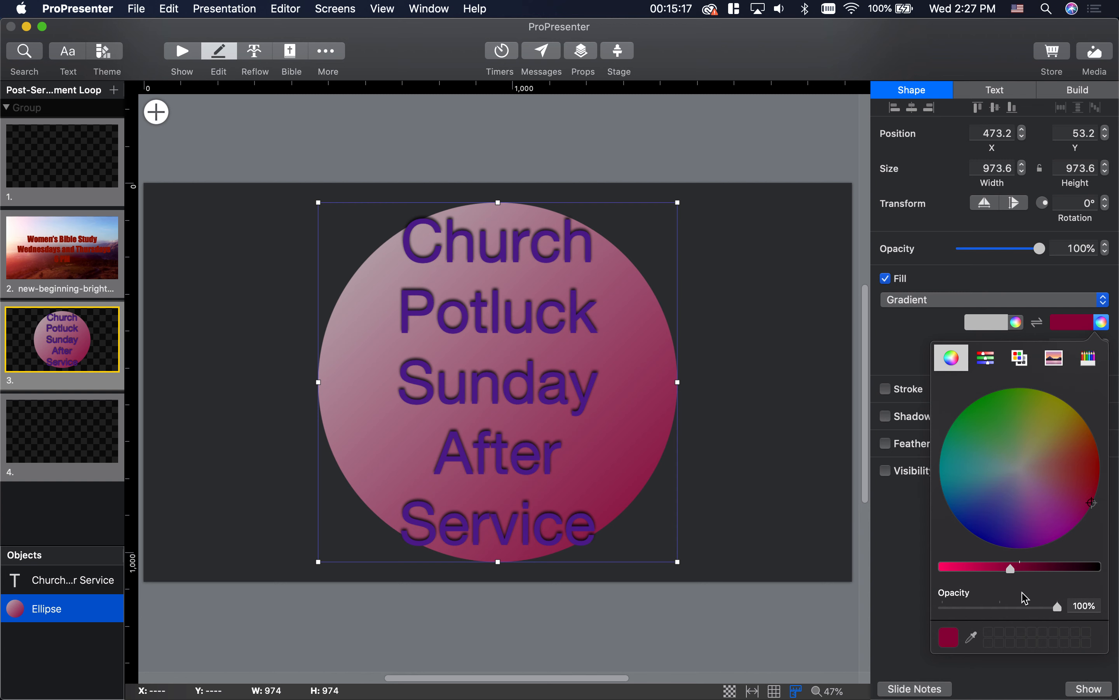
drag(1057, 607, 1103, 606)
click(922, 338)
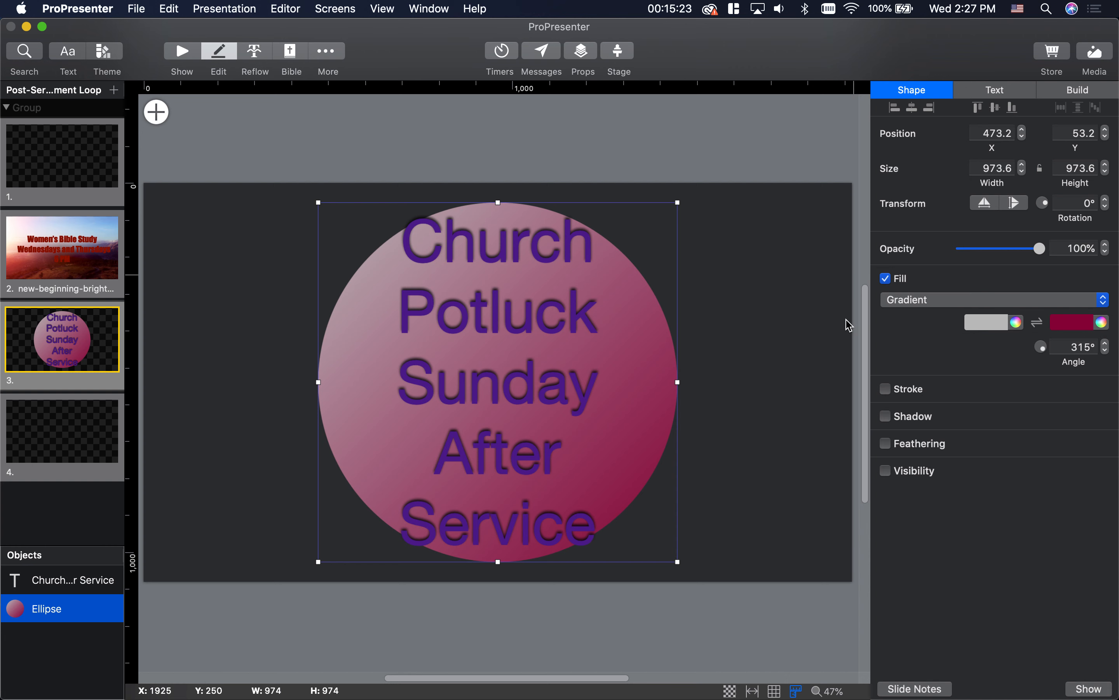
Turn the circle's fill off and back on, and deselect the circle.
click(886, 279)
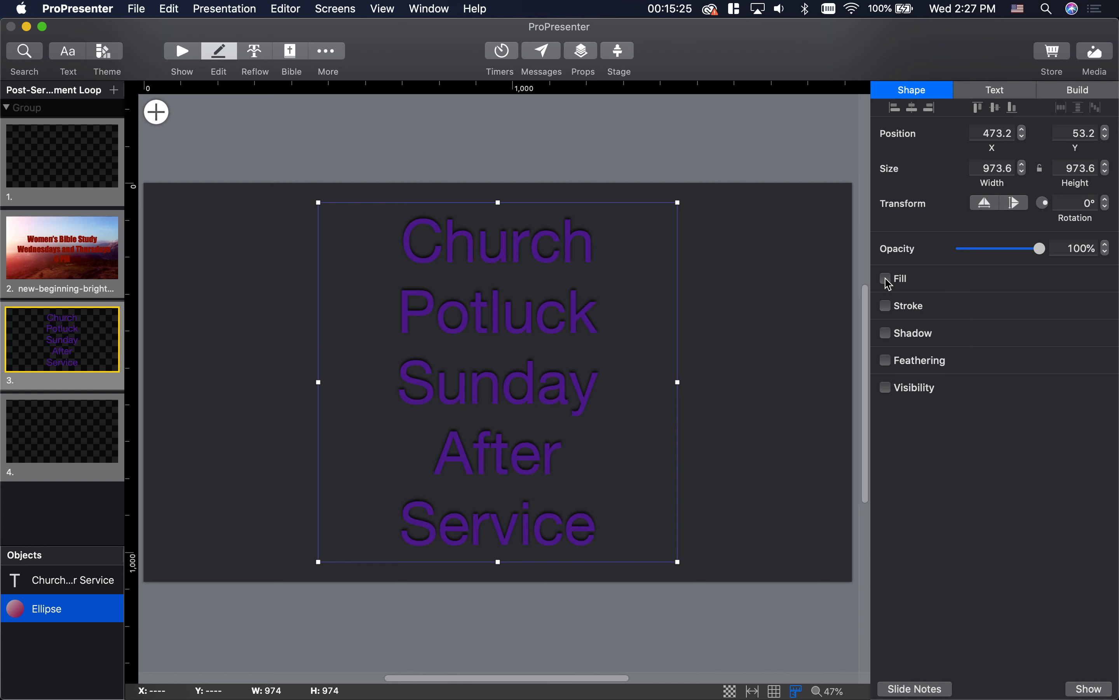
click(886, 279)
click(763, 338)
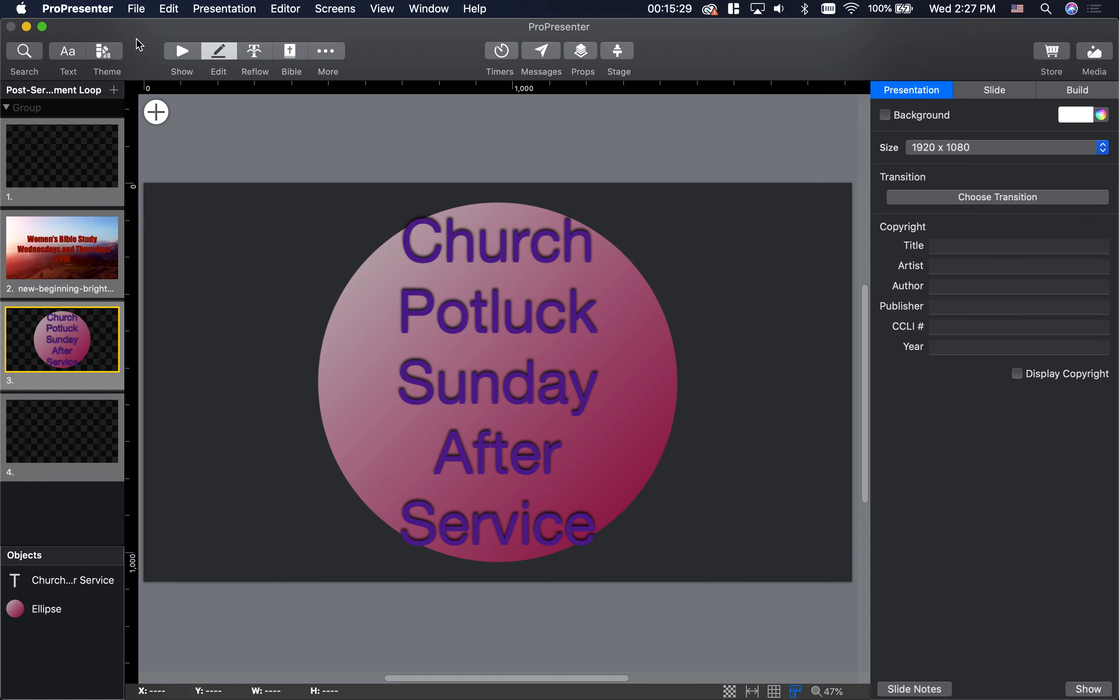
Present slide 3 on the audience output and clear the output.
click(178, 54)
click(539, 196)
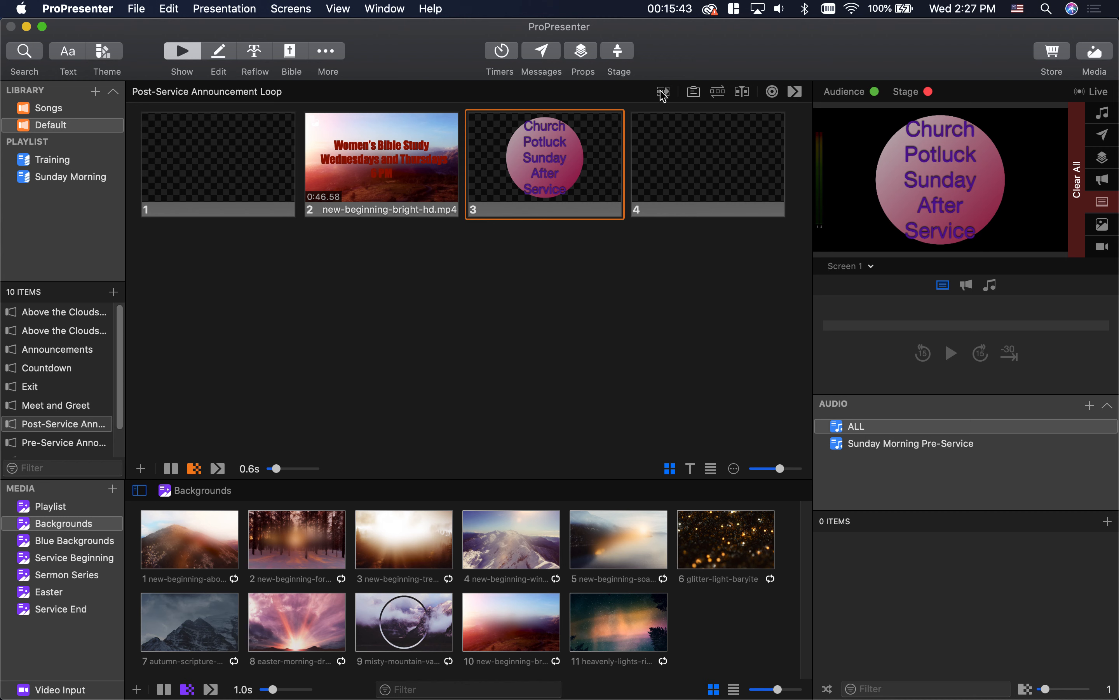
click(1078, 168)
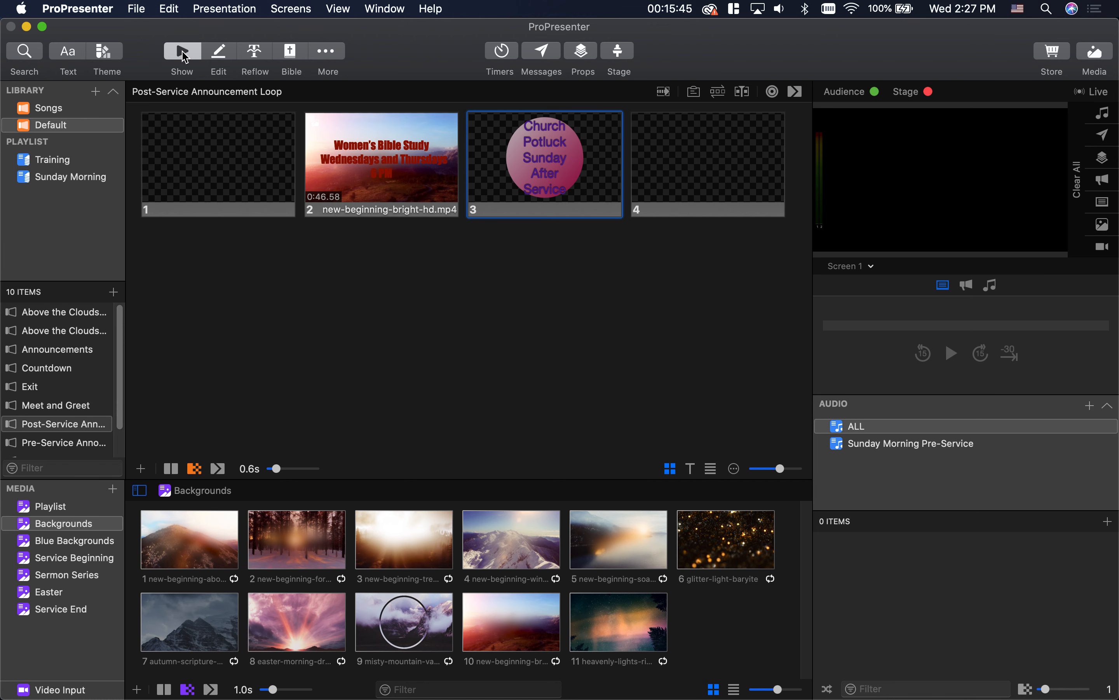
Hide the media bin and open the Above the Clouds Title slide for editing.
click(1094, 54)
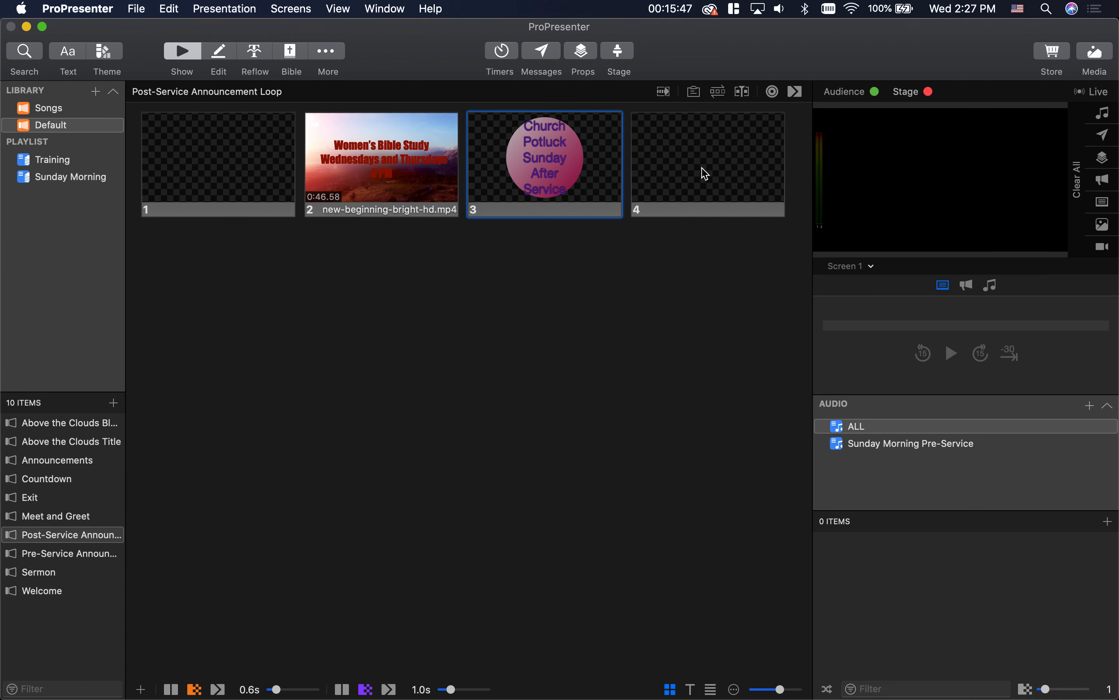
click(49, 430)
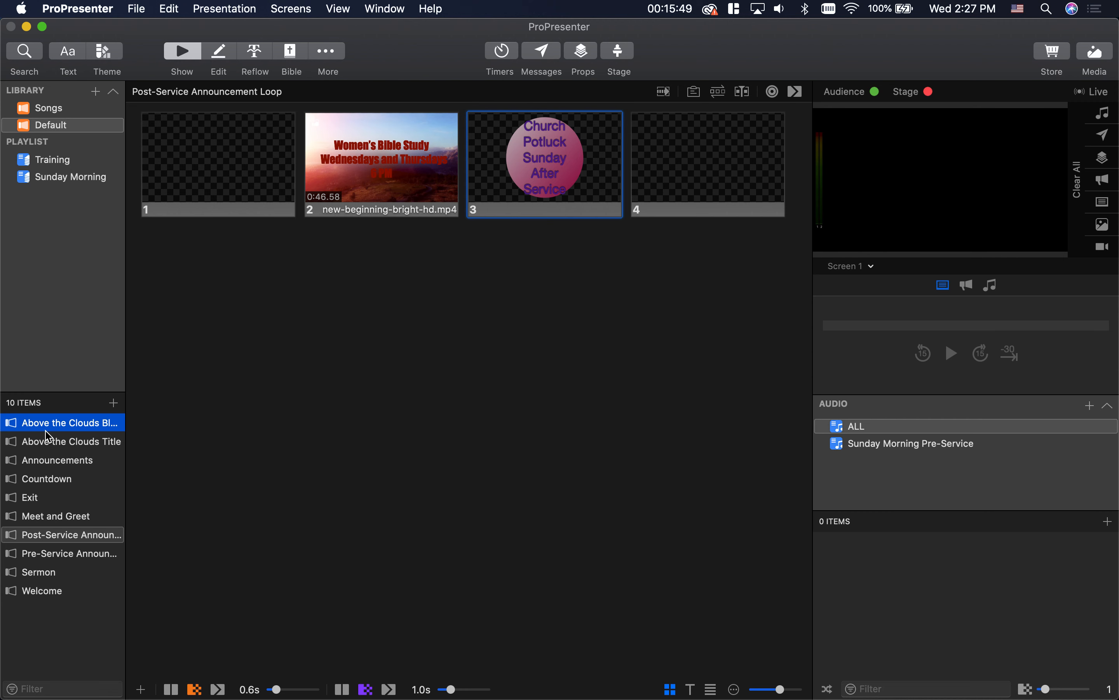
click(53, 445)
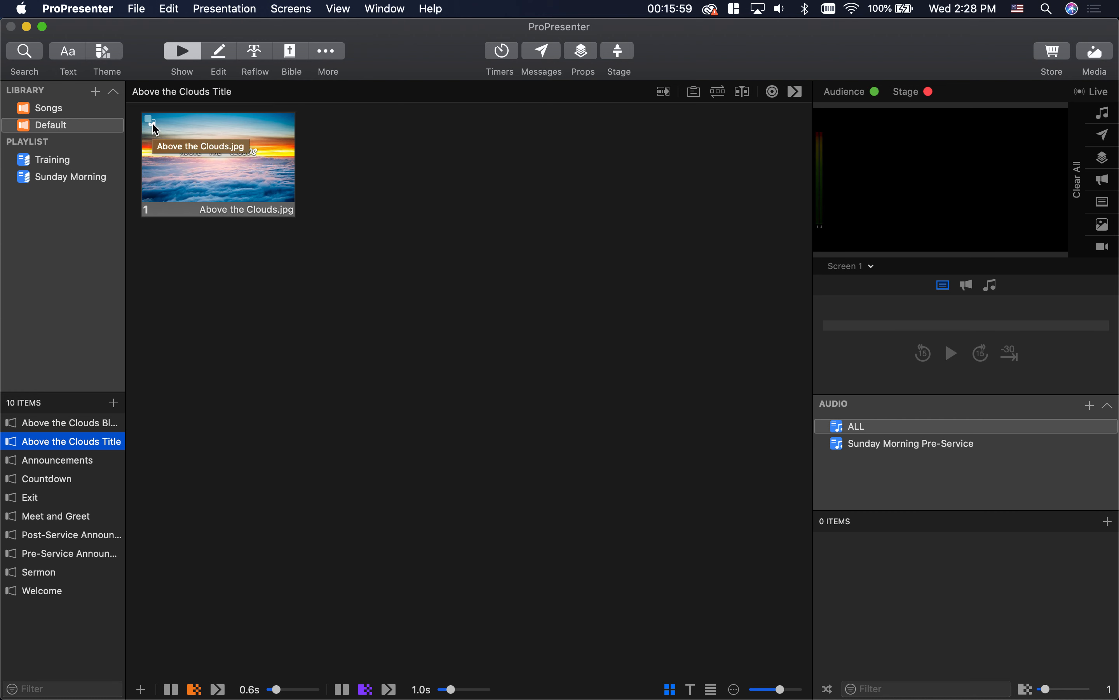
right_click(223, 158)
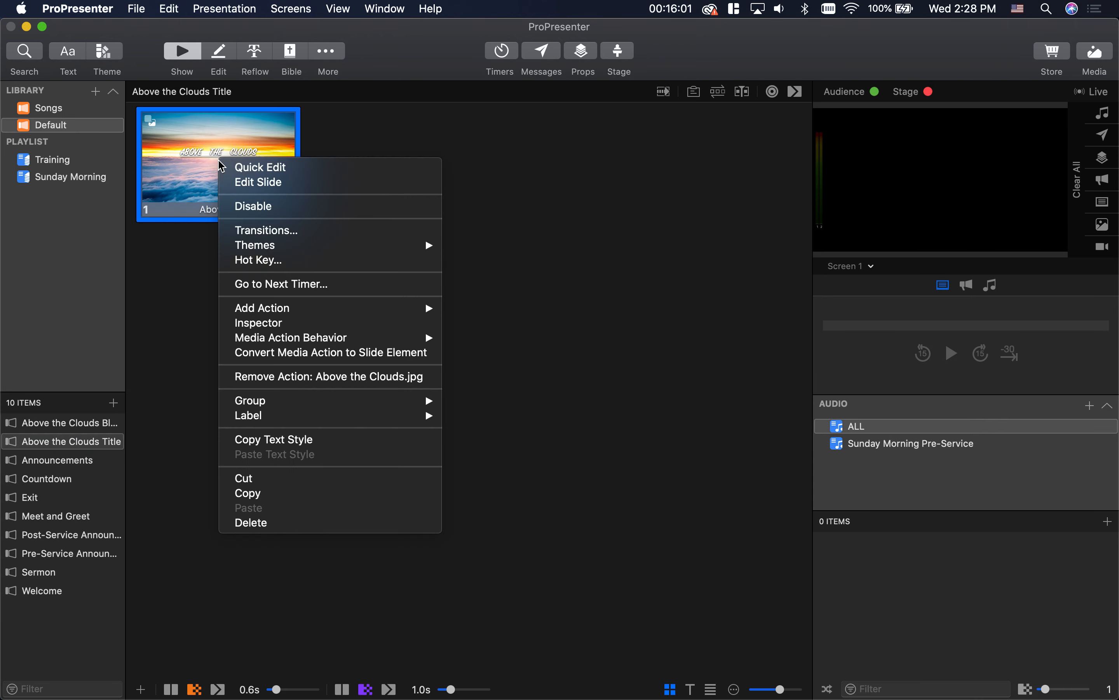
click(257, 182)
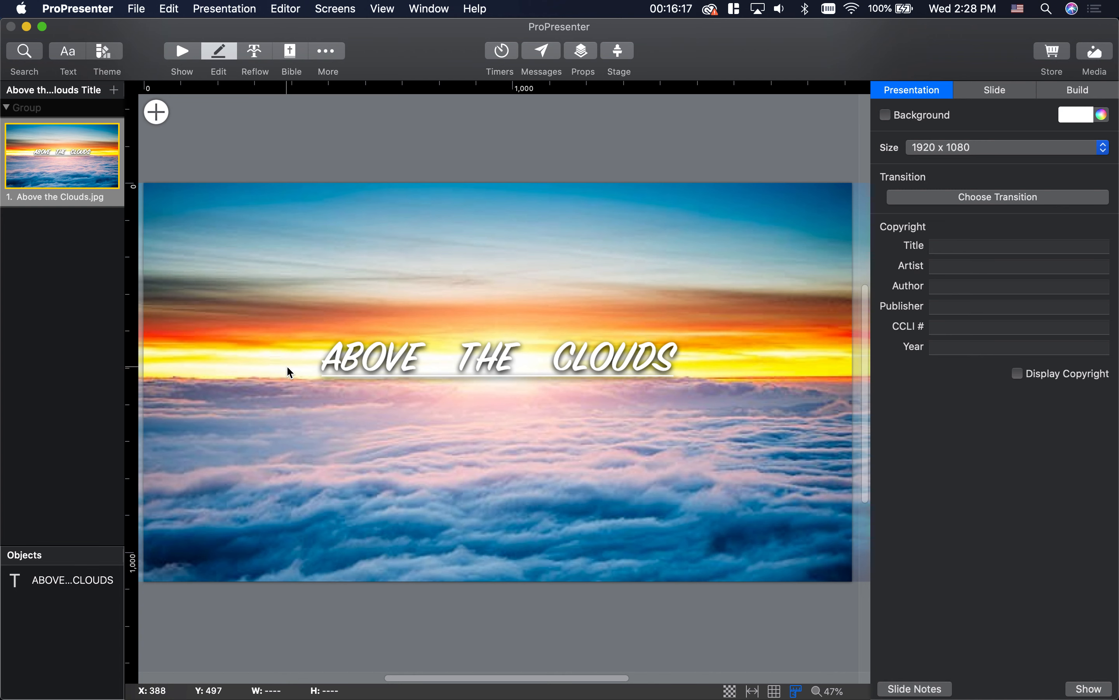
Examine the shape and text formatting of the ABOVE THE CLOUDS title and return to the show view.
click(58, 582)
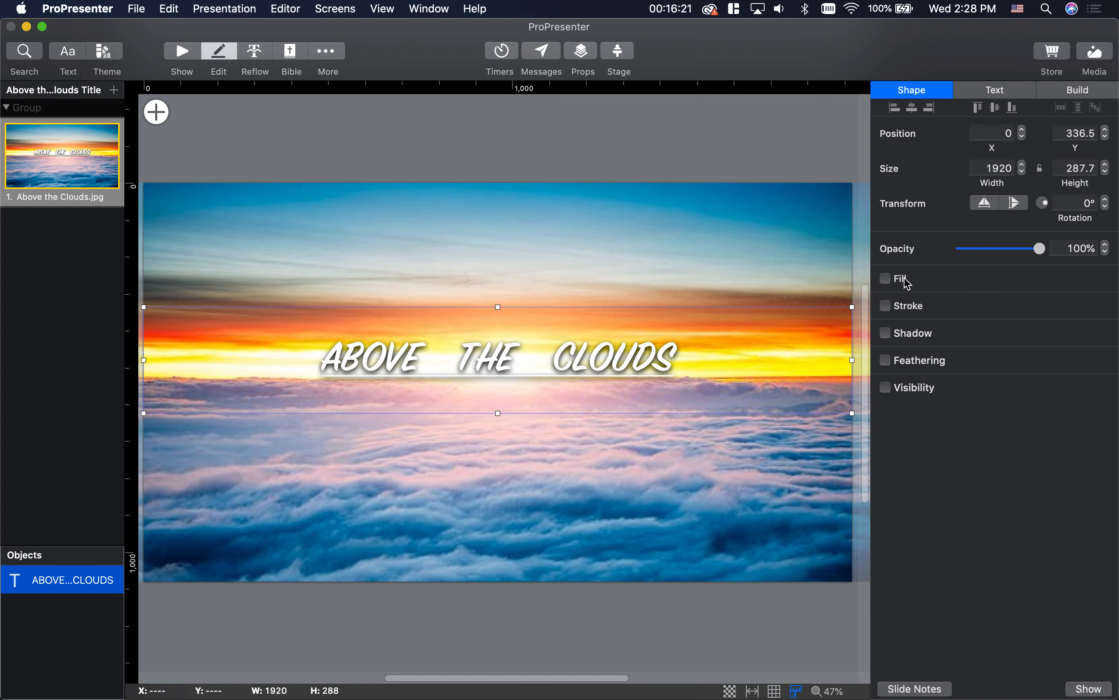
click(995, 89)
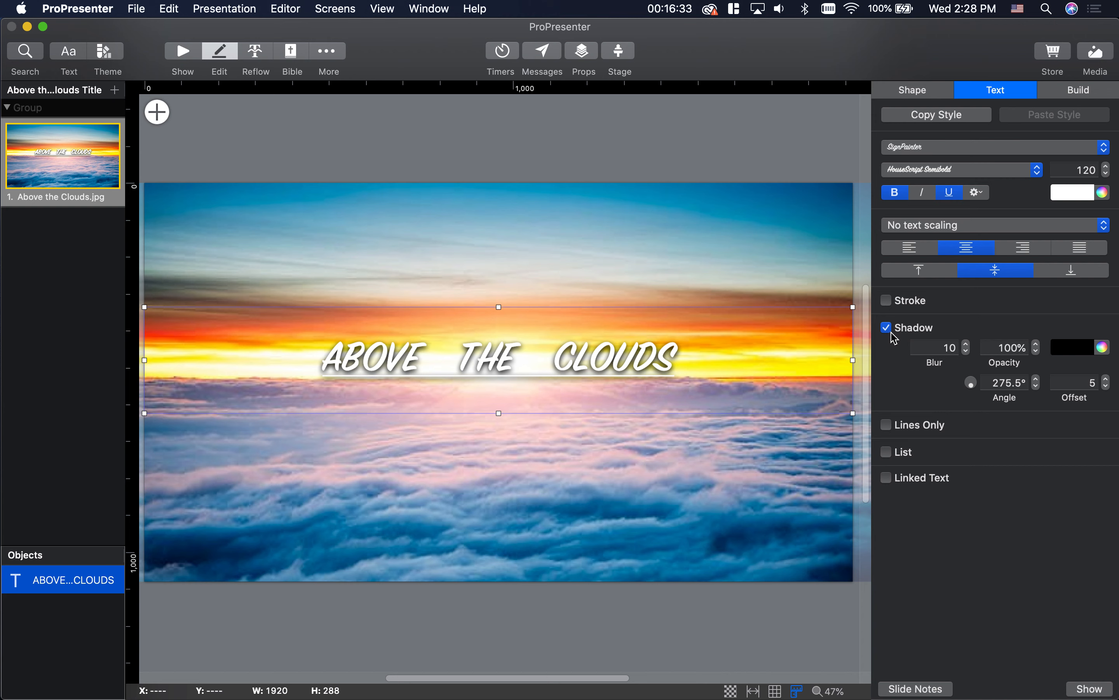
click(516, 133)
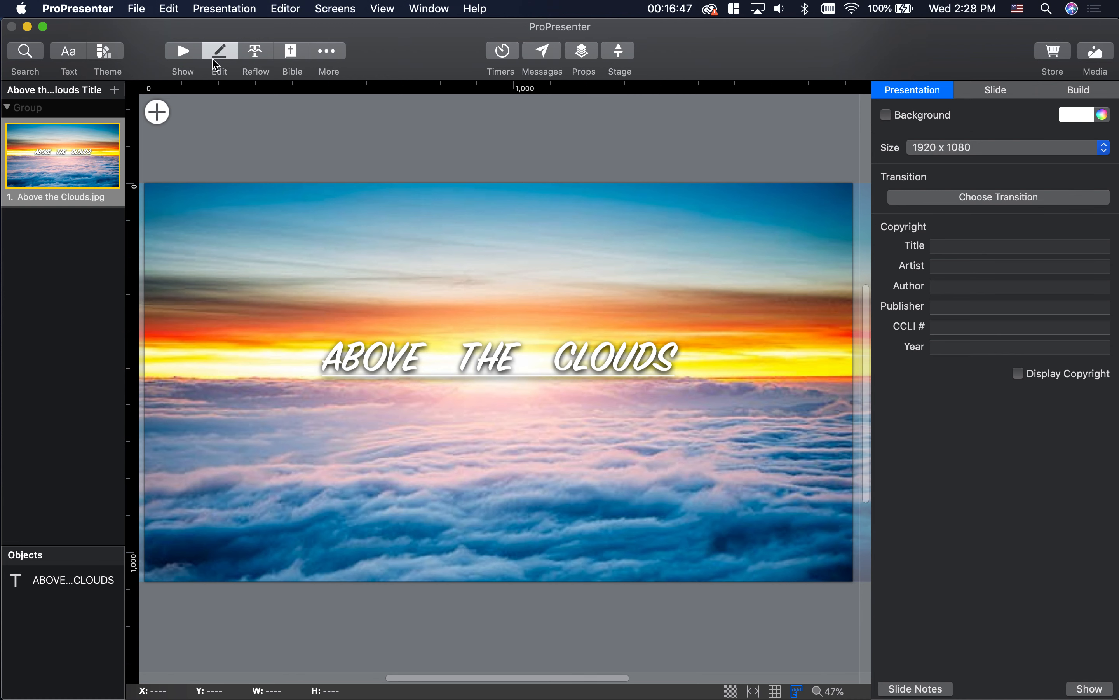
click(185, 51)
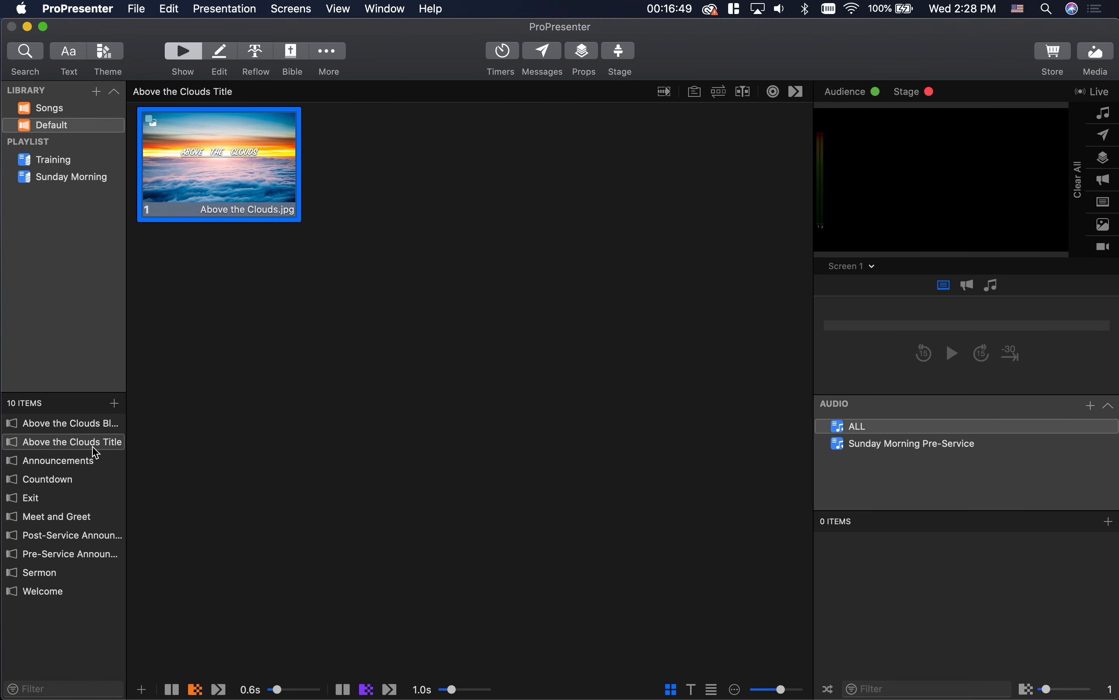
Present the Welcome slide live and look at its WELCOME! text in the slide editor.
click(55, 591)
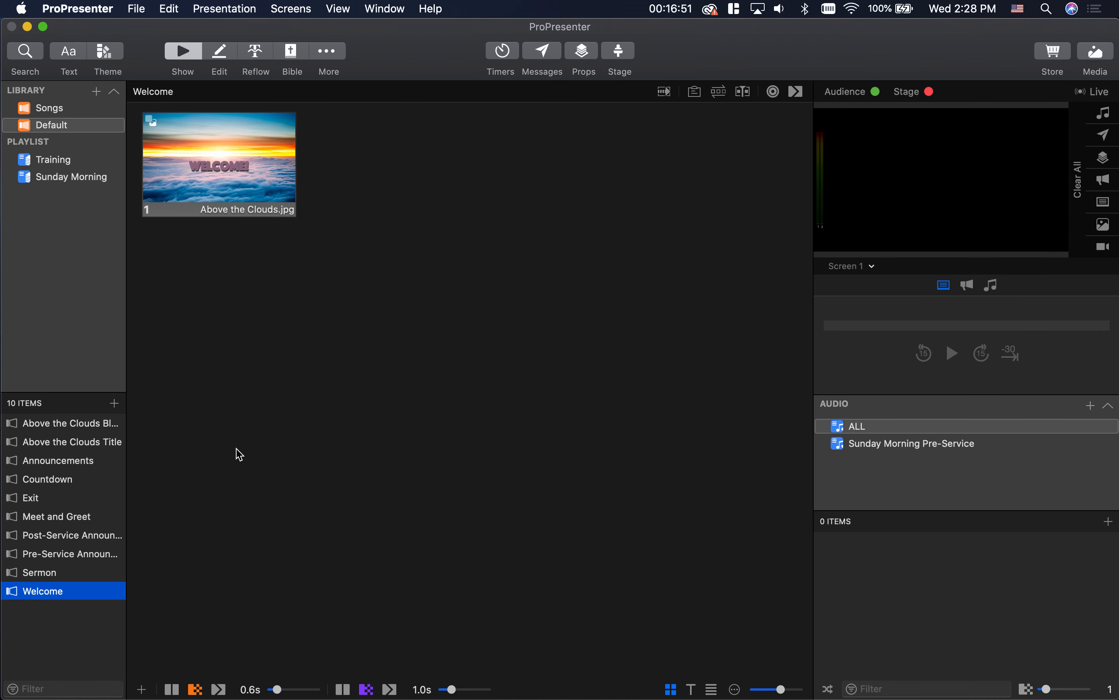
click(238, 176)
right_click(238, 175)
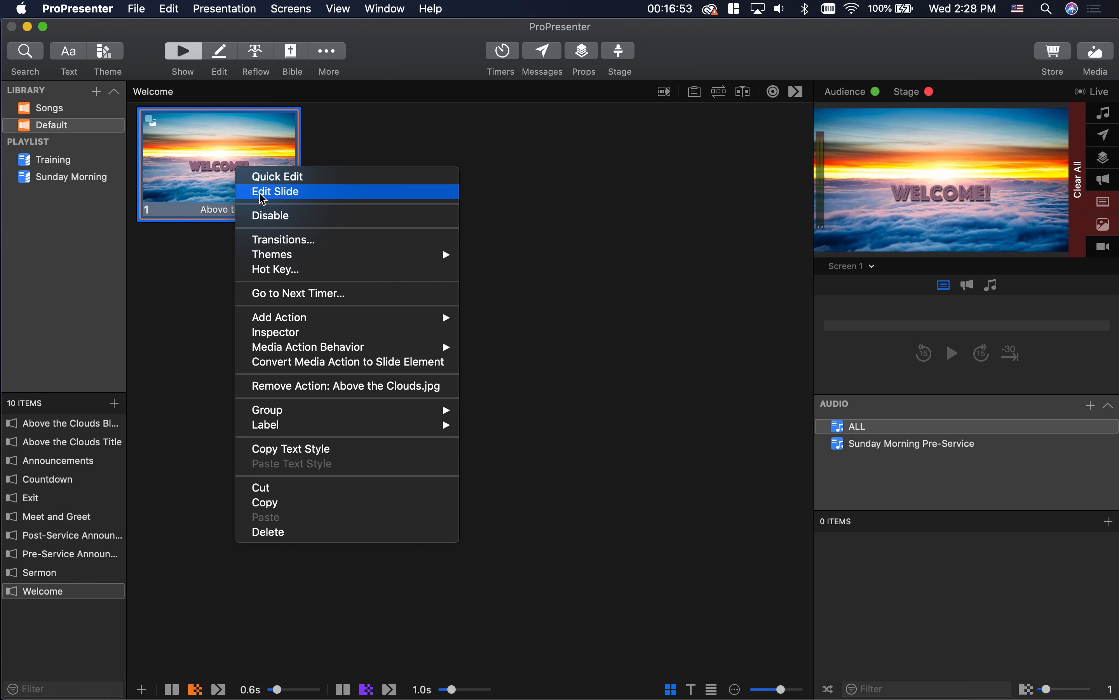
click(269, 118)
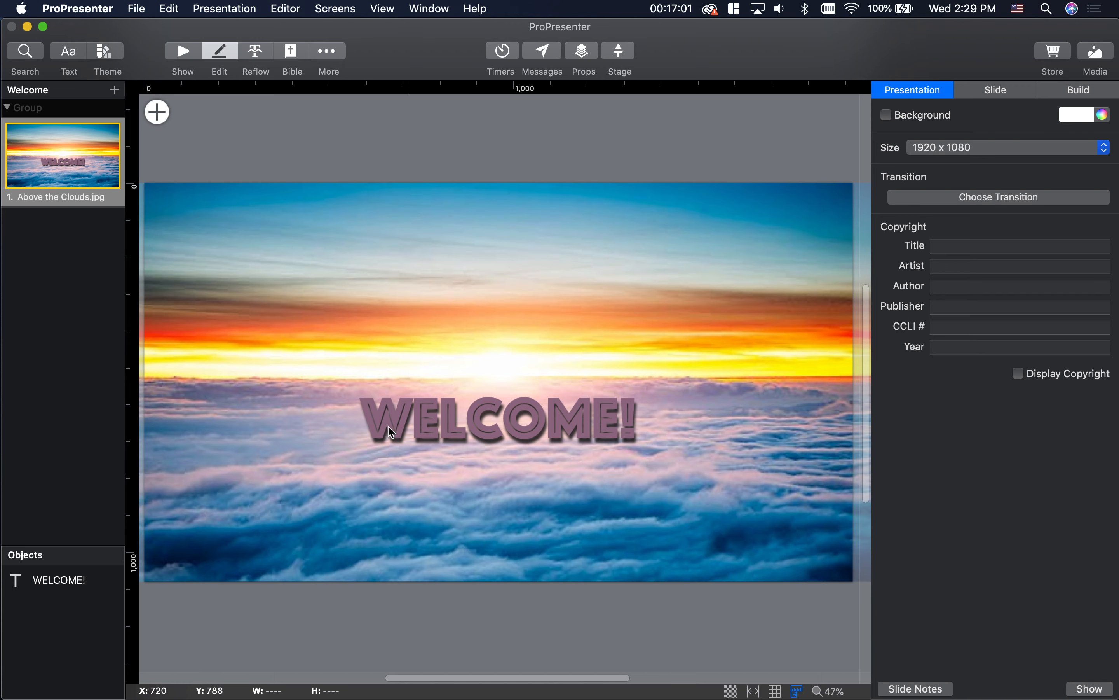
click(183, 51)
Present the Exit slide live, open it for editing and select the GOOD EVENING! text.
click(45, 495)
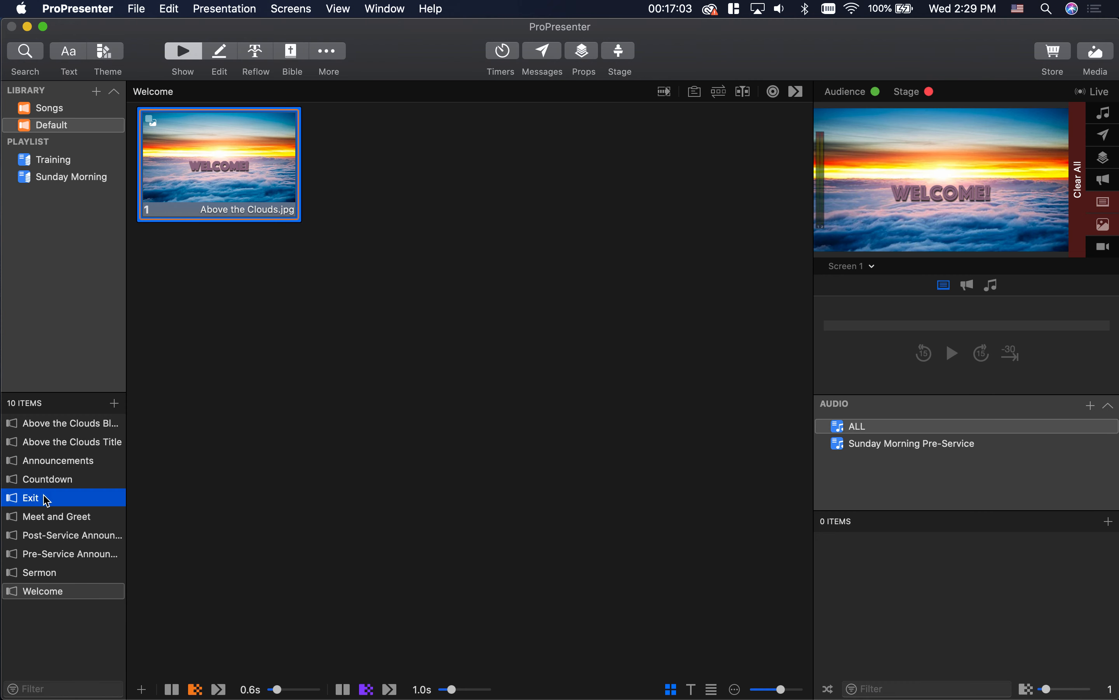
click(233, 180)
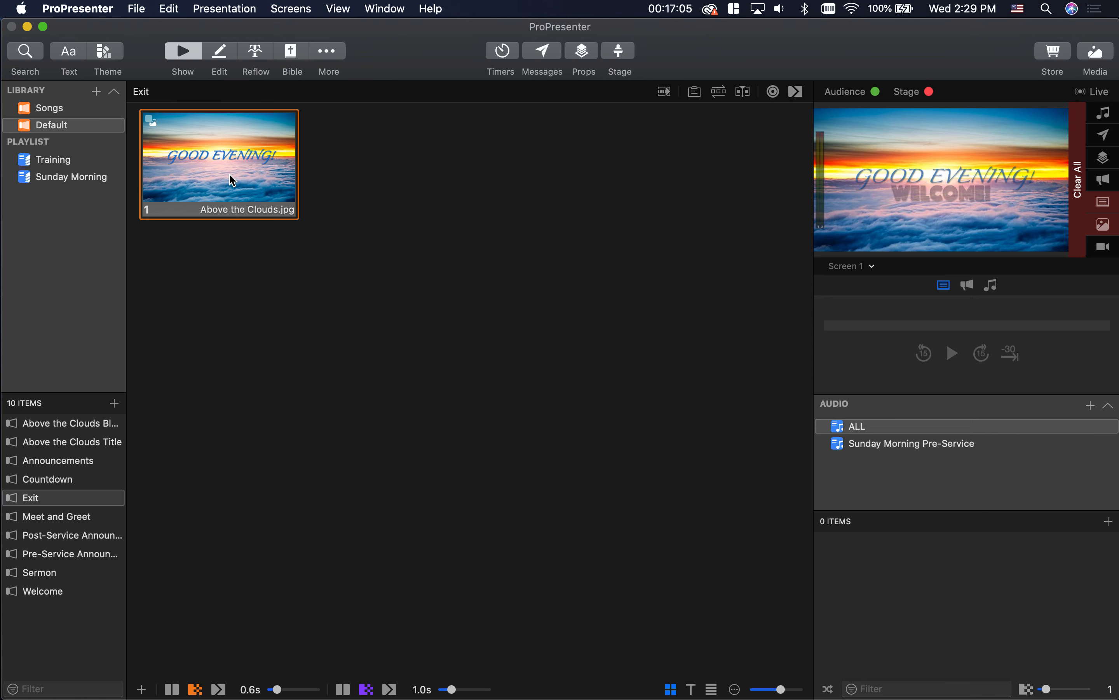
right_click(248, 155)
click(290, 177)
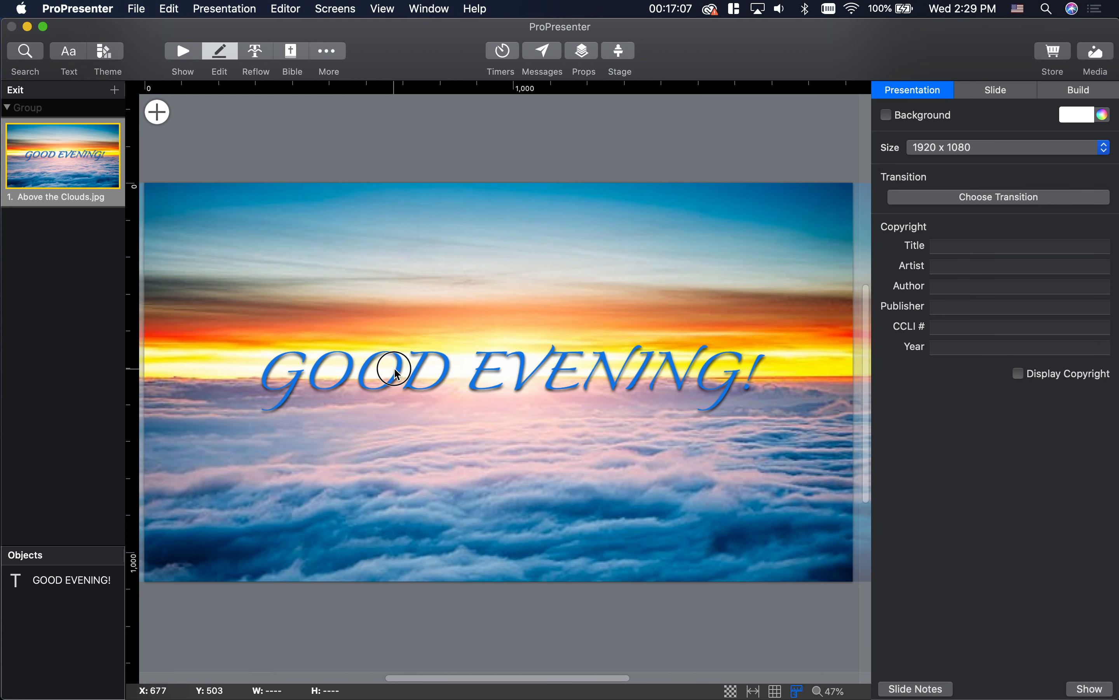
click(393, 370)
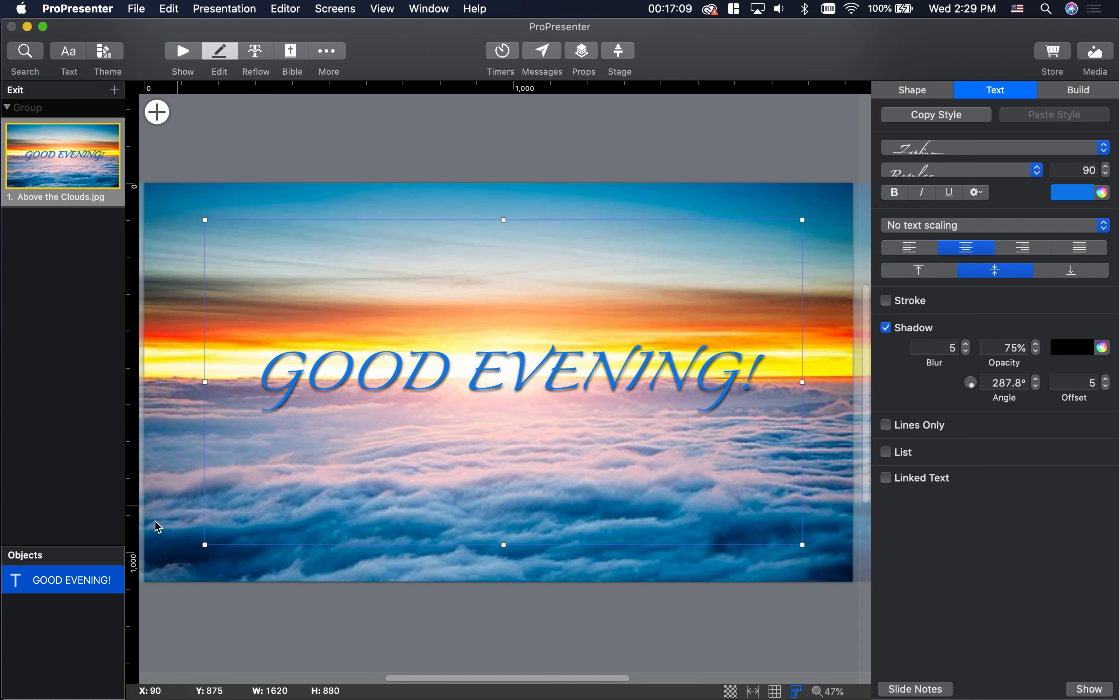
Add a rectangle shape to the Exit slide.
click(158, 112)
mouse_move(215, 159)
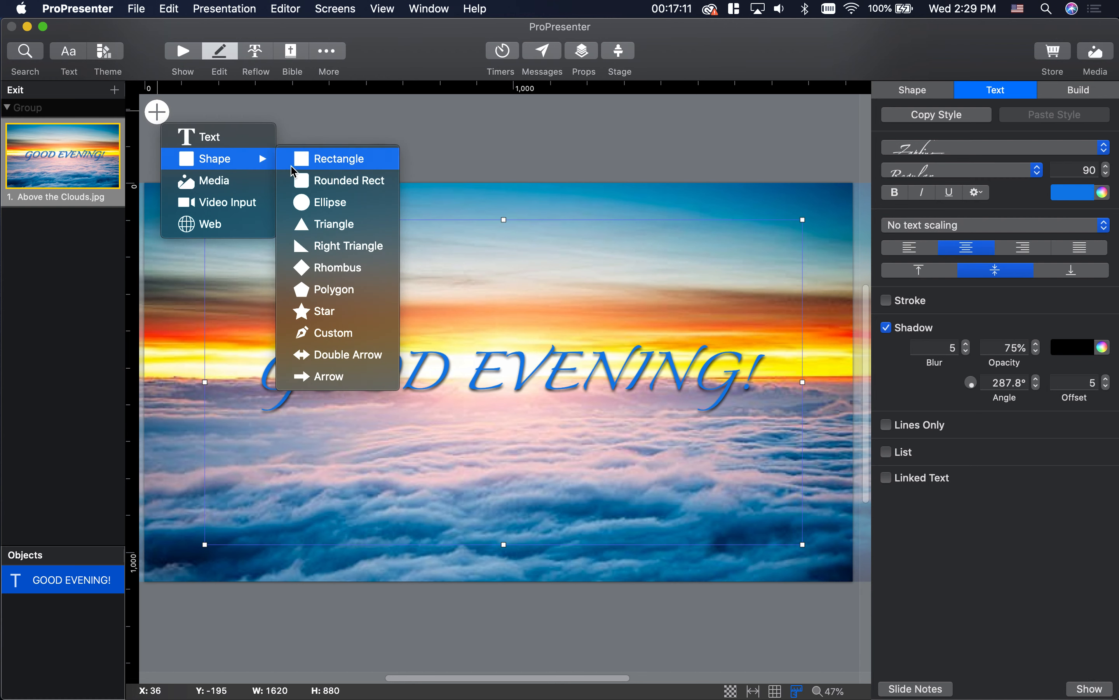
click(326, 164)
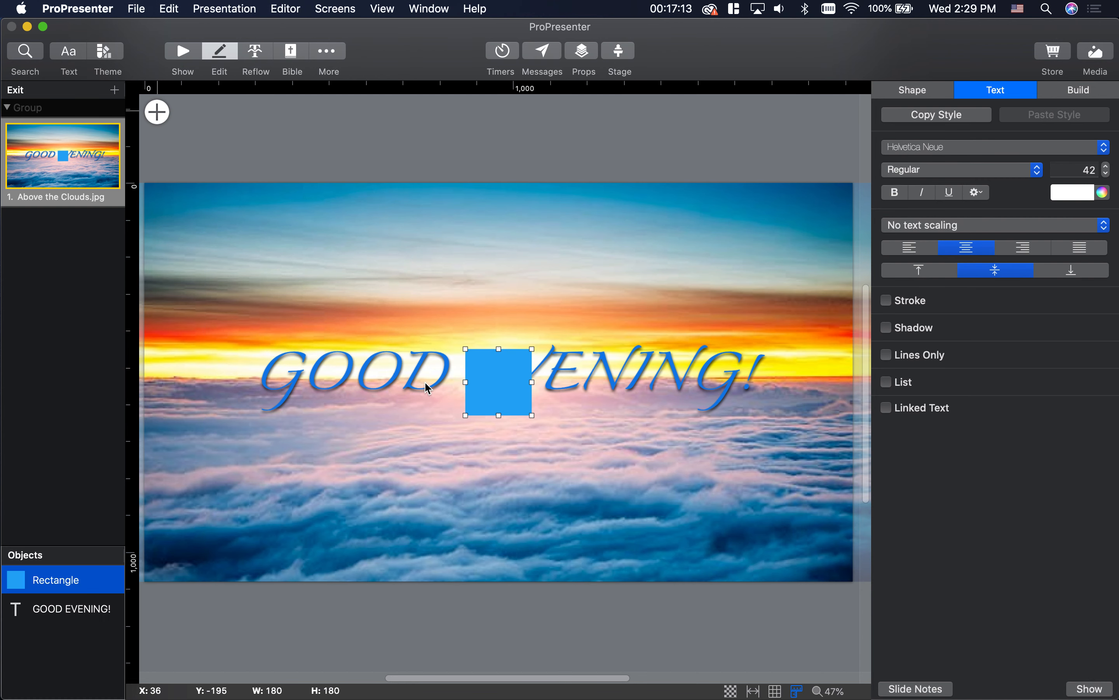
Stretch the rectangle across the Exit slide to about 1962 wide by 180 high and move it up to about Y 413.
drag(472, 384, 221, 383)
drag(788, 379, 867, 379)
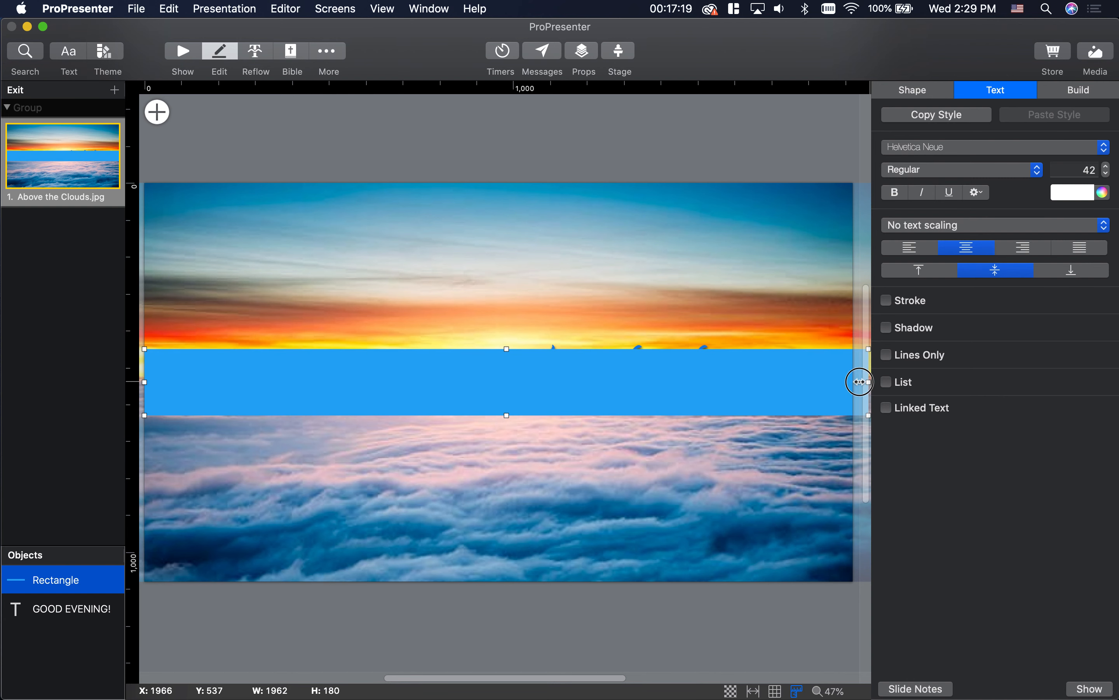
drag(684, 396, 685, 386)
Change the rectangle's fill colour to golden yellow.
click(920, 93)
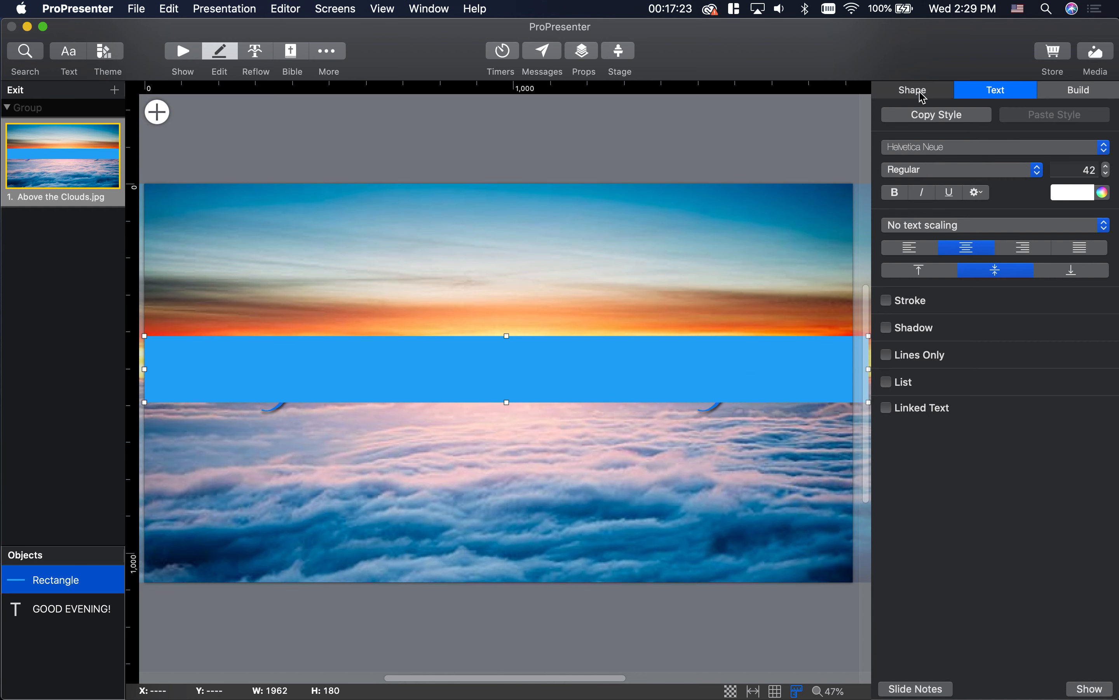
click(1103, 322)
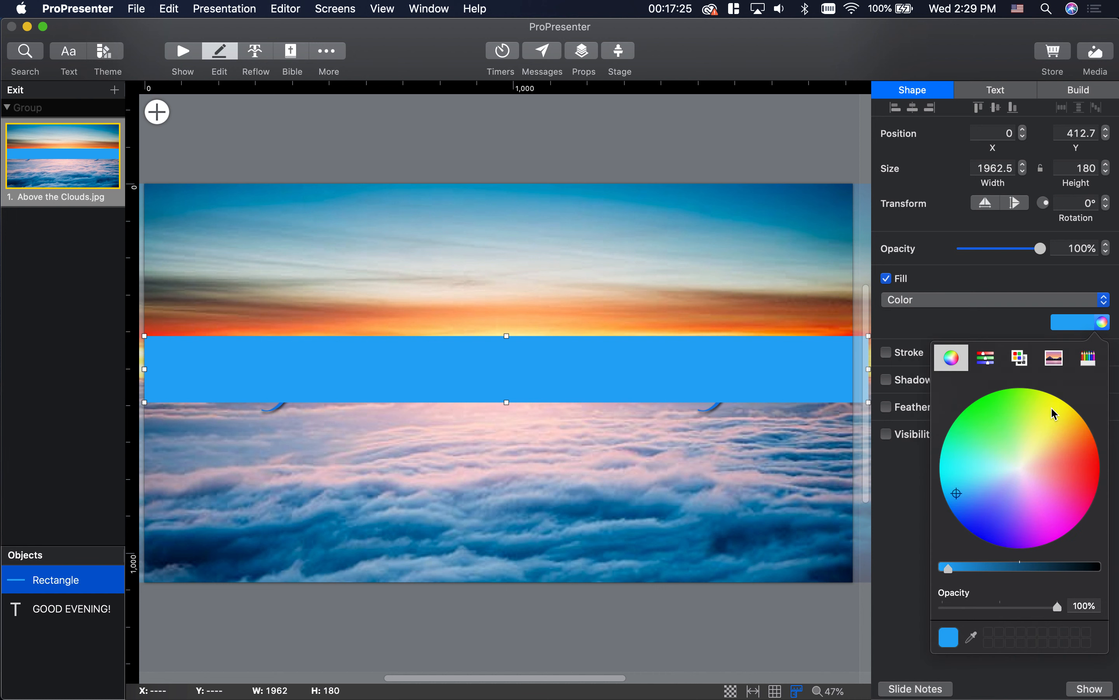
click(1076, 420)
mouse_move(1075, 420)
mouse_down()
mouse_move(1063, 402)
mouse_move(1071, 409)
mouse_up()
click(988, 336)
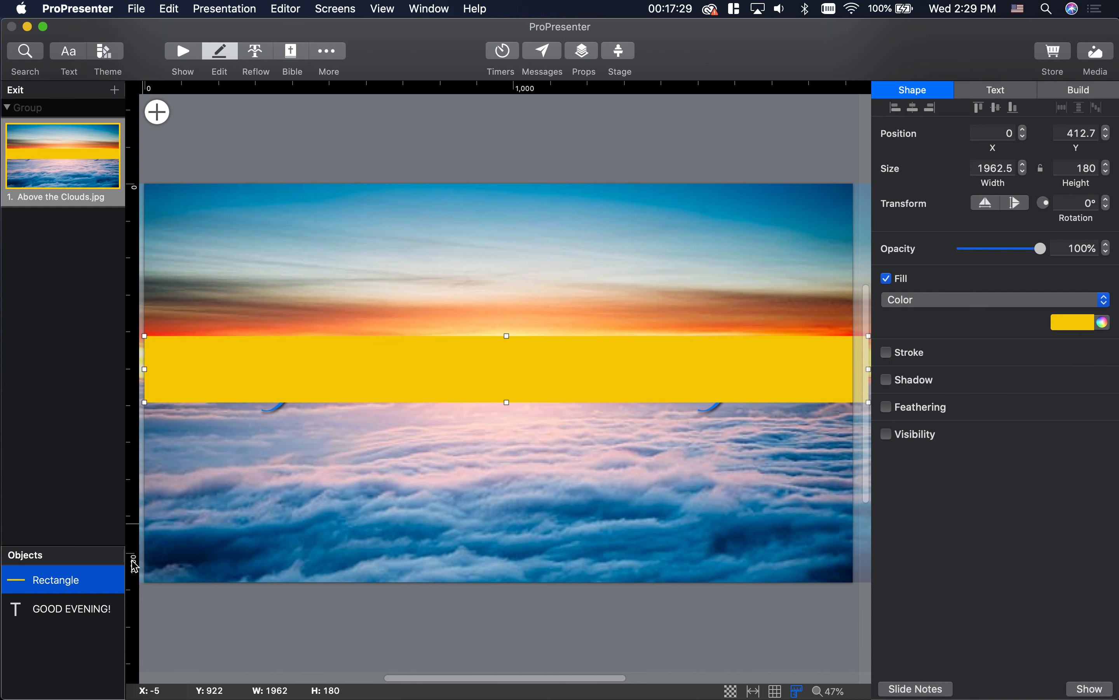
Send the rectangle behind the GOOD EVENING! text, lower its opacity and return to the show view.
click(59, 593)
drag(62, 597, 60, 636)
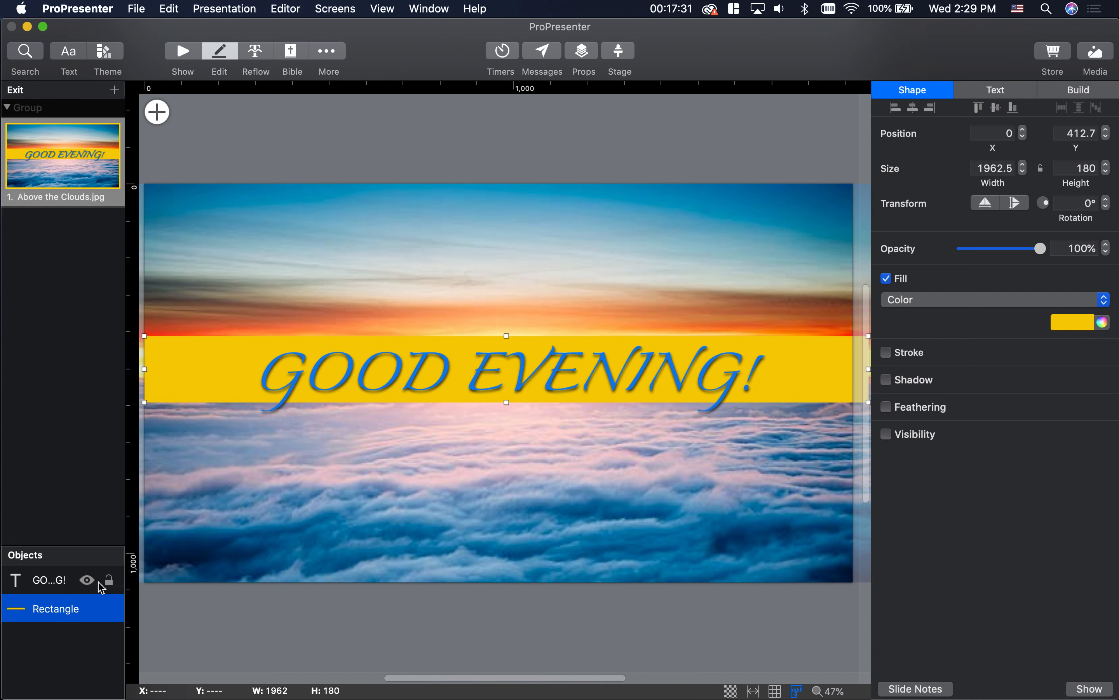
drag(1040, 249, 996, 266)
click(607, 324)
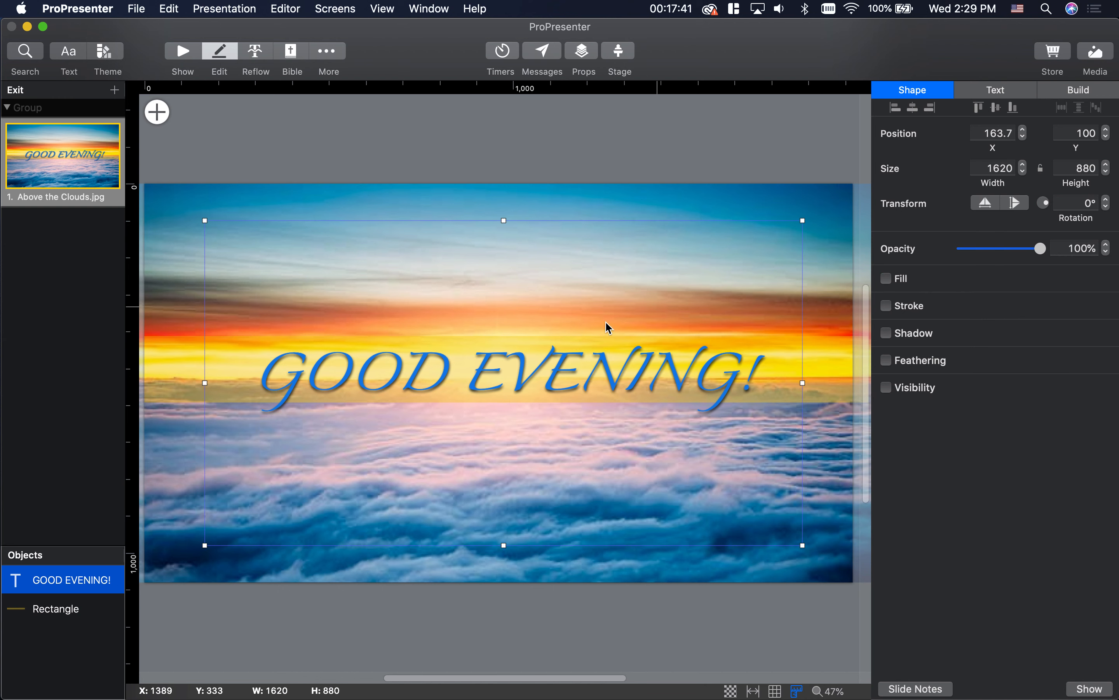
click(602, 153)
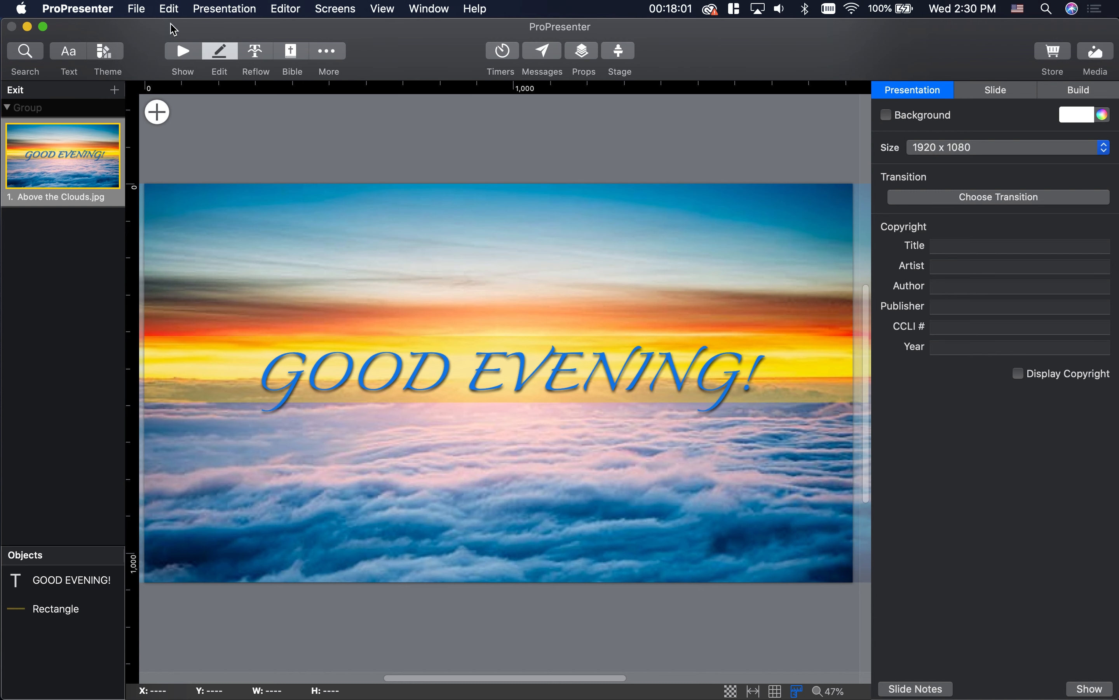
click(182, 51)
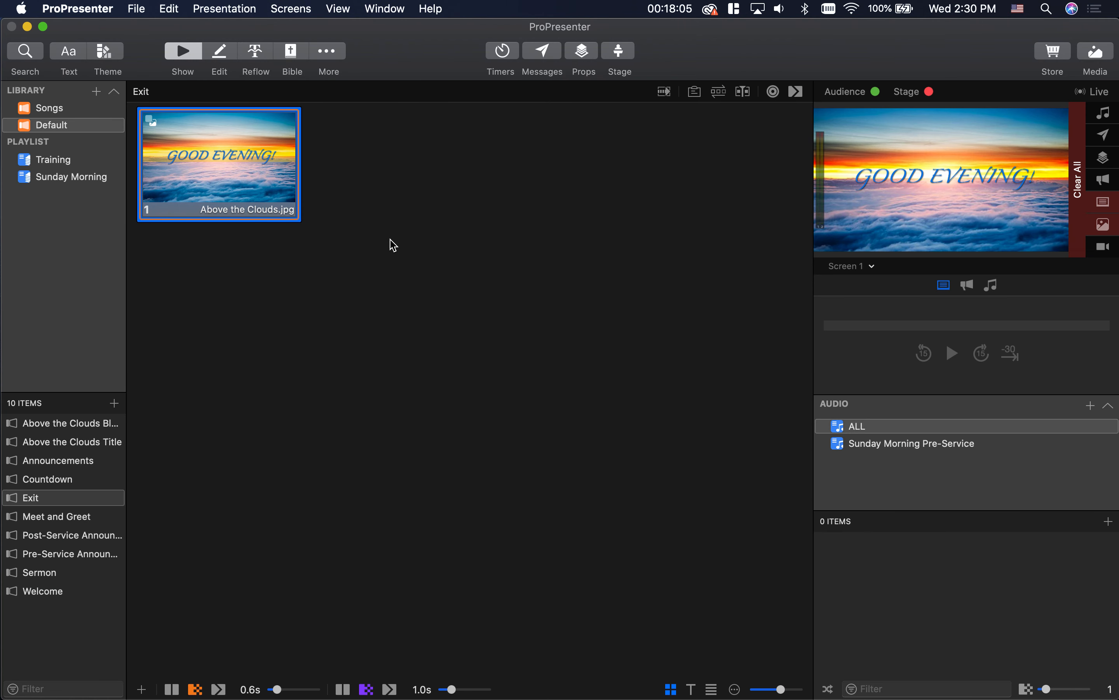
Remove the new-beginning-bright-hd.mp4 media action from the Sermon slide.
click(54, 574)
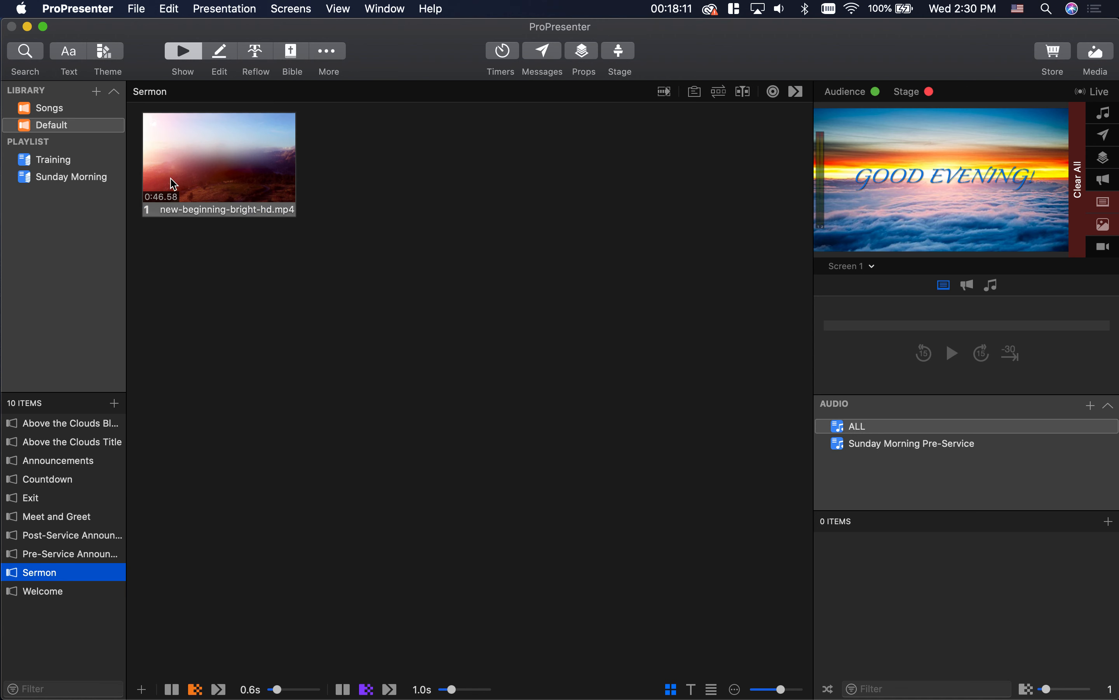
right_click(191, 165)
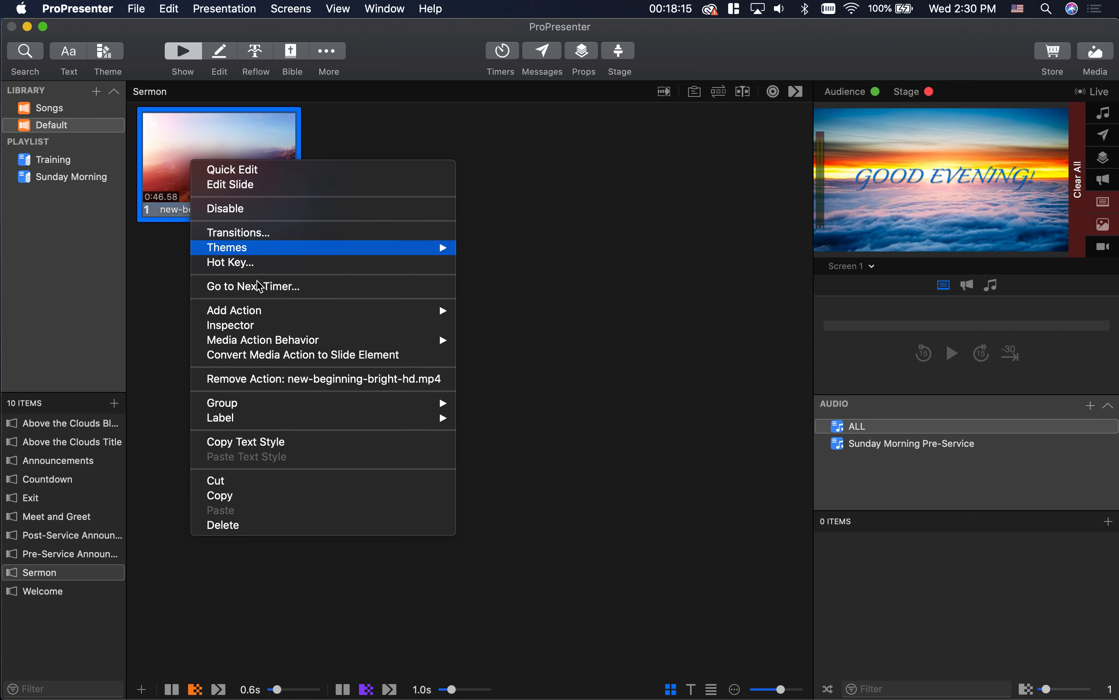
click(330, 382)
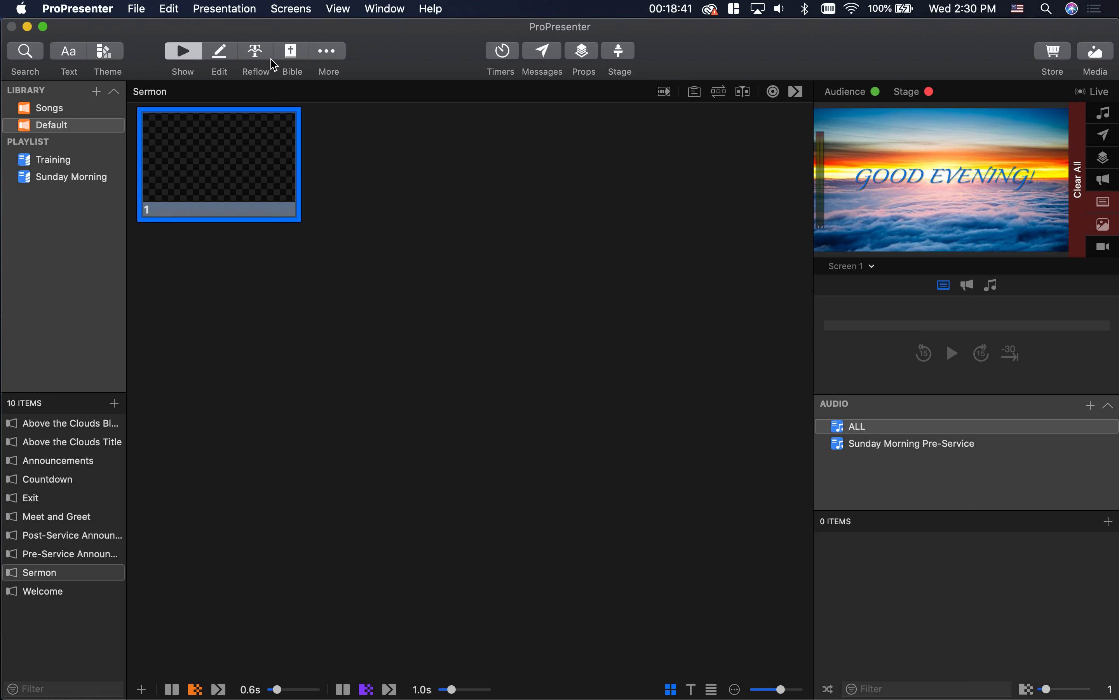
Open the Bible lookup and check its slide options and purchased Bibles.
click(292, 52)
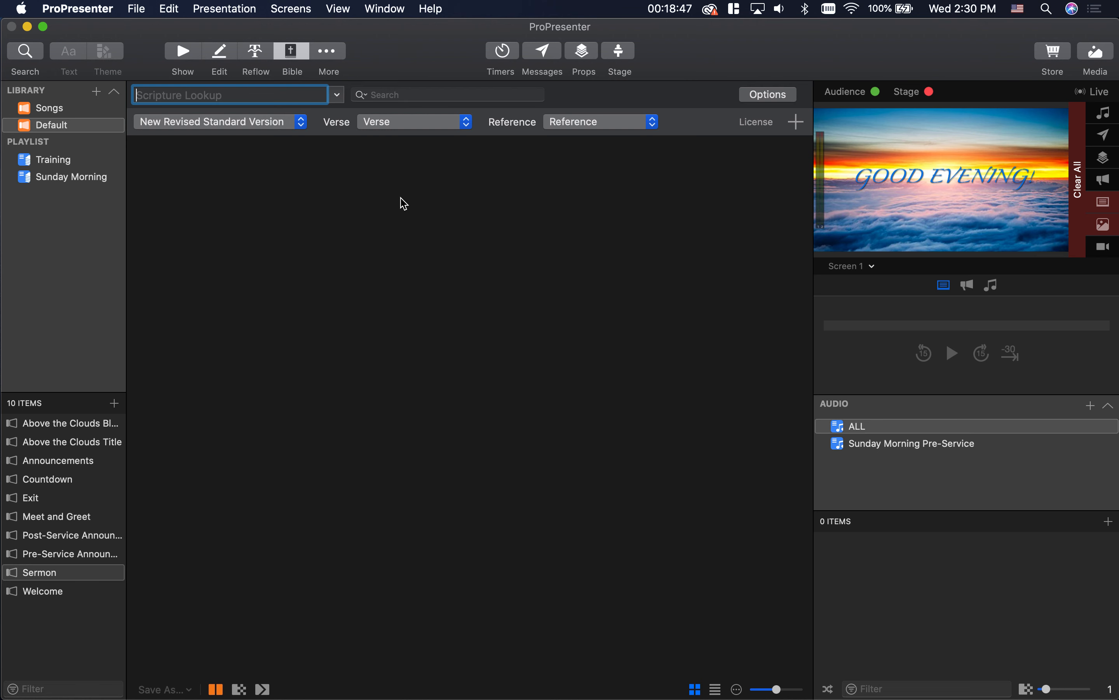
click(767, 95)
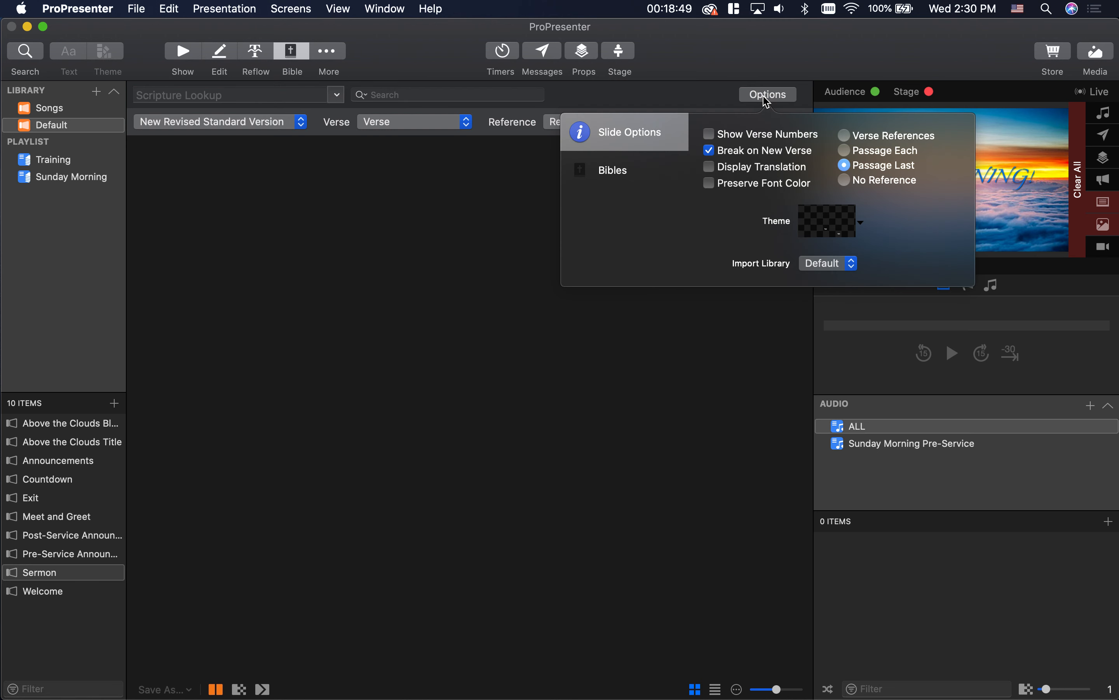
click(622, 173)
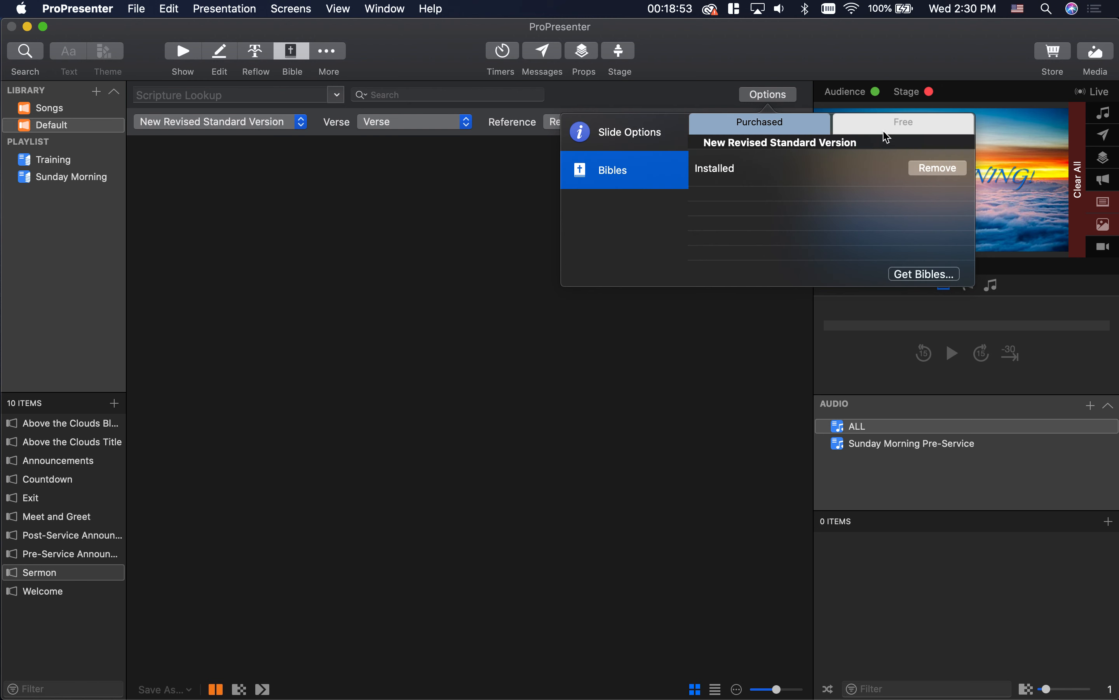
Browse the Bibles available for purchase, such as the New International Version, and cancel without buying.
click(921, 277)
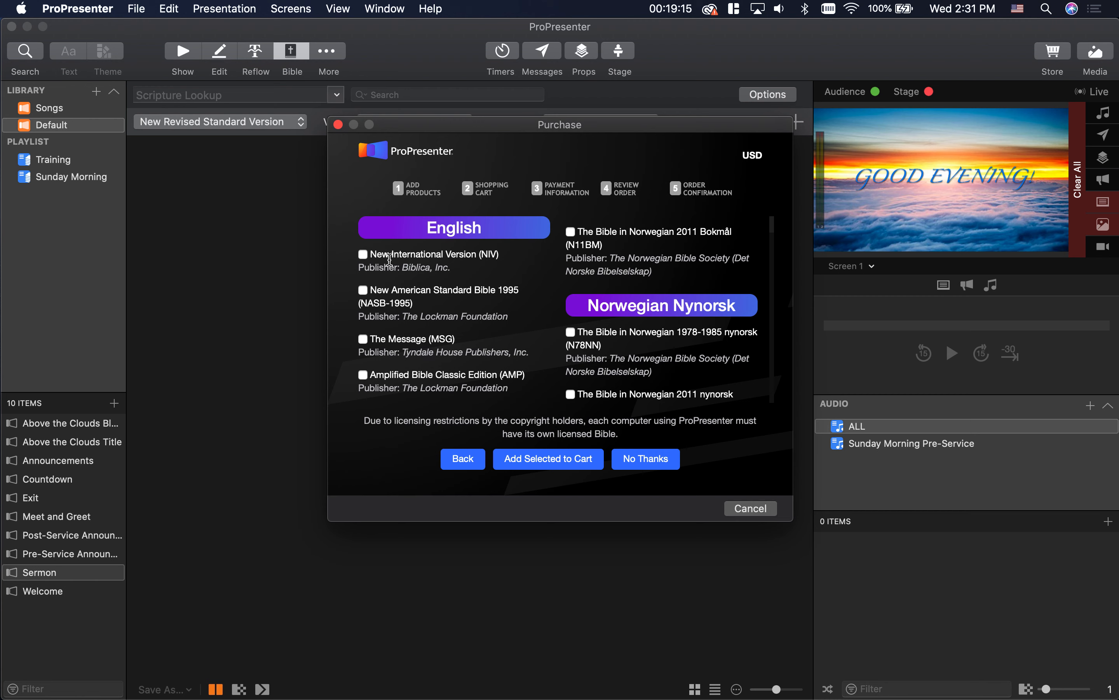
click(363, 257)
click(363, 258)
click(757, 509)
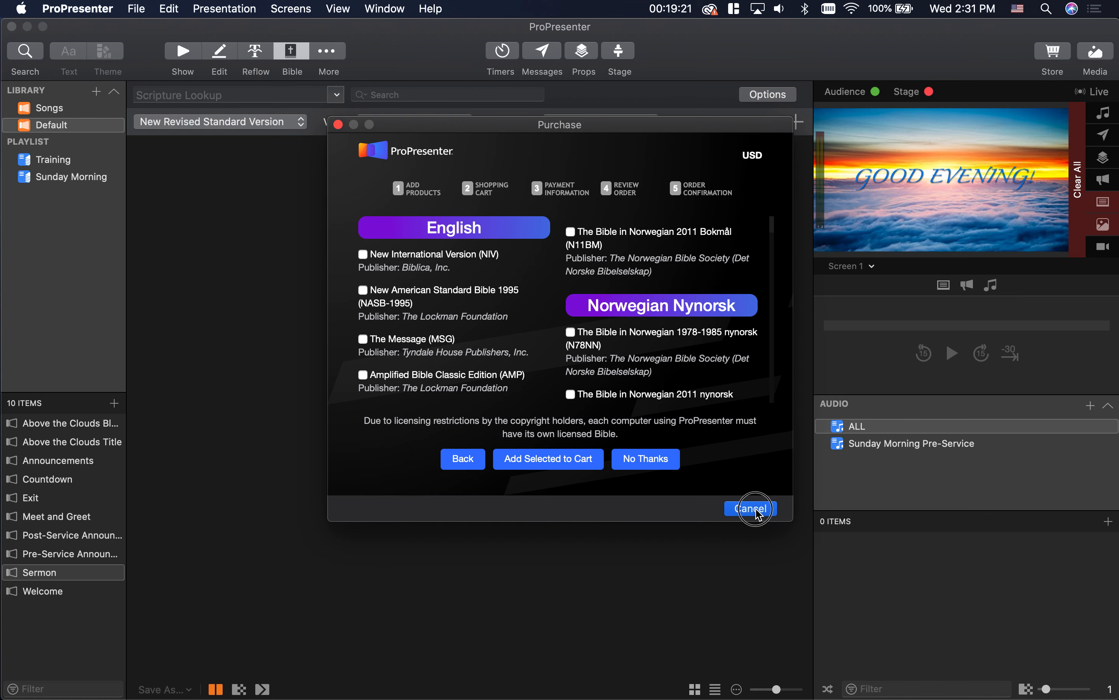
Review the Bible slide options and the choice of translations for the lookup.
click(751, 92)
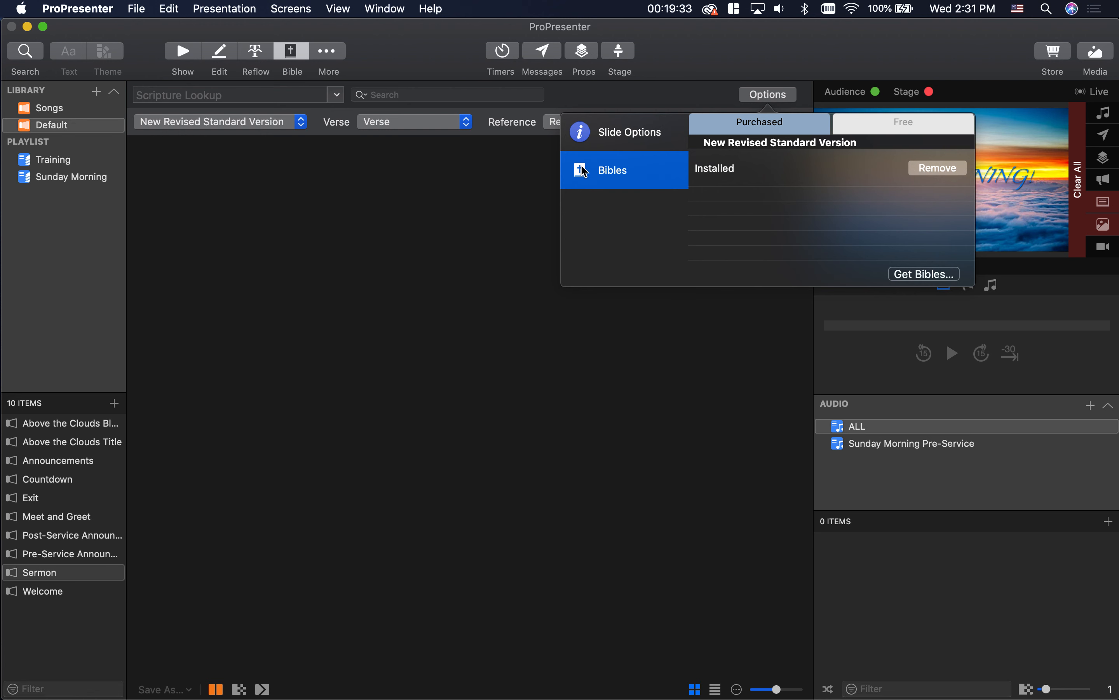
click(634, 140)
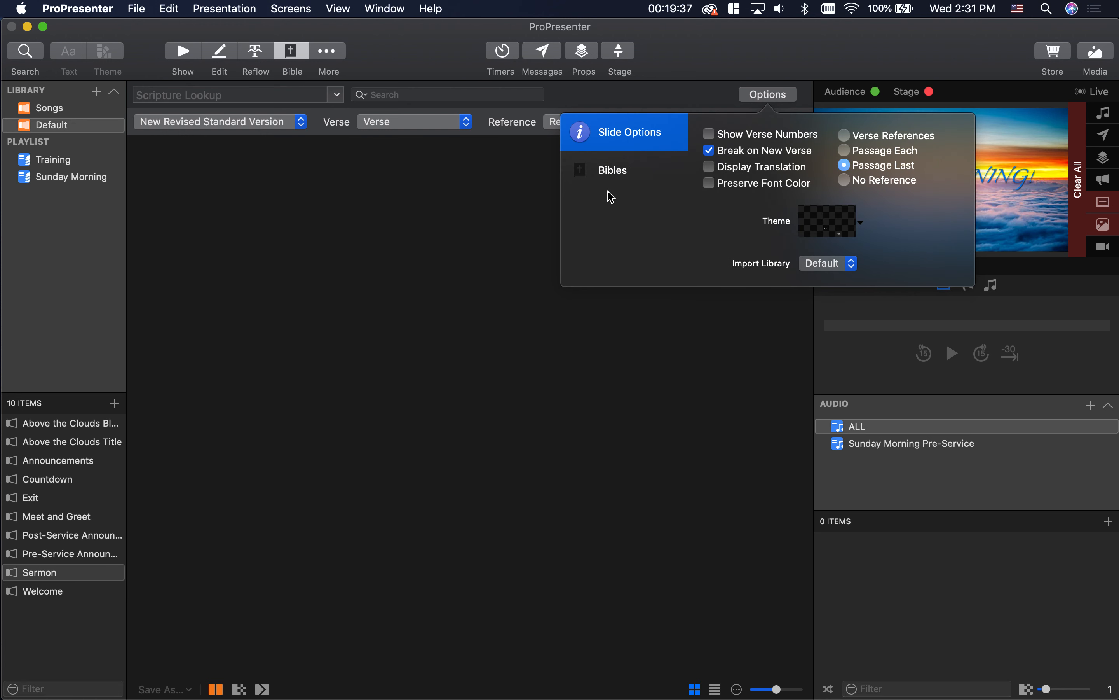
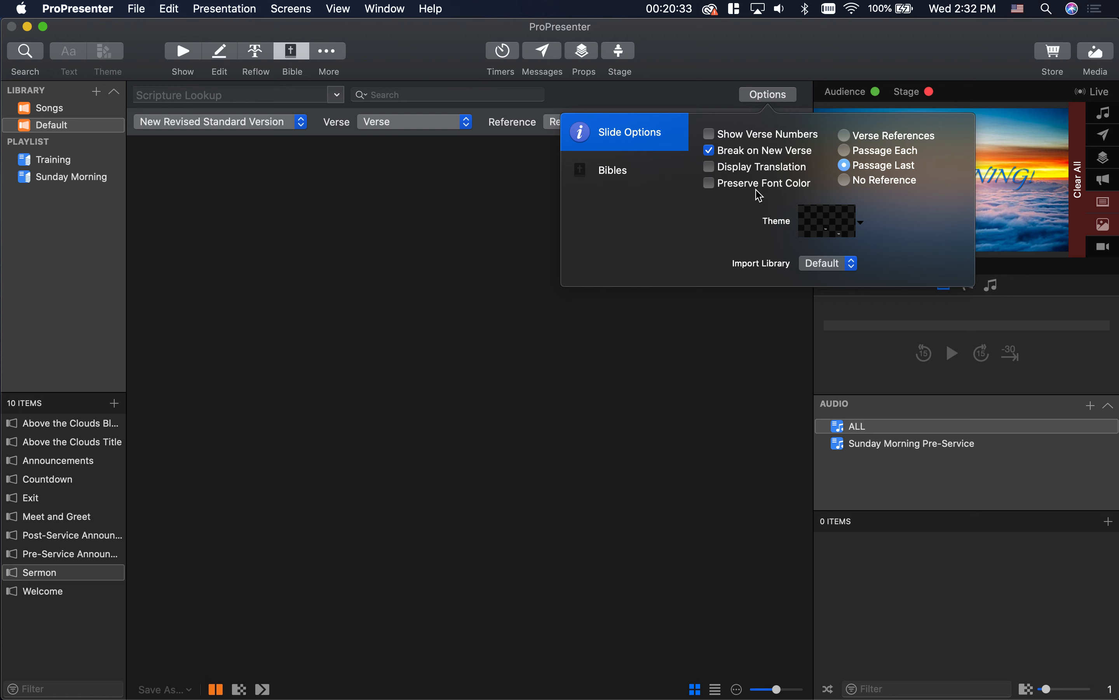
click(723, 183)
click(550, 187)
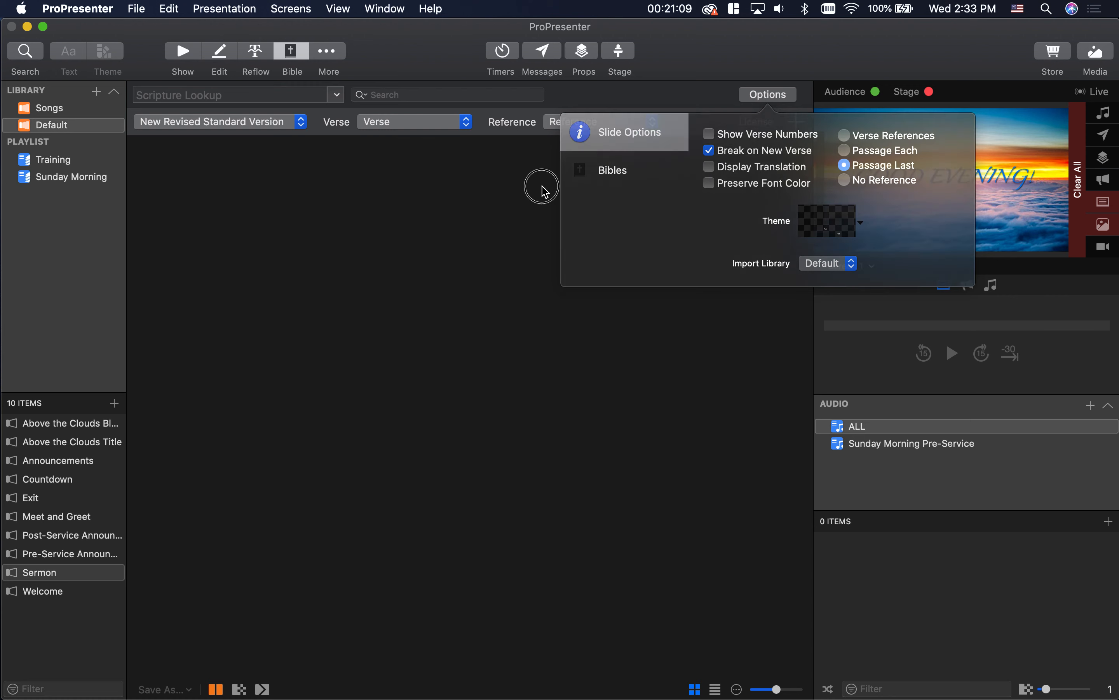
click(266, 125)
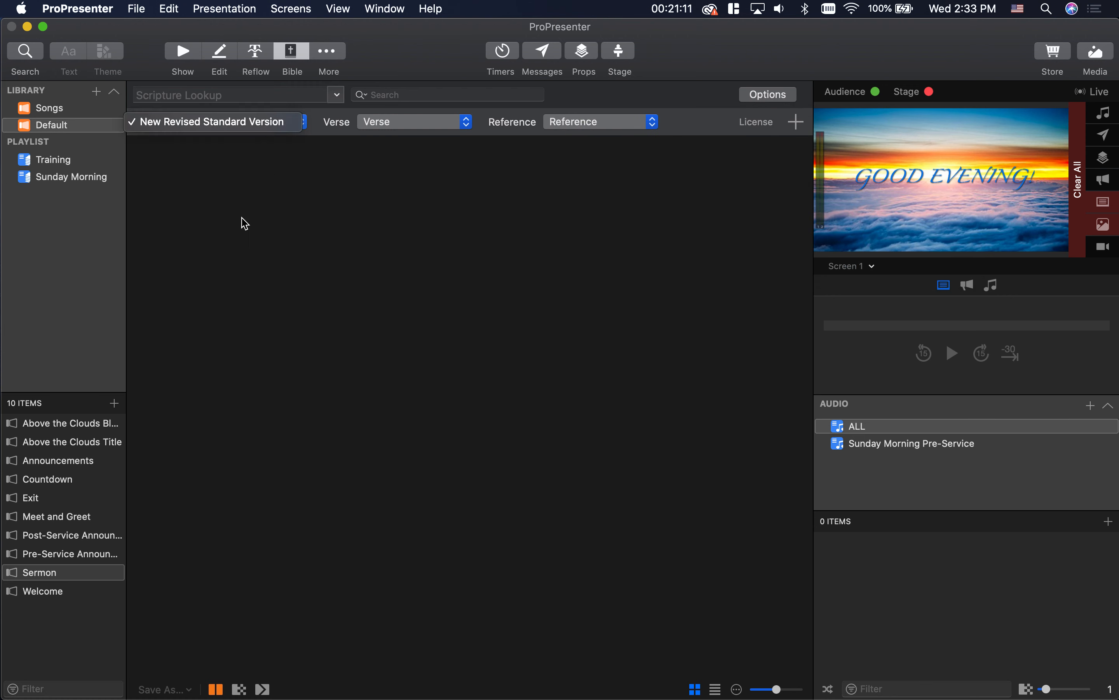
click(244, 163)
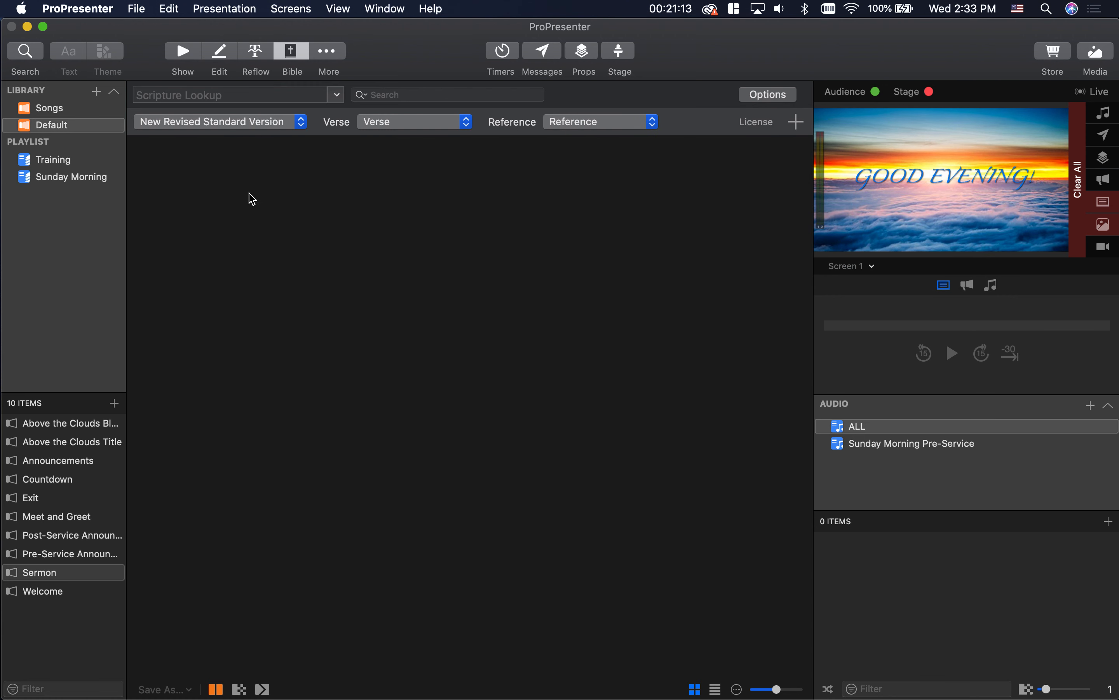
Look up John 1:1 in the New Revised Standard Version and extend the passage to John 1:1-10.
click(207, 96)
text(John 1:1)
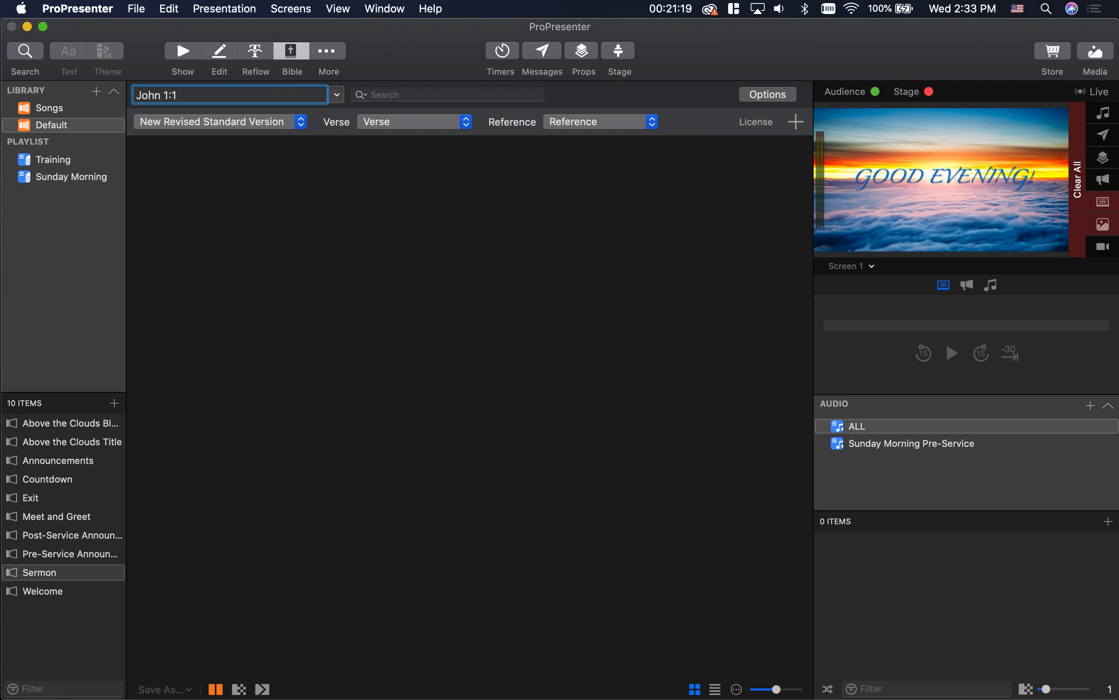
key(Return)
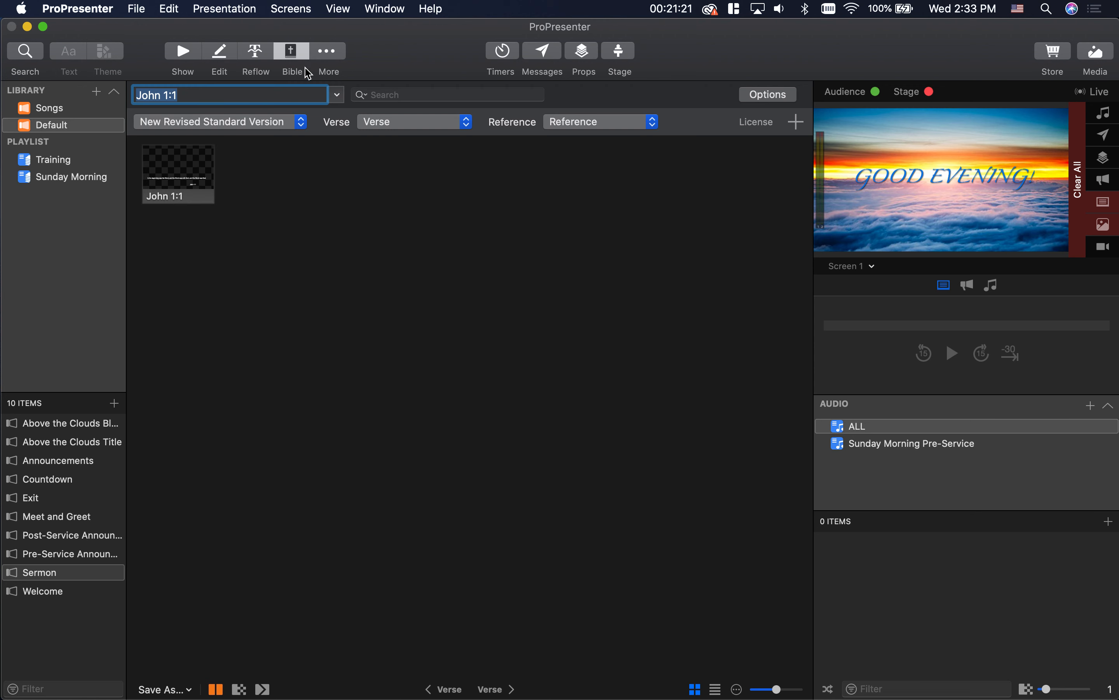
click(213, 98)
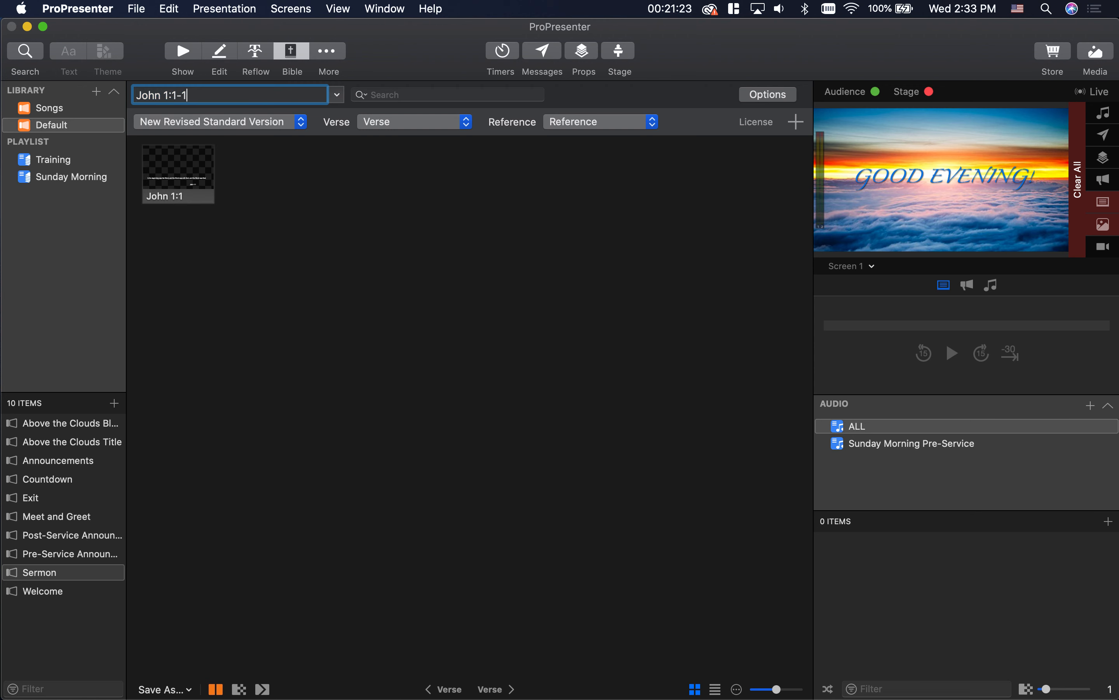
key(Return)
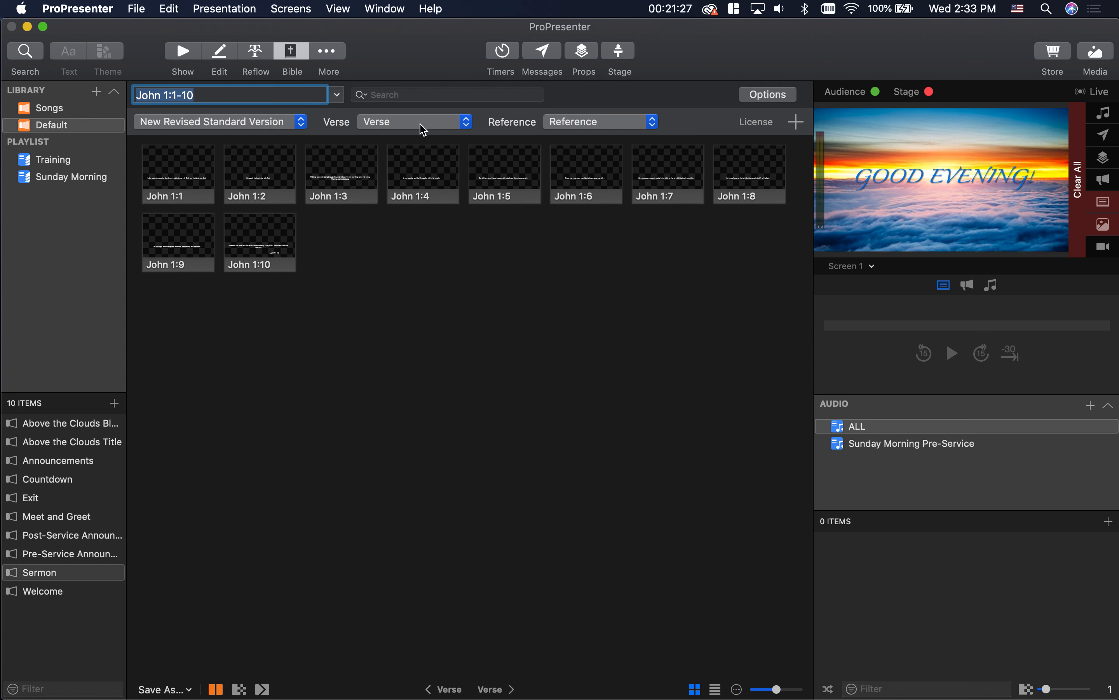
Set the Bible slides' theme to the Scripture layout of the stock Black theme.
click(777, 95)
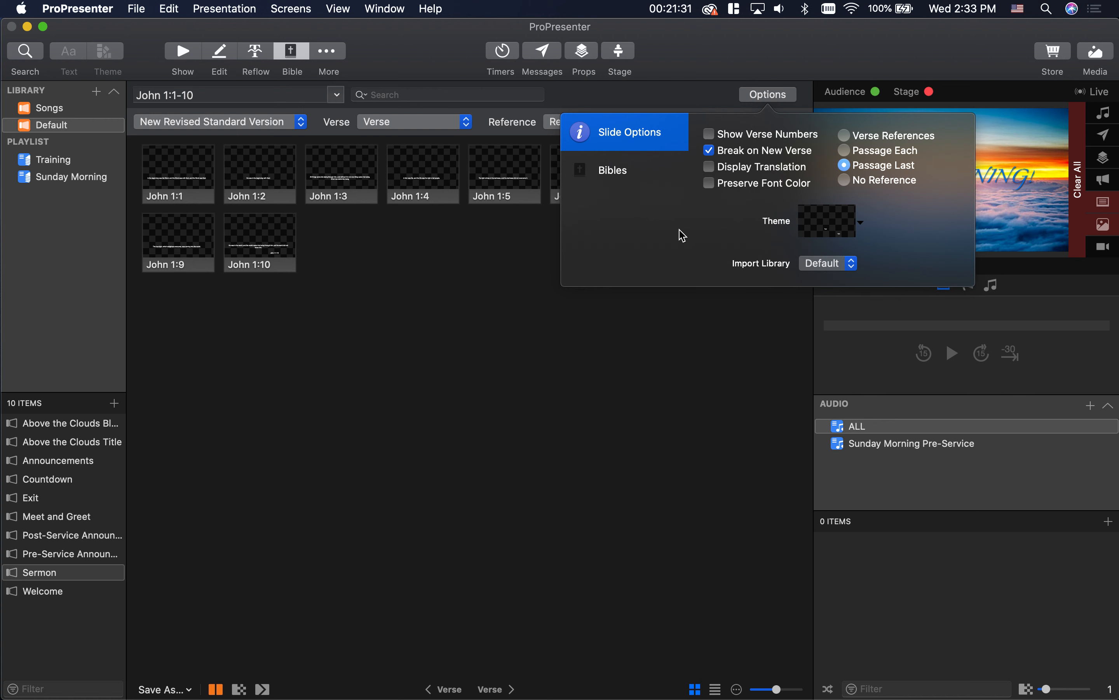
click(860, 223)
mouse_move(893, 264)
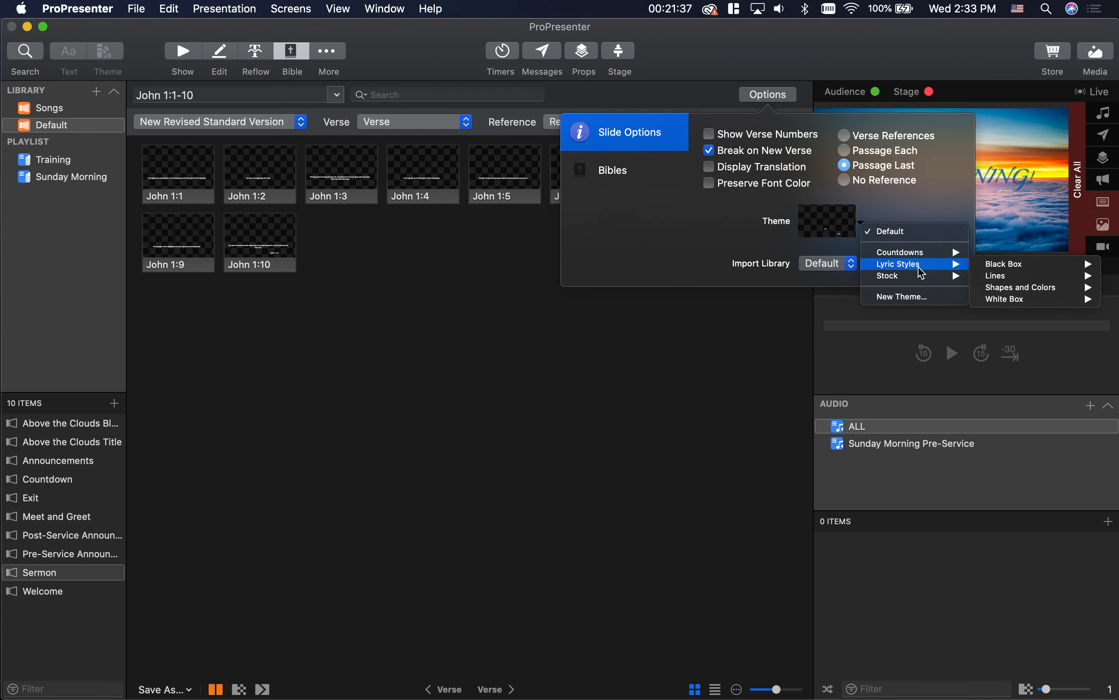
mouse_move(922, 278)
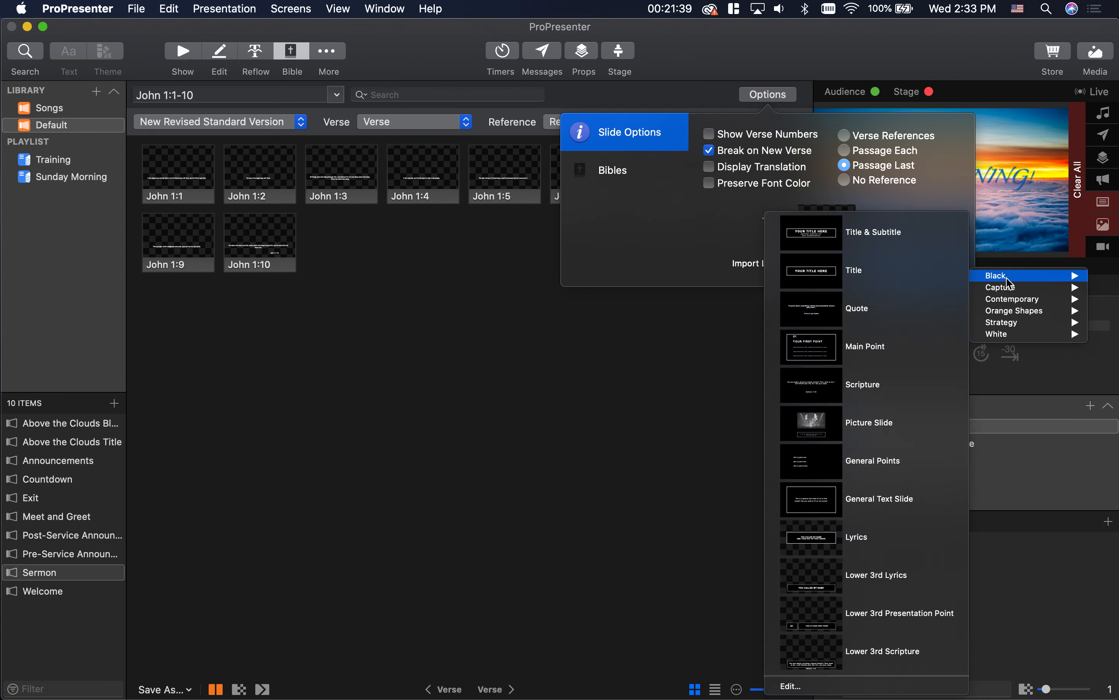
mouse_move(1018, 301)
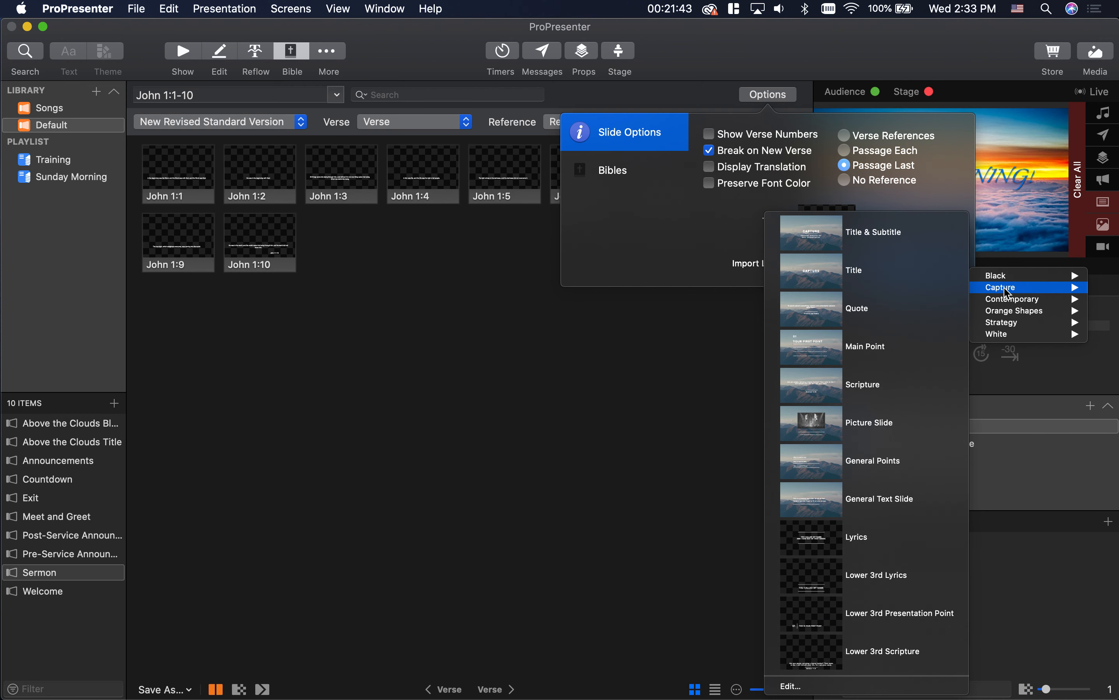
mouse_move(1006, 278)
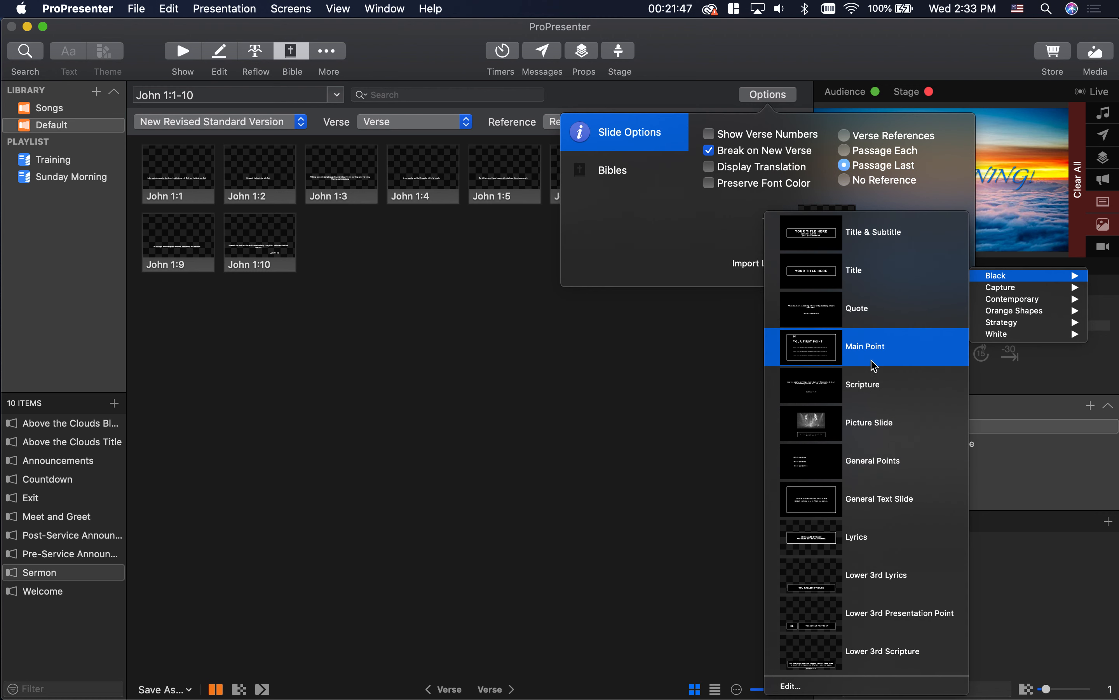
click(862, 391)
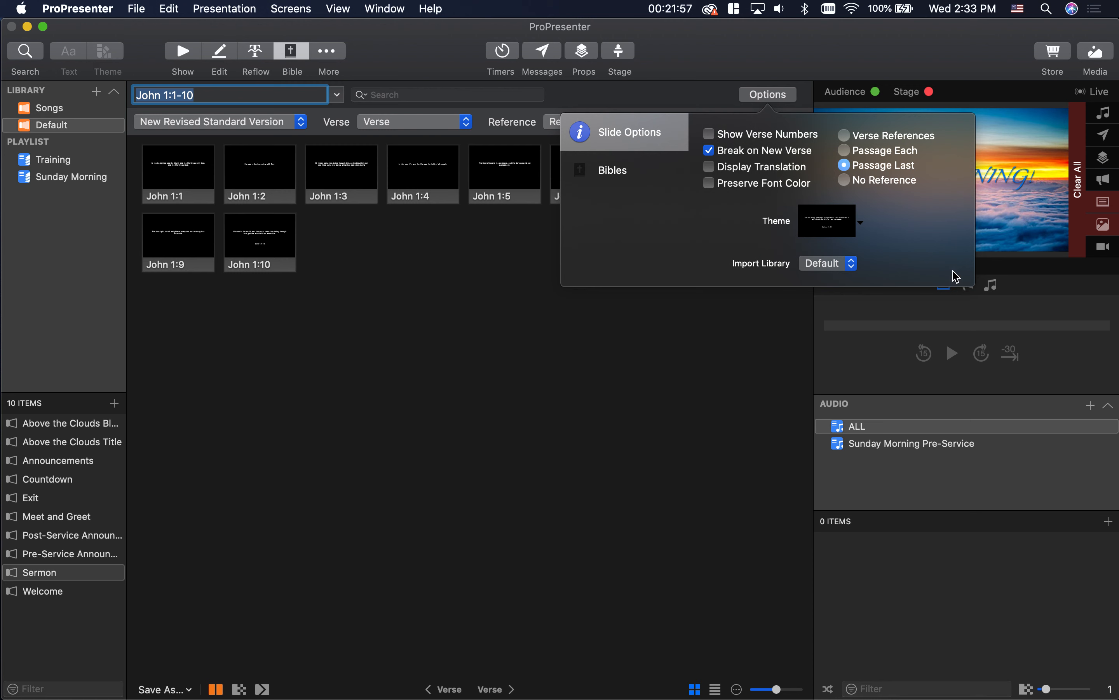
click(704, 320)
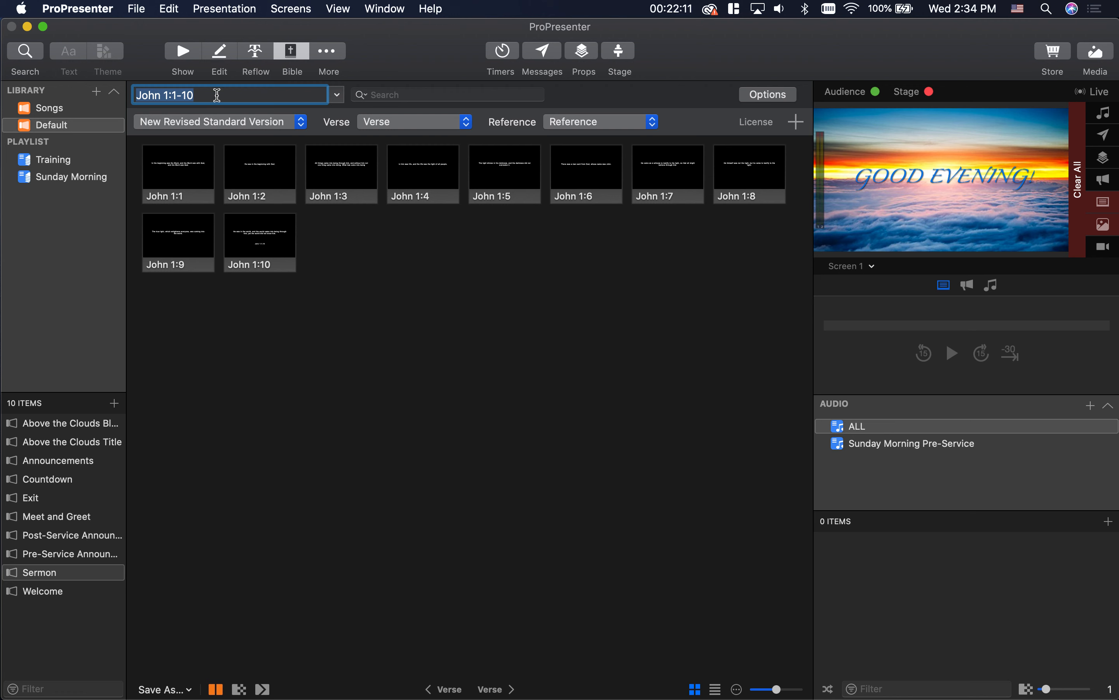
Present the verses John 1:1 through John 1:4 live one after another.
click(193, 173)
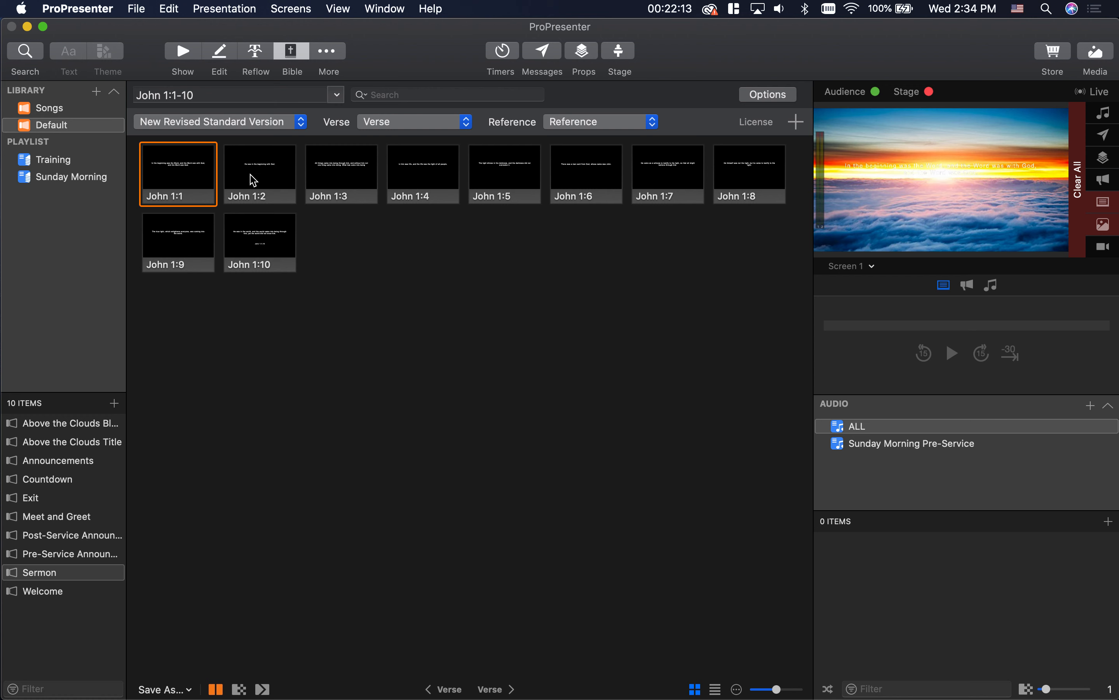
click(253, 180)
click(358, 180)
click(420, 186)
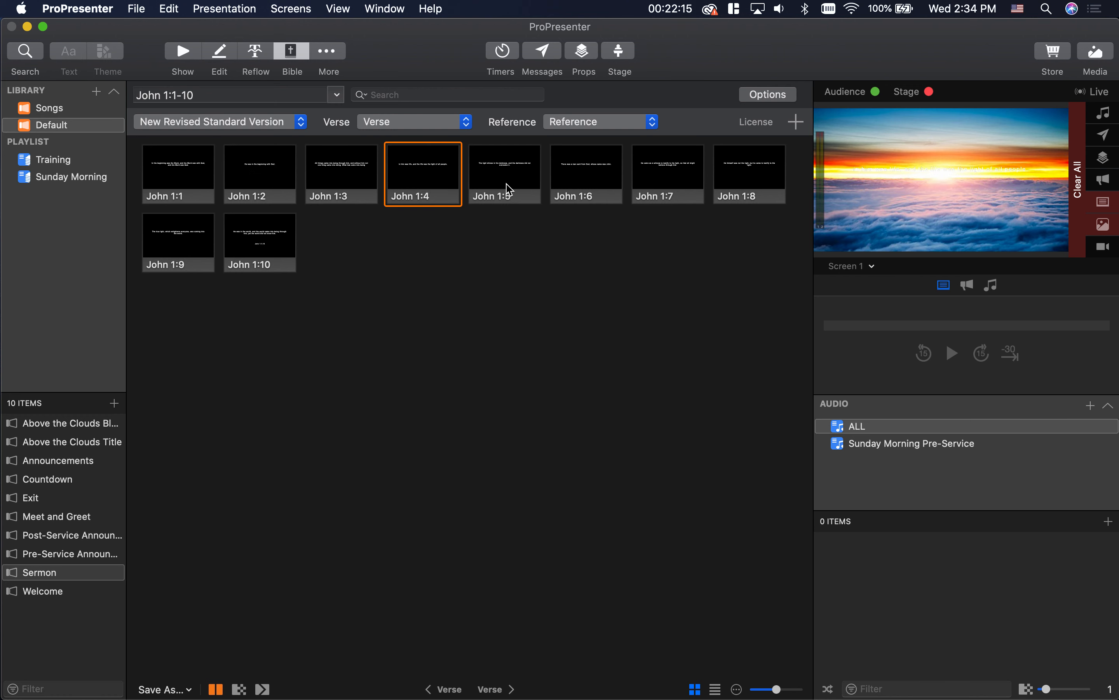
Present John 1:5 live, and copy the John 1:1-10 verses into the selected Sermon presentation.
click(508, 189)
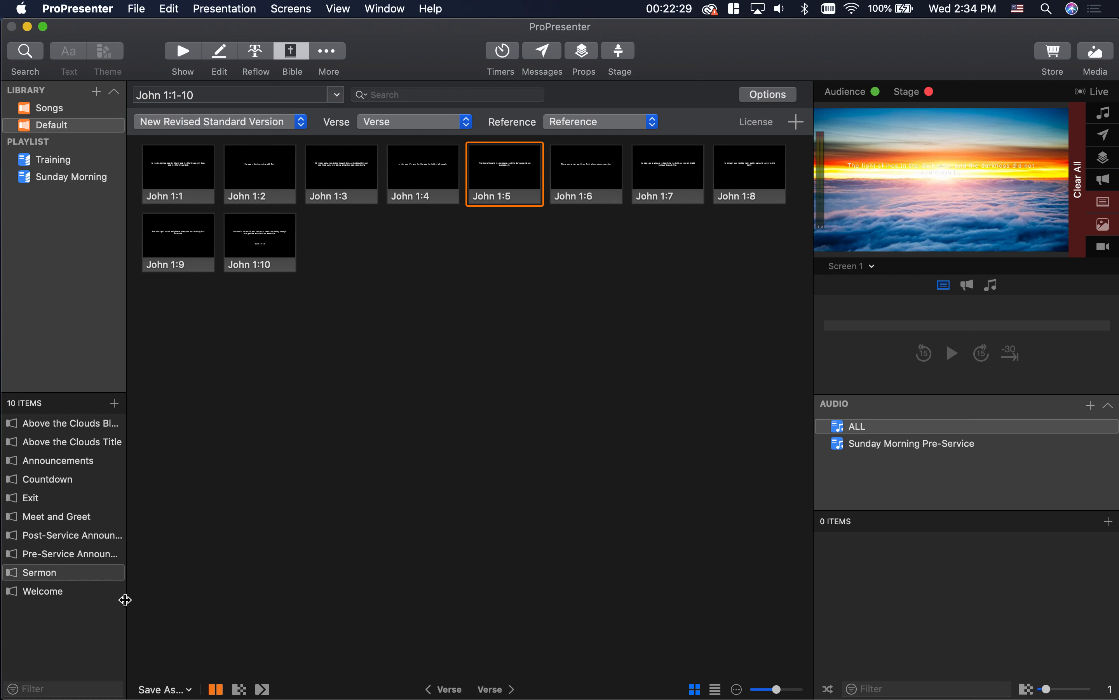
click(187, 689)
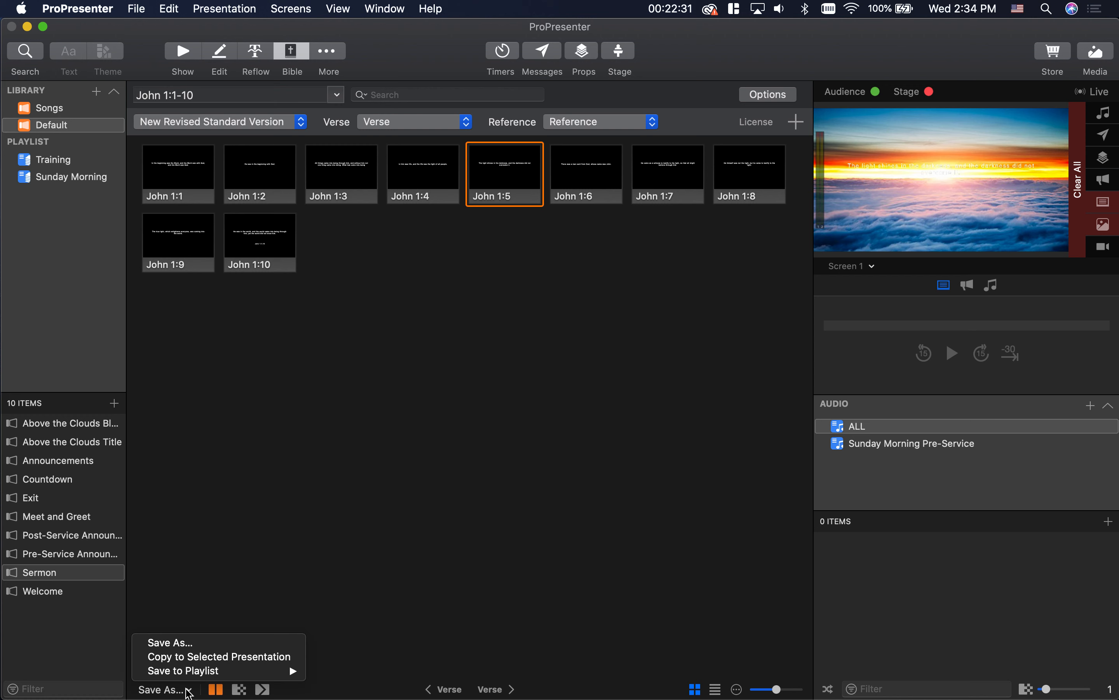
click(216, 659)
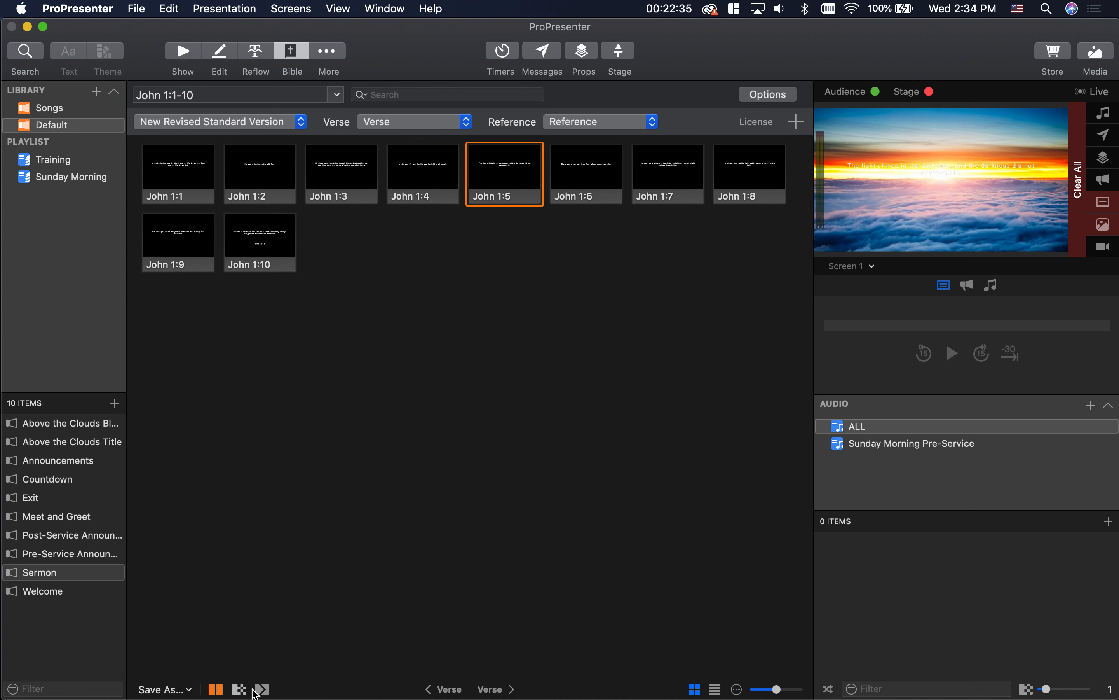
click(194, 56)
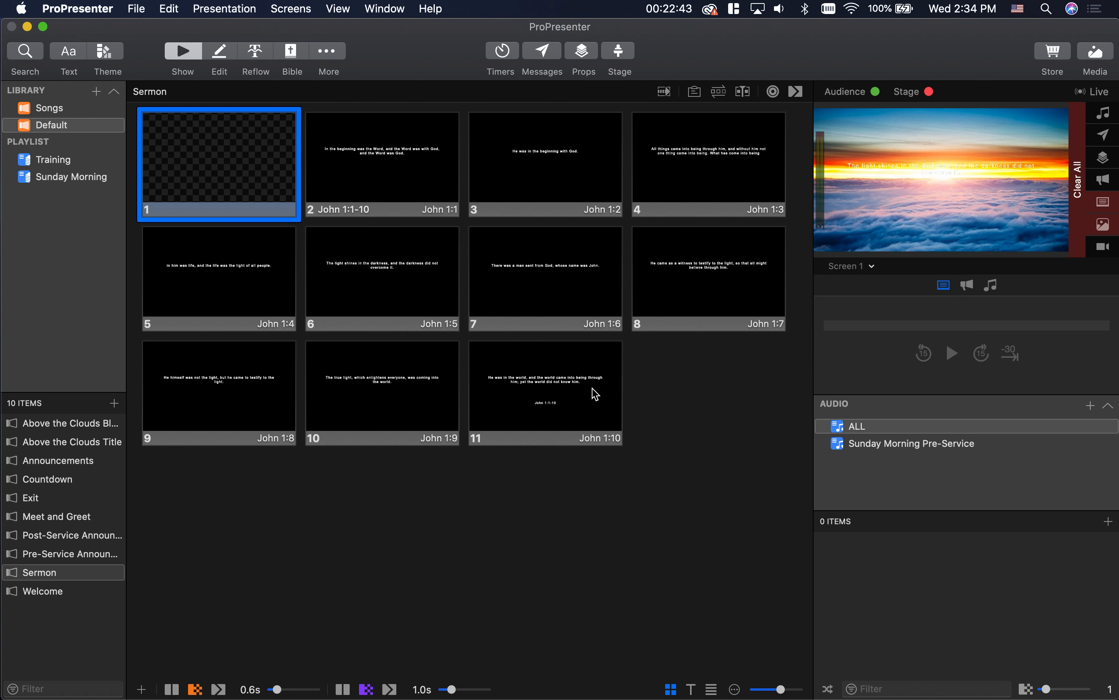
Delete the John 1:1 through John 1:10 slides from the Sermon presentation.
click(432, 186)
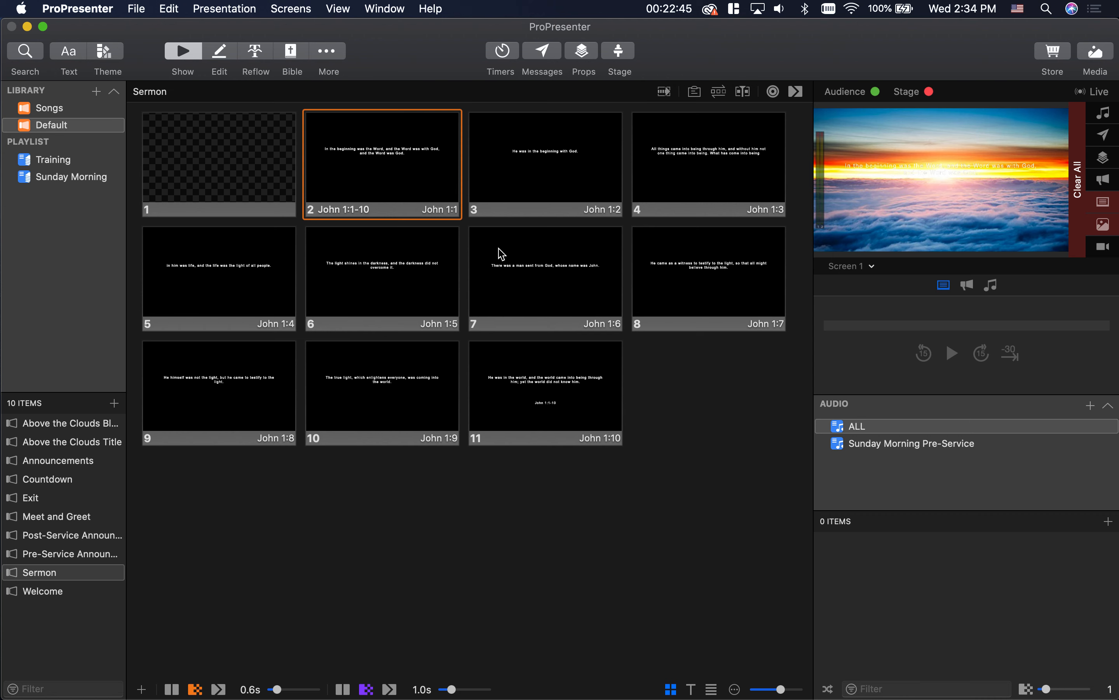
shift+click(555, 365)
right_click(565, 369)
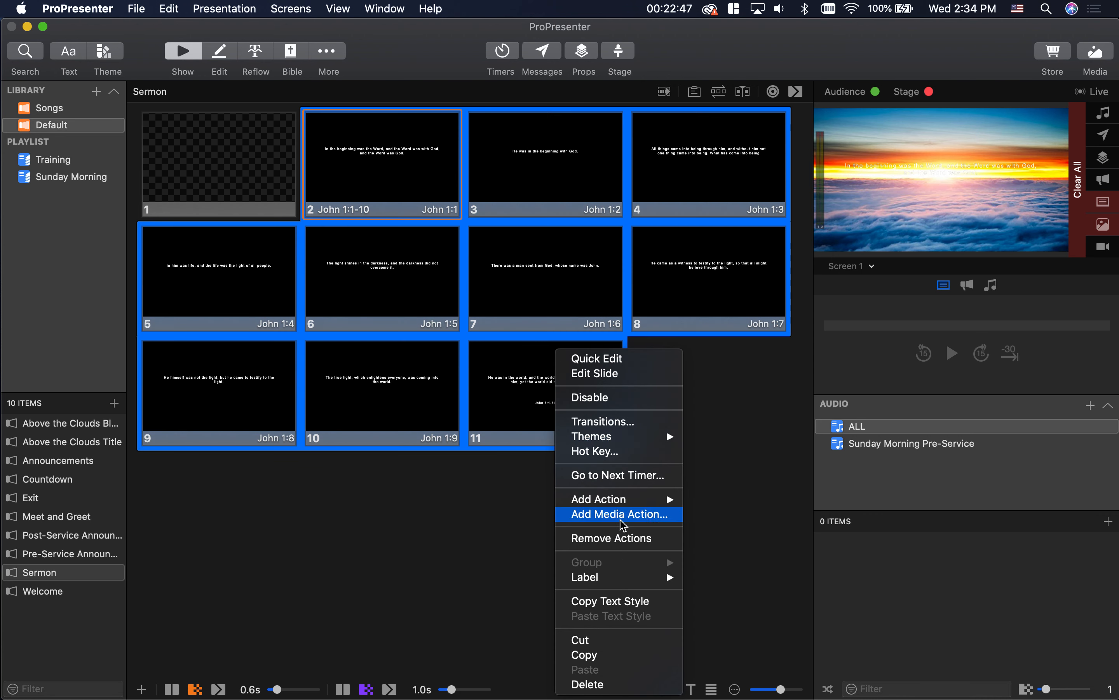
click(588, 684)
Look up Philippians 3:14-16 in the Bible and copy its verses into the selected Sermon presentation.
click(290, 51)
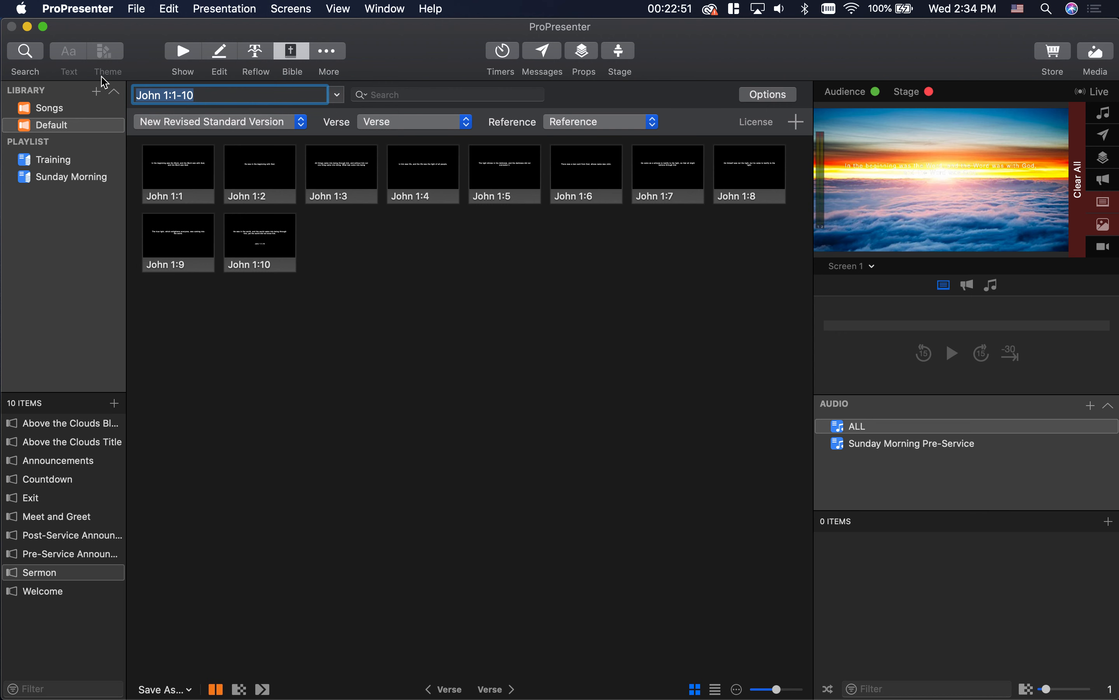
text(Philippians 3:14-16)
key(Return)
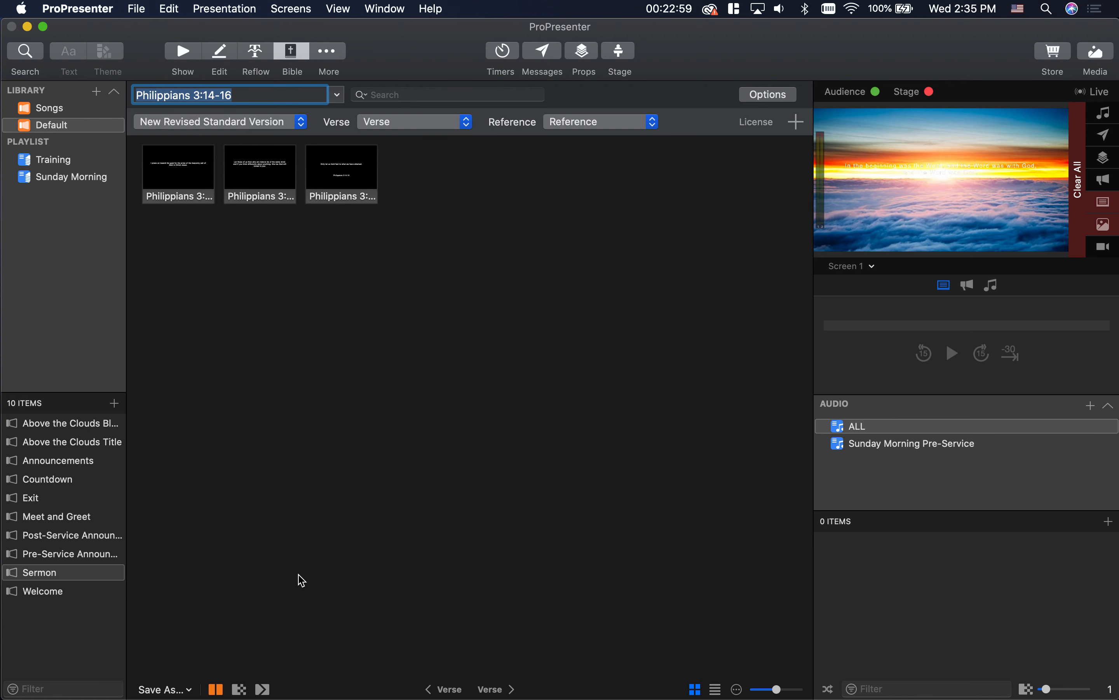
click(190, 684)
click(198, 656)
click(179, 55)
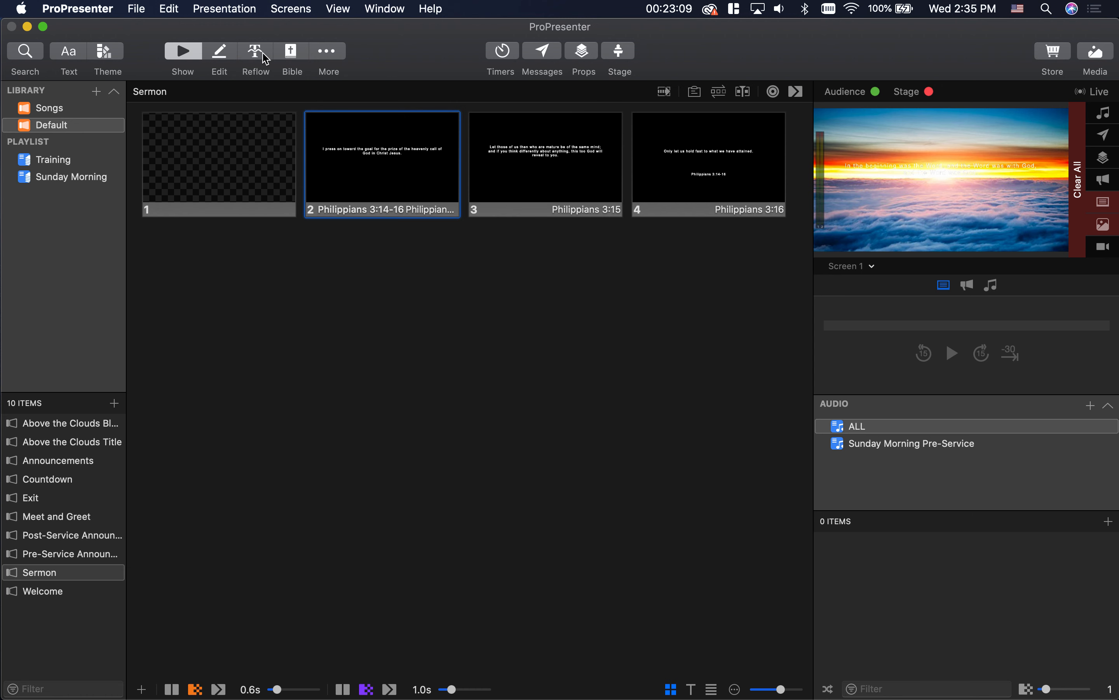
Present Philippians 3:14 and 3:15 live from the Bible lookup, and return to the Sermon slides.
click(292, 54)
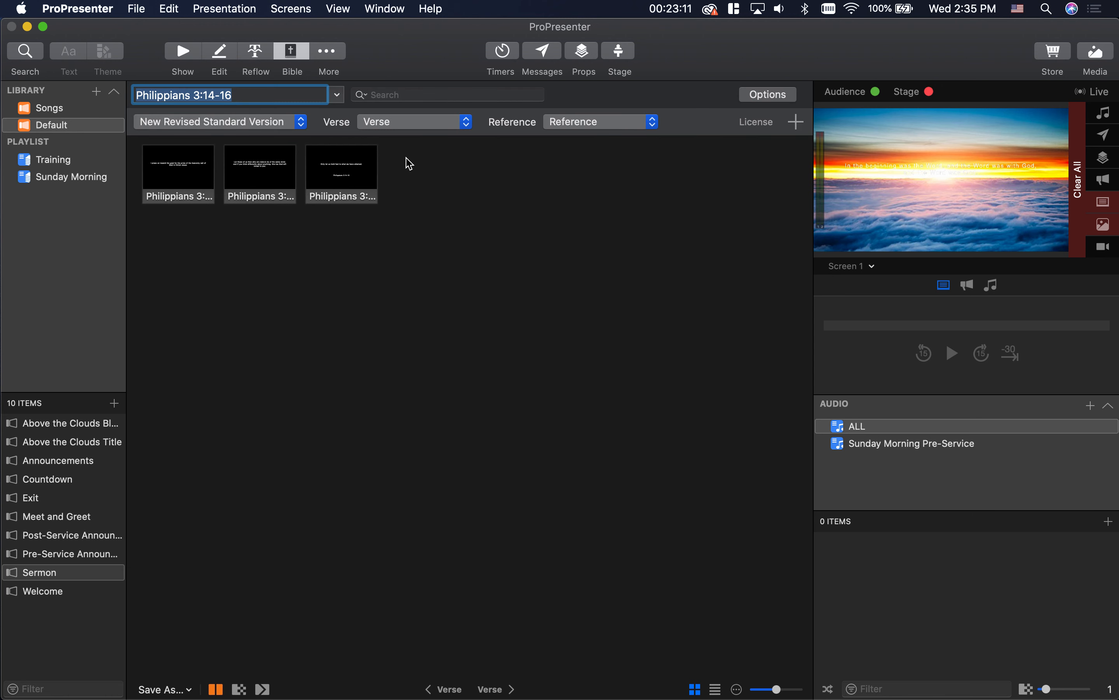
click(193, 175)
click(274, 185)
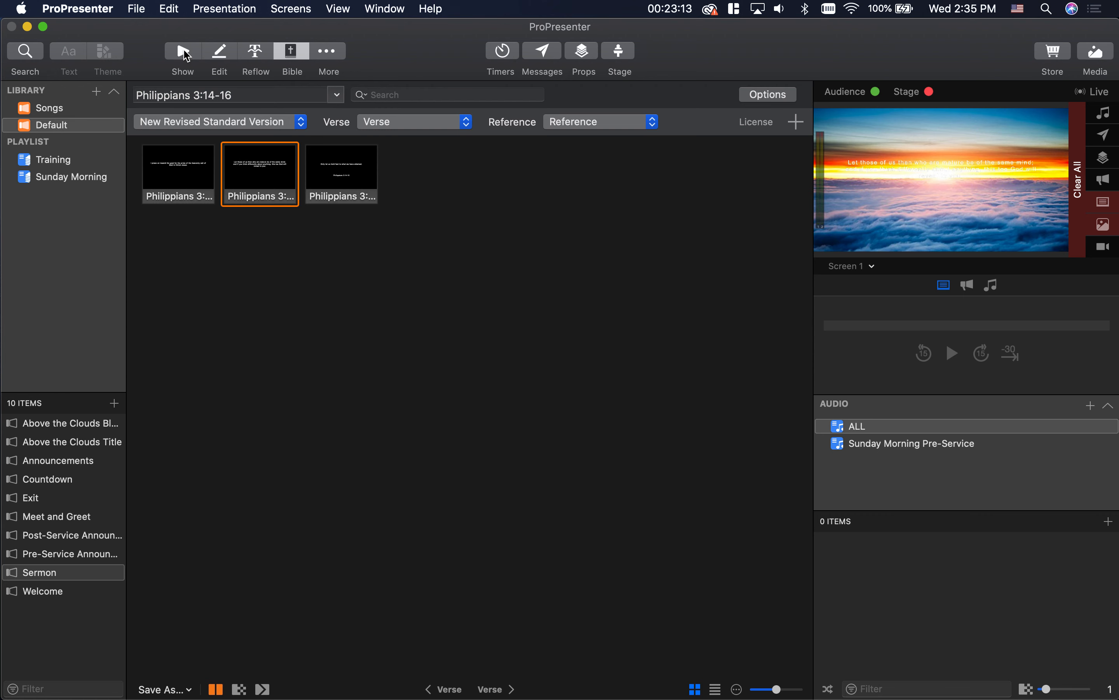
click(185, 54)
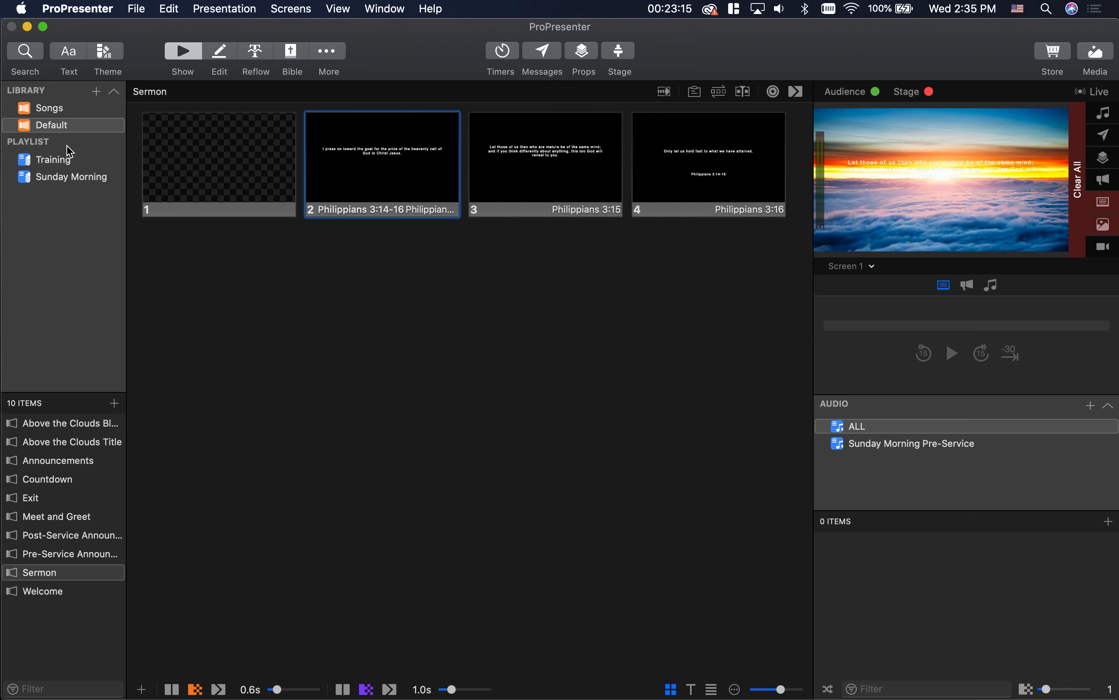
Find the Sermon item in the Sunday Morning playlist and open its Philippians 3:14 slide for editing.
click(58, 178)
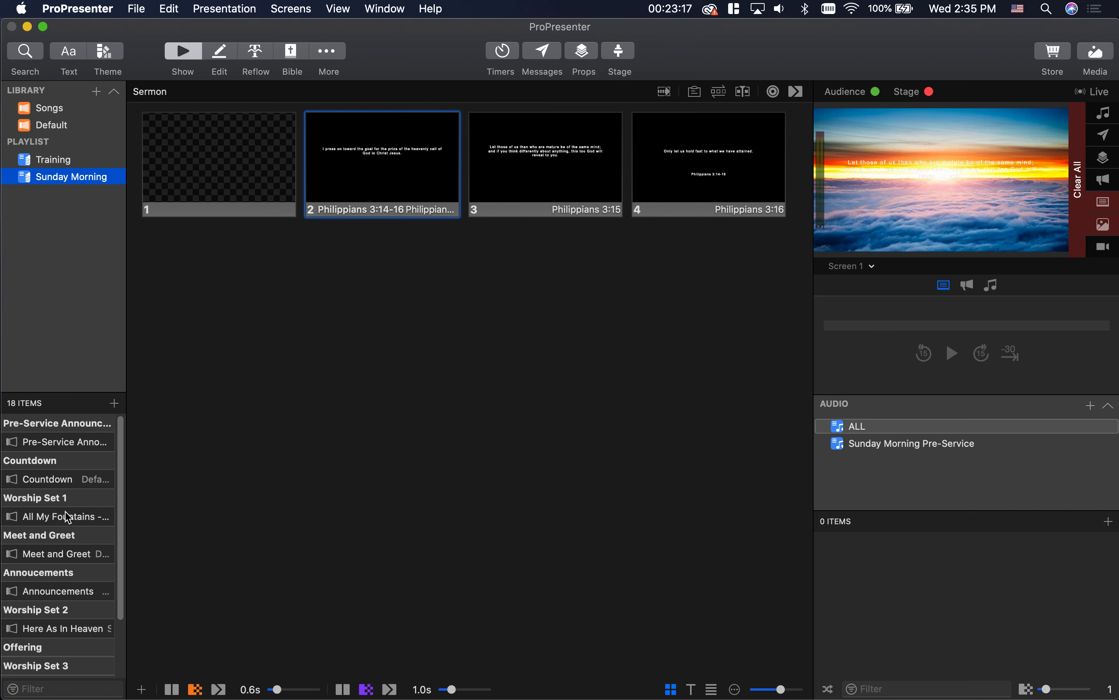
drag(122, 490, 120, 582)
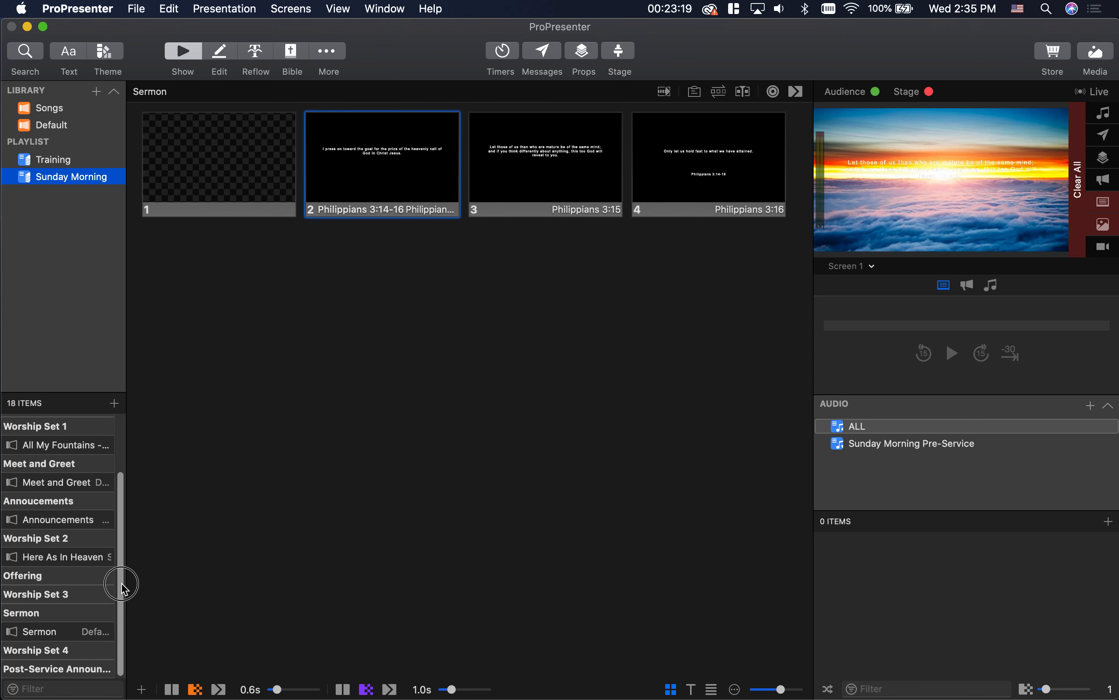
click(33, 630)
scroll(391, 472, down, 2)
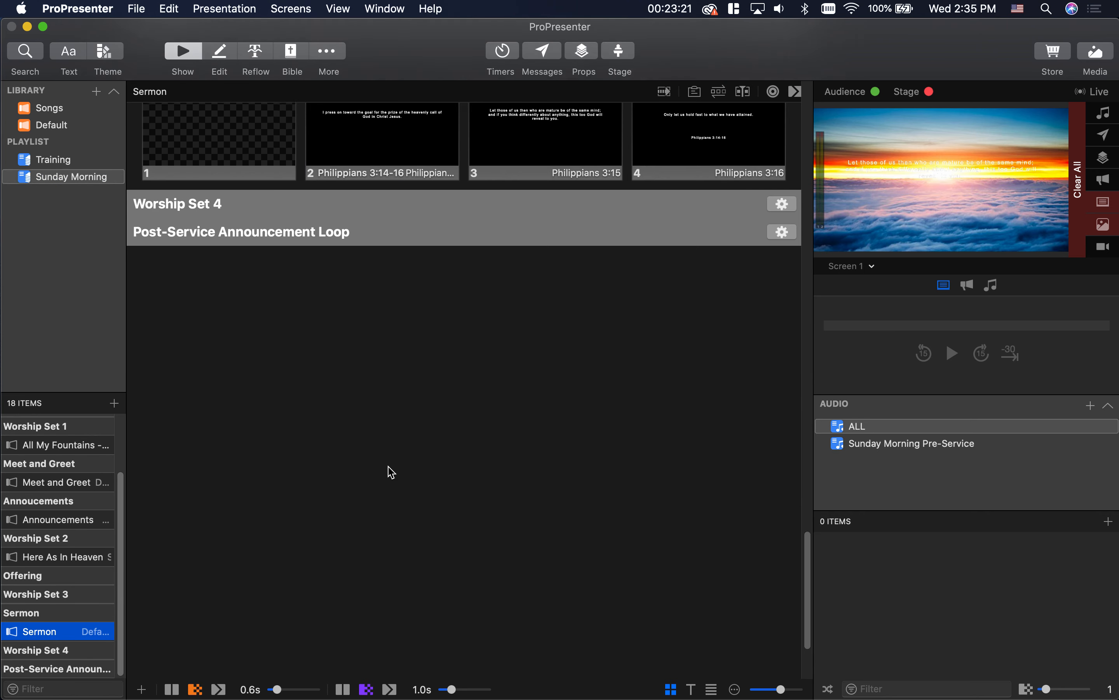
scroll(391, 472, up, 5)
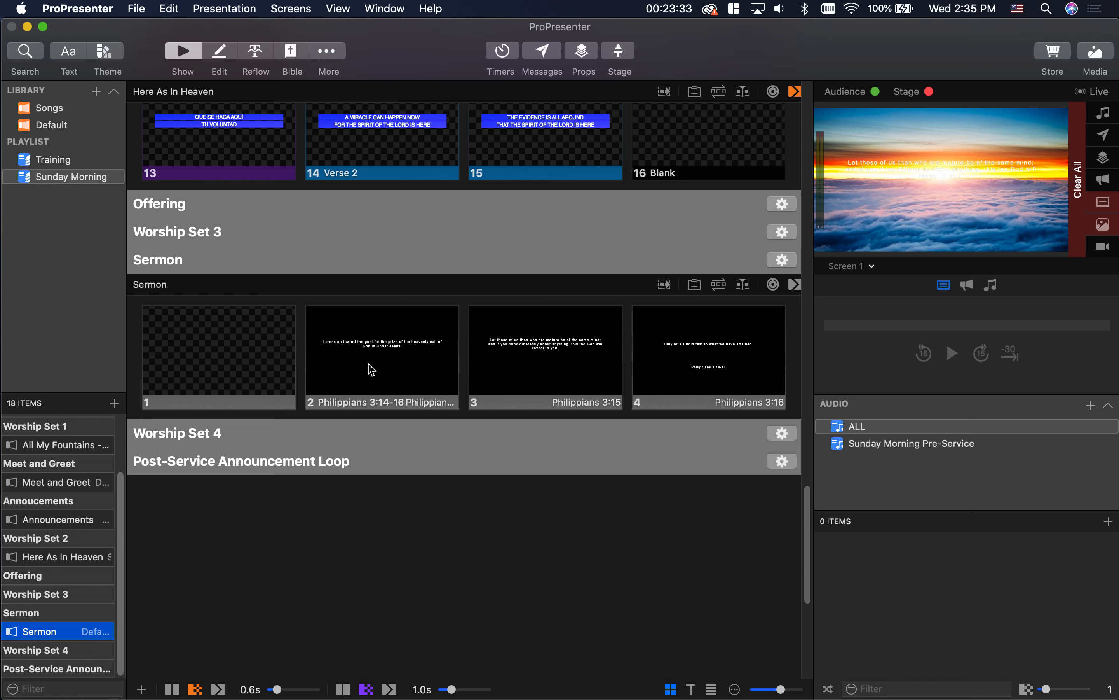
right_click(407, 367)
click(622, 412)
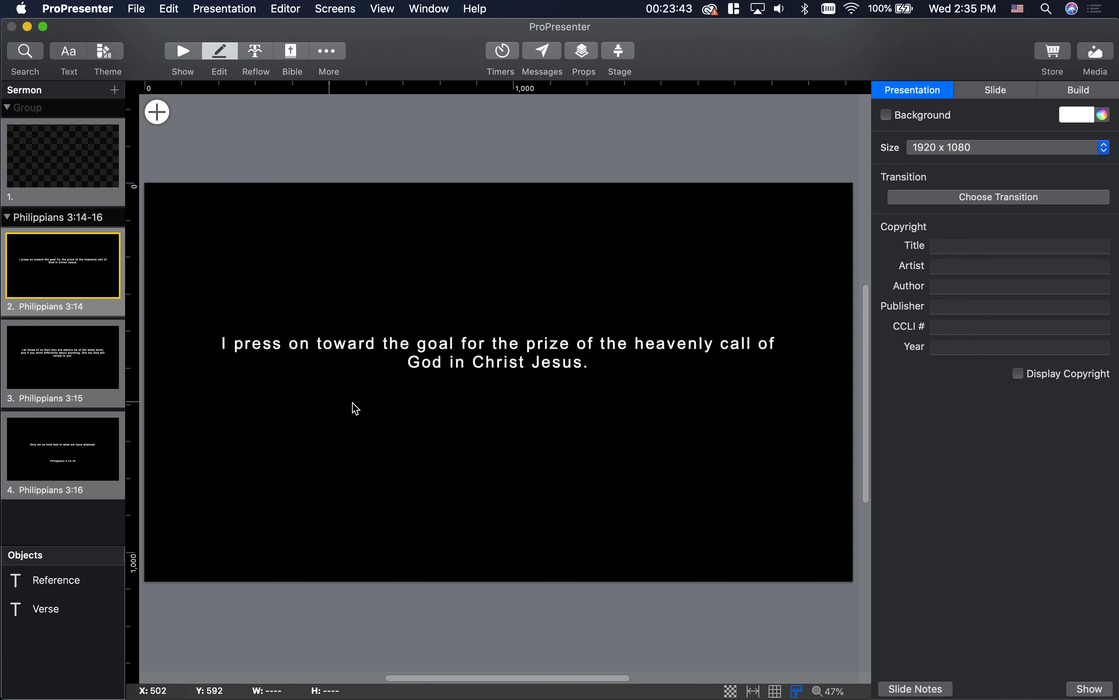
Review the save options for the looked-up Bible passage, and clear everything from the live output.
click(292, 51)
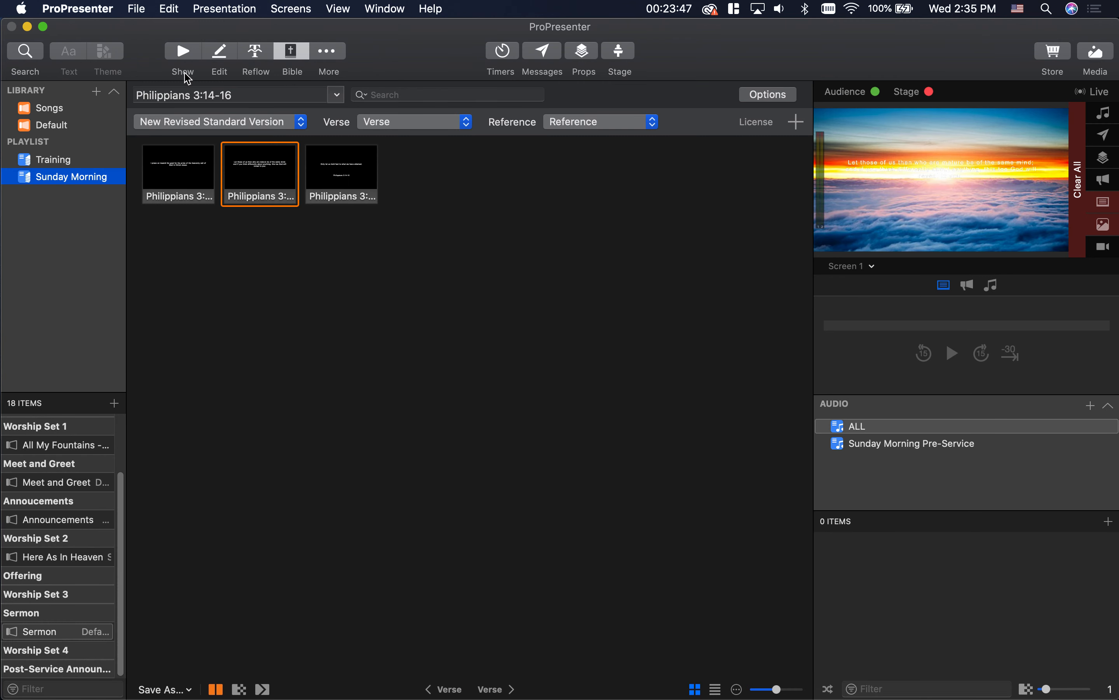
click(190, 690)
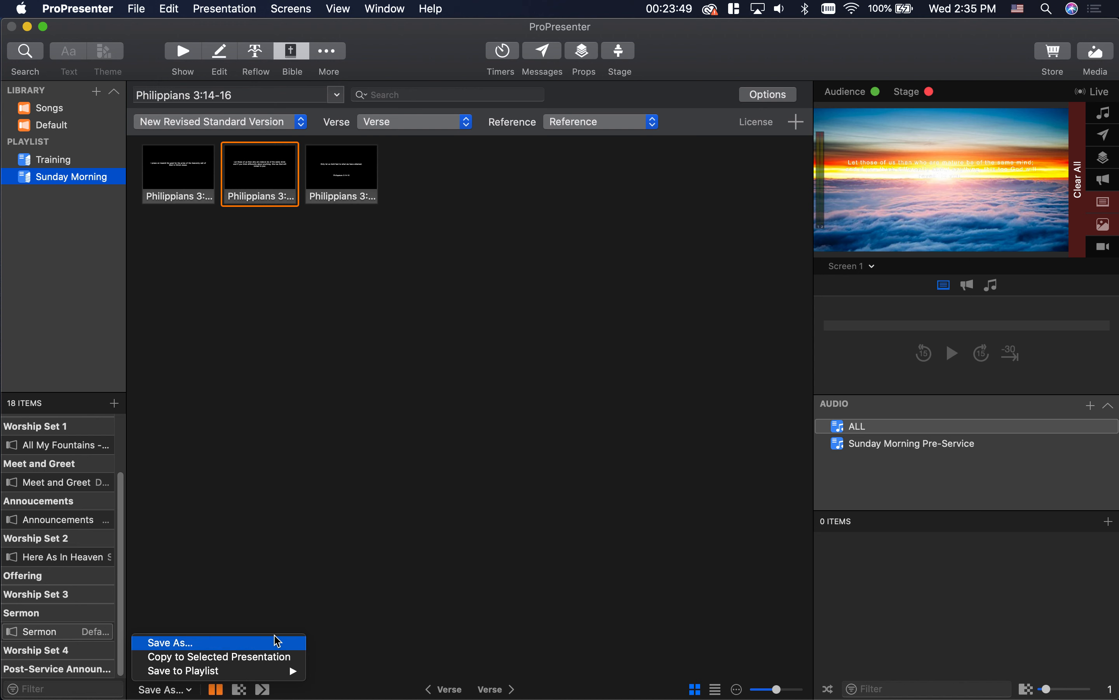
click(299, 586)
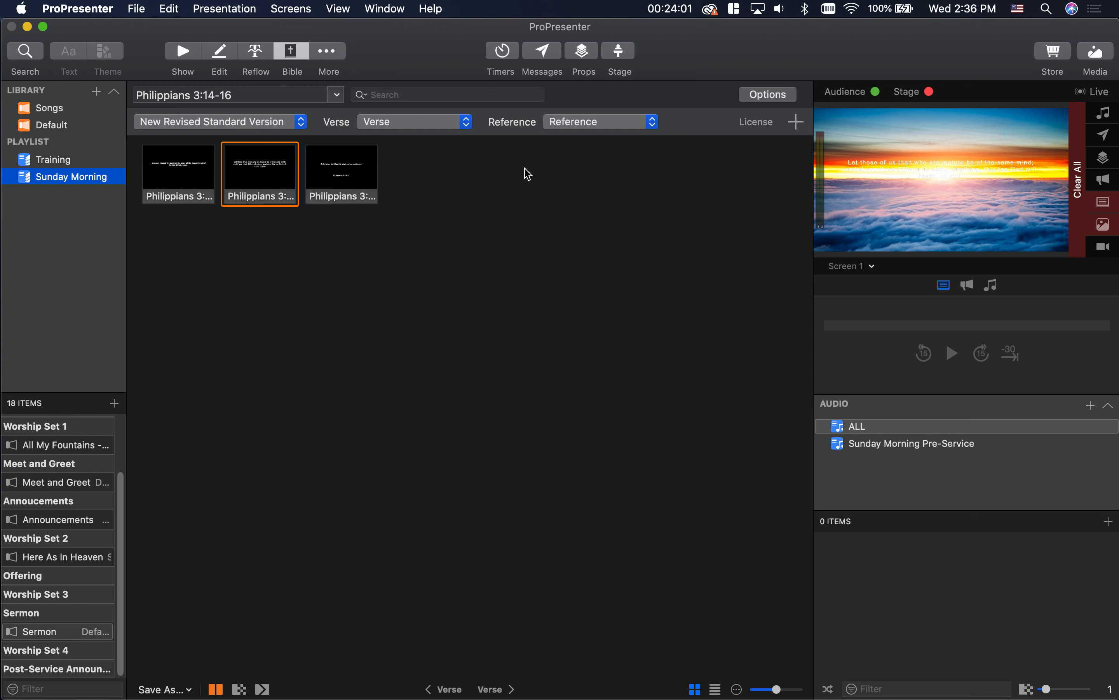
click(1086, 206)
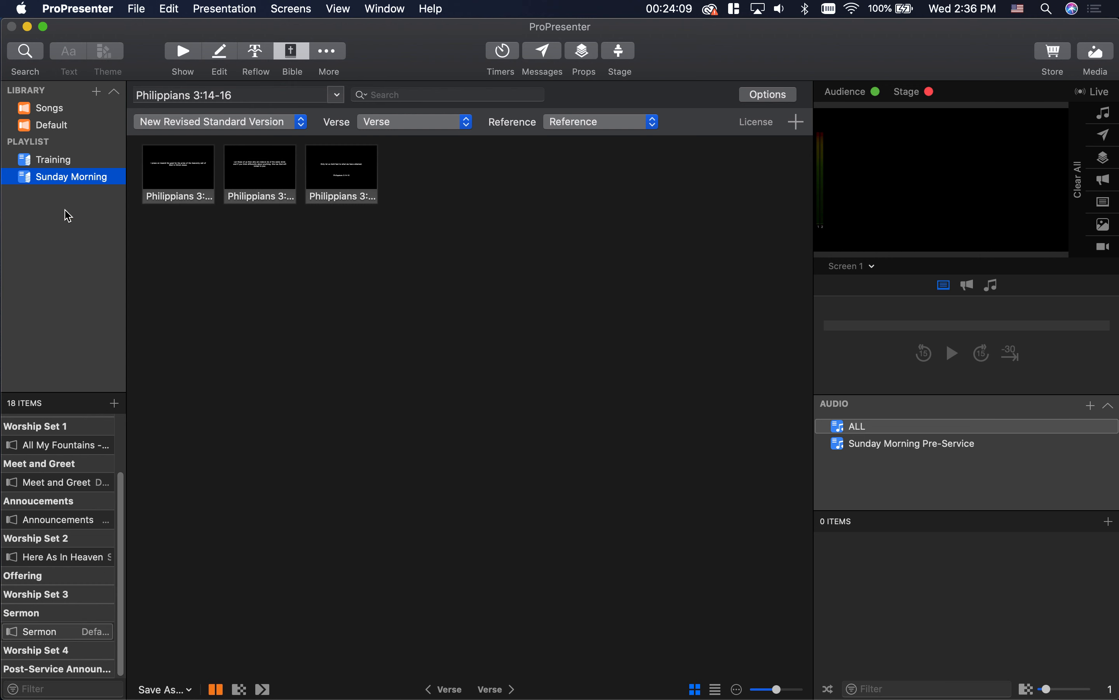
Create a new 1920 x 1080 presentation named "Song 1" in the Songs library.
click(49, 111)
click(114, 403)
key(Return)
text(On)
key(BackSpace)
text(Song)
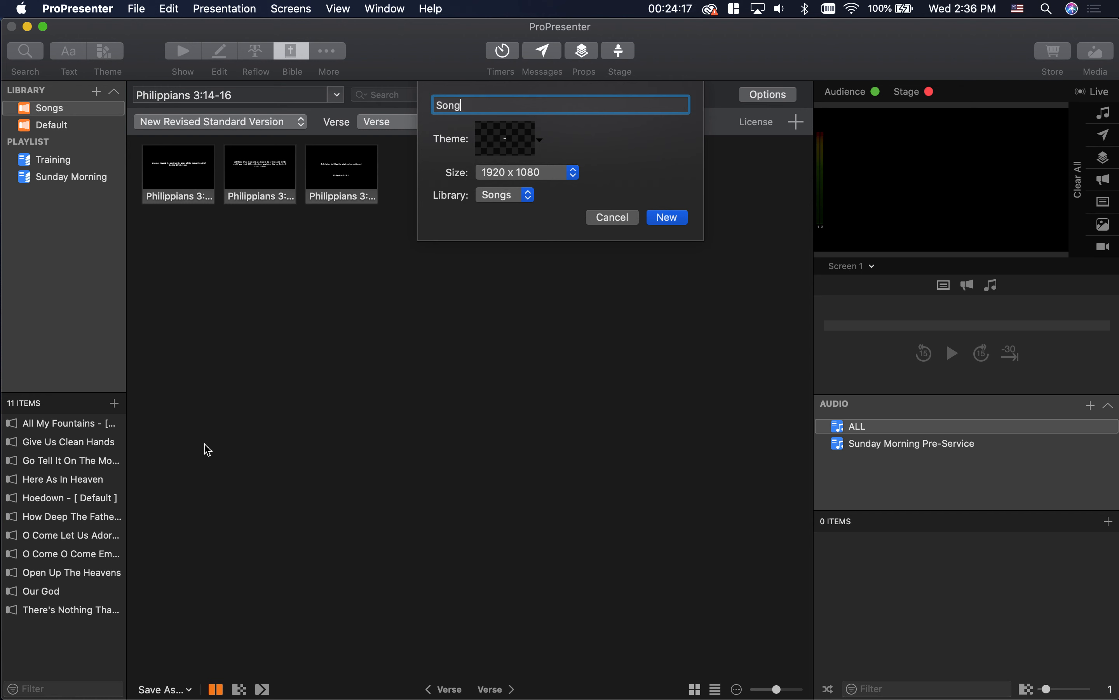
text( 1)
click(664, 219)
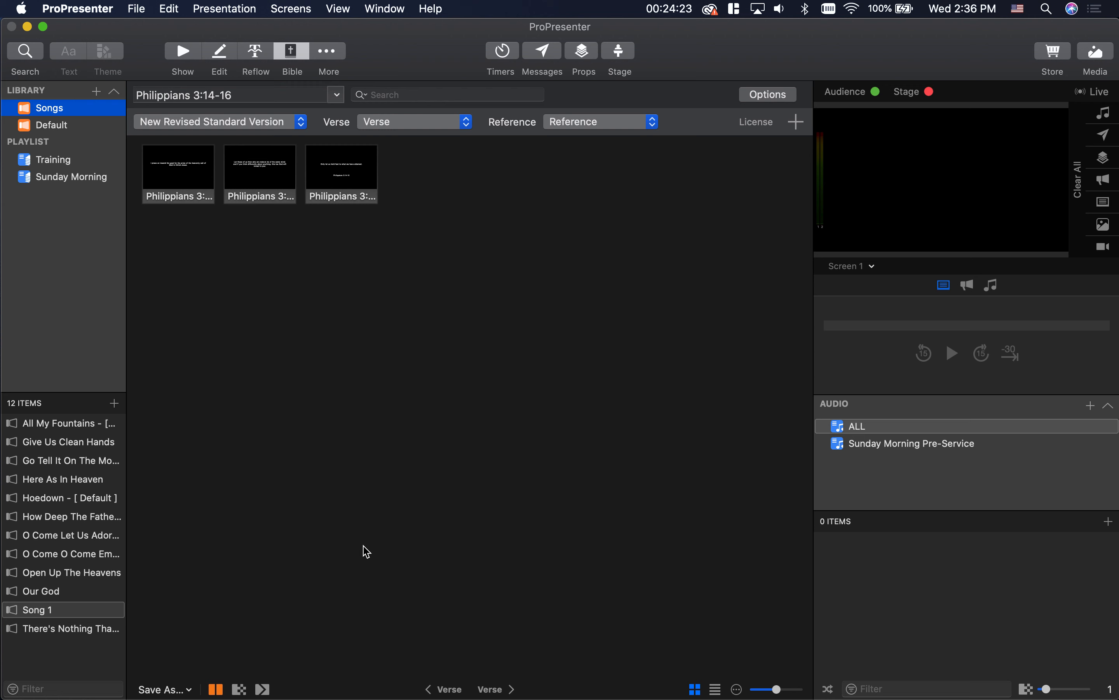
Open Song 1's blank slide for editing, inspect its text object, and return to the slide overview.
click(63, 616)
click(183, 54)
right_click(221, 148)
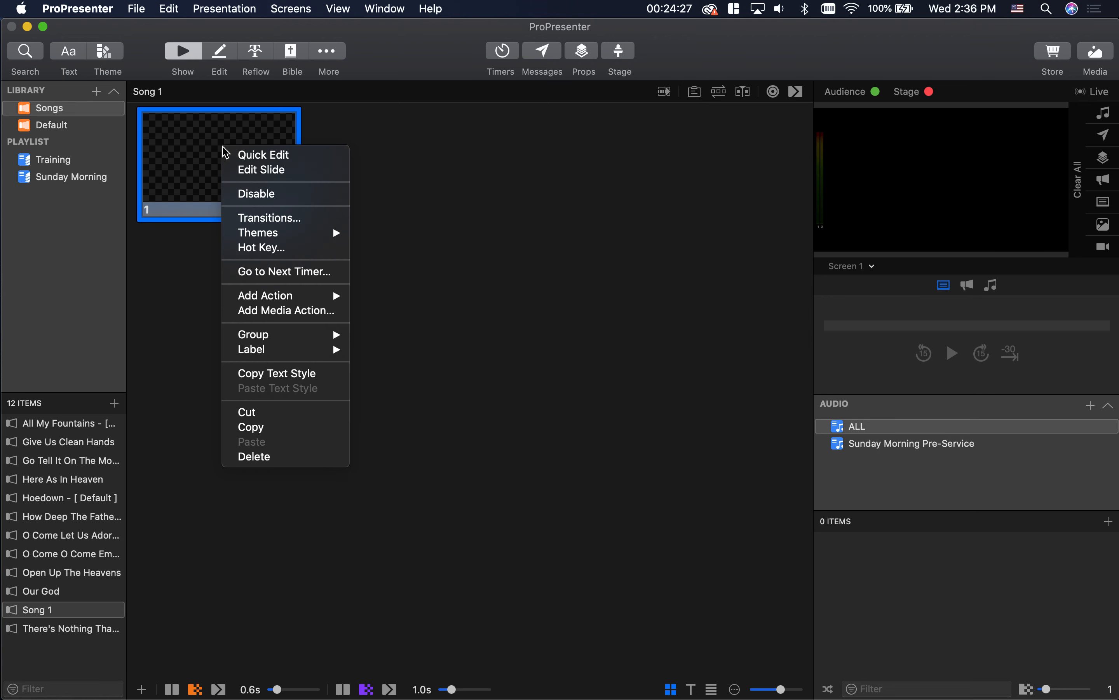
click(390, 319)
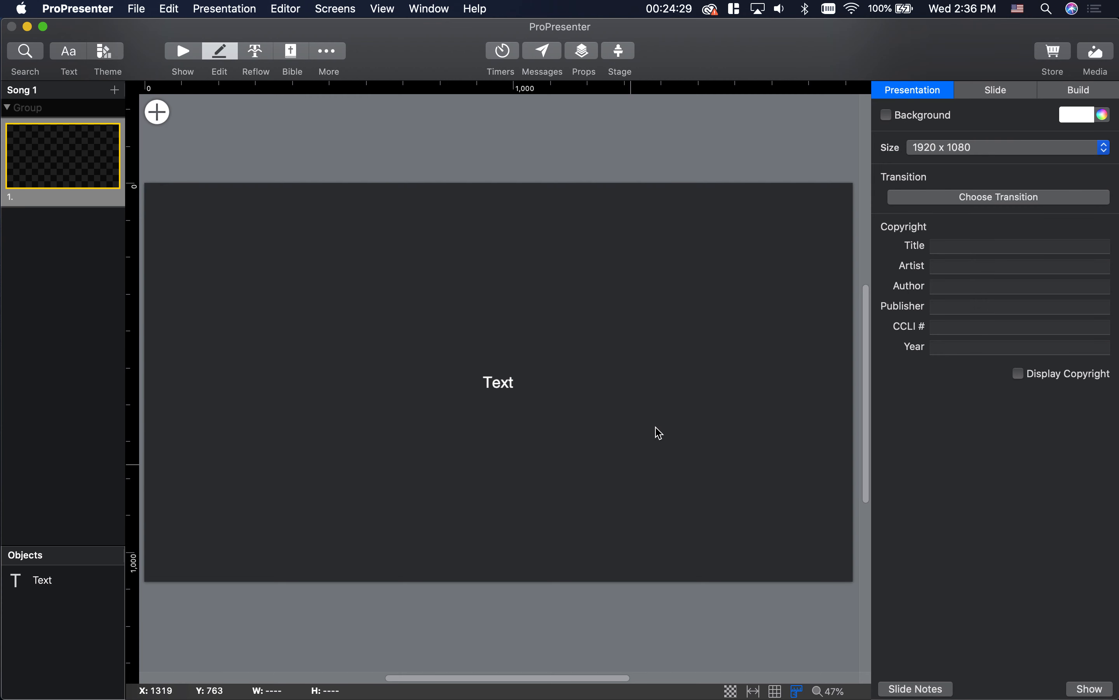
click(501, 387)
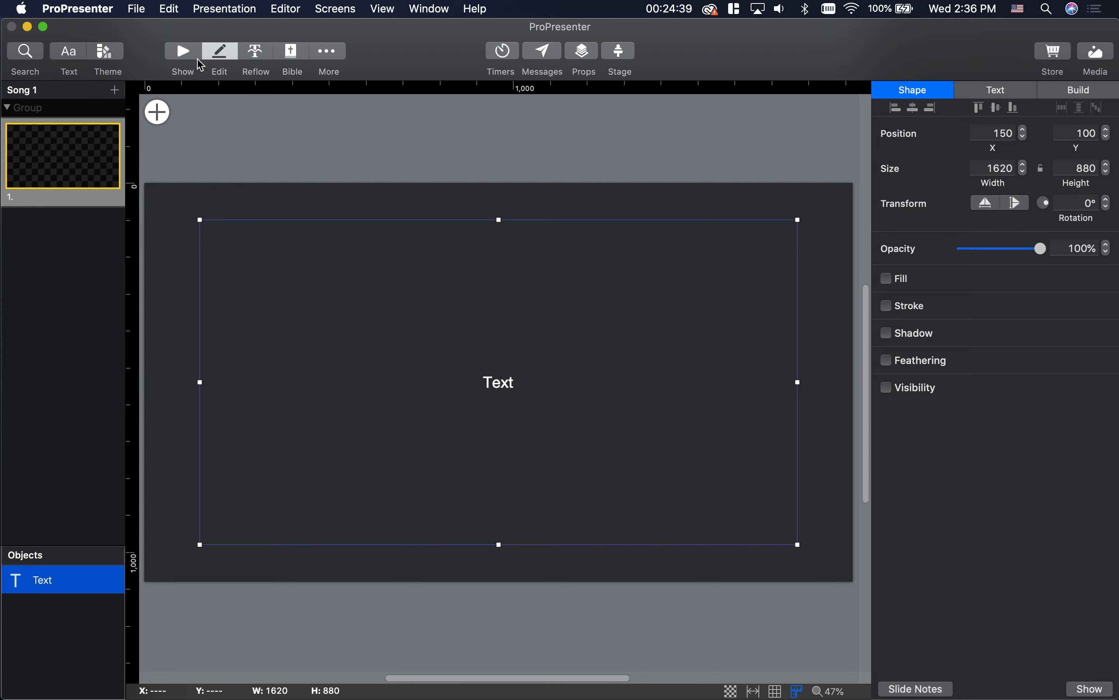
click(183, 52)
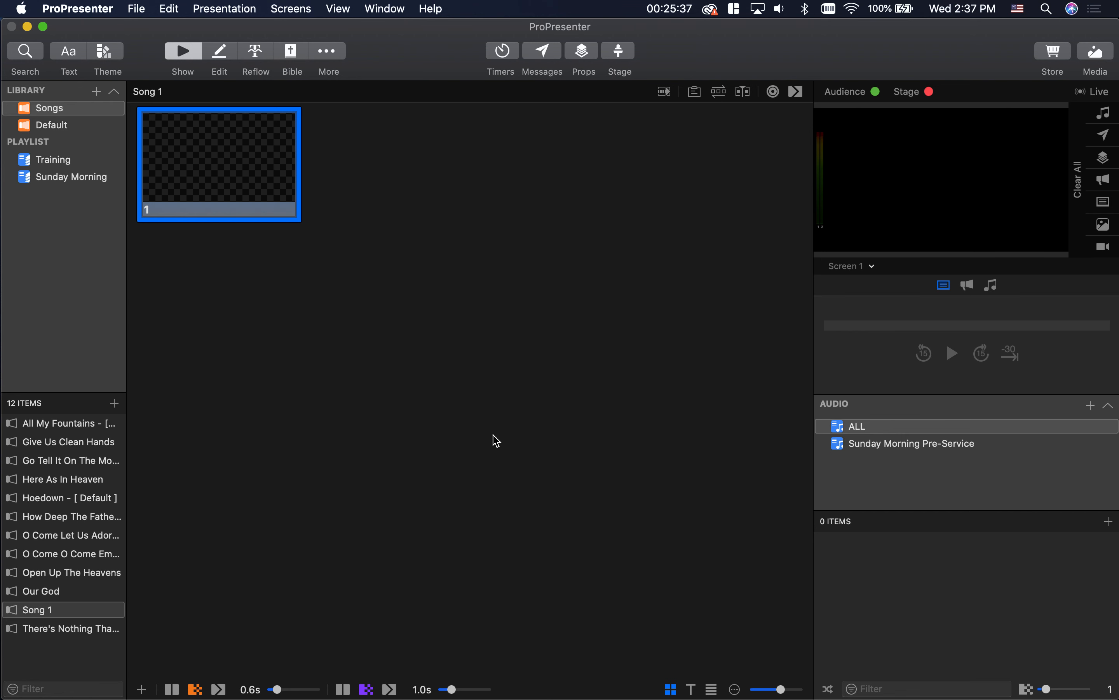
Review the Planning Center Online and SongSelect accounts and options in the Services preferences.
click(81, 10)
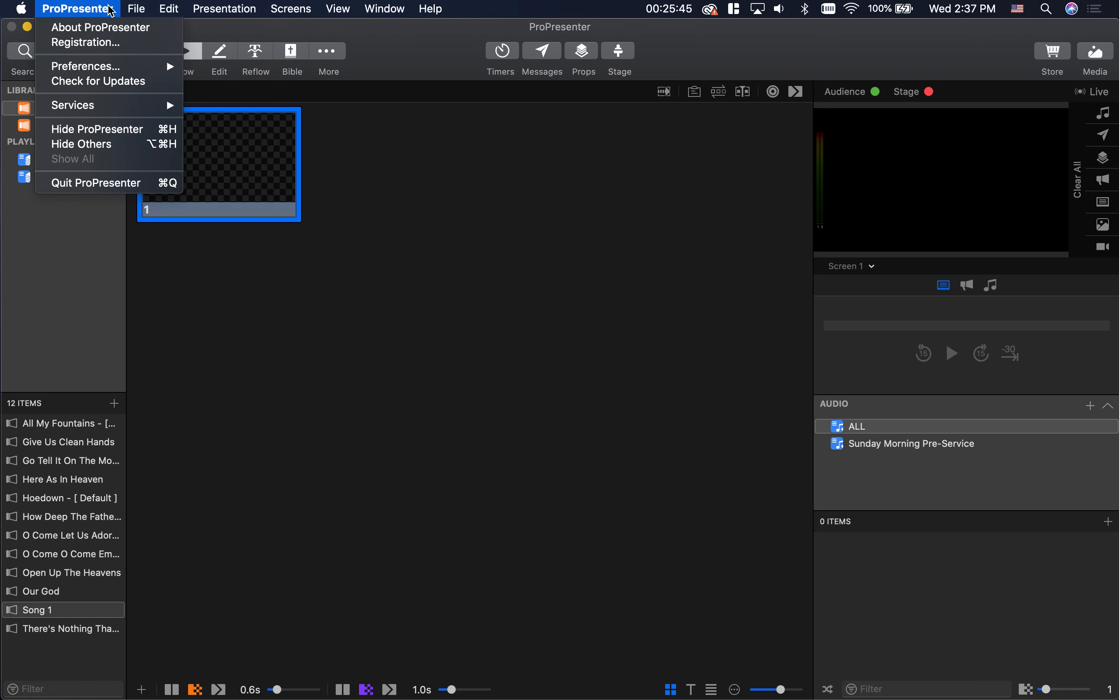
mouse_move(107, 70)
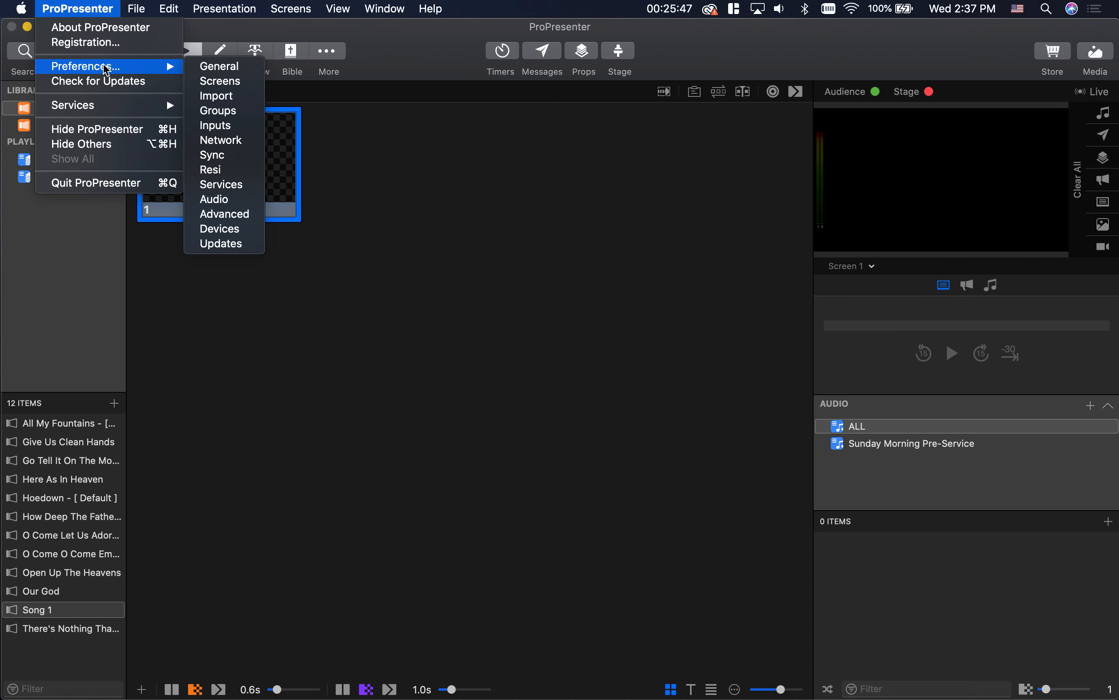
click(251, 187)
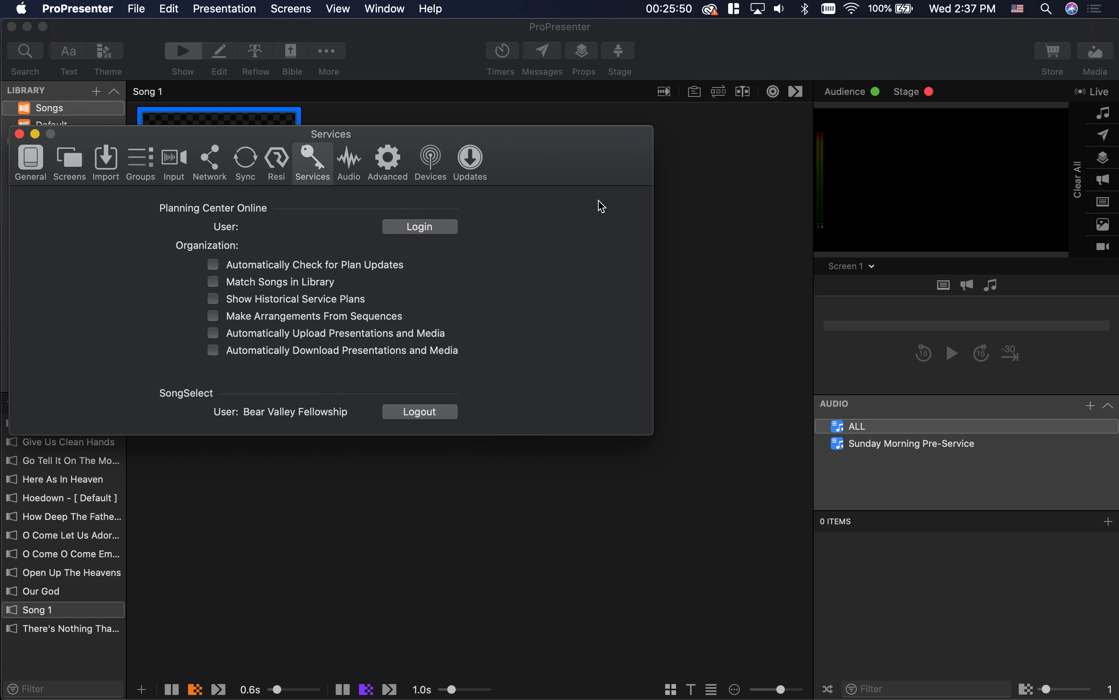
drag(562, 173, 673, 168)
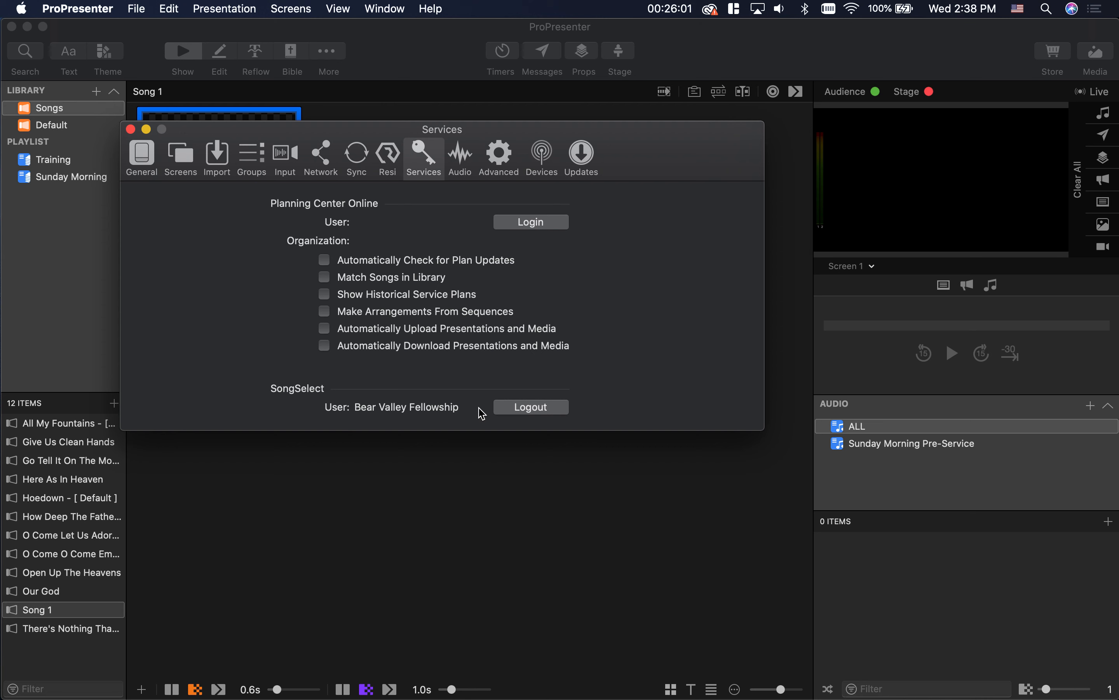
click(131, 130)
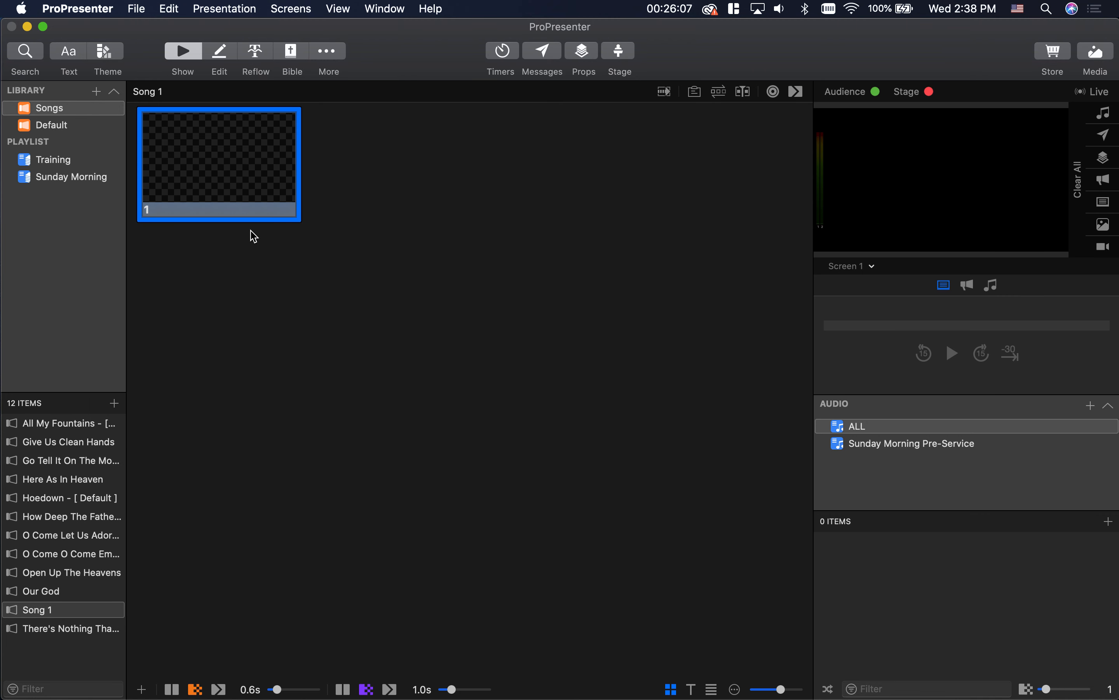
Search the presentation library instead of SongSelect for "Go tell".
click(27, 52)
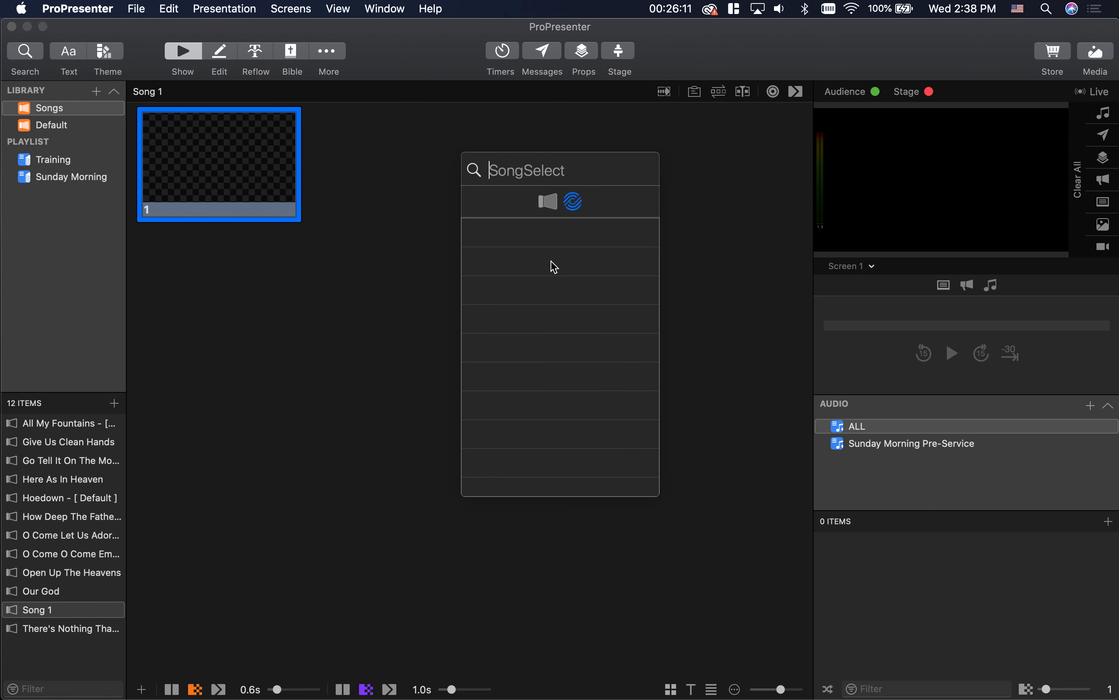
click(549, 203)
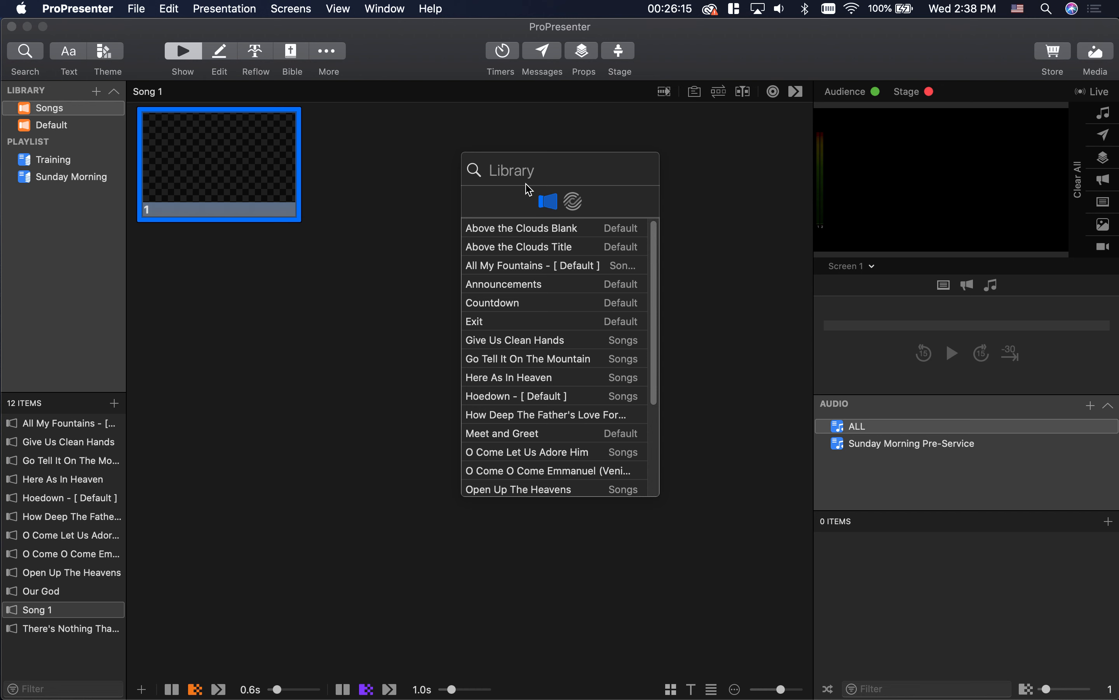
text(Go tel)
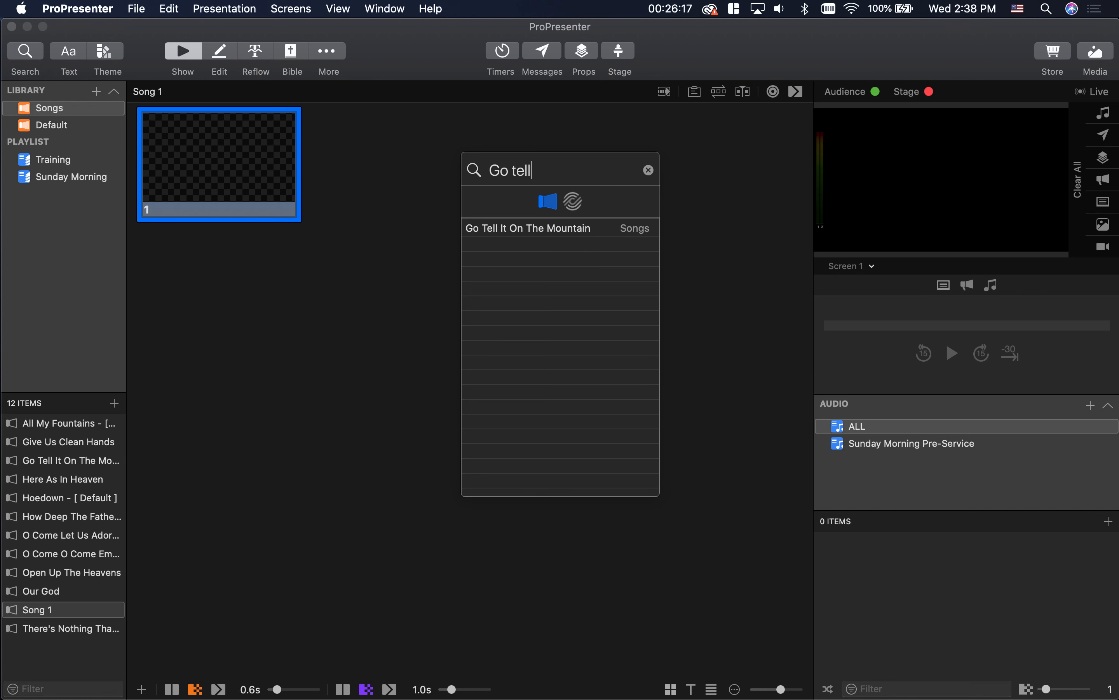
Clear the "Go tell" term from the presentation library search.
text(l)
key(BackSpace)
key(BackSpace)
key(BackSpace)
key(BackSpace)
key(BackSpace)
key(BackSpace)
key(BackSpace)
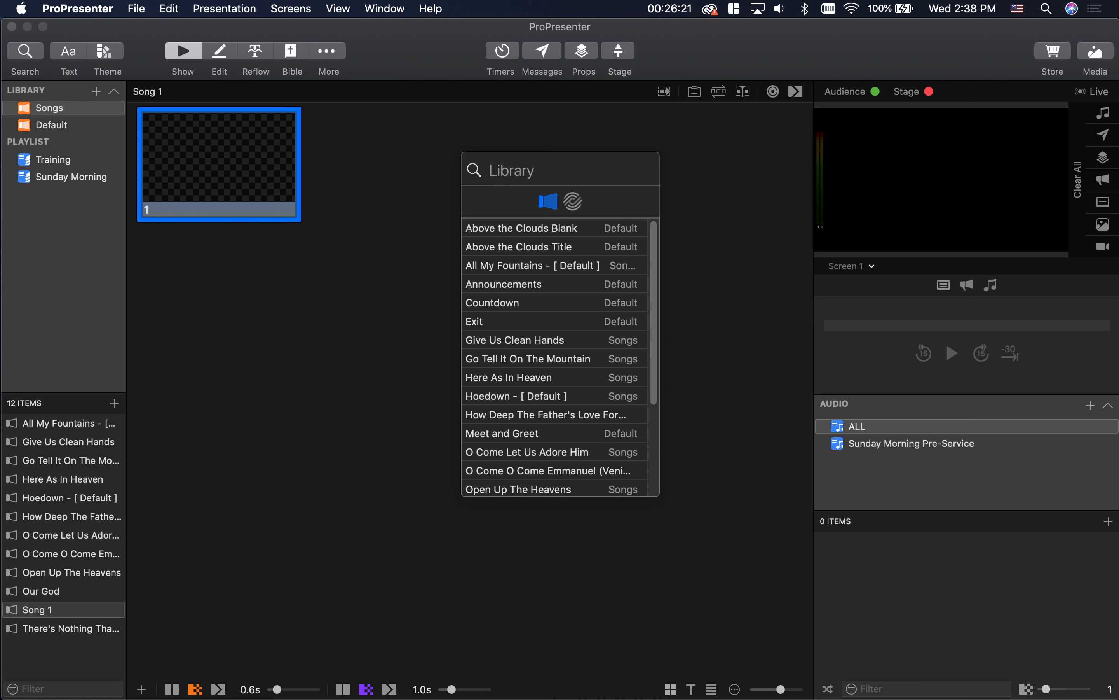
Search the presentation library for "Alive" and clear the search term.
click(576, 202)
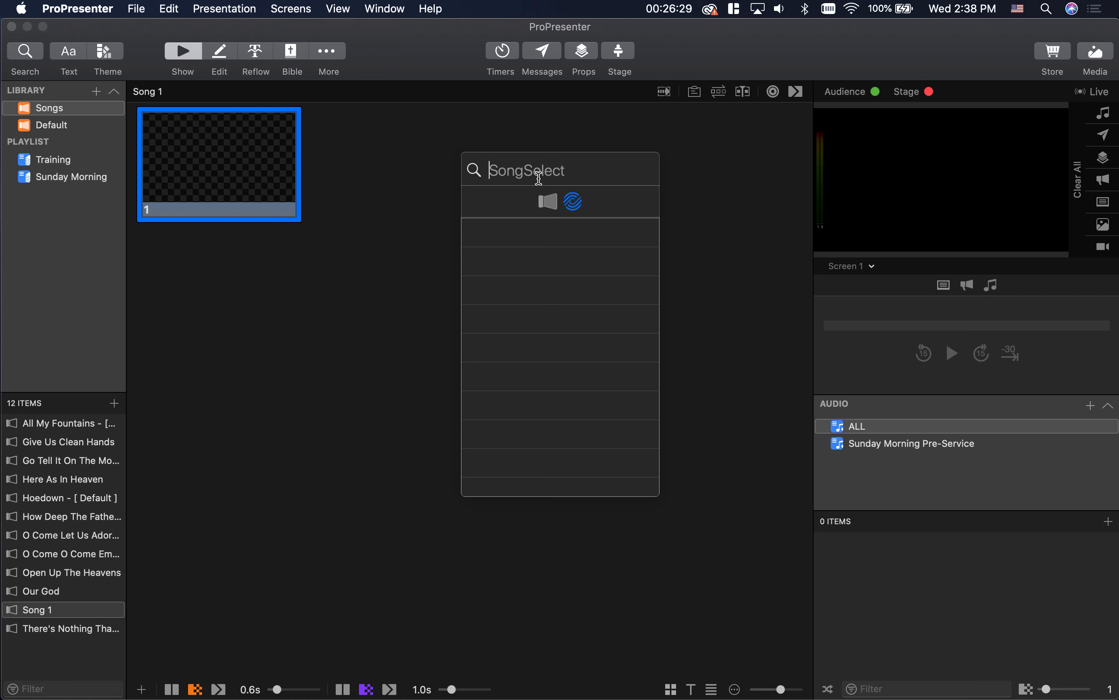
click(548, 202)
text(Alive)
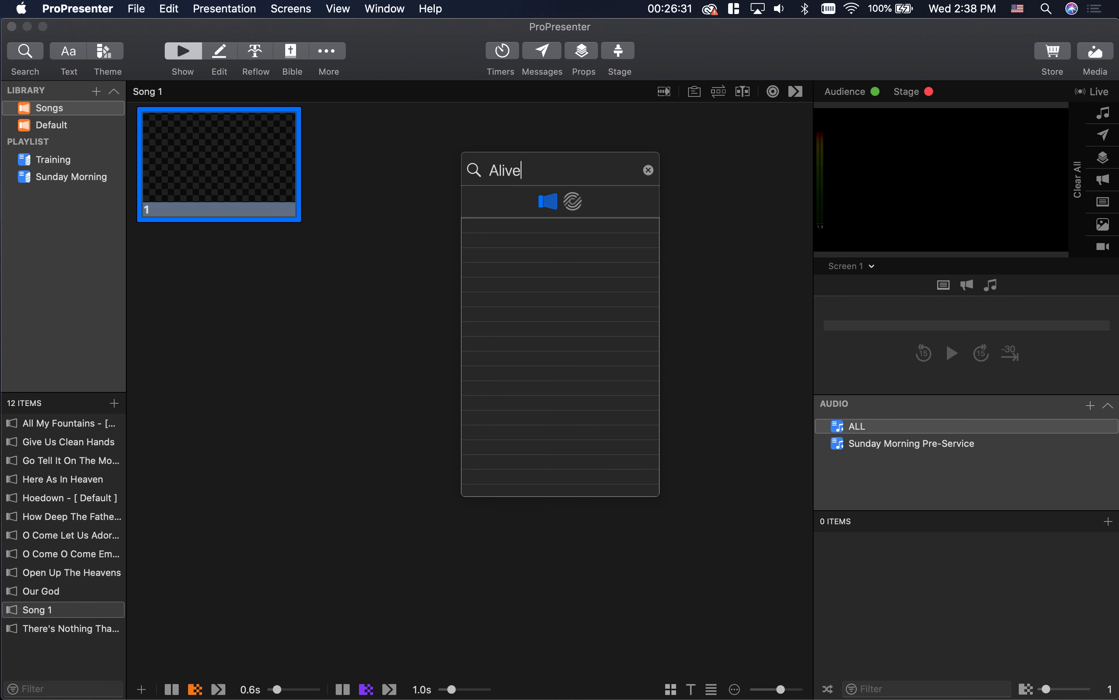
key(BackSpace)
key(BackSpace)
key(BackSpace)
key(BackSpace)
key(BackSpace)
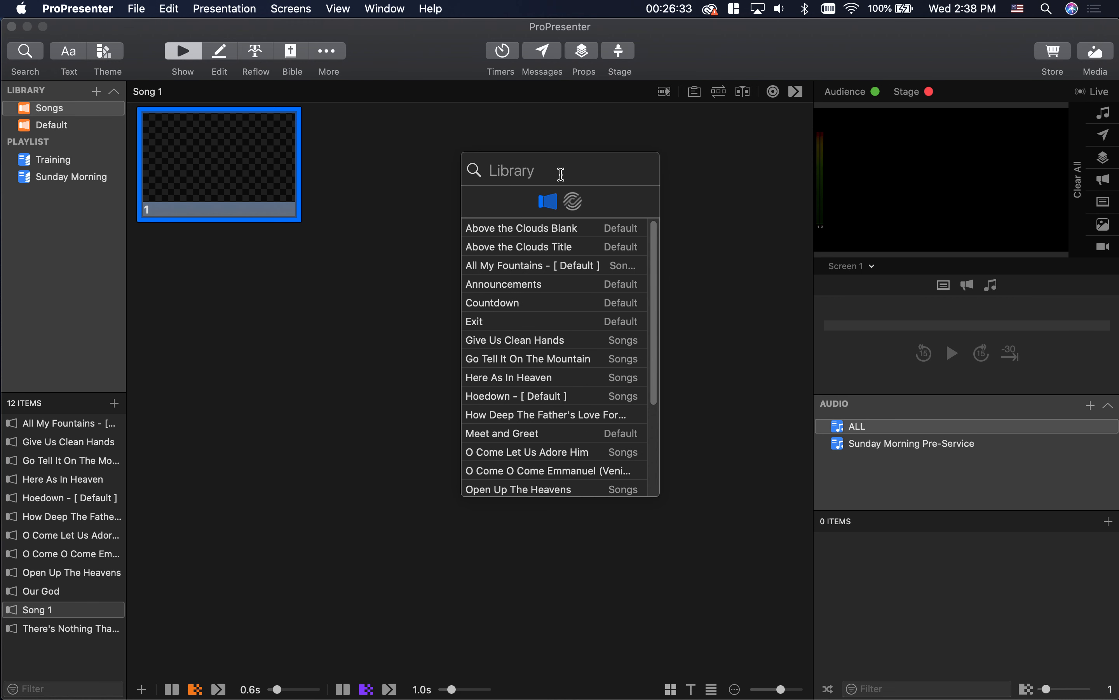
Search SongSelect for "Alive" and start importing the first matching song.
click(573, 201)
text(Alive)
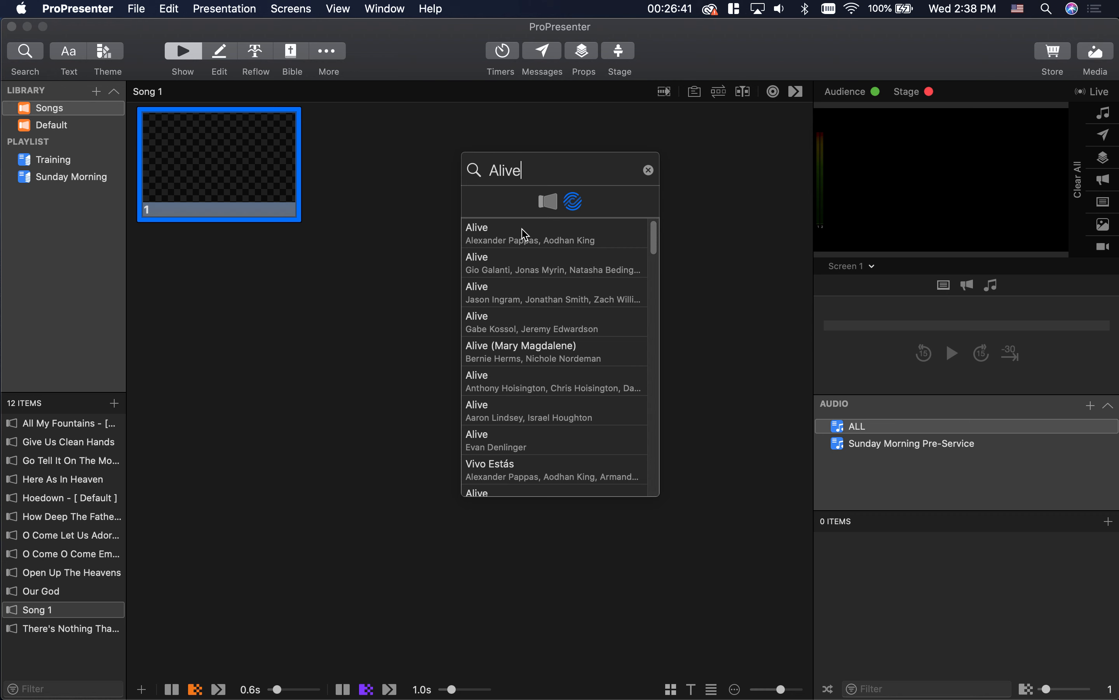
scroll(531, 320, down, 5)
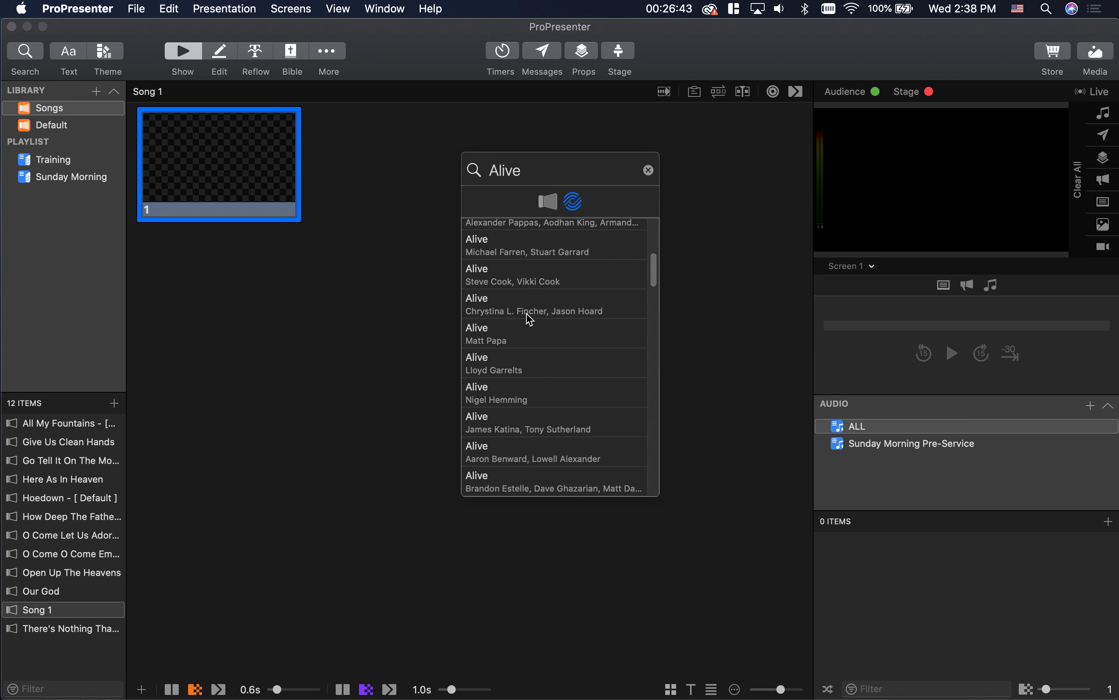
scroll(531, 319, down, 5)
scroll(530, 319, down, 8)
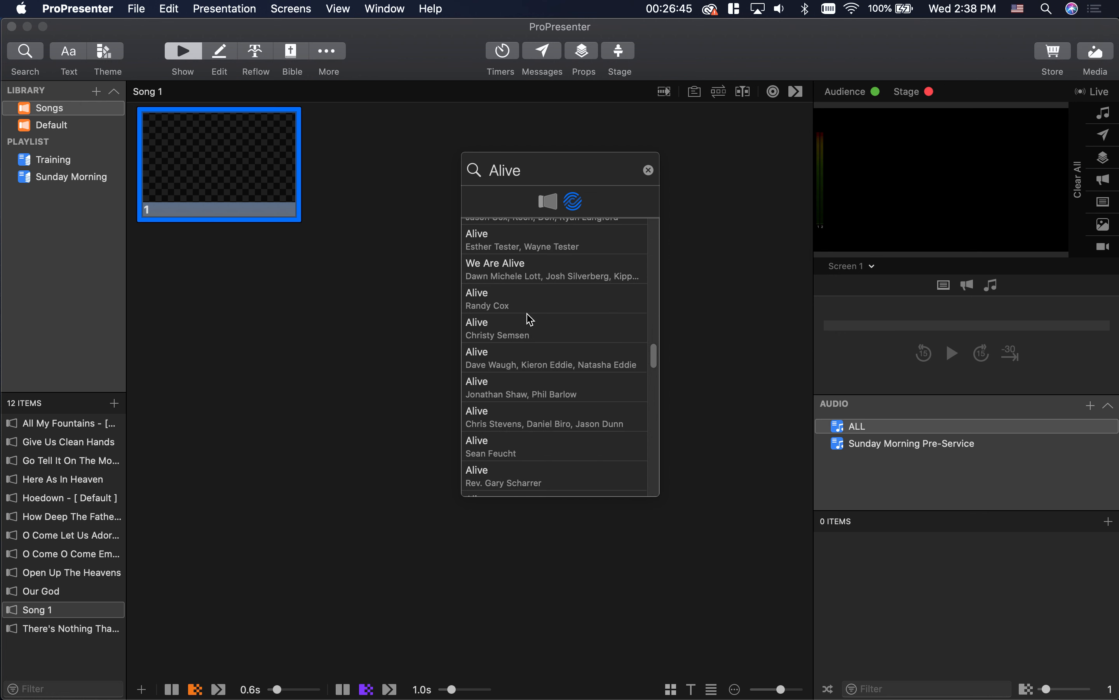
scroll(531, 319, up, 15)
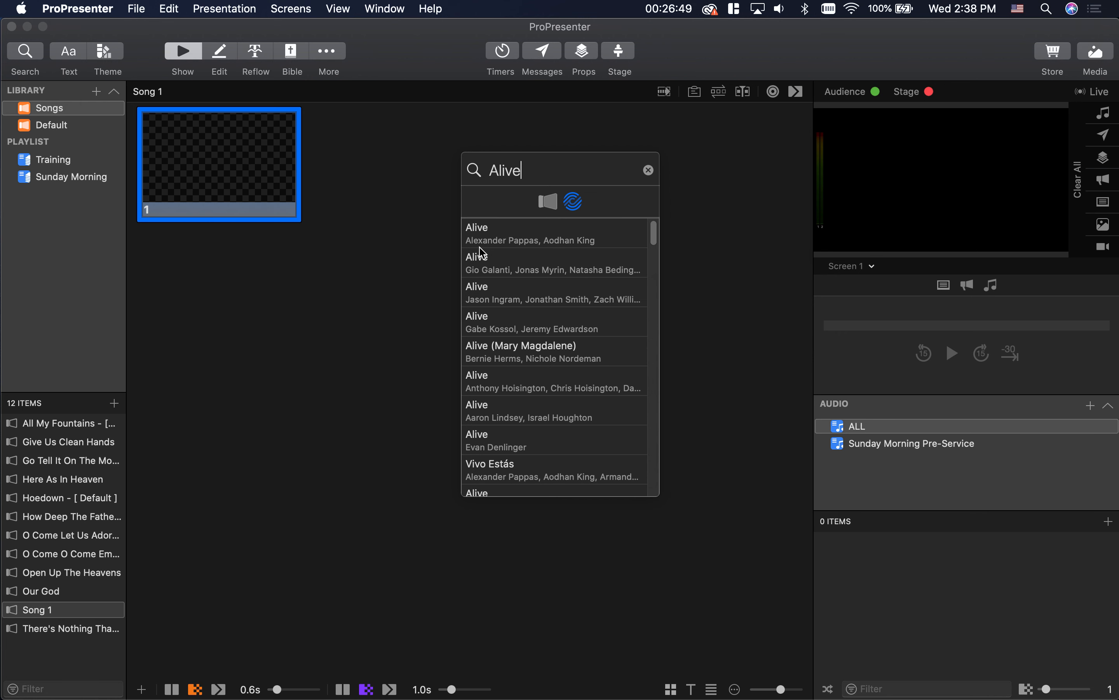
click(554, 247)
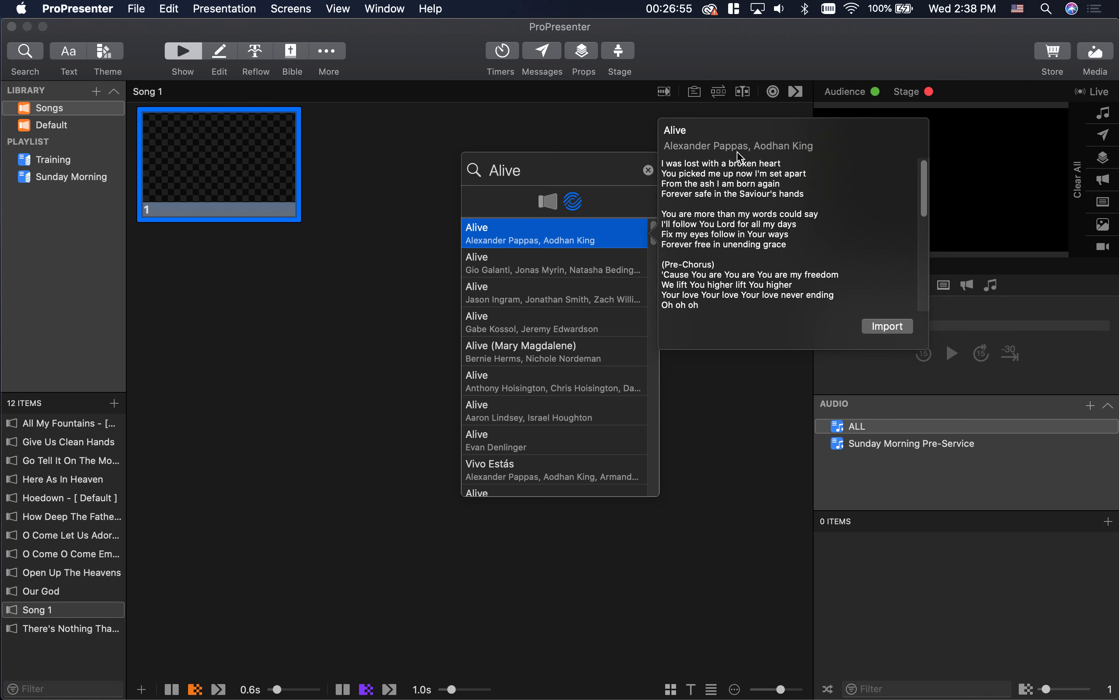
click(889, 326)
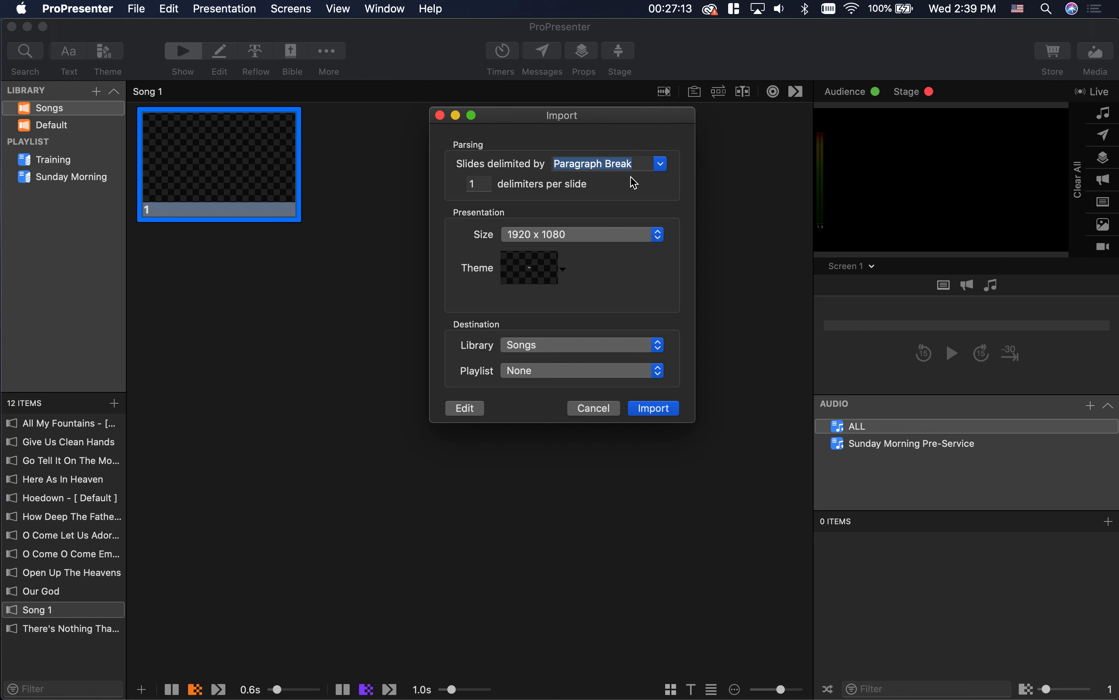
Go over the import's delimiter and destination library options, and open the song's lyrics for editing before importing.
click(490, 185)
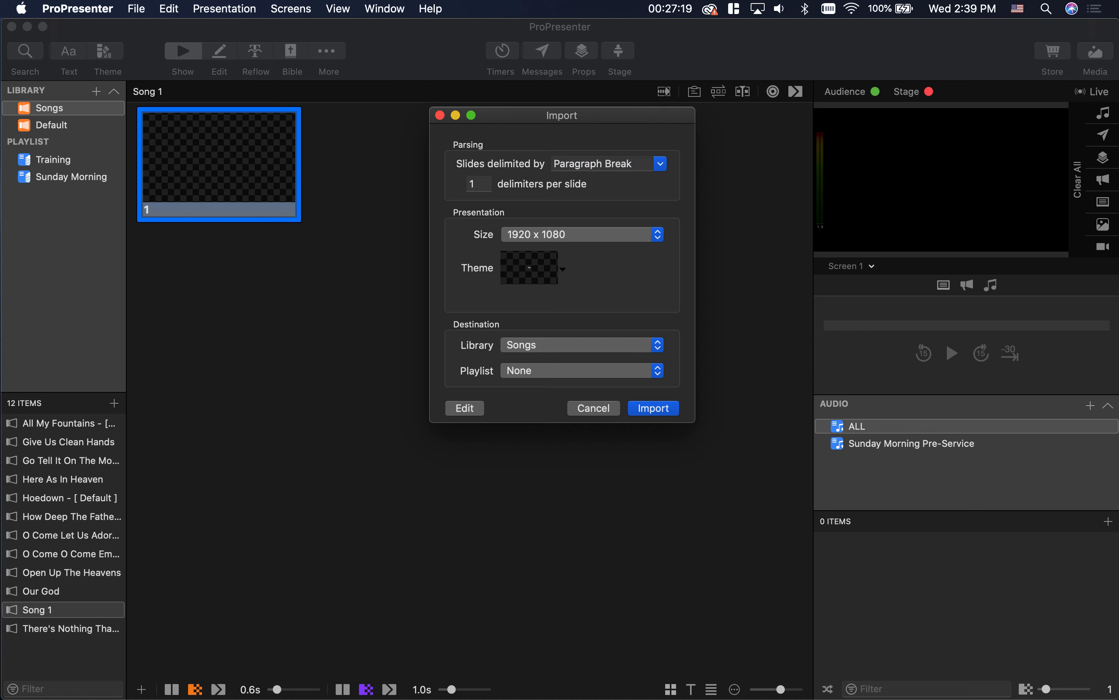
key(BackSpace)
text(3)
click(526, 351)
click(525, 357)
click(535, 345)
click(532, 335)
click(467, 409)
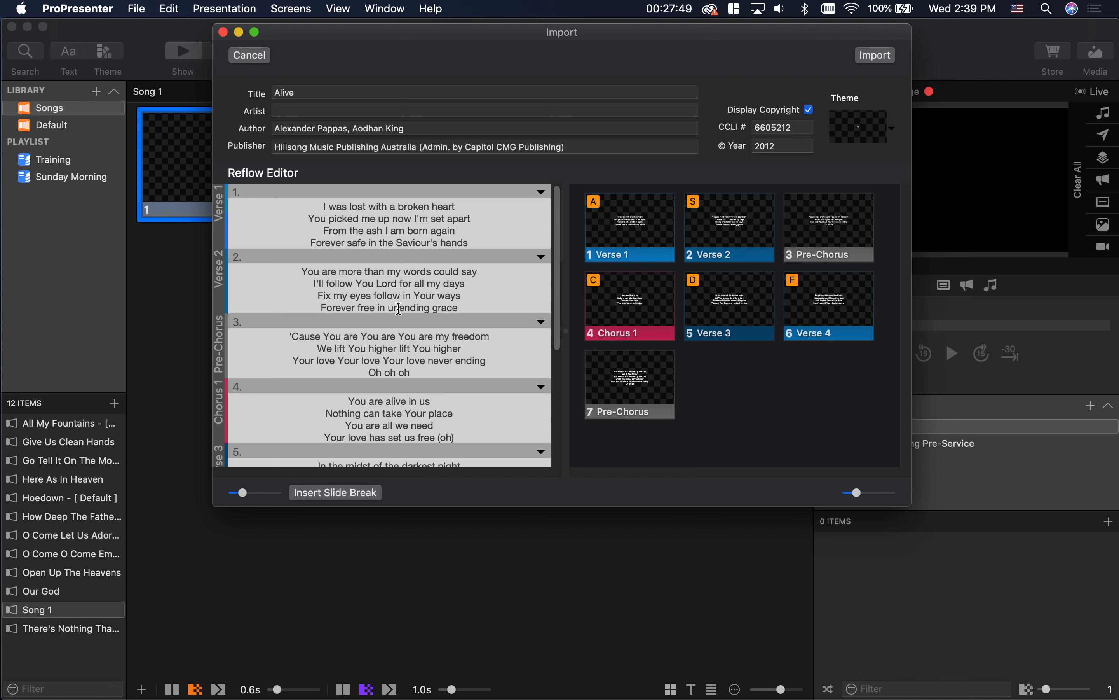
Insert a slide break before the first lyric line of Verse 1 to add a blank opening slide.
scroll(400, 308, down, 2)
scroll(399, 307, down, 5)
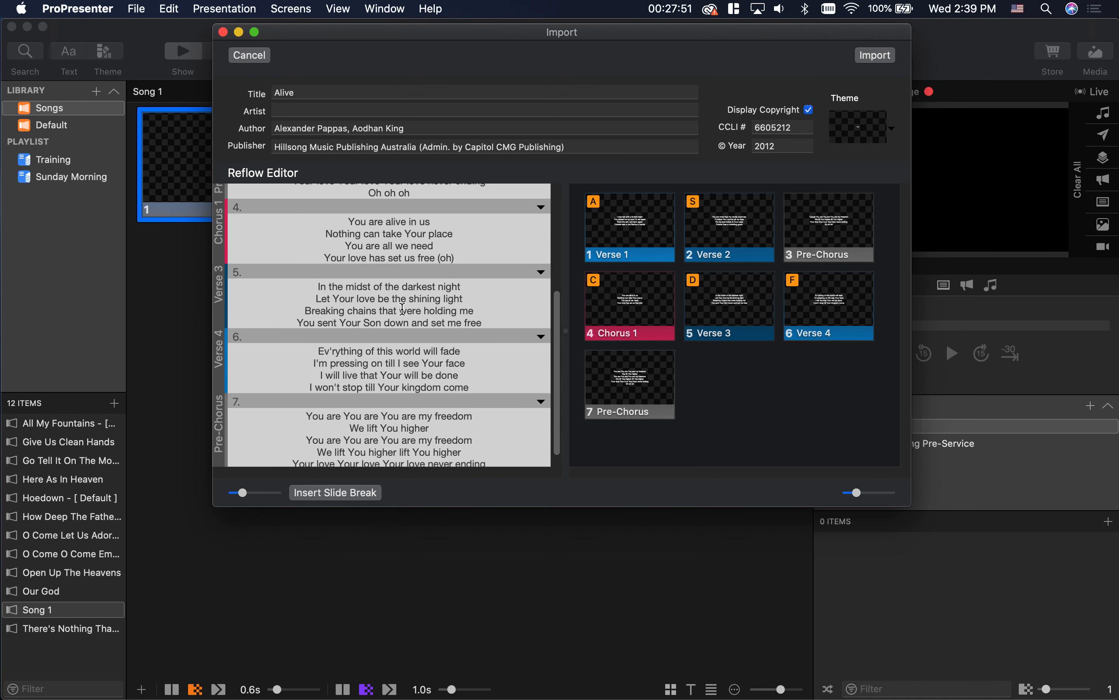
scroll(402, 309, up, 8)
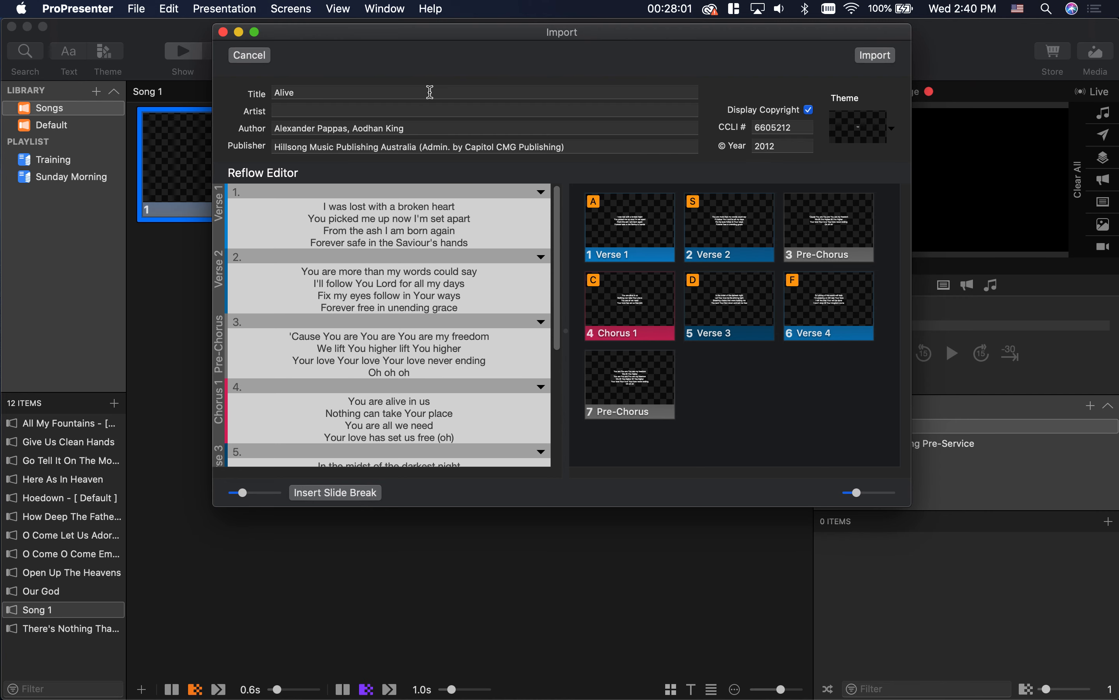
drag(370, 32, 418, 87)
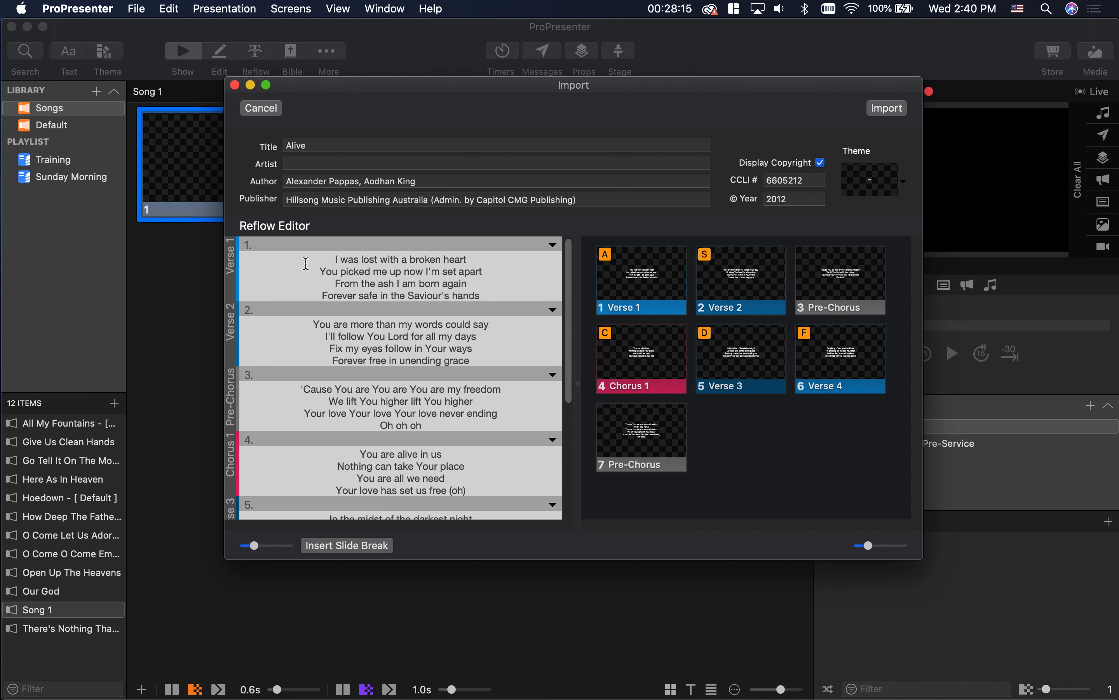
click(327, 257)
click(345, 546)
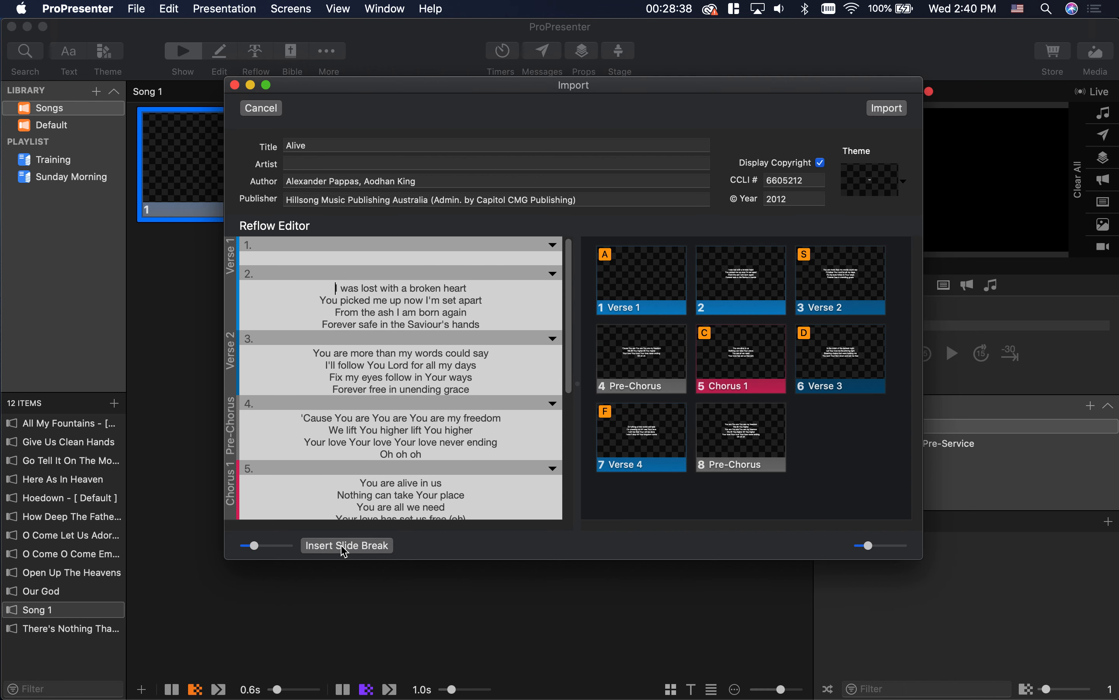
click(553, 244)
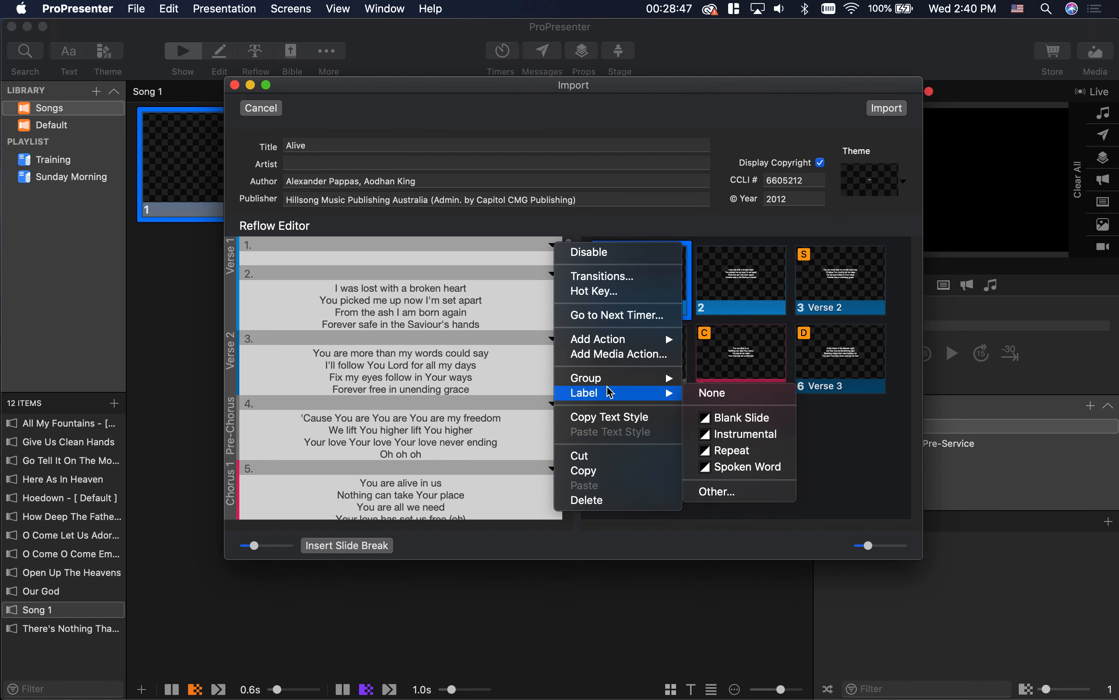
mouse_move(606, 384)
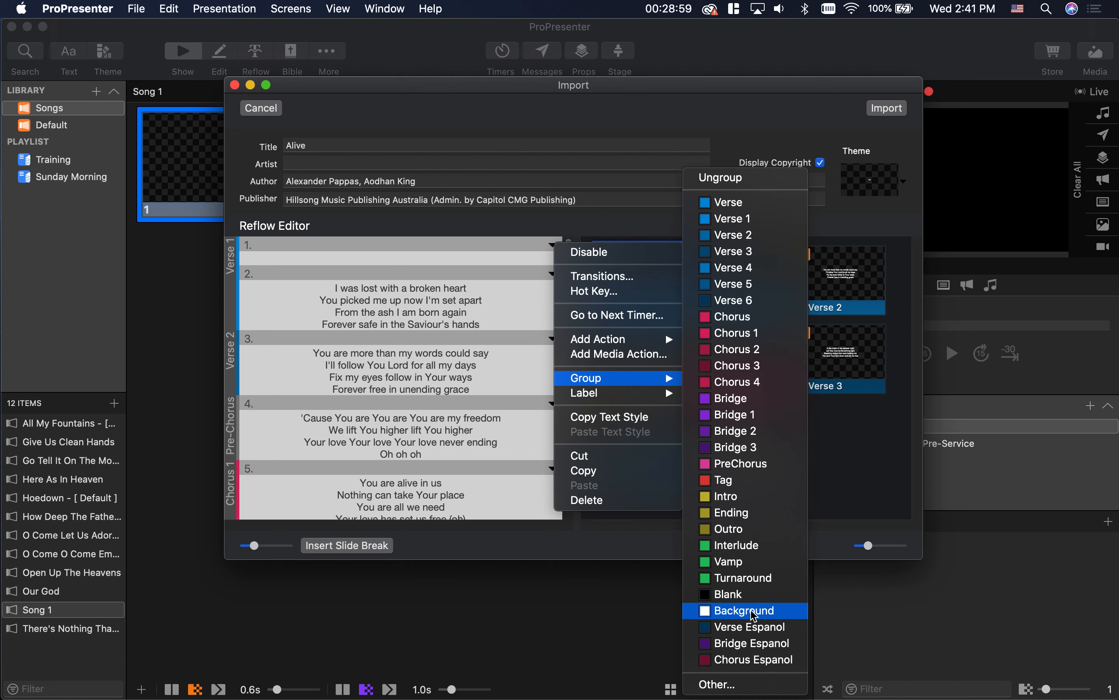
click(732, 682)
text(Background)
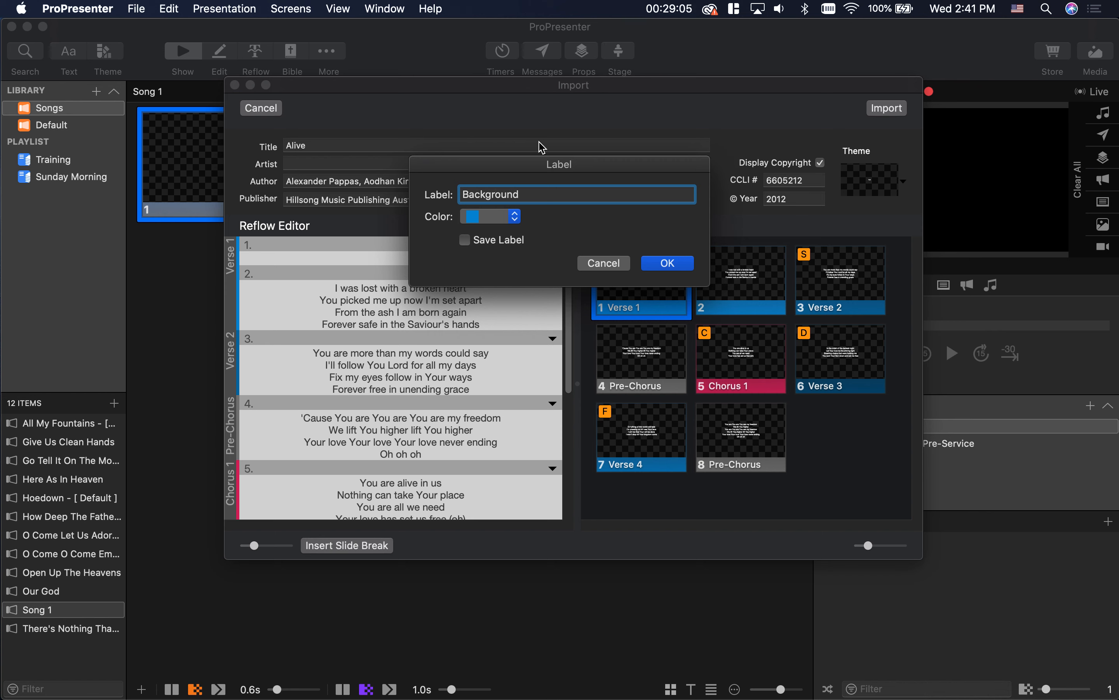
click(519, 215)
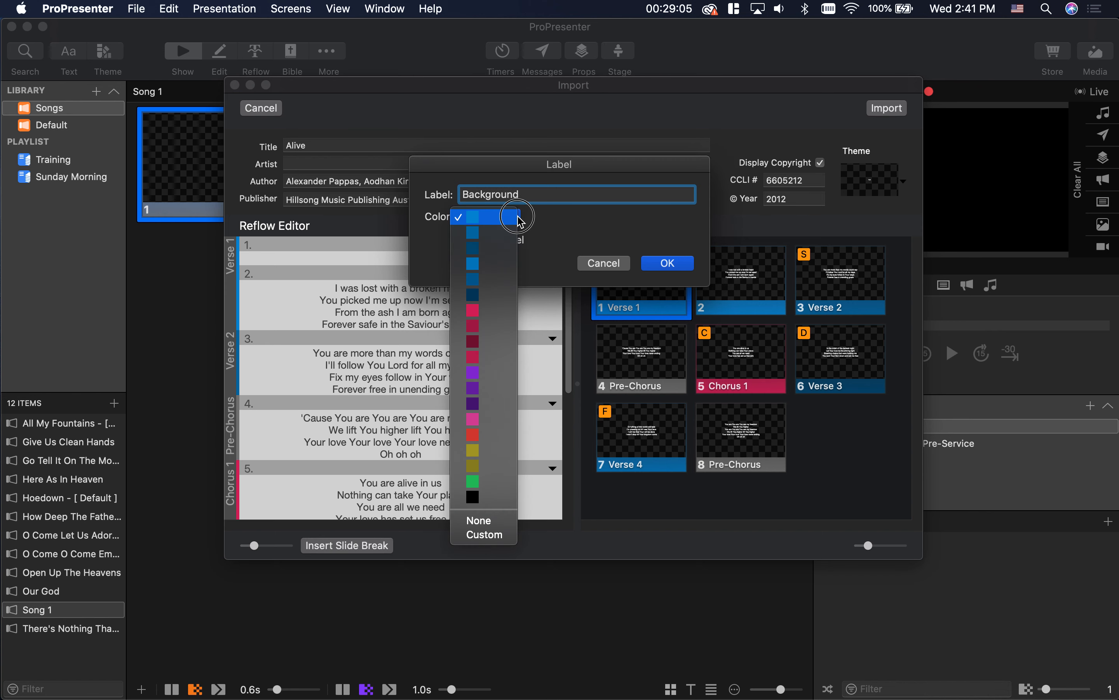
click(519, 226)
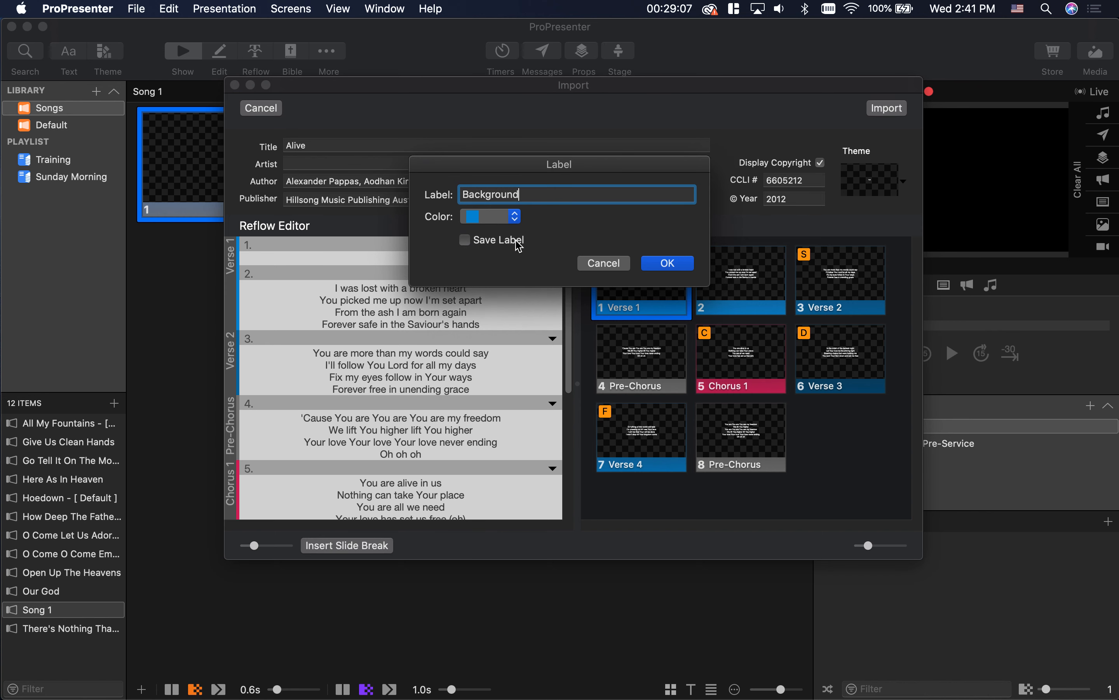
click(604, 265)
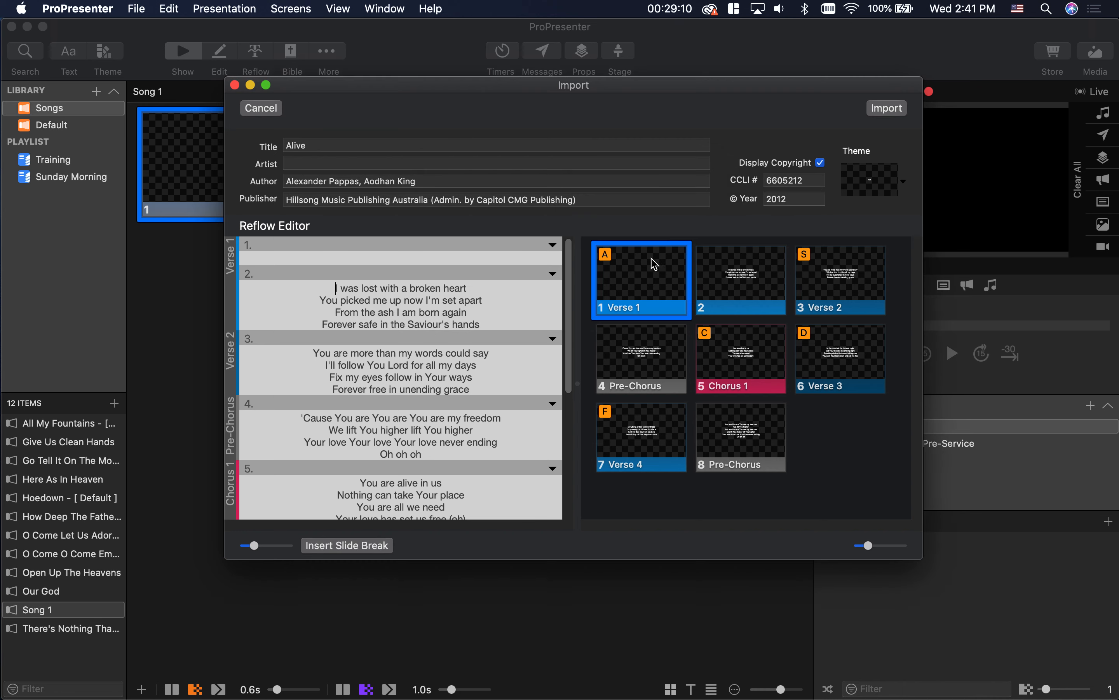
Assign the blank first slide to the Background group and the second slide to the Verse 1 group.
click(555, 250)
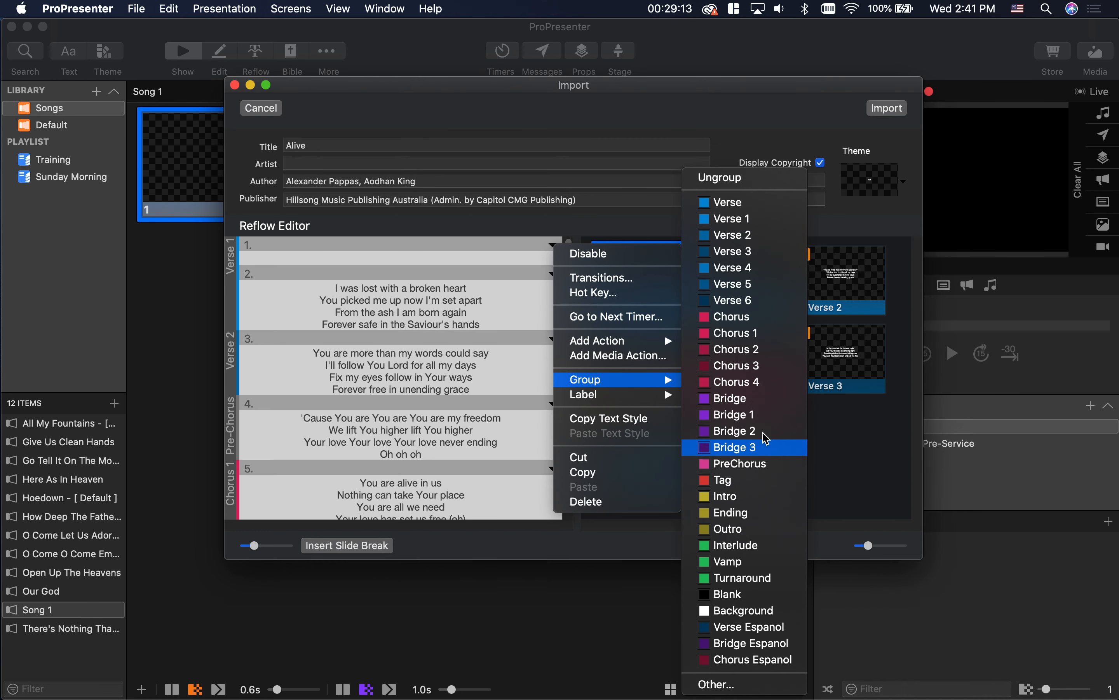
click(734, 614)
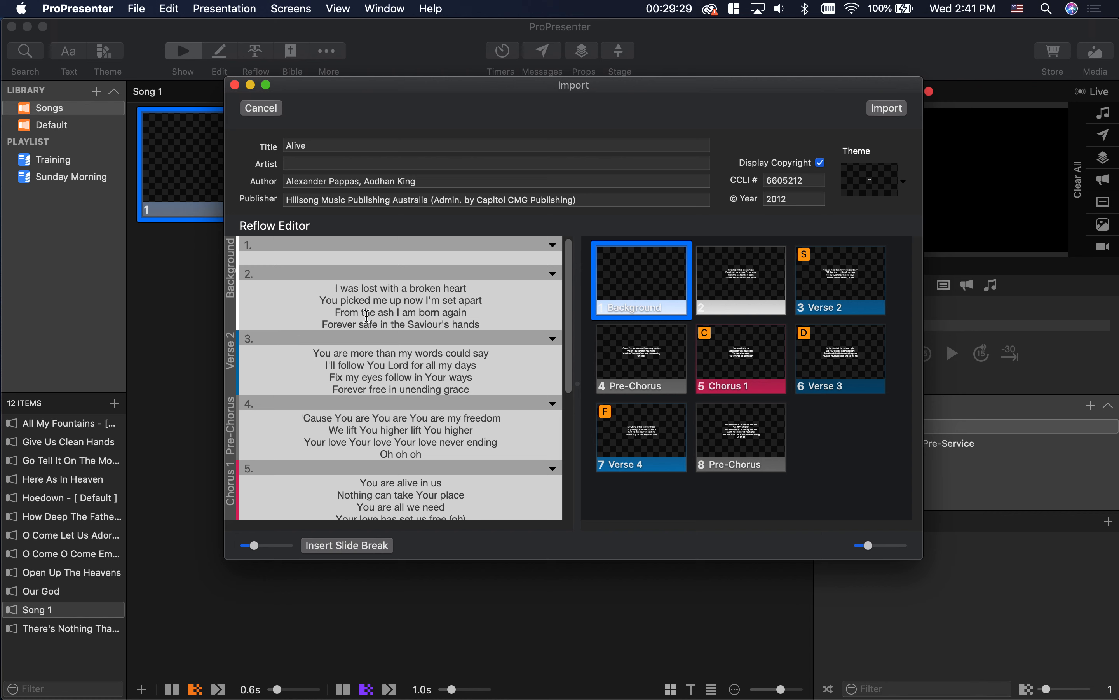
click(553, 274)
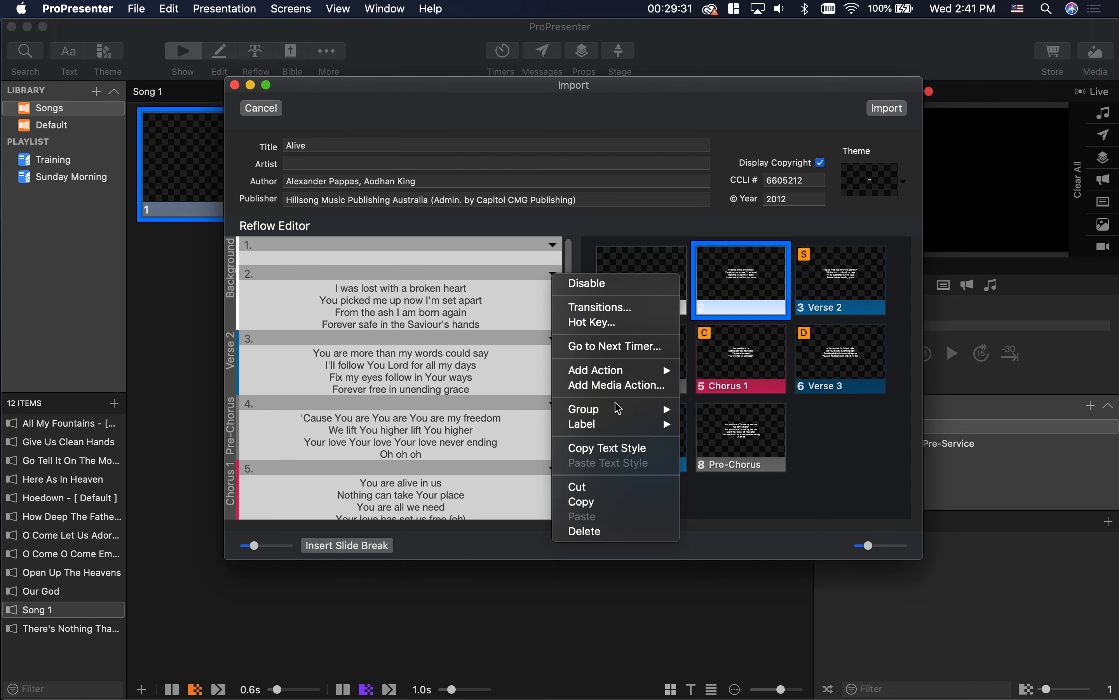
mouse_move(618, 408)
click(694, 218)
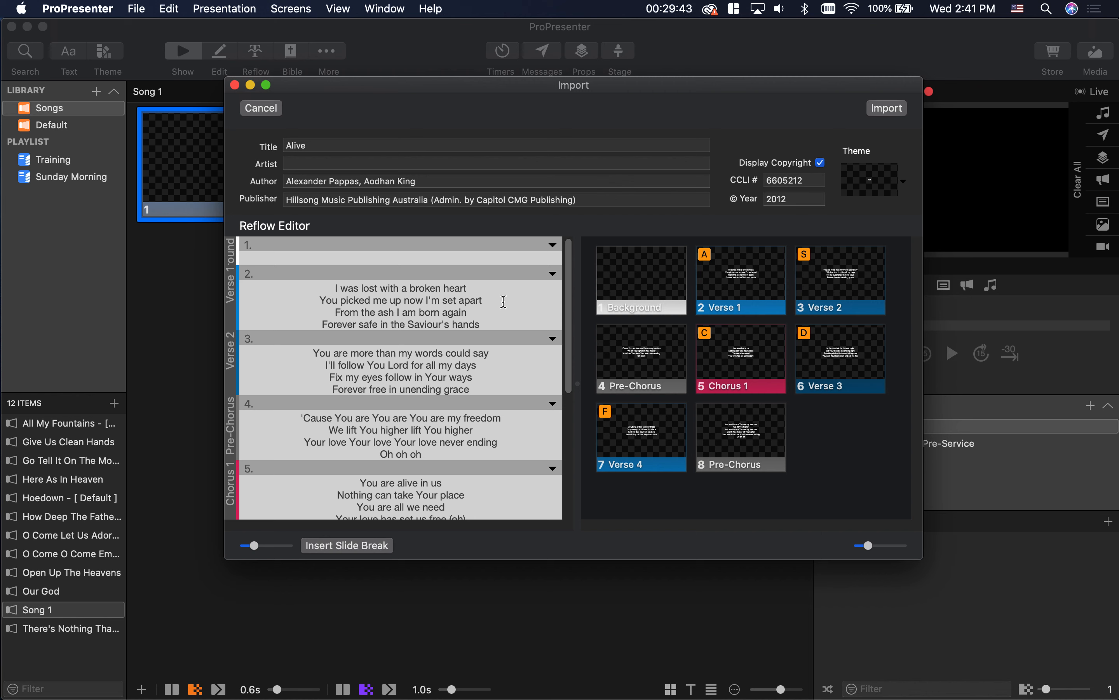
Split the Verse 1 and Verse 2 lyrics into two-line slides.
click(497, 302)
key(Return)
key(BackSpace)
key(super+Return)
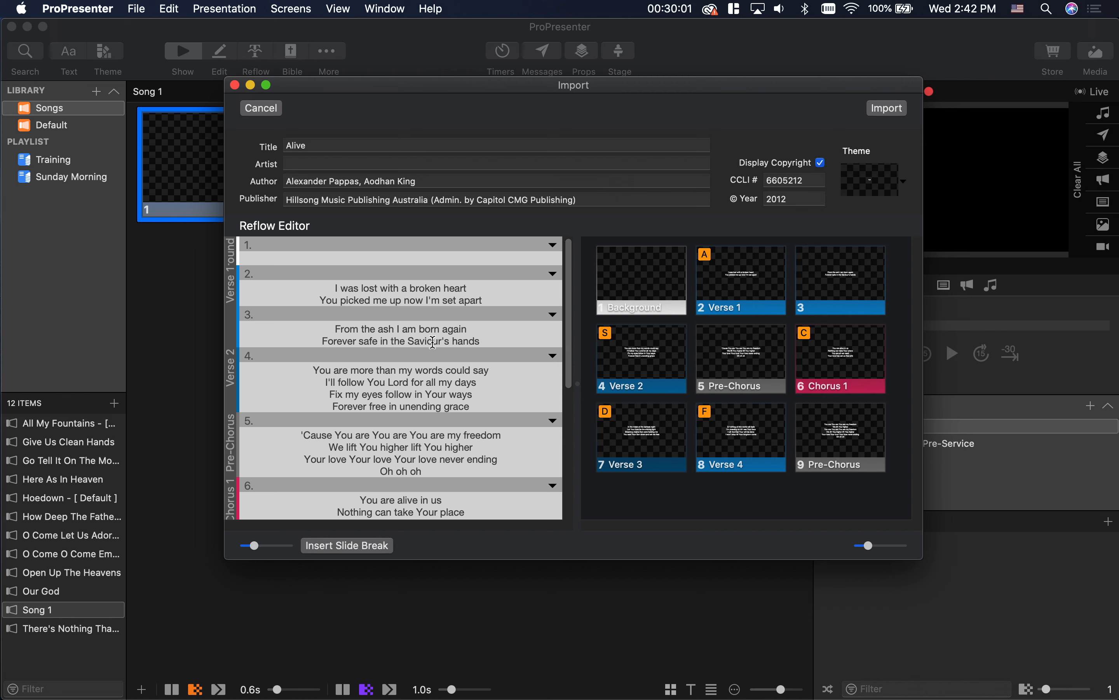
click(488, 383)
key(super+Return)
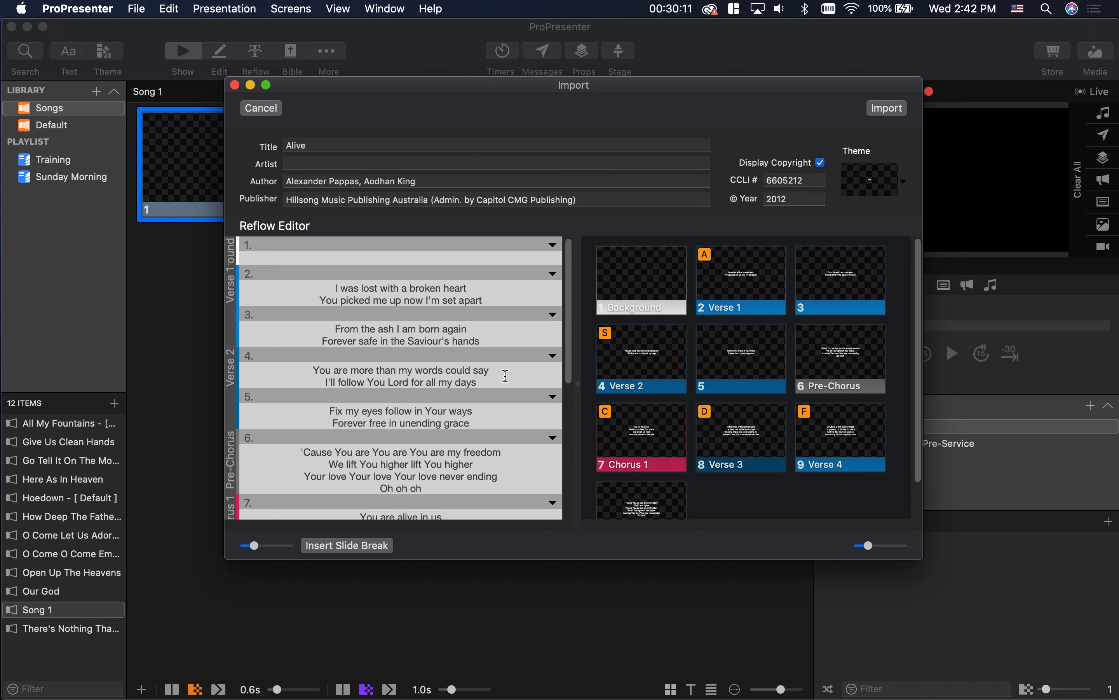
Split the first Pre-Chorus into three slides, breaking its opening line into "'Cause You are You are" and "You are my freedom".
drag(575, 346, 574, 418)
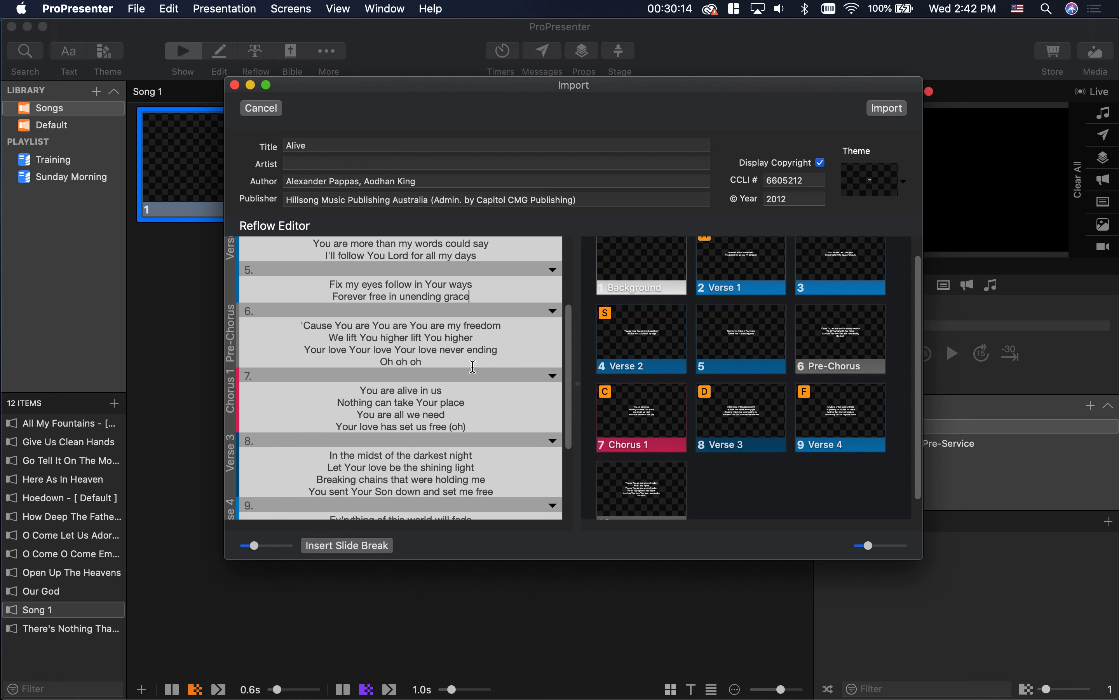
click(480, 341)
key(alt+Return)
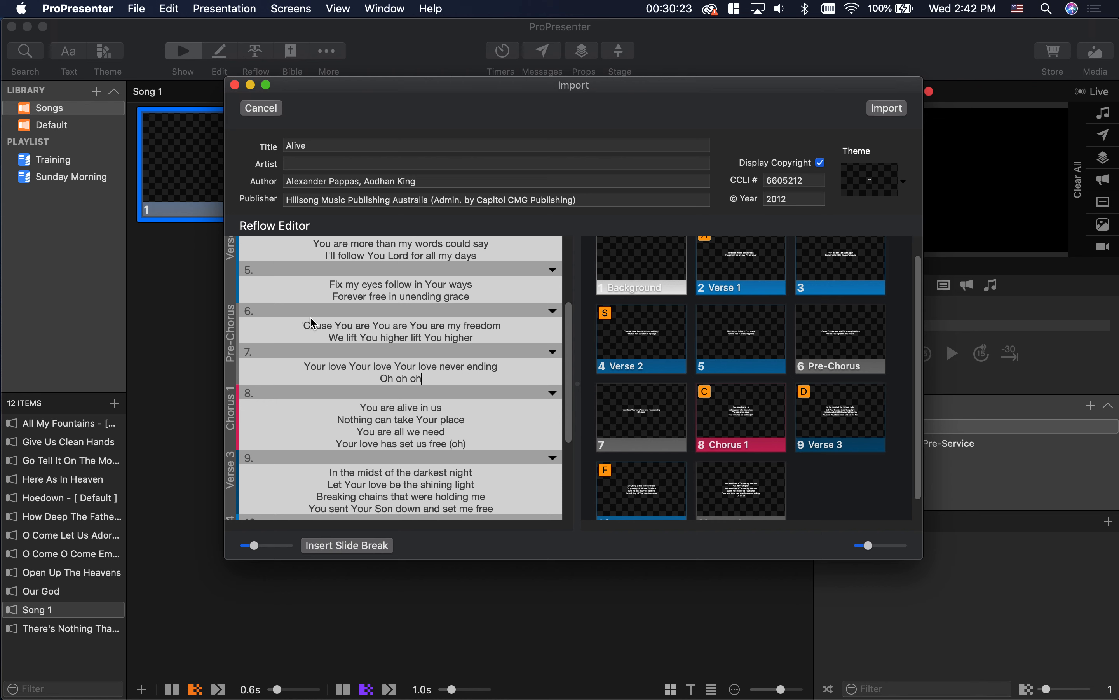
click(413, 325)
key(Return)
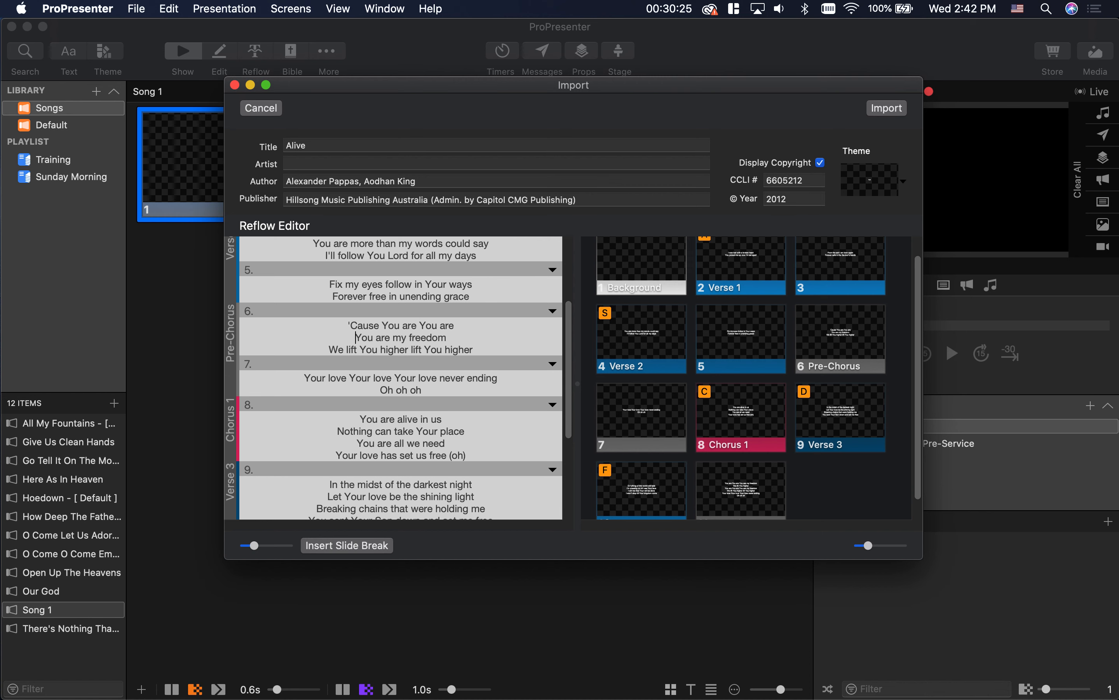
key(alt+Return)
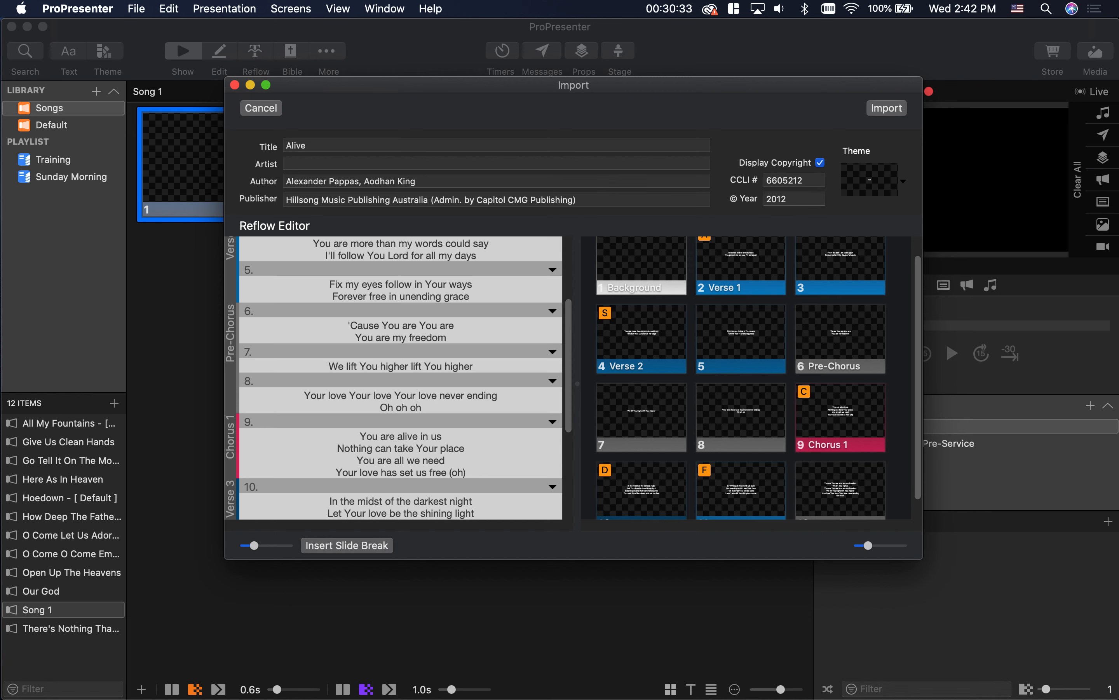
Break out "Lift You higher" and "Your love never ending" as separate Pre-Chorus lines, and move "Oh oh oh" to its own slide.
key(Return)
key(Delete)
text(L)
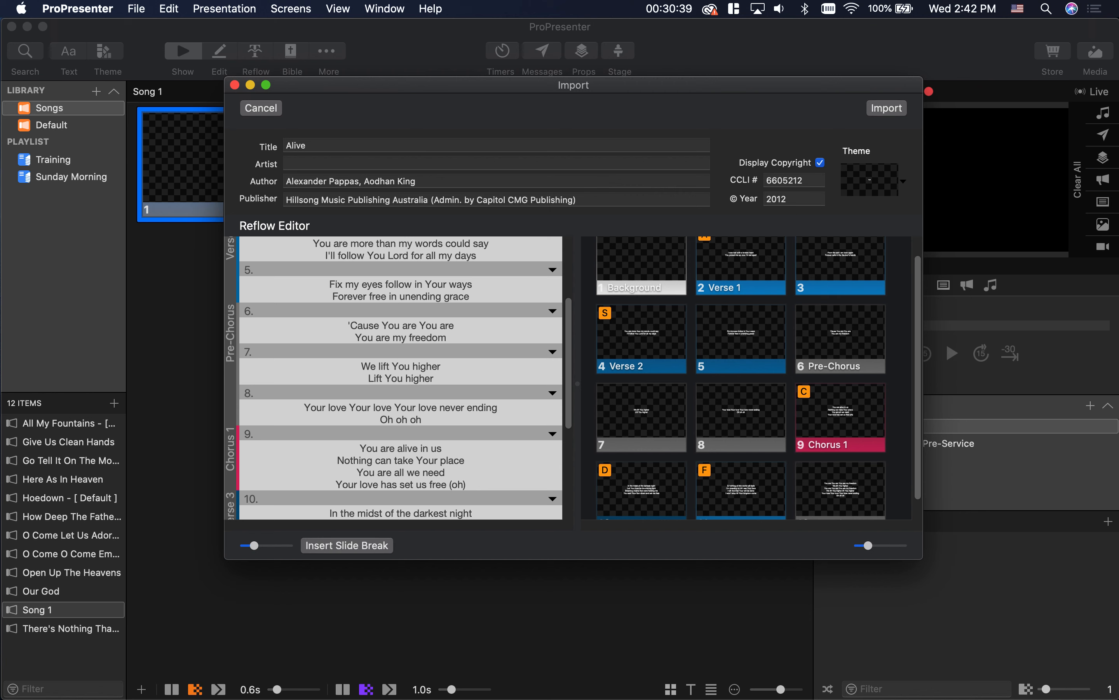
key(Return)
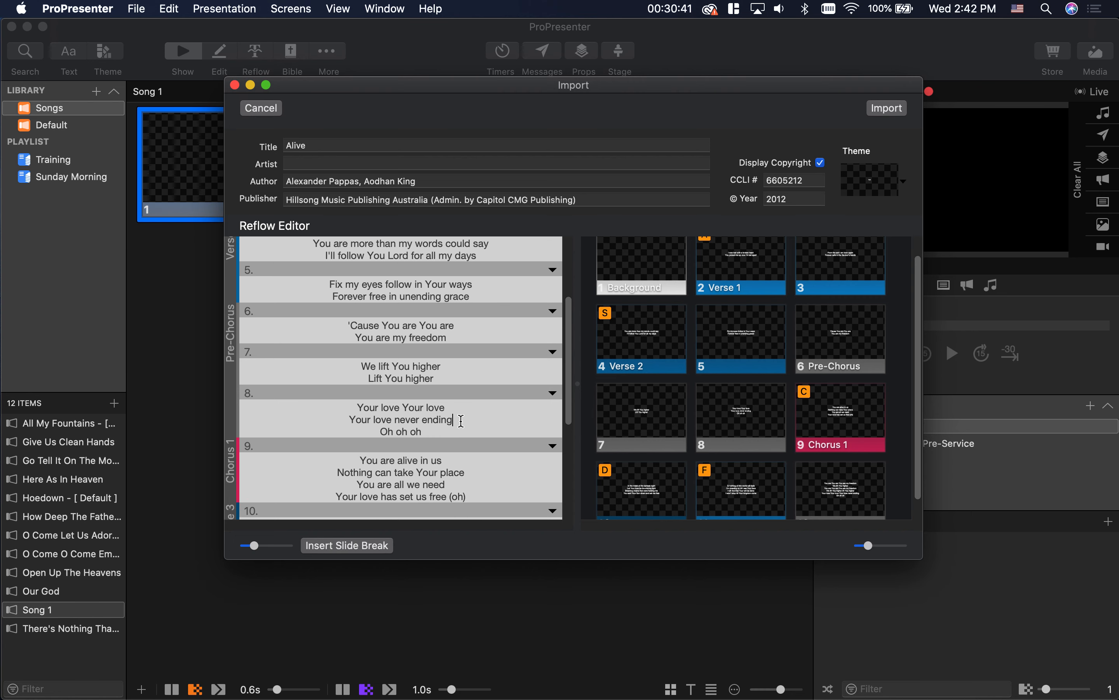
key(alt+Return)
scroll(460, 421, up, 1)
scroll(460, 426, down, 1)
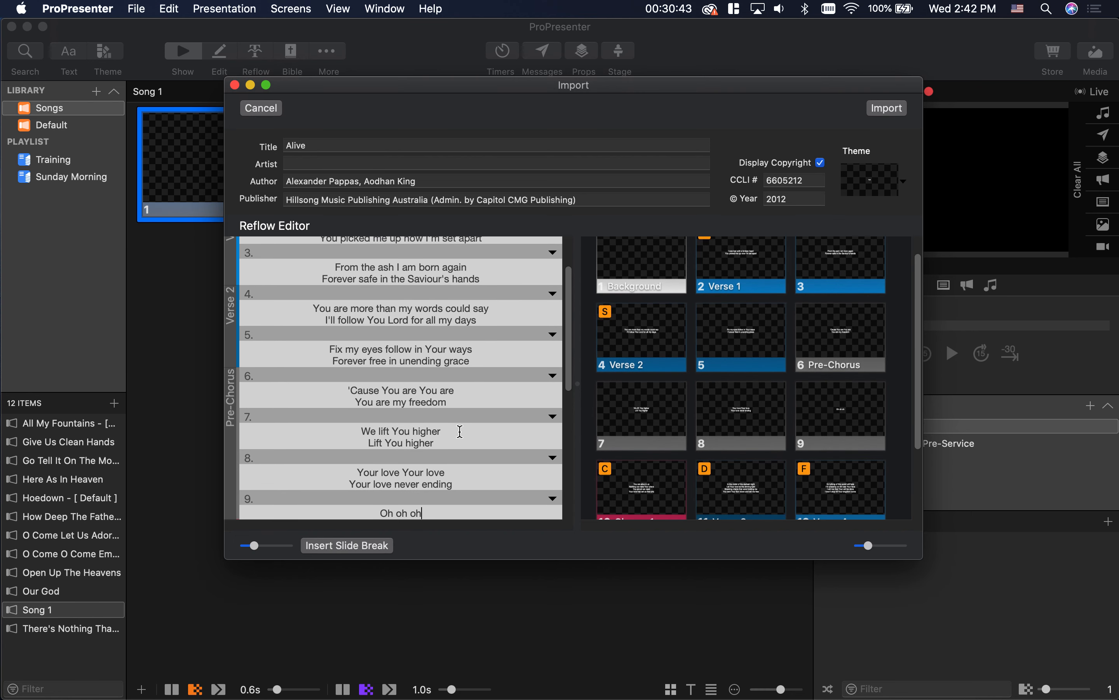
Undo the extra line breaks and slide splits in the first Pre-Chorus, back to its two two-line slides.
key(super+z)
key(super+z)
key(super+z)
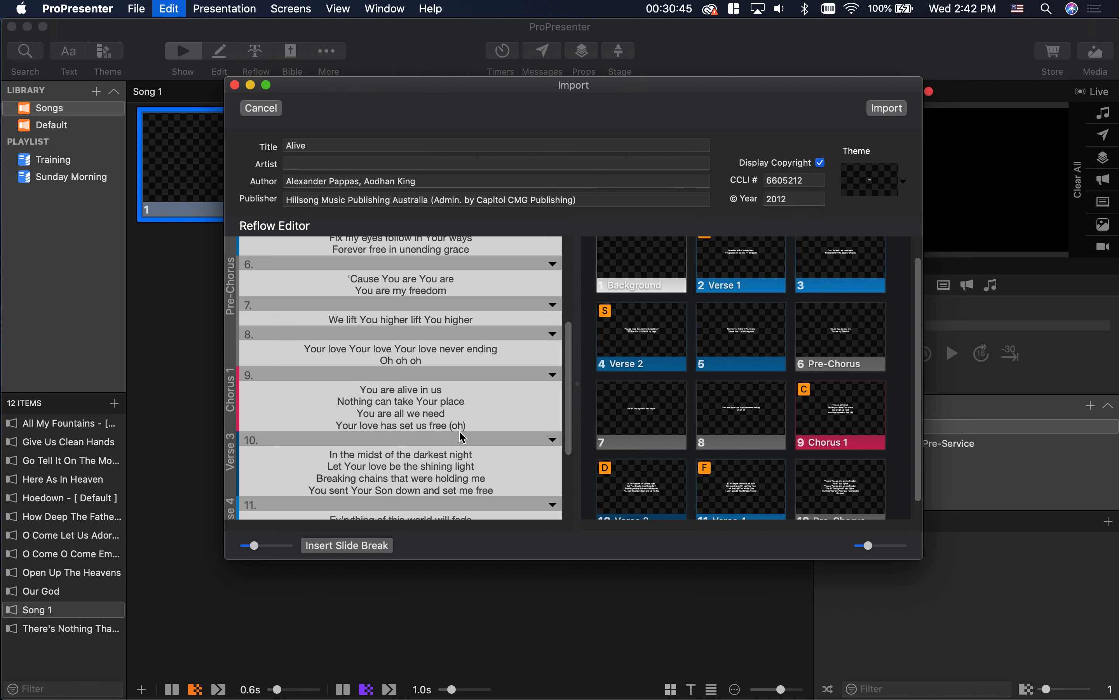
key(super+z)
key(super+z)
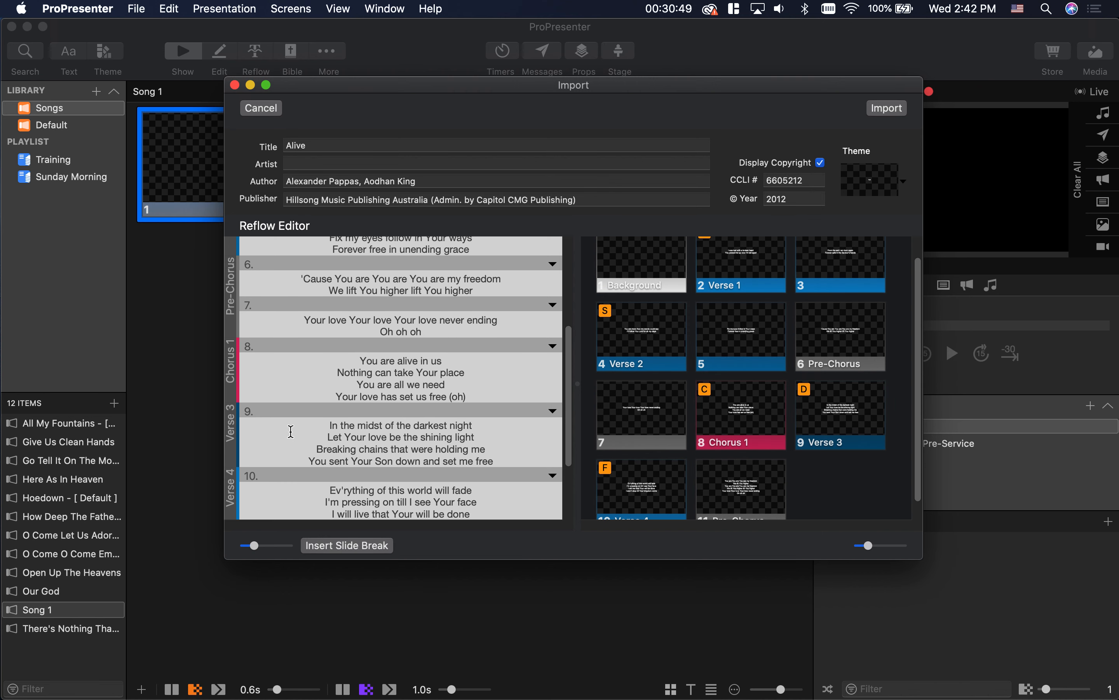
Split Chorus 1 into two two-line slides and remove "(oh)" from the end of its last line.
click(479, 372)
key(Return)
key(Return)
click(500, 413)
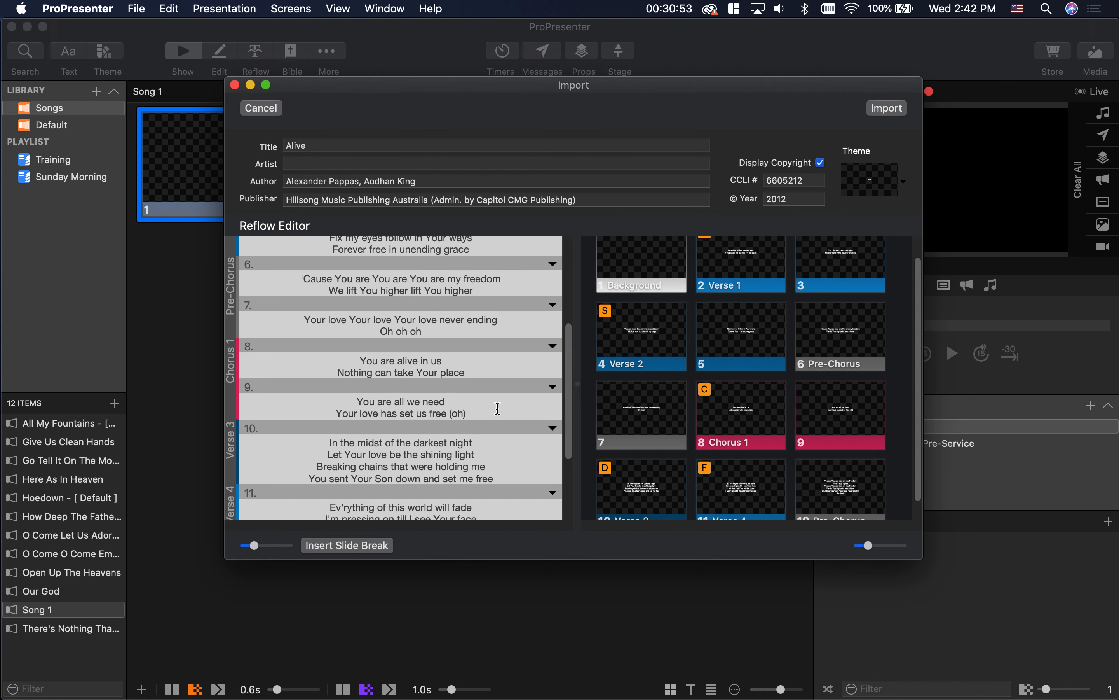
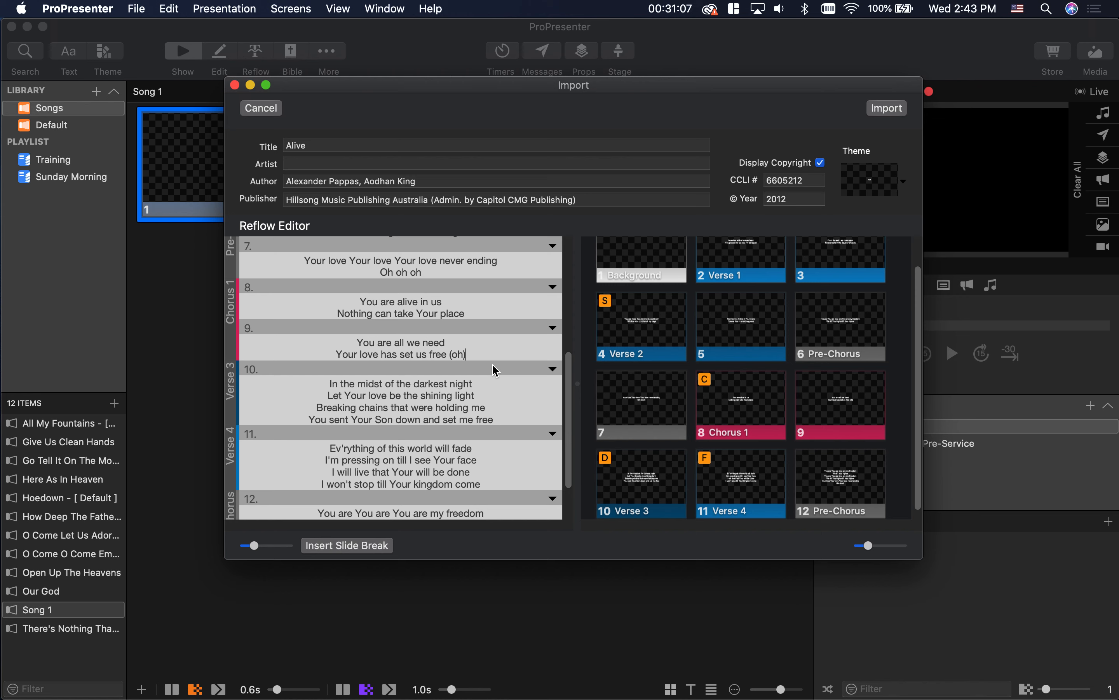
key(BackSpace)
key(BackSpace)
key(BackSpace)
key(BackSpace)
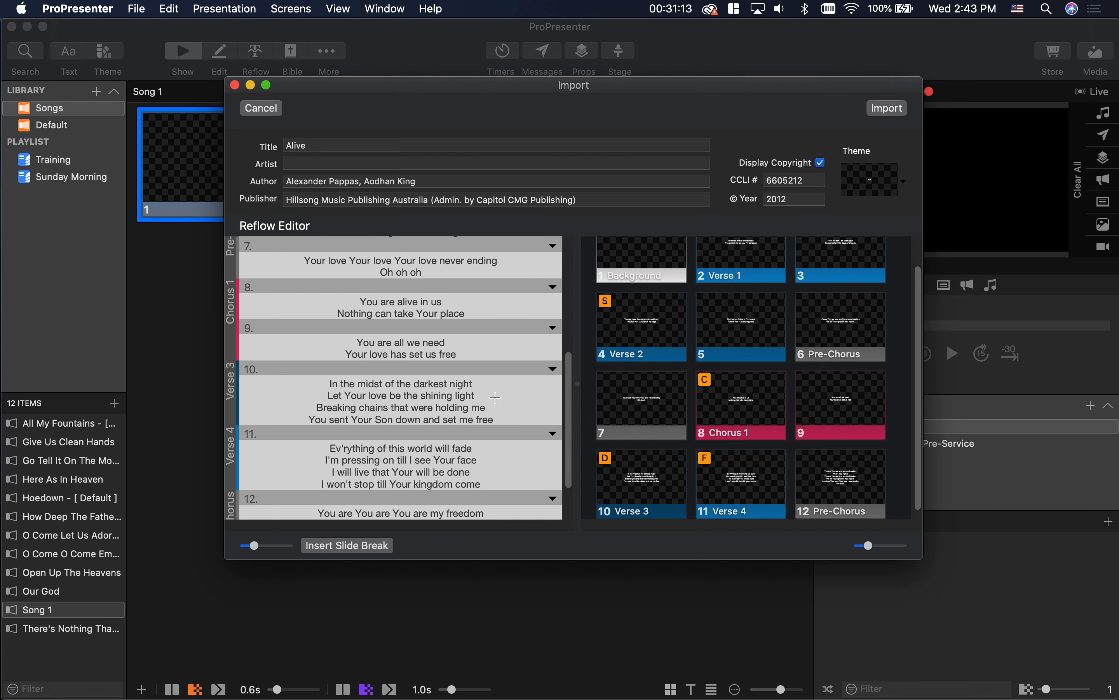
Split Verse 3 and Verse 4 into two-line slides.
key(alt+Return)
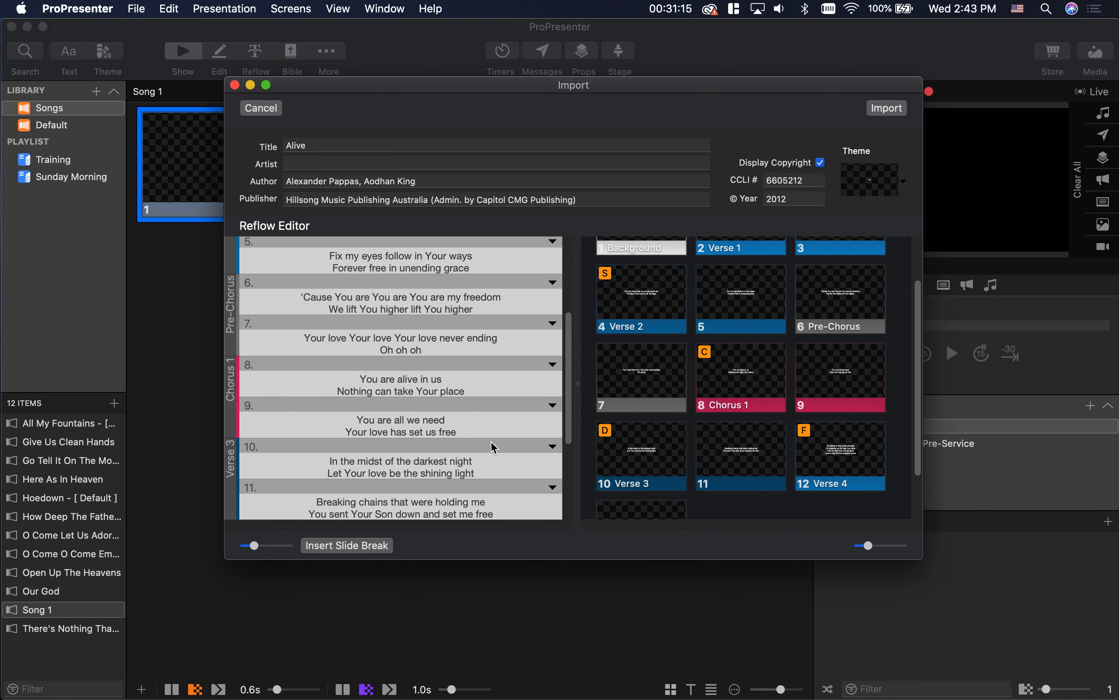
scroll(453, 436, up, 1)
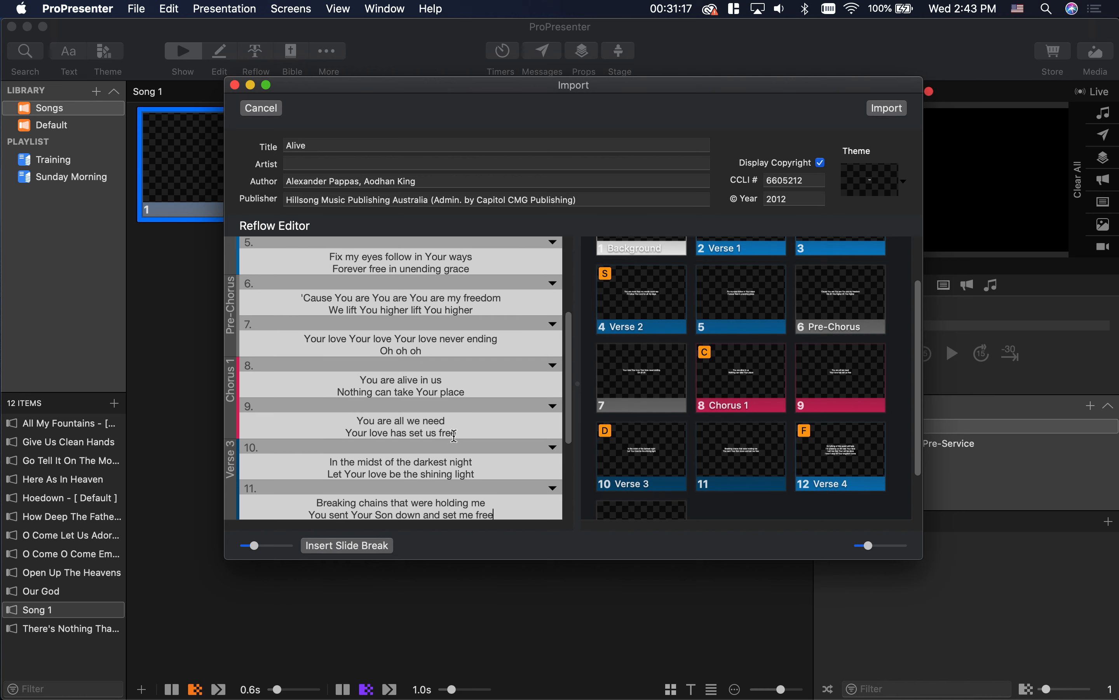
drag(570, 392, 565, 469)
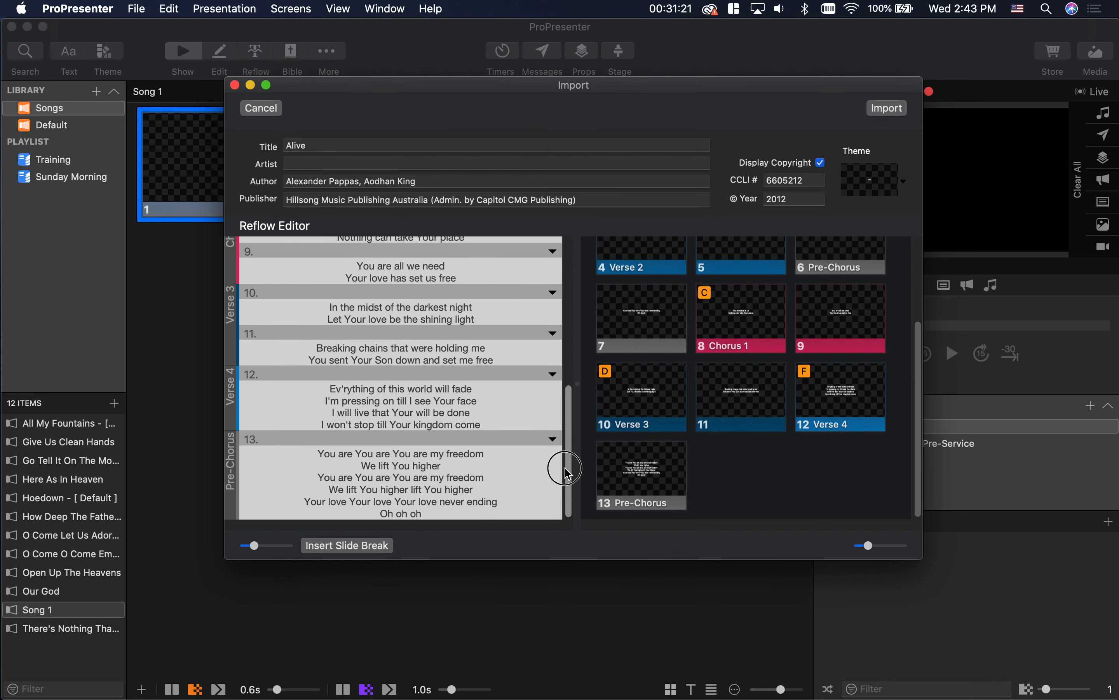
click(489, 402)
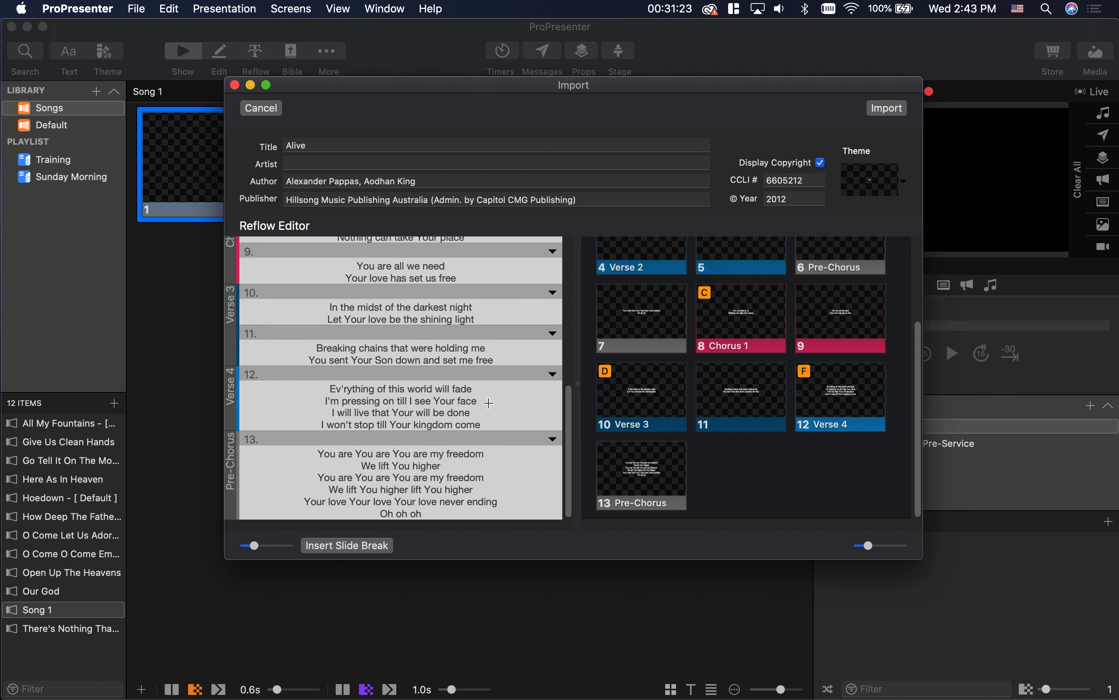
key(super+Return)
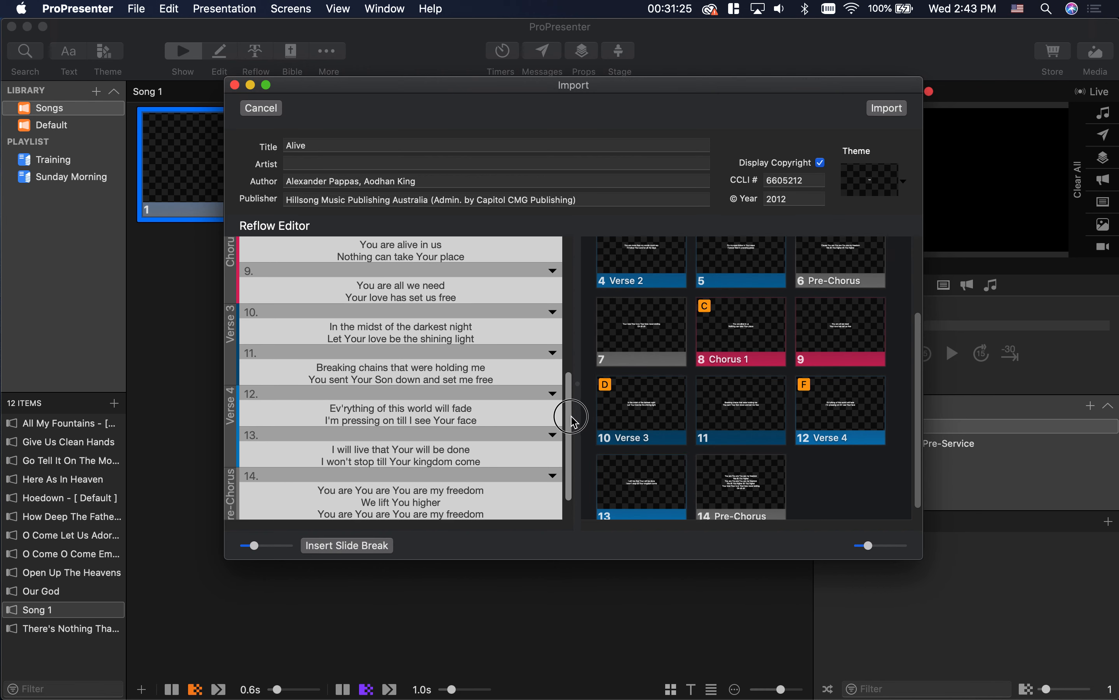
drag(571, 416, 570, 436)
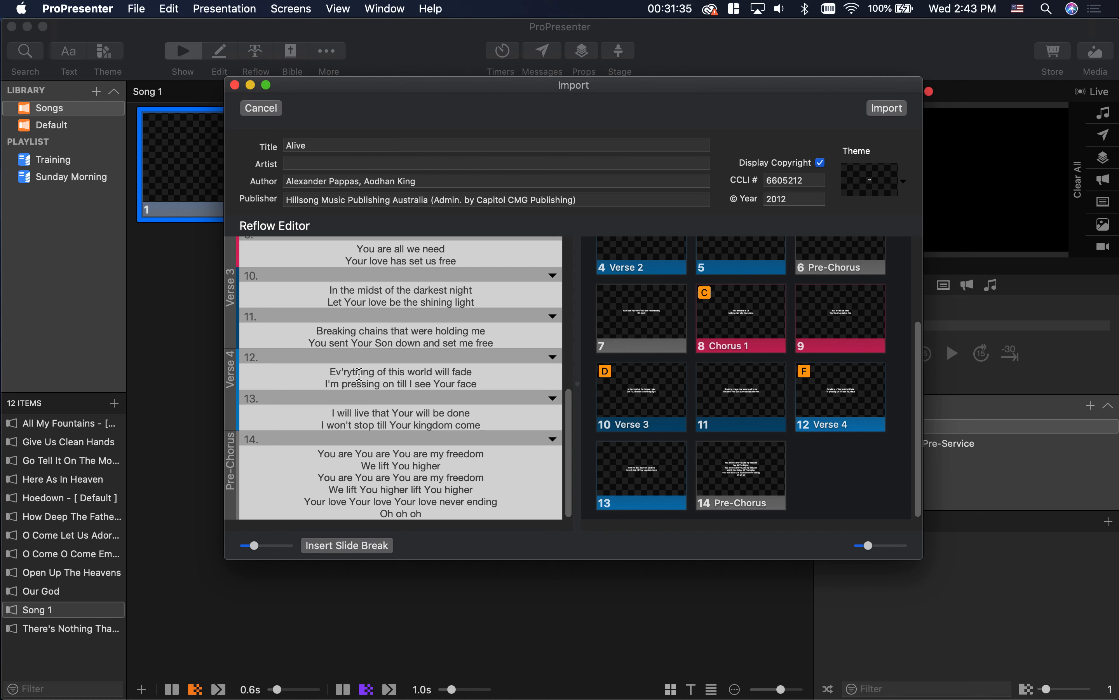
Correct the first word of Verse 4 to the full spelling "Everything".
click(348, 371)
key(BackSpace)
text(e)
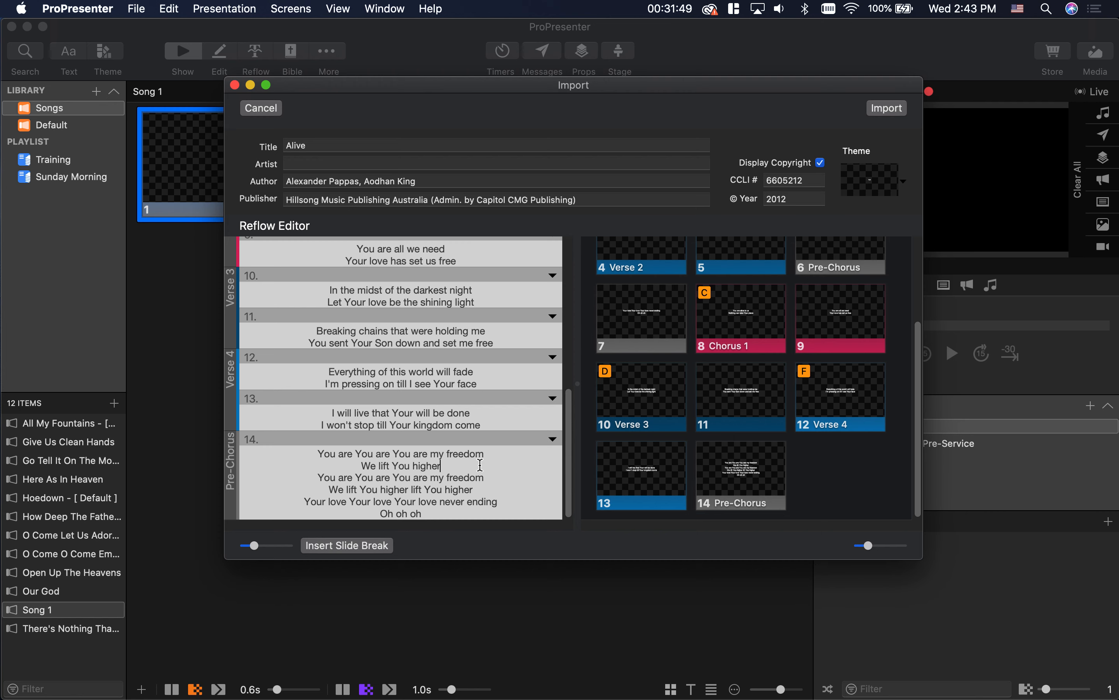
Split the final Pre-Chorus into three slides of two lines each.
key(Return)
click(483, 488)
key(Return)
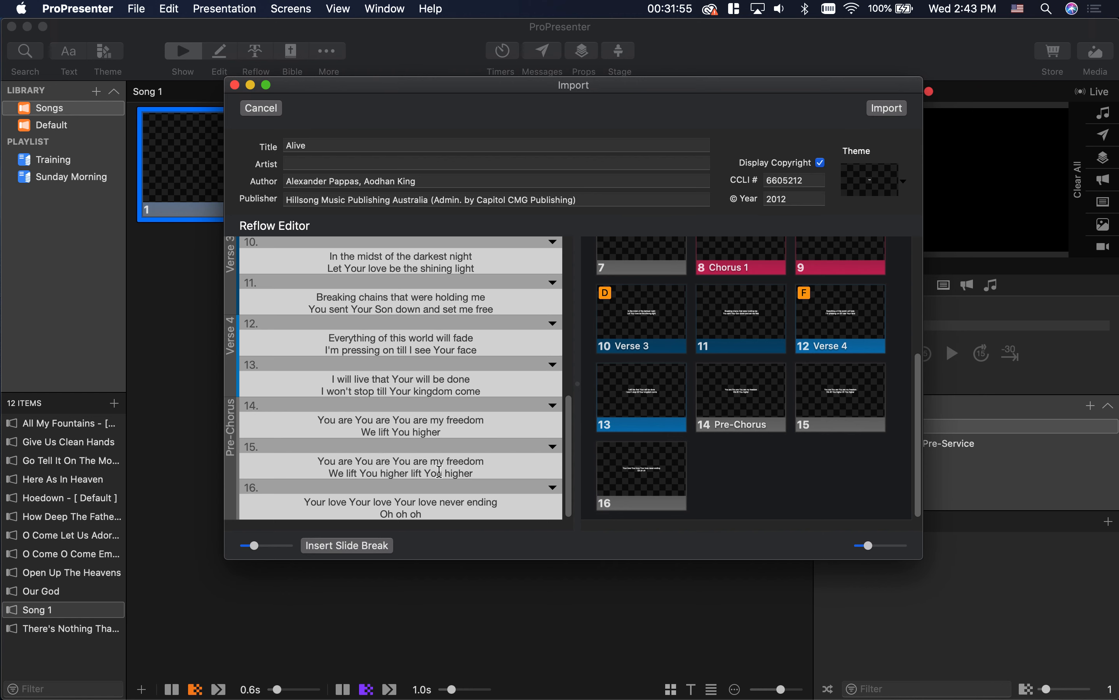
Add an empty slide after the final "Oh oh oh" line and assign it to the Blank group.
click(370, 546)
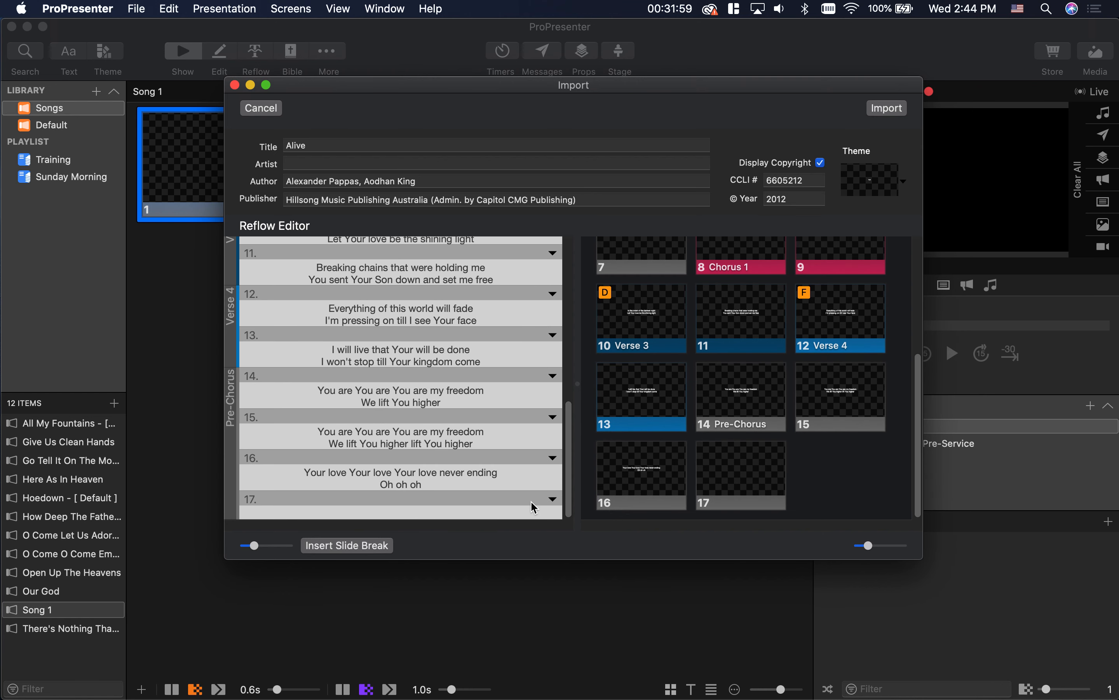
right_click(553, 503)
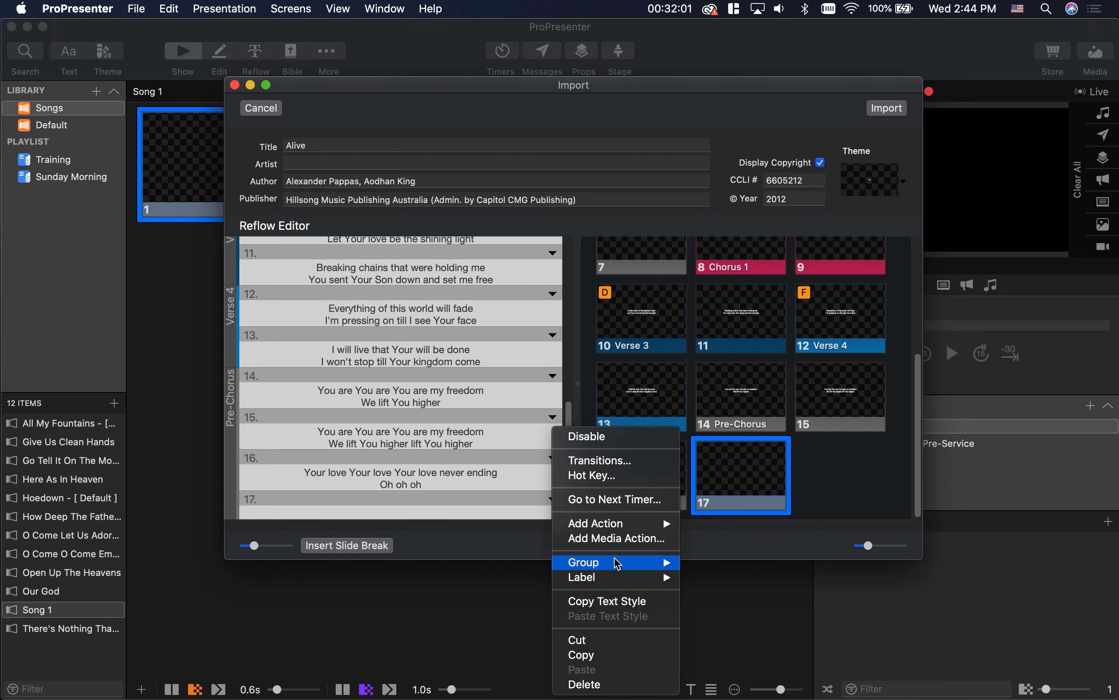
mouse_move(620, 561)
click(729, 595)
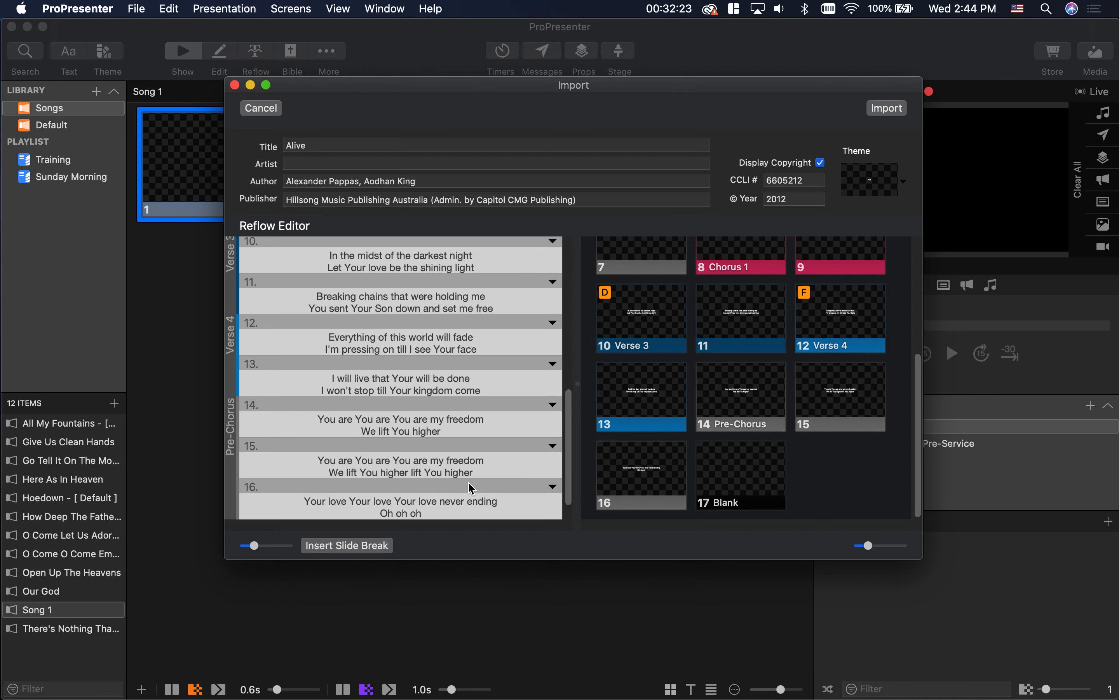
Review the reflowed lyrics and slide groups of the whole song from the Background slide to the Blank slide.
scroll(467, 481, up, 2)
scroll(465, 476, up, 1)
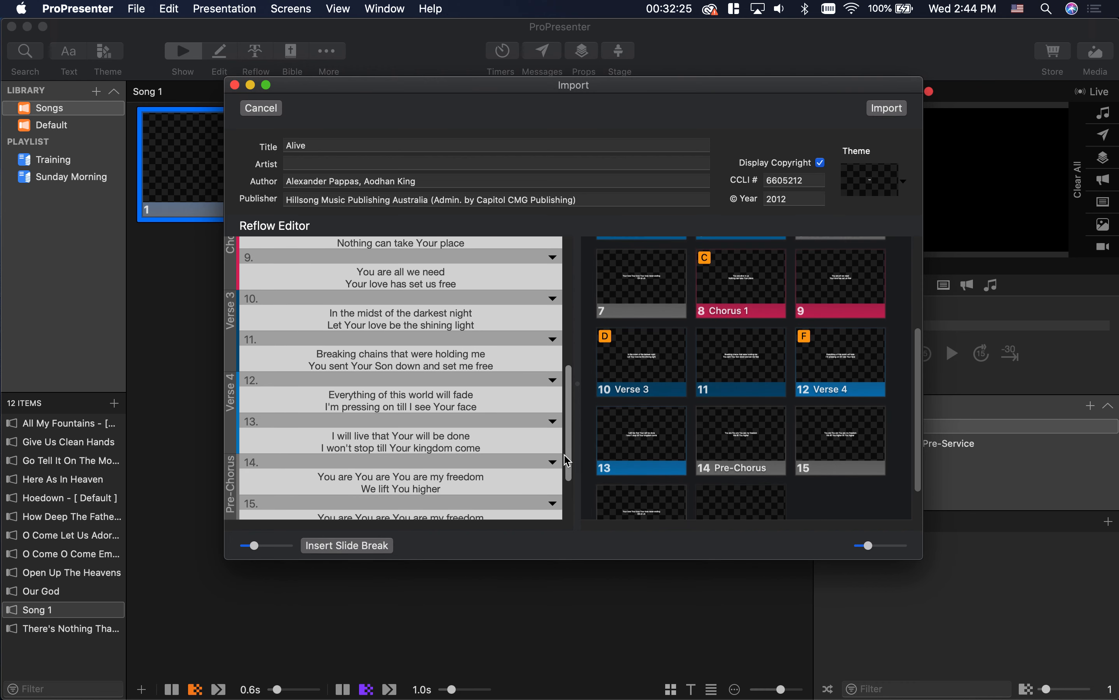
scroll(465, 476, down, 3)
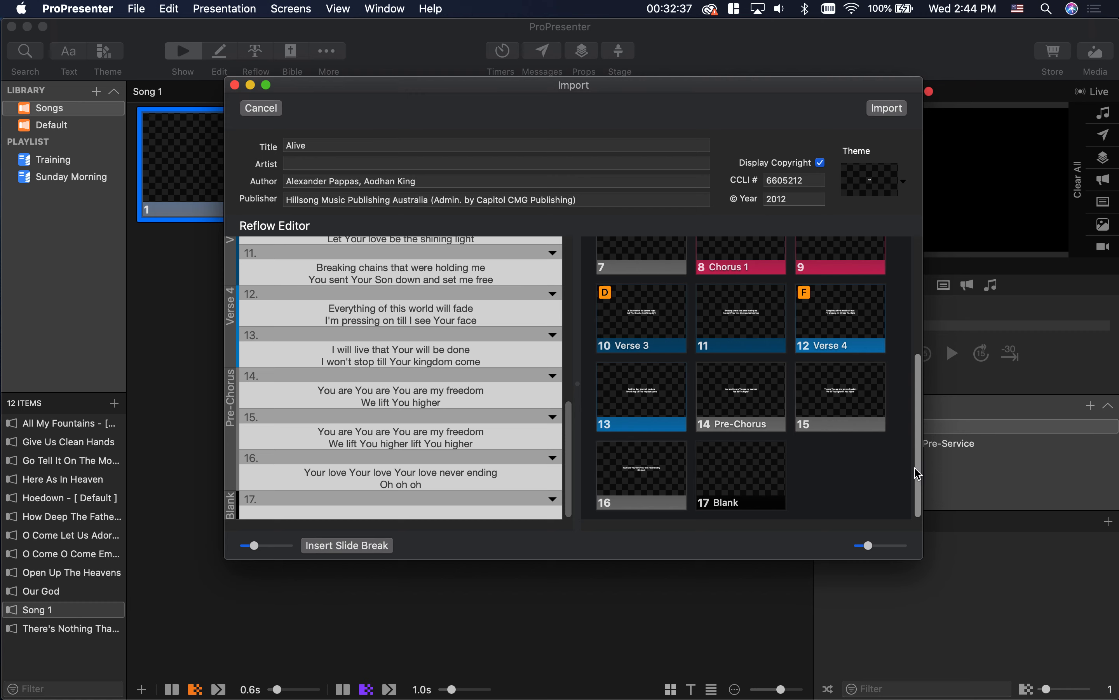
drag(918, 475, 885, 480)
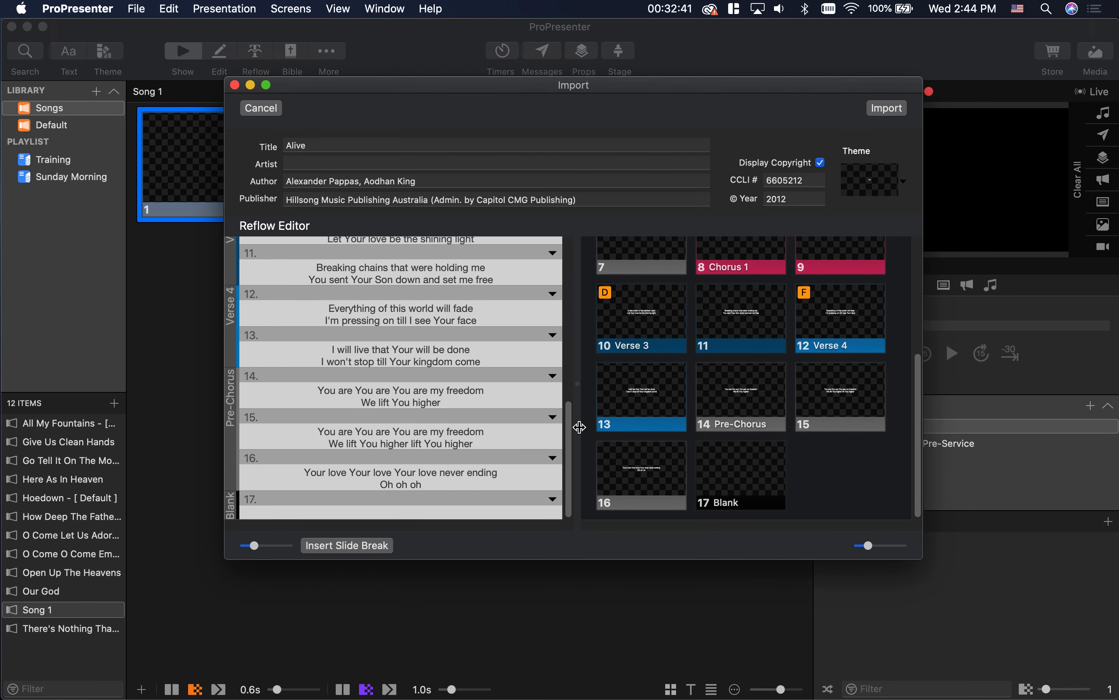
drag(574, 432, 585, 262)
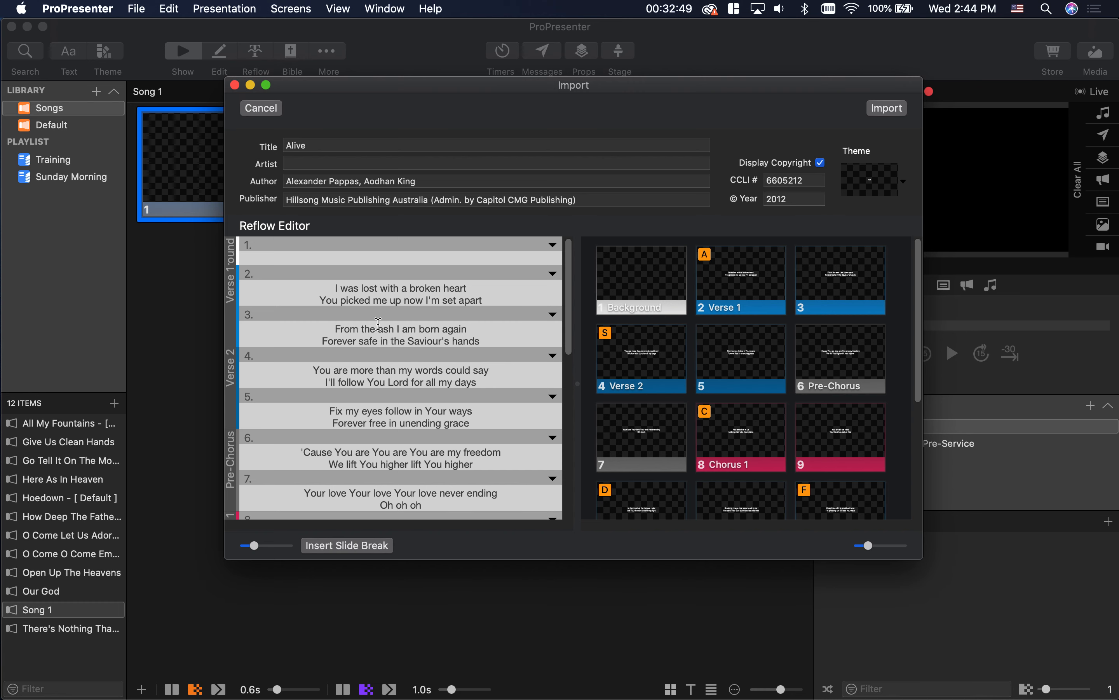
drag(569, 326, 560, 419)
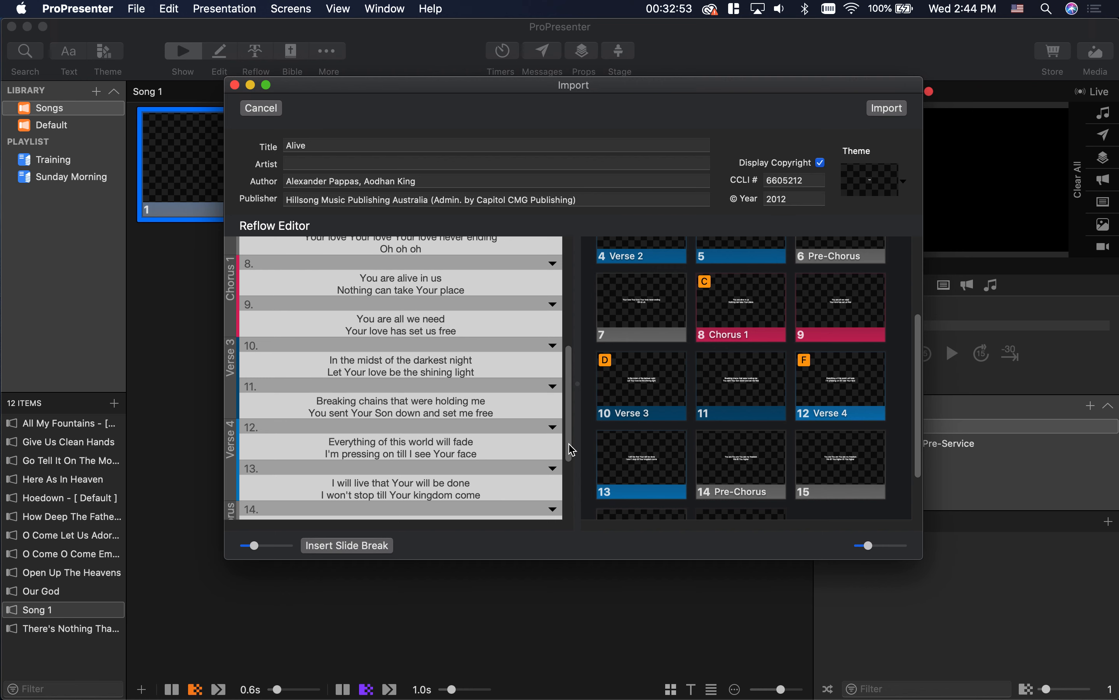
scroll(578, 428, down, 3)
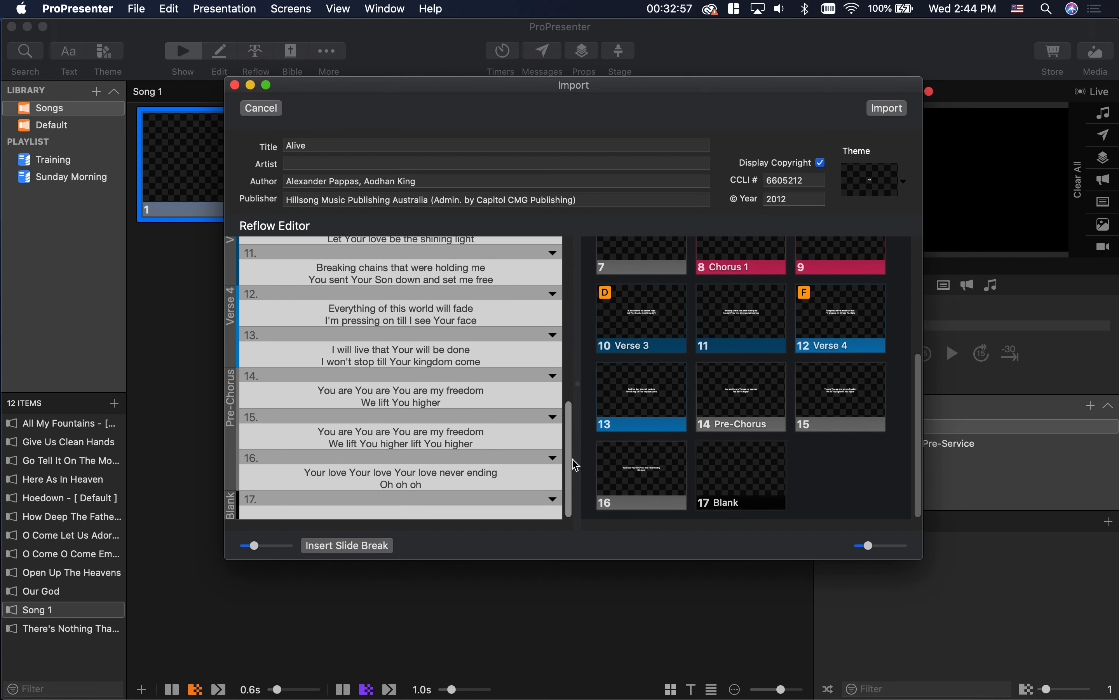
drag(572, 460, 580, 272)
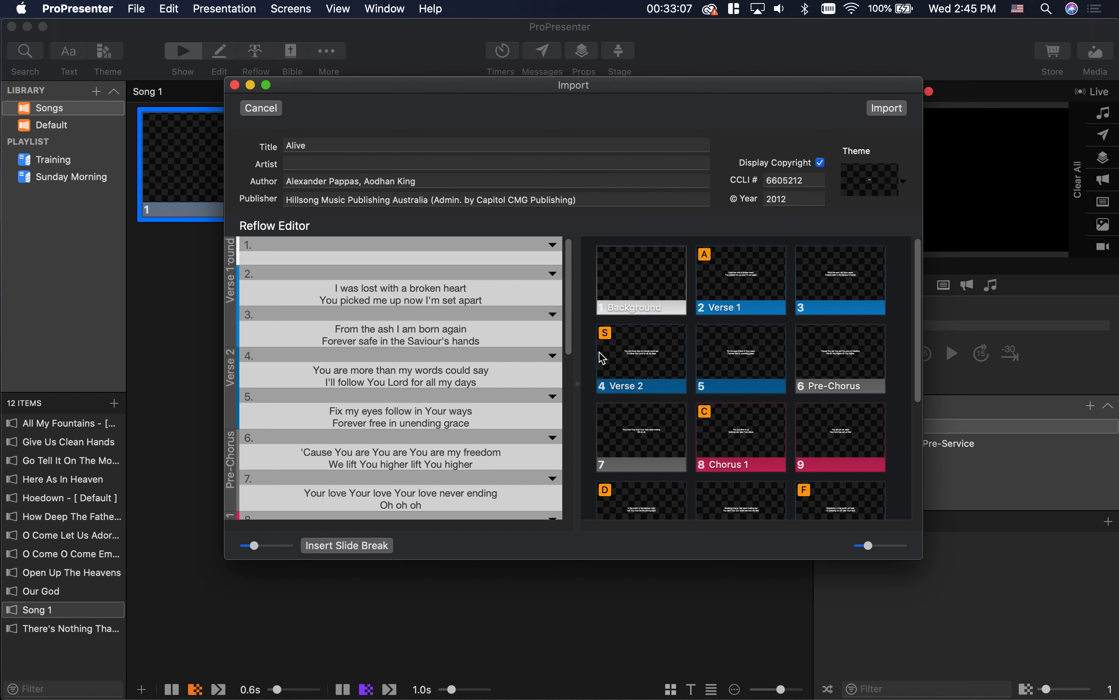
scroll(573, 332, down, 2)
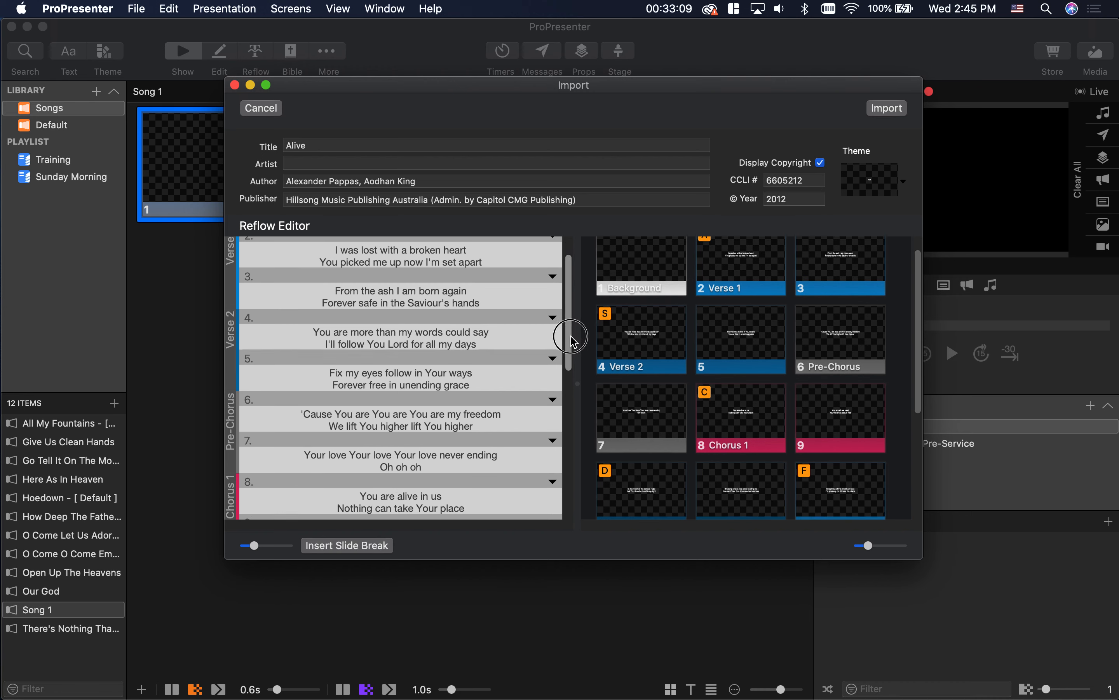
drag(567, 320, 565, 462)
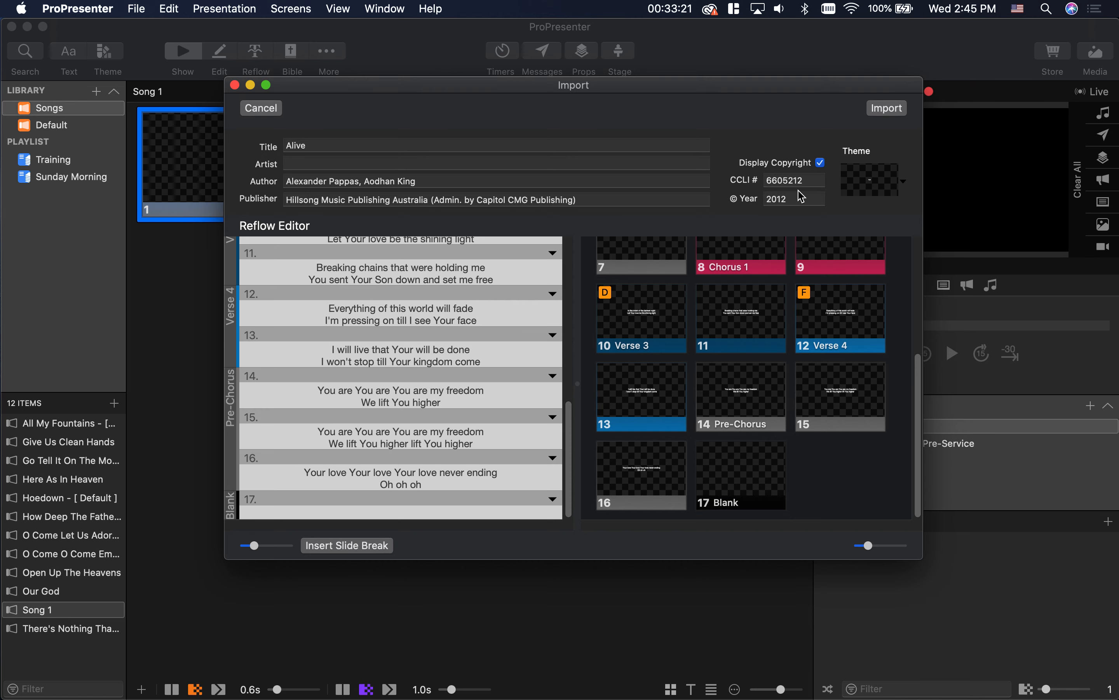
Import the song and add the new-beginning-winter video from the Backgrounds media playlist to its Background slide.
click(886, 112)
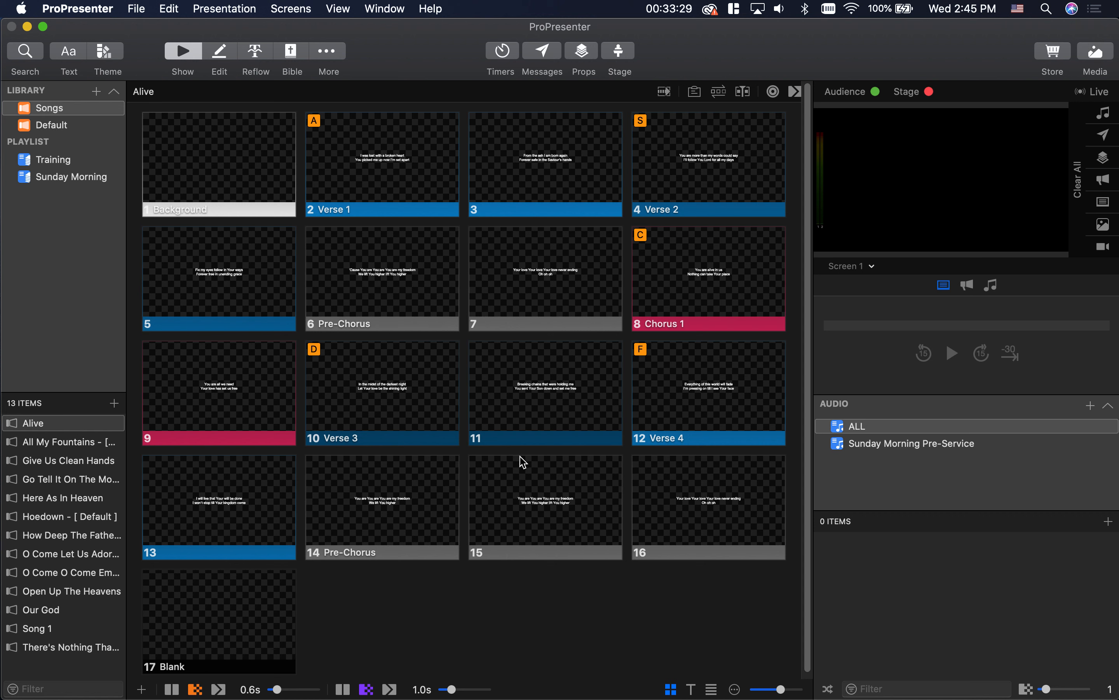
click(1095, 51)
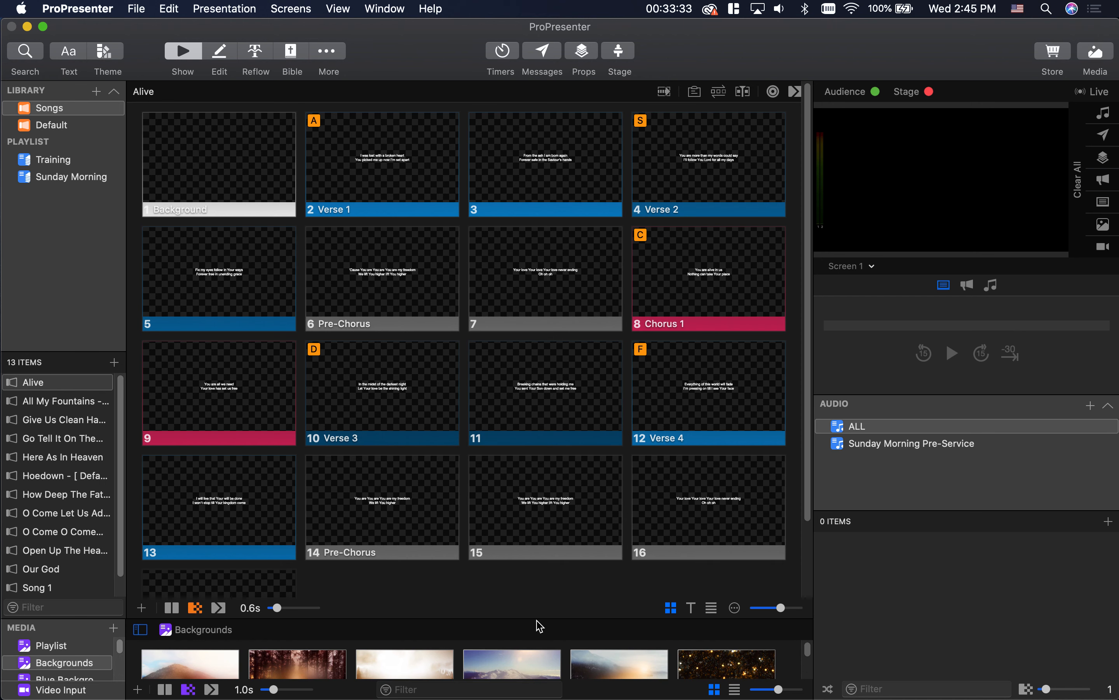
drag(532, 617, 548, 475)
drag(521, 557, 210, 177)
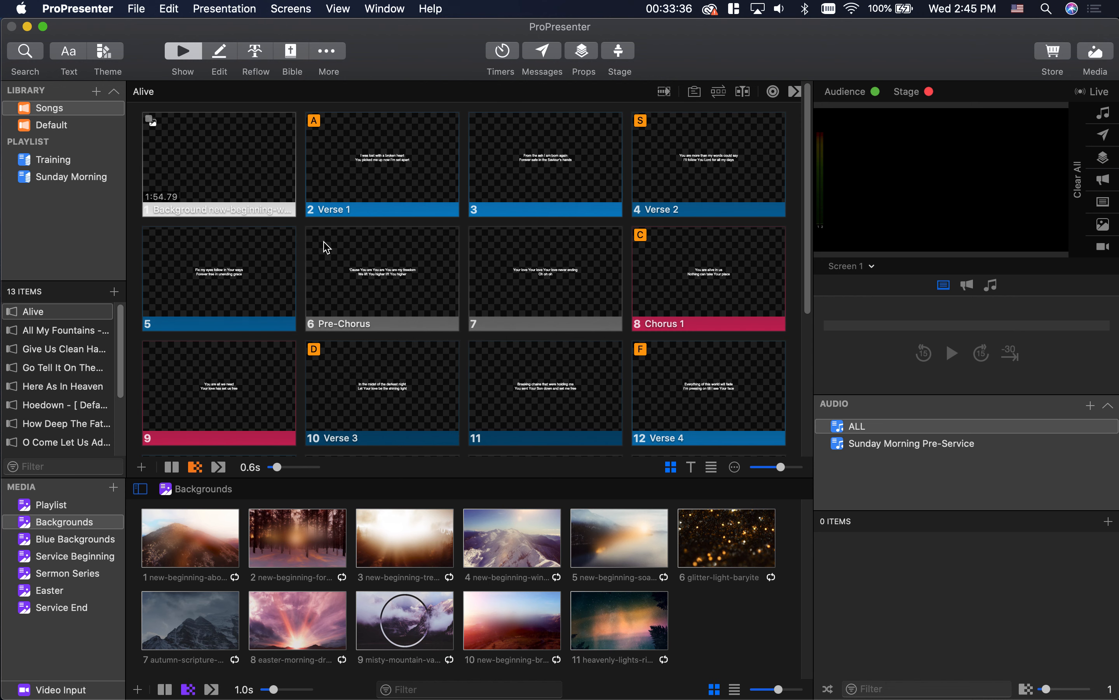
Preview the first Verse 1 slide over the background video in the live output, and clear all output and hide the media bin.
click(358, 156)
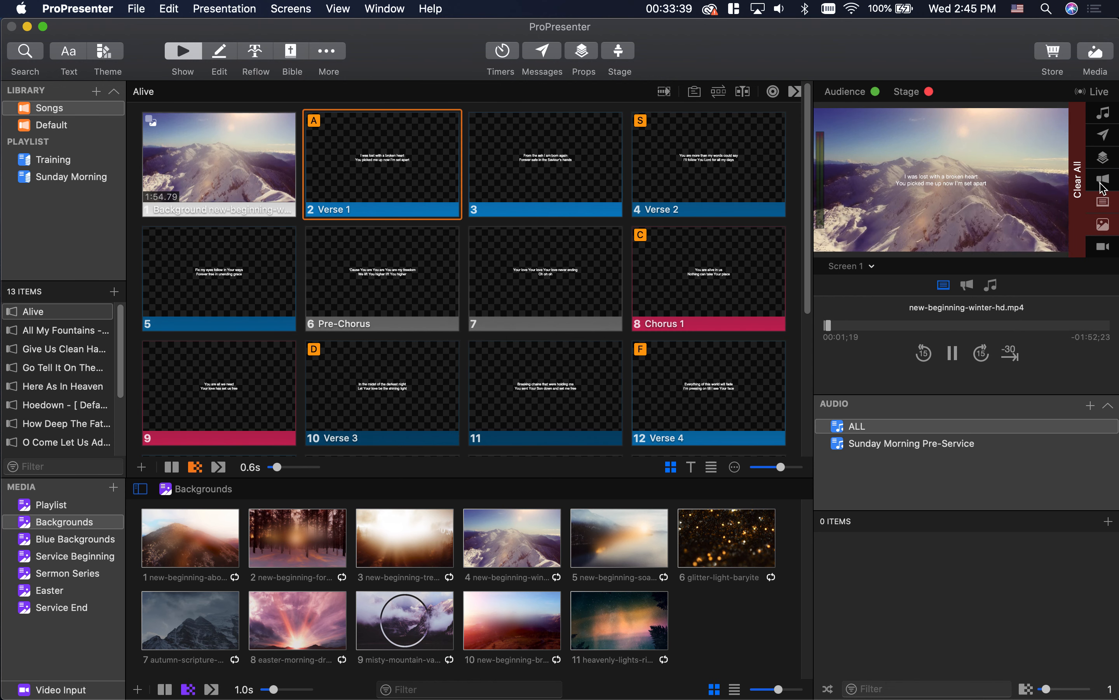
click(1078, 180)
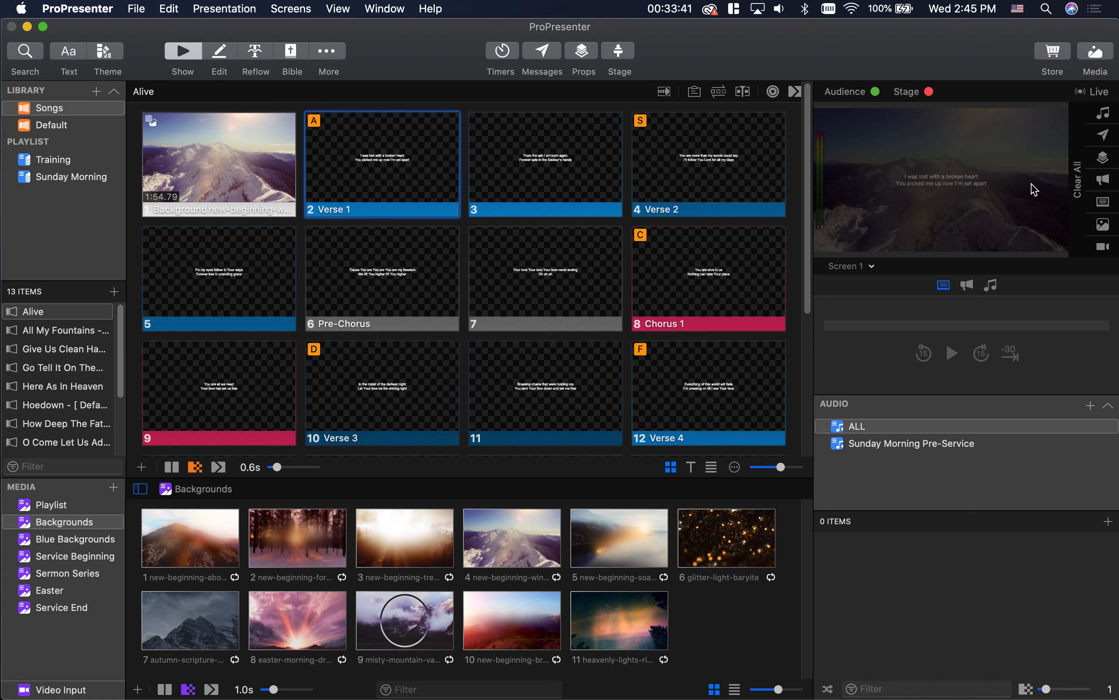
click(1087, 74)
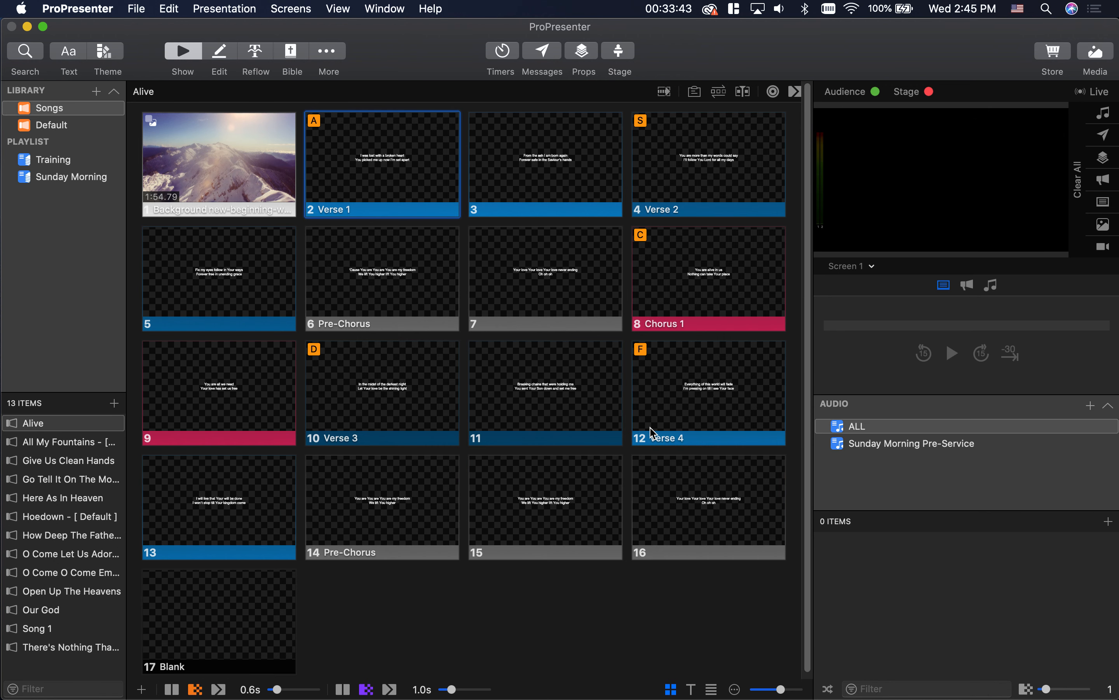